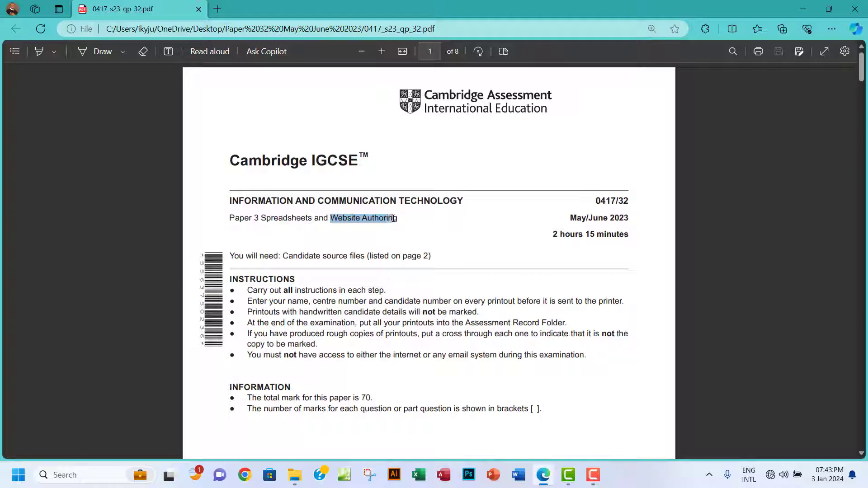
Scroll the exam paper to page 2 and select the list of supplied source files.
{"action": "scroll", "coordinate": [471, 275], "scroll_direction": "down", "scroll_amount": 10}
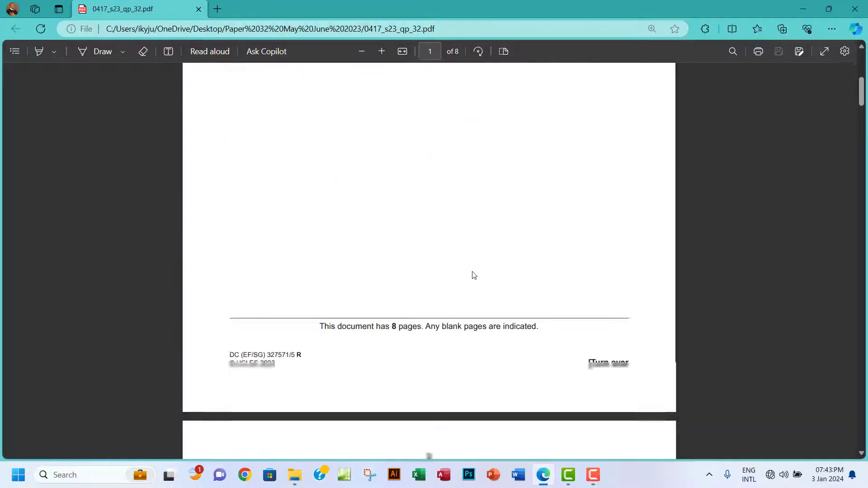
{"action": "scroll", "coordinate": [473, 276], "scroll_direction": "down", "scroll_amount": 2}
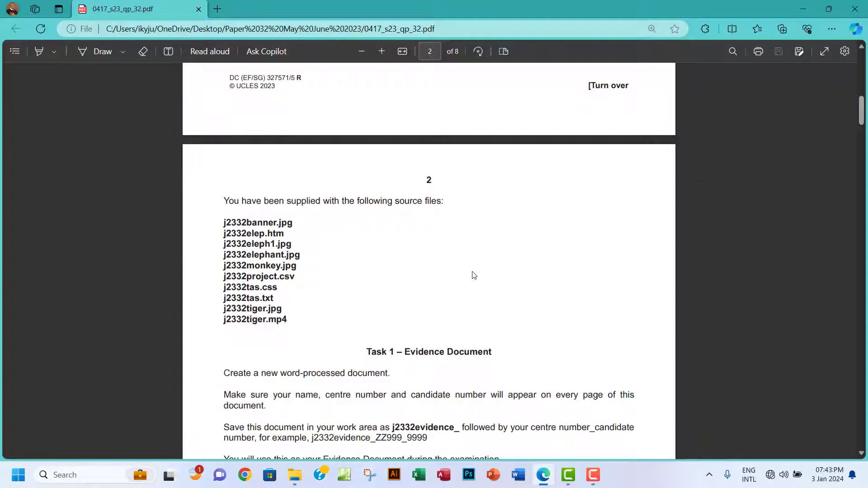
{"action": "scroll", "coordinate": [457, 285], "scroll_direction": "up", "scroll_amount": 1}
{"action": "scroll", "coordinate": [457, 285], "scroll_direction": "down", "scroll_amount": 1}
{"action": "scroll", "coordinate": [456, 285], "scroll_direction": "up", "scroll_amount": 1}
{"action": "scroll", "coordinate": [457, 285], "scroll_direction": "down", "scroll_amount": 3}
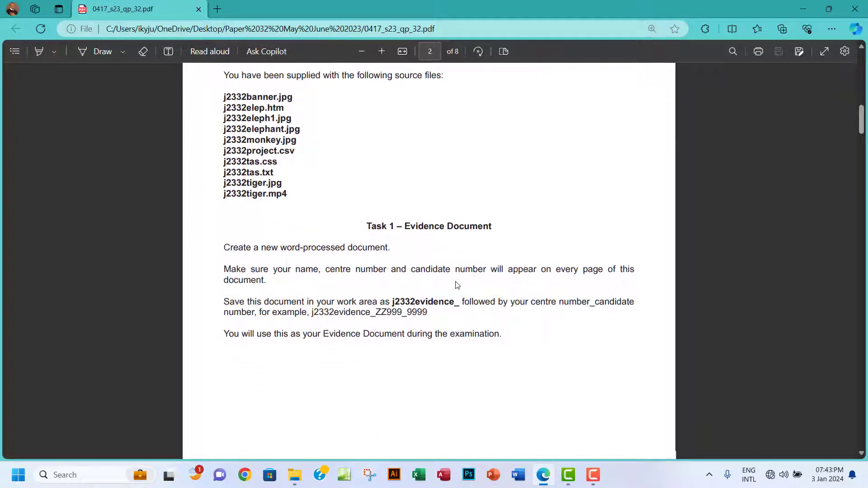
{"action": "scroll", "coordinate": [457, 285], "scroll_direction": "up", "scroll_amount": 1}
{"action": "scroll", "coordinate": [457, 285], "scroll_direction": "up", "scroll_amount": 1}
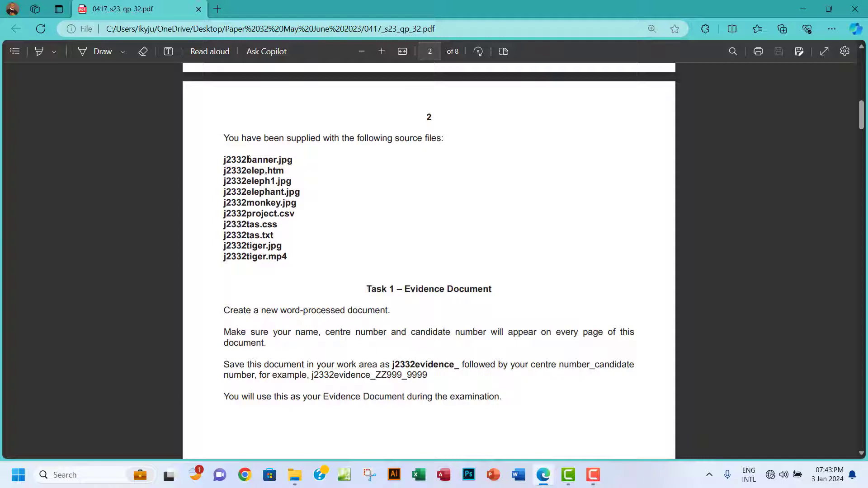
{"action": "left_click_drag", "start_coordinate": [248, 159], "coordinate": [289, 257]}
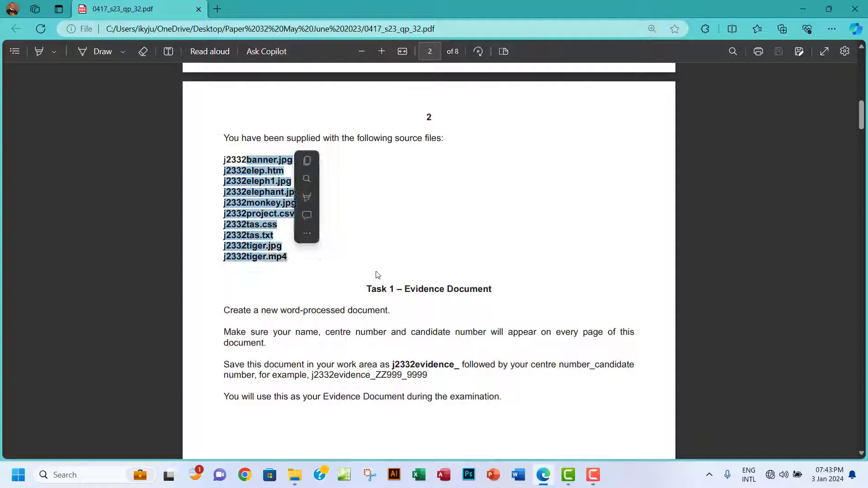
Open the 0417_s23_sf_32 source files folder in File Explorer.
{"action": "scroll", "coordinate": [378, 275], "scroll_direction": "down", "scroll_amount": 3}
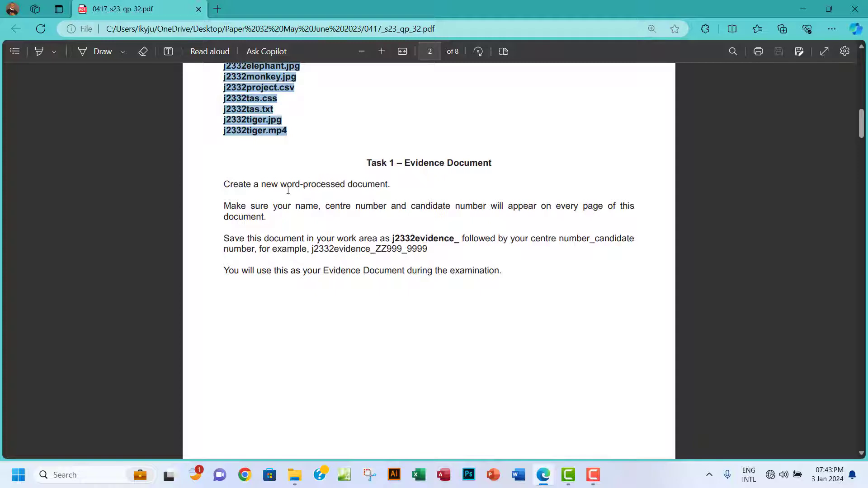
{"action": "left_click", "coordinate": [294, 474]}
{"action": "double_click", "coordinate": [181, 101]}
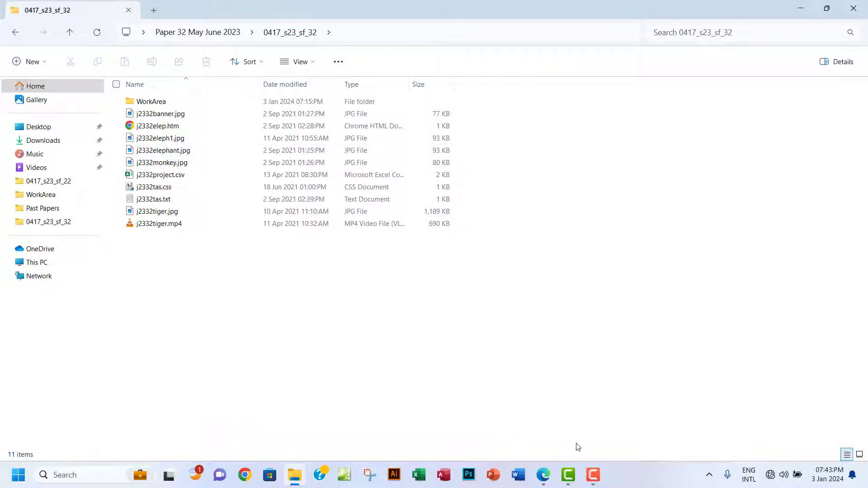
Read Task 1's evidence instructions, then open the WorkArea folder inside 0417_s23_sf_32.
{"action": "left_click", "coordinate": [543, 475]}
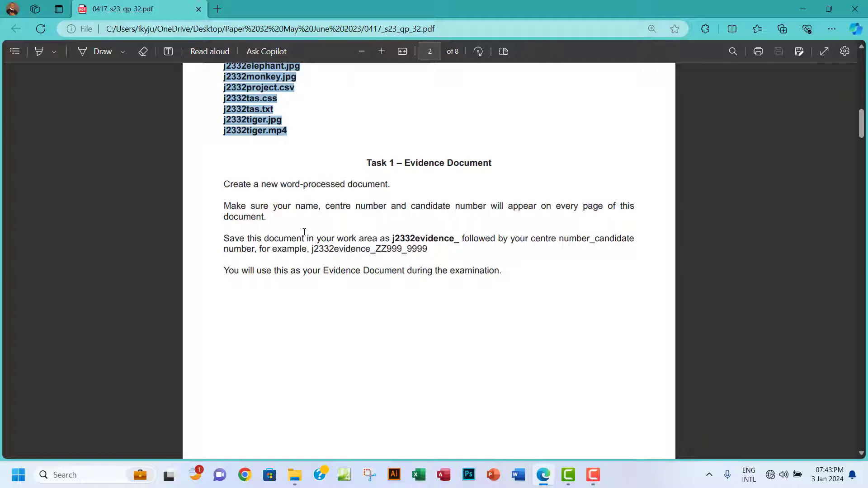
{"action": "left_click", "coordinate": [294, 475]}
{"action": "double_click", "coordinate": [173, 102]}
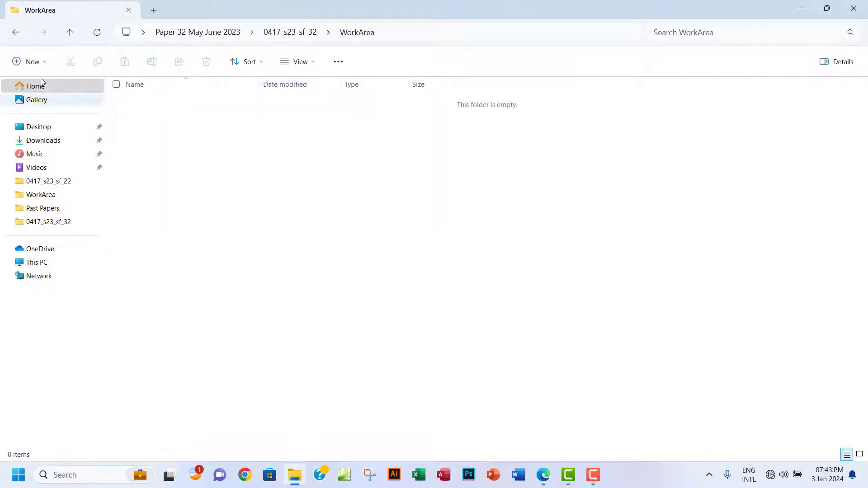
{"action": "left_click", "coordinate": [16, 32]}
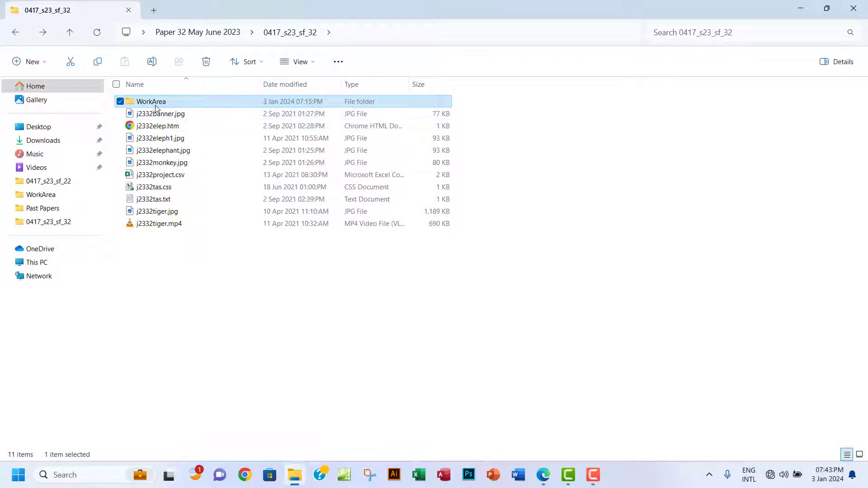
{"action": "double_click", "coordinate": [175, 103]}
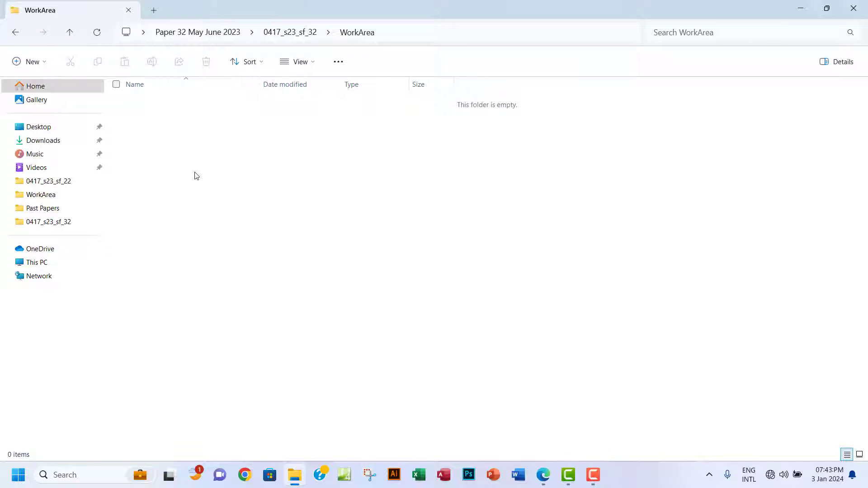
Create a new Word document in WorkArea and select the j2332evidence_ prefix in the exam paper.
{"action": "right_click", "coordinate": [245, 131]}
{"action": "left_click", "coordinate": [292, 221]}
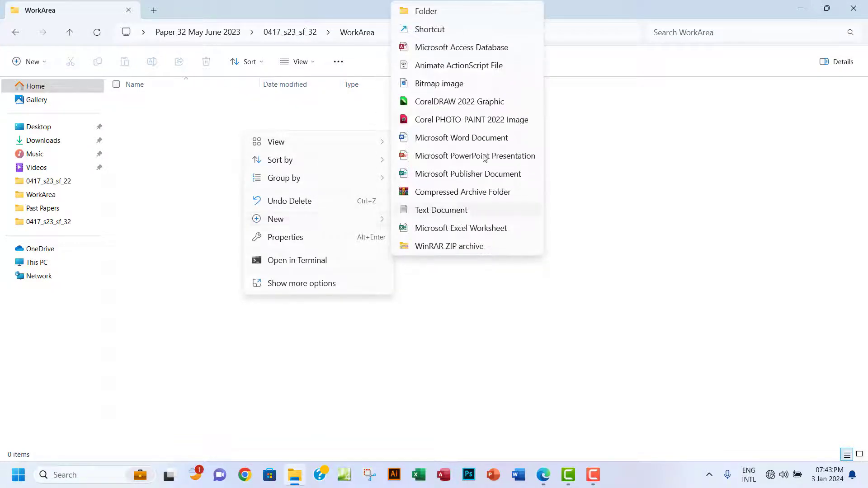
{"action": "left_click", "coordinate": [471, 141]}
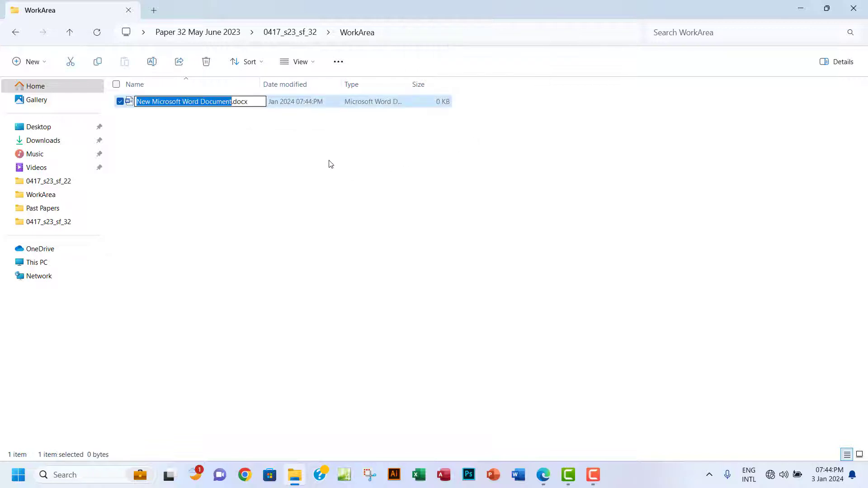
{"action": "left_click", "coordinate": [547, 476]}
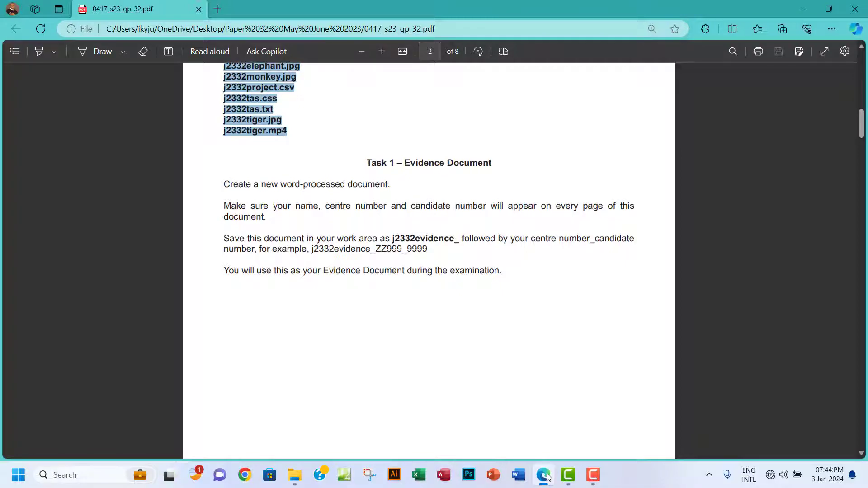
{"action": "left_click_drag", "start_coordinate": [393, 238], "coordinate": [458, 242]}
{"action": "key", "text": "ctrl+c"}
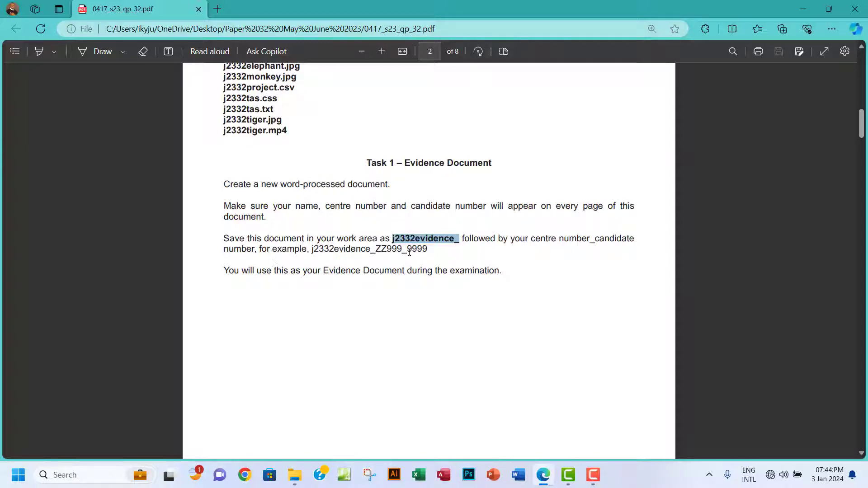
Rename the document to j2332evidence_ plus the centre and candidate numbers, then open it in Word.
{"action": "left_click", "coordinate": [301, 473]}
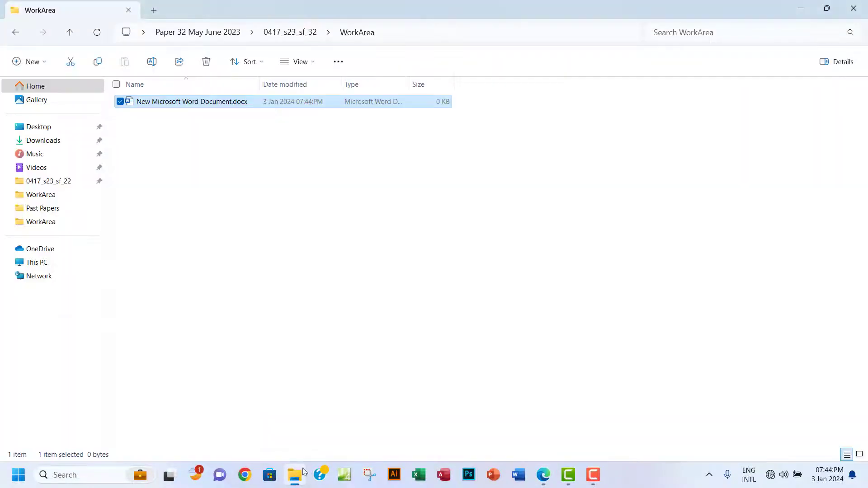
{"action": "key", "text": "F2"}
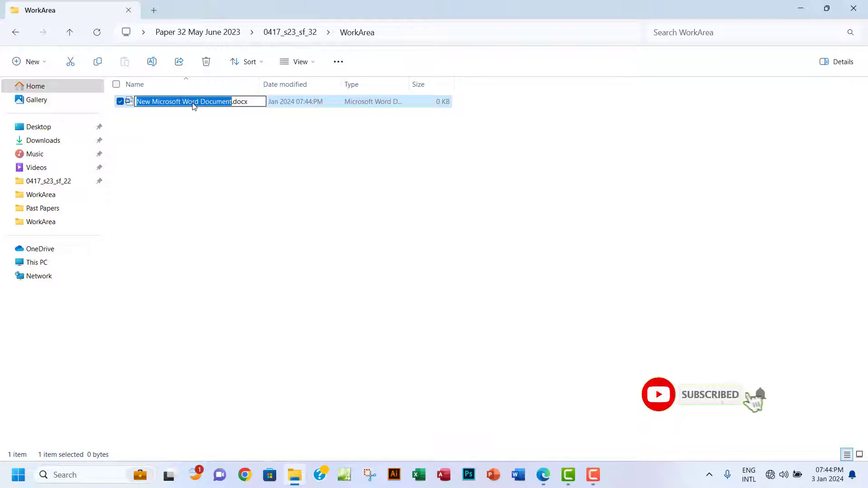
{"action": "key", "text": "ctrl+v"}
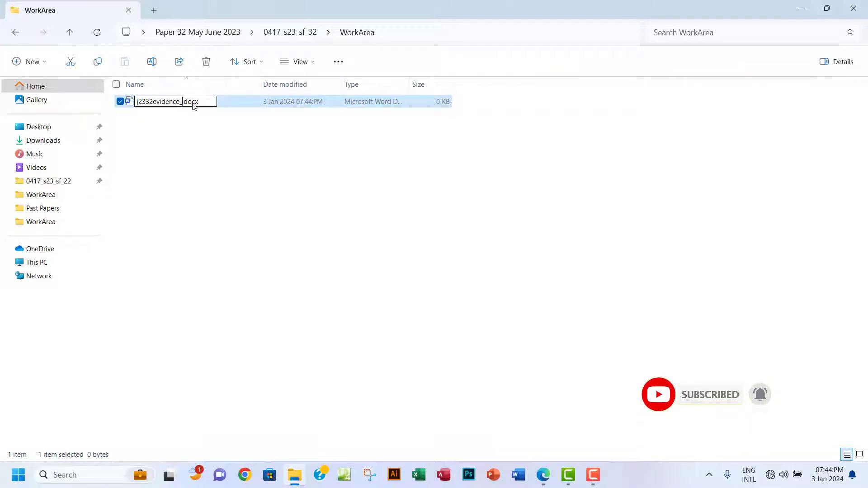
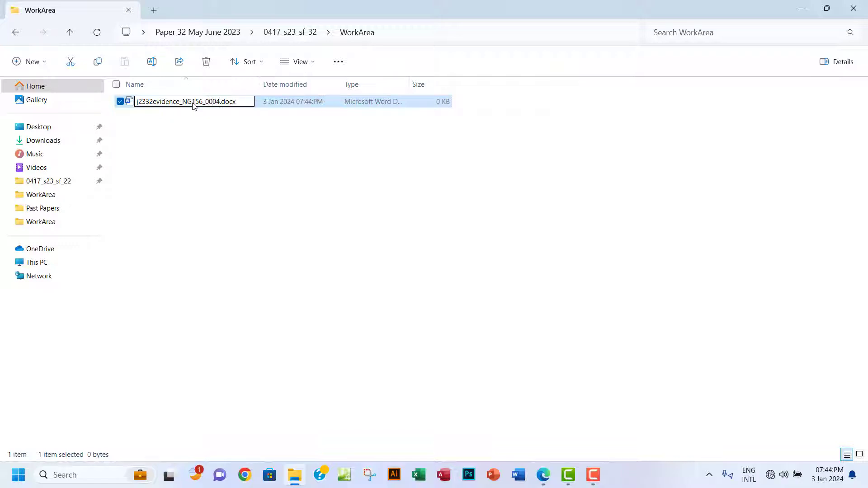
{"action": "left_click", "coordinate": [228, 136]}
{"action": "double_click", "coordinate": [244, 103]}
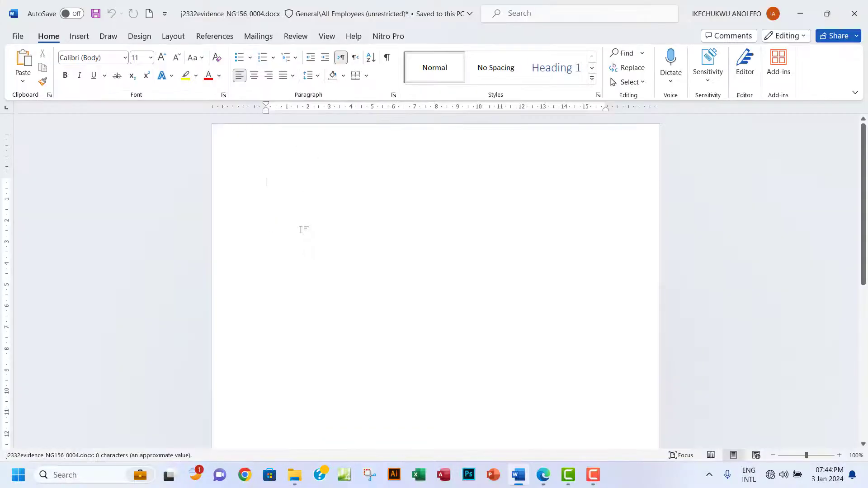
Enter the candidate's full name, centre number and candidate number, comma-separated, in the header.
{"action": "left_click", "coordinate": [545, 477]}
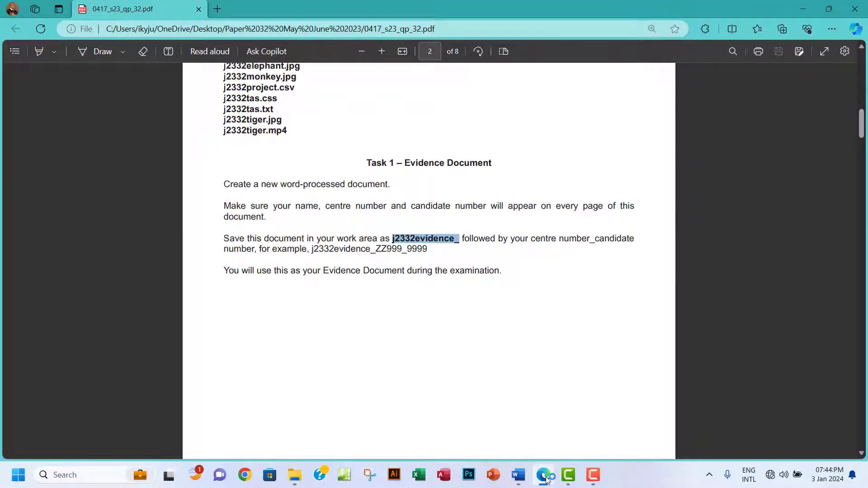
{"action": "left_click", "coordinate": [545, 476]}
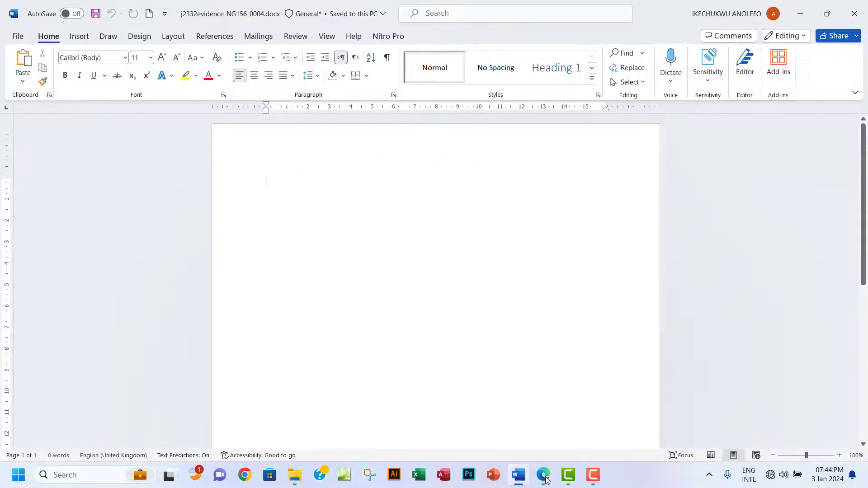
{"action": "double_click", "coordinate": [276, 141]}
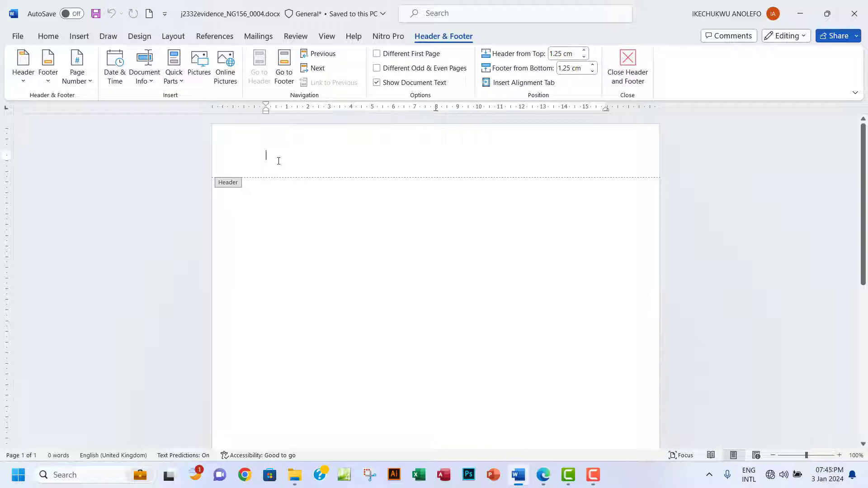
{"action": "type", "text": "ikec"}
{"action": "key", "text": "BackSpace"}
{"action": "key", "text": "BackSpace"}
{"action": "key", "text": "BackSpace"}
{"action": "key", "text": "BackSpace"}
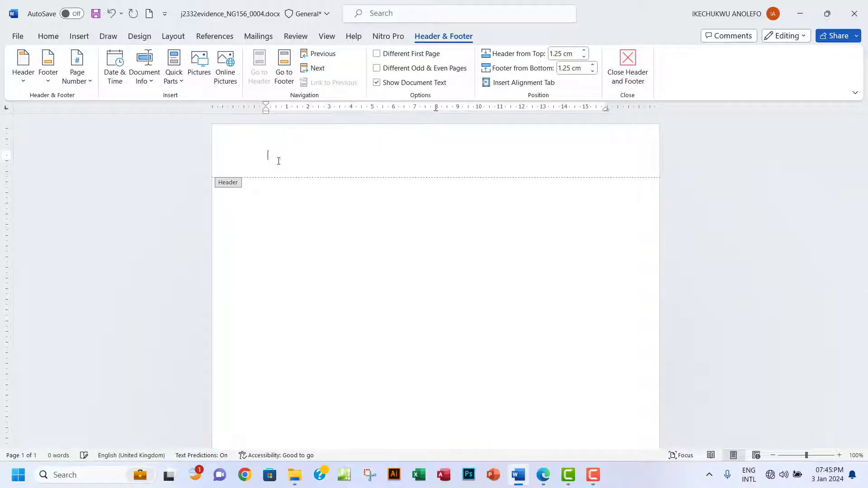
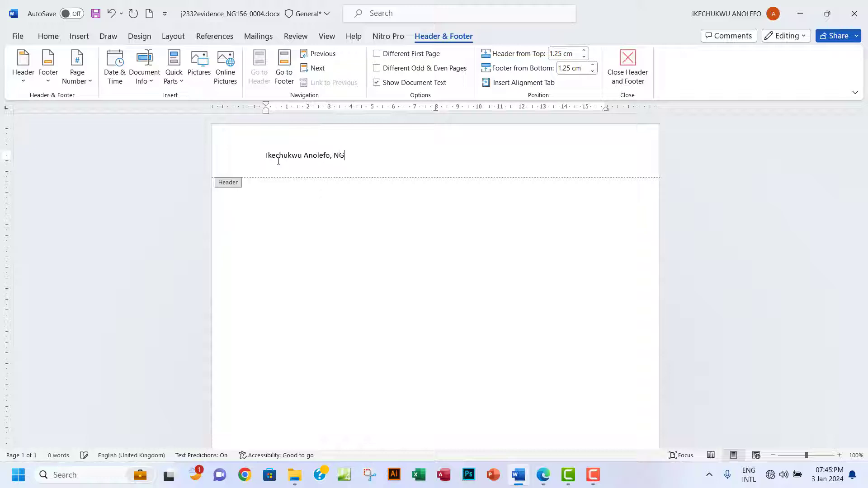
{"action": "left_click", "coordinate": [628, 75]}
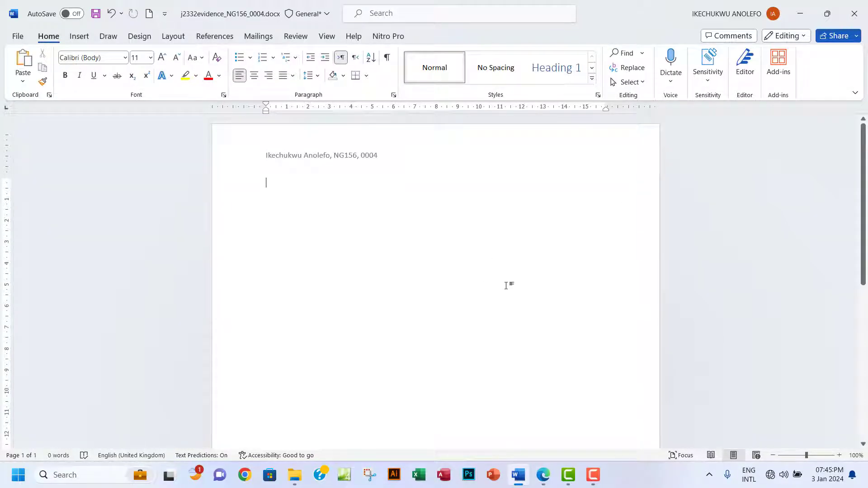
Highlight the Task 1 instruction paragraphs in green in the exam paper.
{"action": "left_click", "coordinate": [544, 475]}
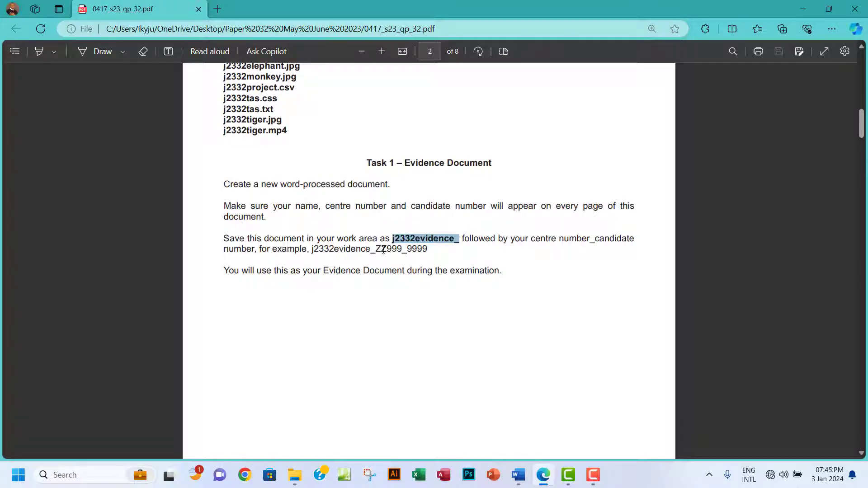
{"action": "left_click_drag", "start_coordinate": [226, 185], "coordinate": [500, 274]}
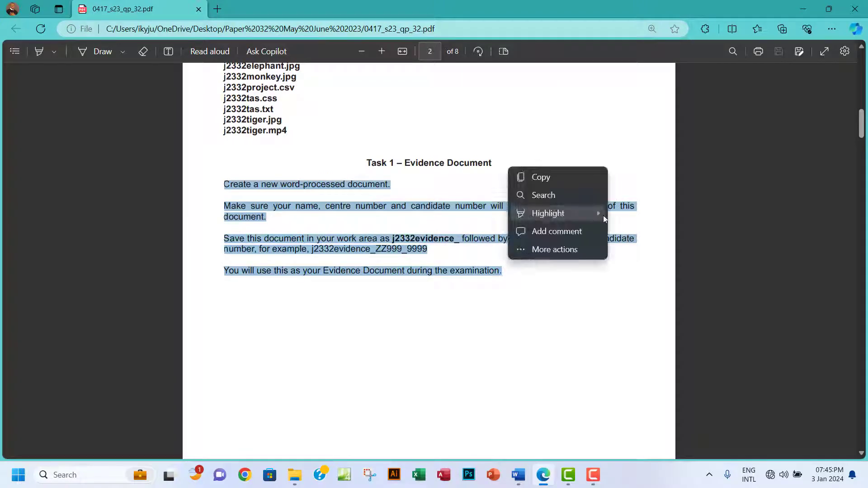
{"action": "mouse_move", "coordinate": [604, 215]}
{"action": "left_click", "coordinate": [643, 231]}
Scroll to Task 2 on page 3, select the word TAS, and return to File Explorer.
{"action": "scroll", "coordinate": [477, 262], "scroll_direction": "down", "scroll_amount": 10}
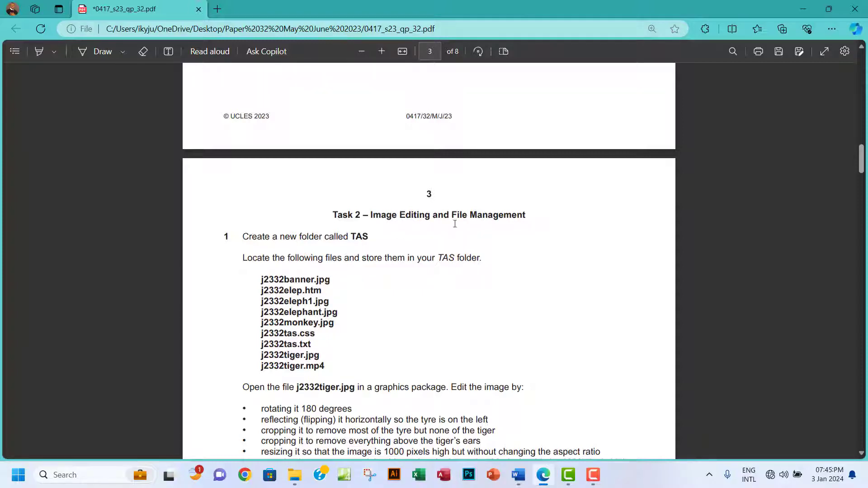
{"action": "scroll", "coordinate": [293, 255], "scroll_direction": "down", "scroll_amount": 1}
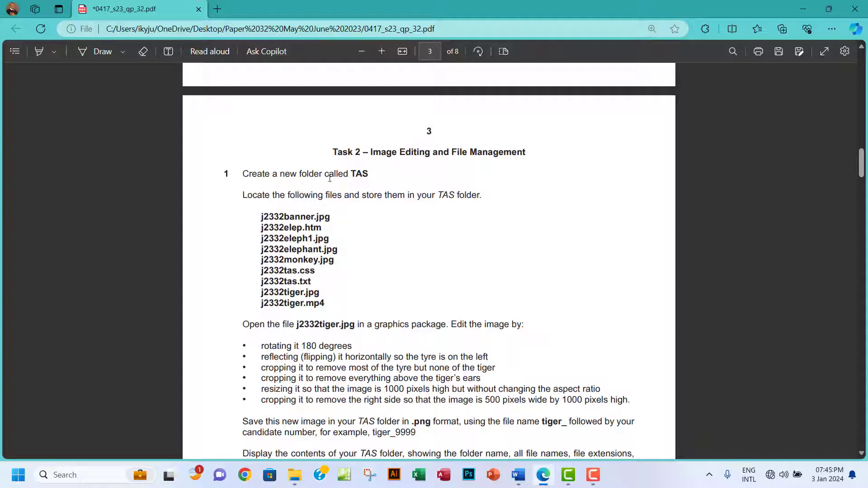
{"action": "double_click", "coordinate": [362, 174]}
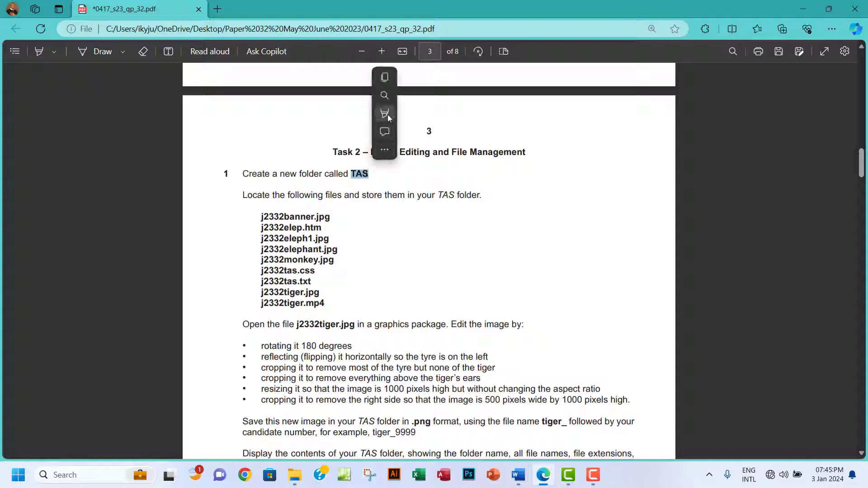
{"action": "left_click", "coordinate": [384, 78]}
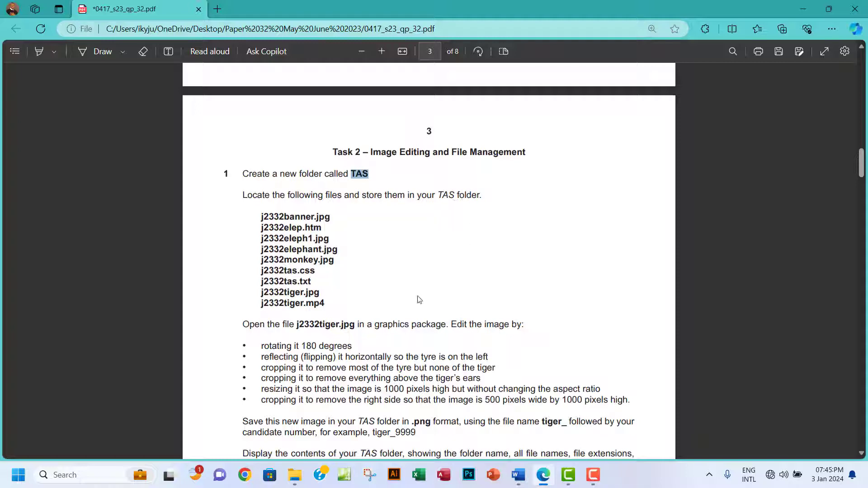
{"action": "left_click", "coordinate": [300, 472]}
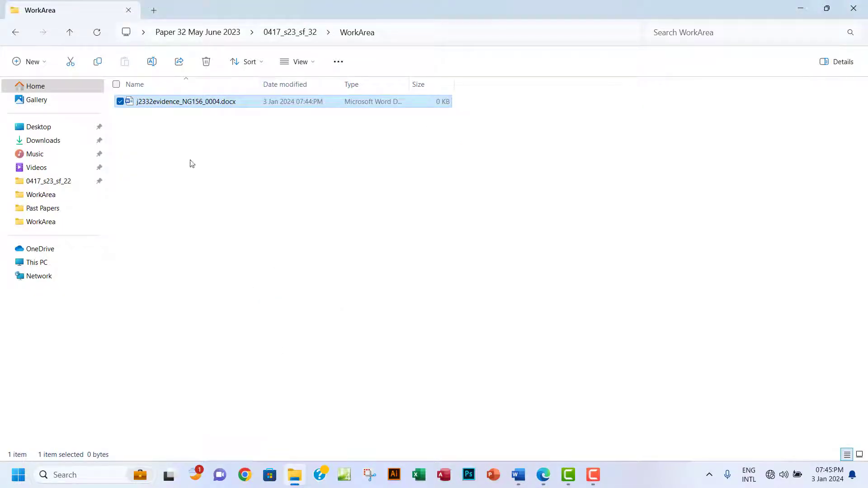
Create a new folder named TAS in 0417_s23_sf_32.
{"action": "left_click", "coordinate": [17, 33]}
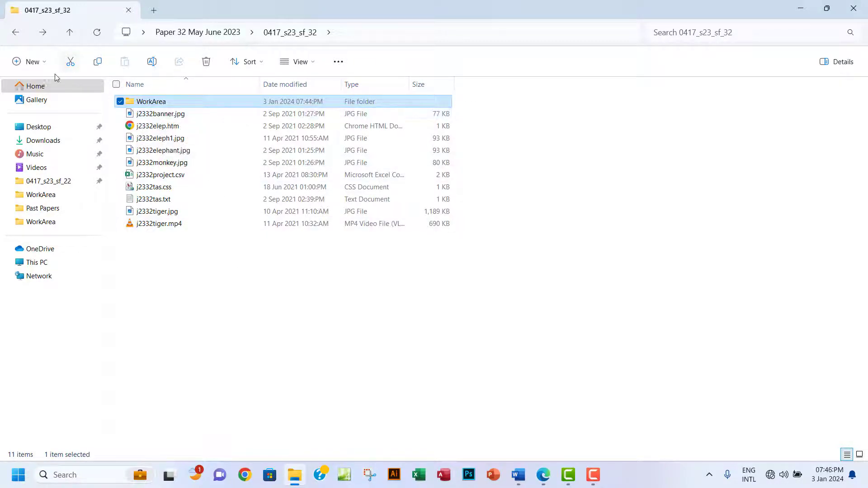
{"action": "left_click", "coordinate": [32, 63]}
{"action": "left_click", "coordinate": [37, 88]}
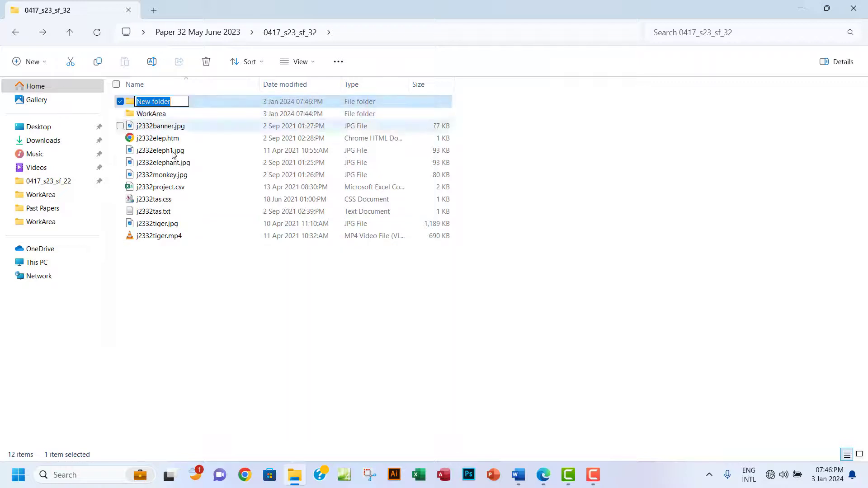
{"action": "type", "text": "TAS"}
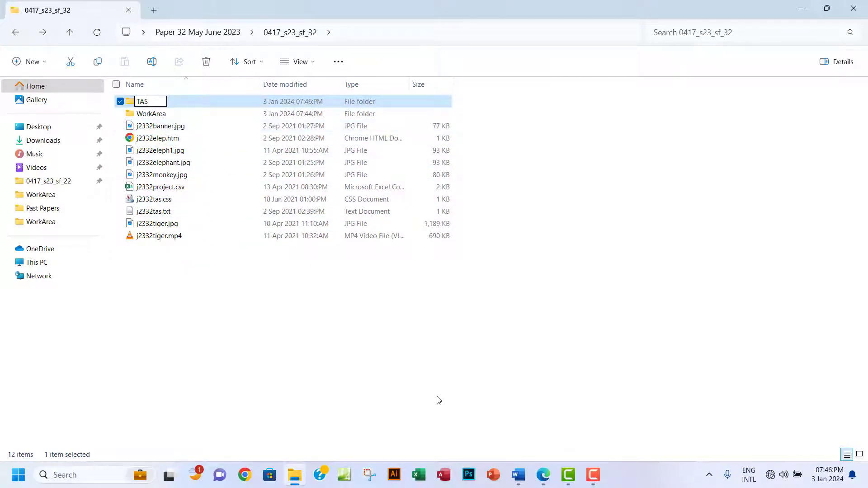
Move the nine j2332 files, all except j2332project.csv, into the TAS folder.
{"action": "left_click", "coordinate": [544, 475]}
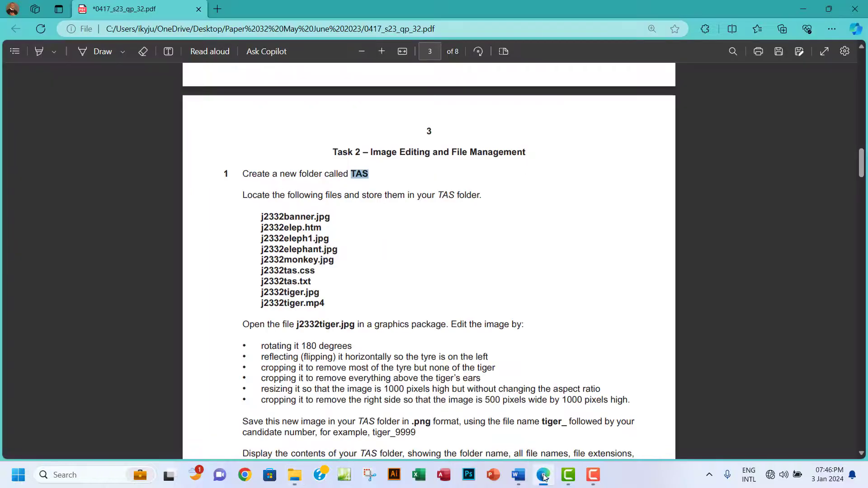
{"action": "left_click", "coordinate": [543, 475]}
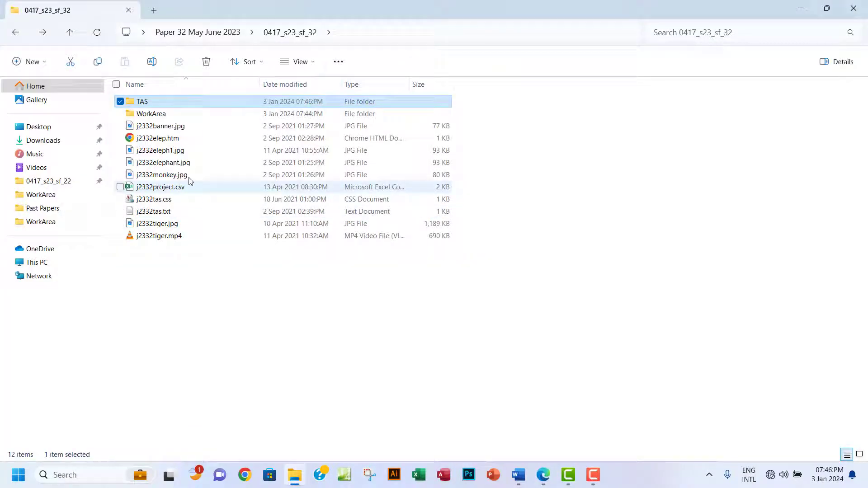
{"action": "left_click", "coordinate": [170, 190]}
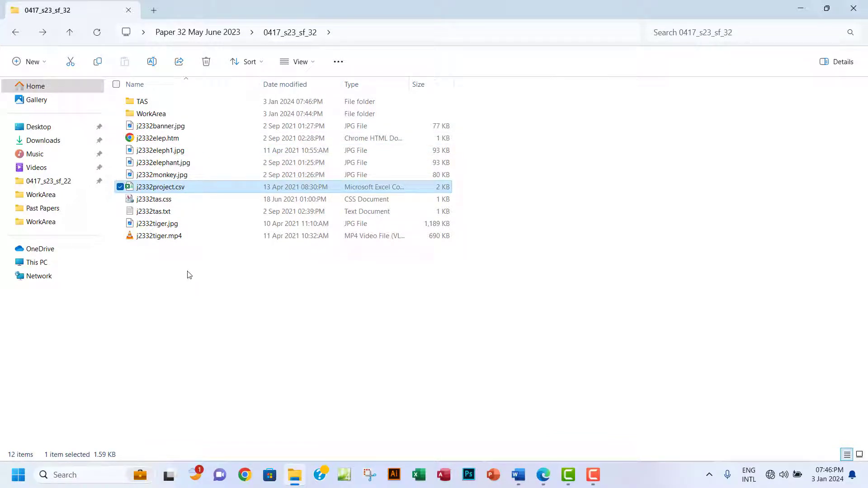
{"action": "left_click_drag", "start_coordinate": [185, 271], "coordinate": [181, 125]}
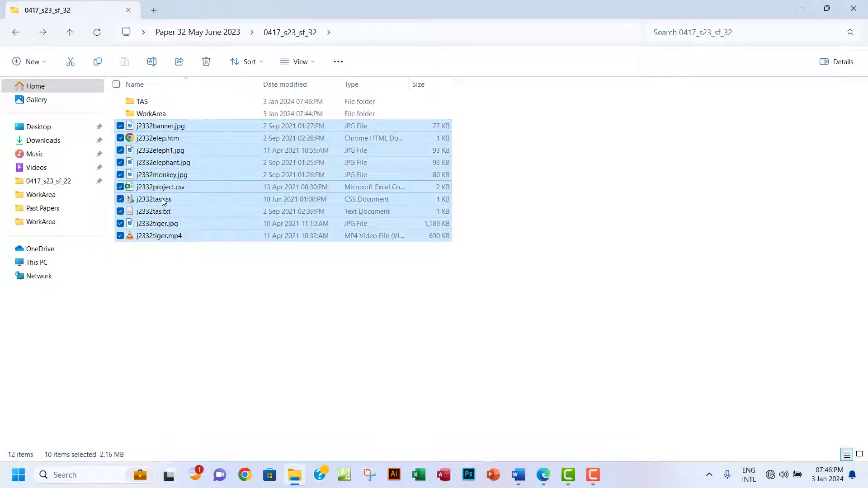
{"action": "left_click", "coordinate": [131, 187], "text": "ctrl"}
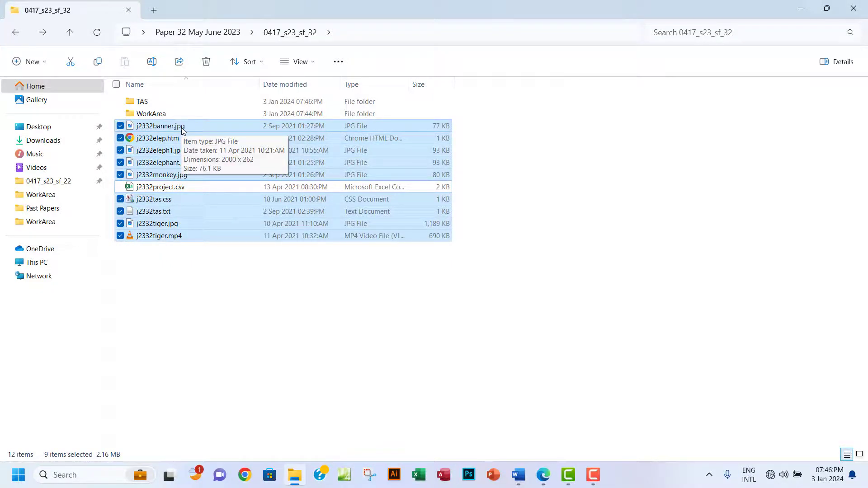
{"action": "left_click_drag", "start_coordinate": [183, 131], "coordinate": [177, 106]}
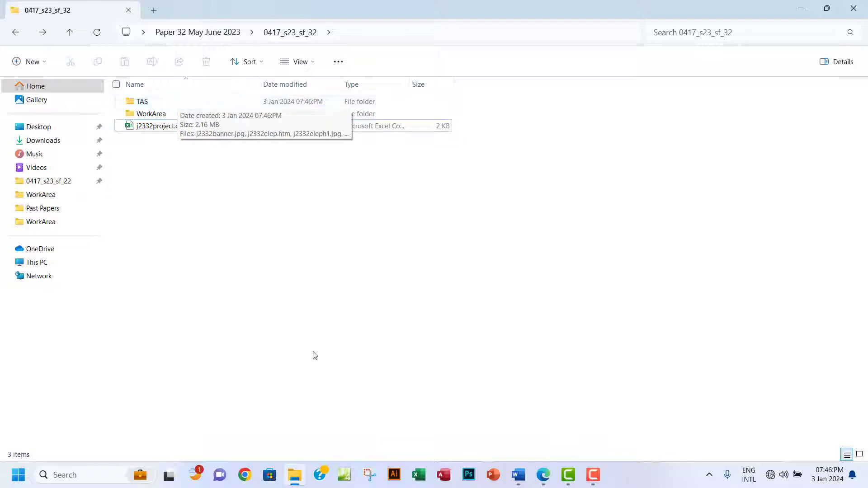
Check the exam paper's list of TAS files, then open the TAS folder.
{"action": "left_click", "coordinate": [543, 474]}
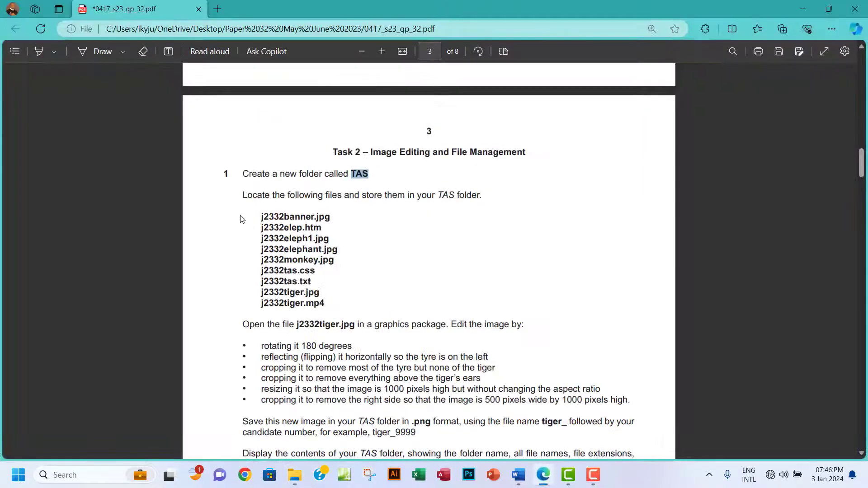
{"action": "left_click_drag", "start_coordinate": [245, 195], "coordinate": [470, 202]}
{"action": "left_click_drag", "start_coordinate": [262, 213], "coordinate": [325, 306]}
{"action": "scroll", "coordinate": [271, 279], "scroll_direction": "down", "scroll_amount": 3}
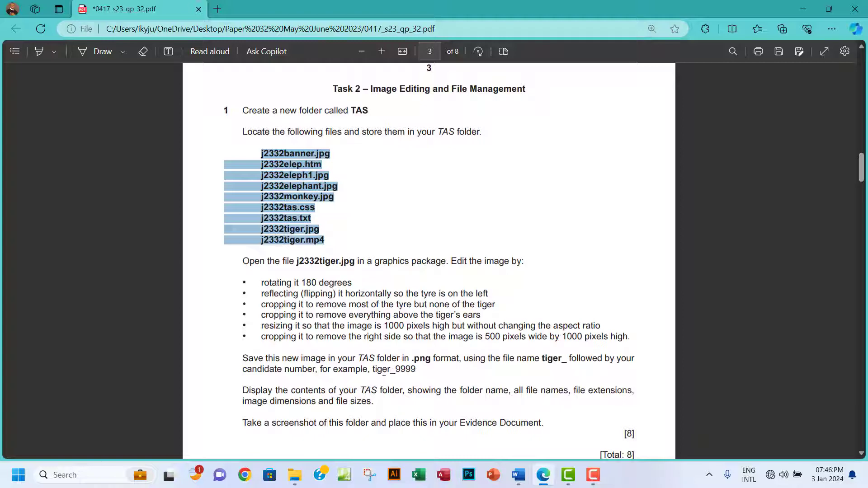
{"action": "left_click", "coordinate": [294, 475]}
{"action": "double_click", "coordinate": [142, 102]}
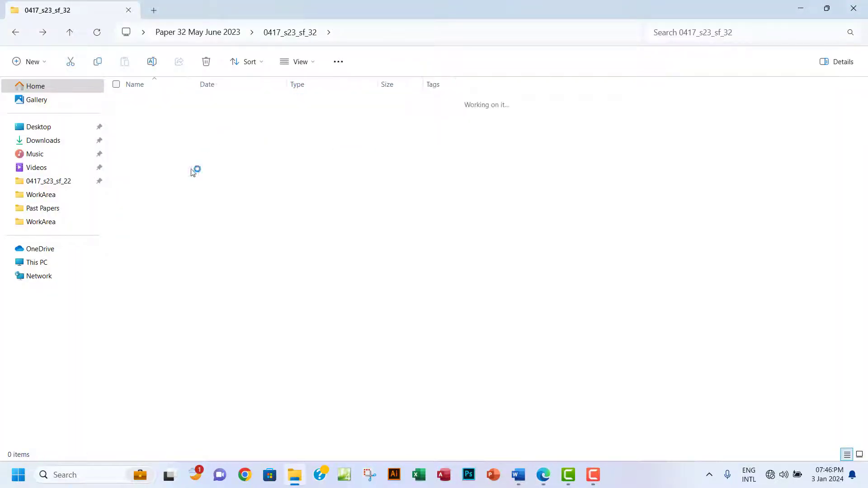
Switch the TAS folder to Details view and open j2332tiger.jpg with Paint.
{"action": "left_click", "coordinate": [847, 455]}
{"action": "left_click", "coordinate": [169, 191]}
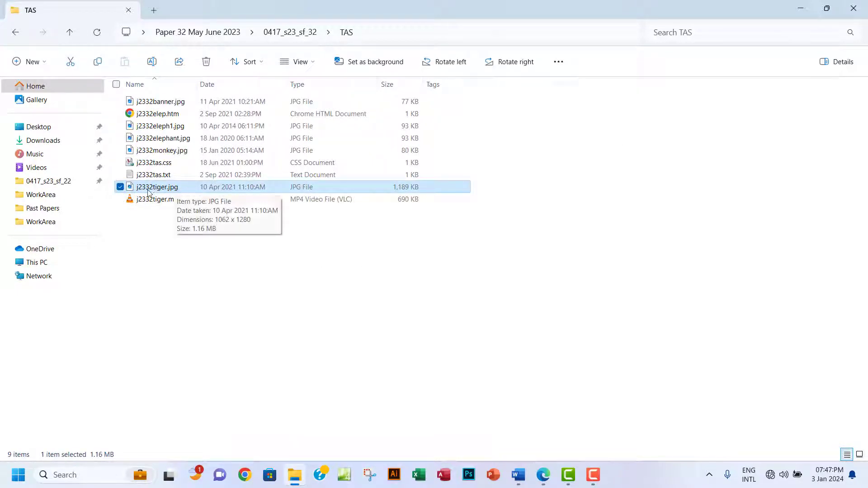
{"action": "right_click", "coordinate": [167, 190]}
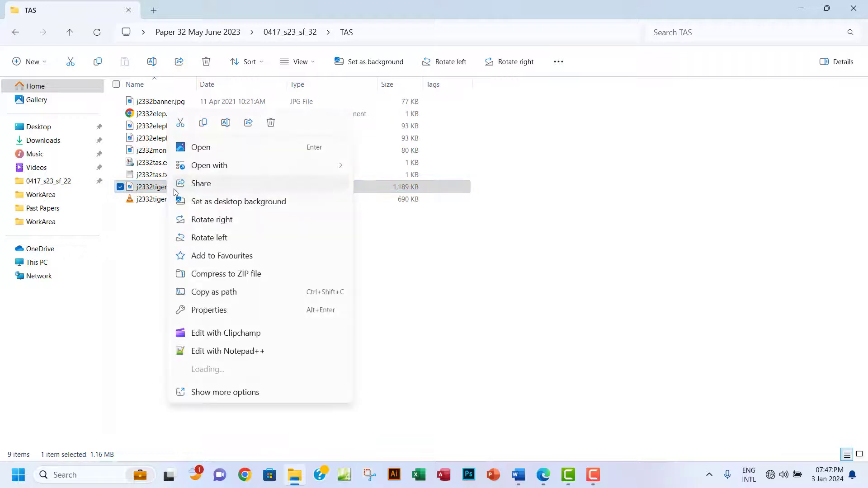
{"action": "mouse_move", "coordinate": [278, 170]}
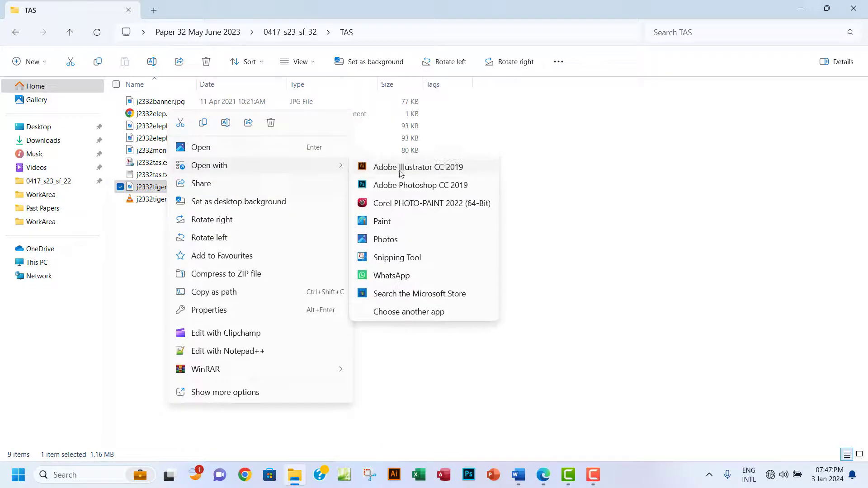
{"action": "left_click", "coordinate": [385, 220]}
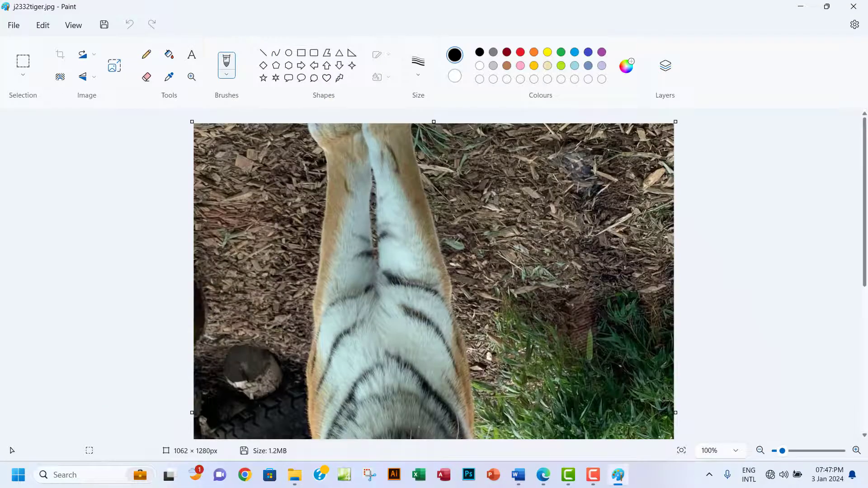
Zoom the tiger image out to 50% to see it whole.
{"action": "scroll", "coordinate": [449, 241], "scroll_direction": "down", "scroll_amount": 1}
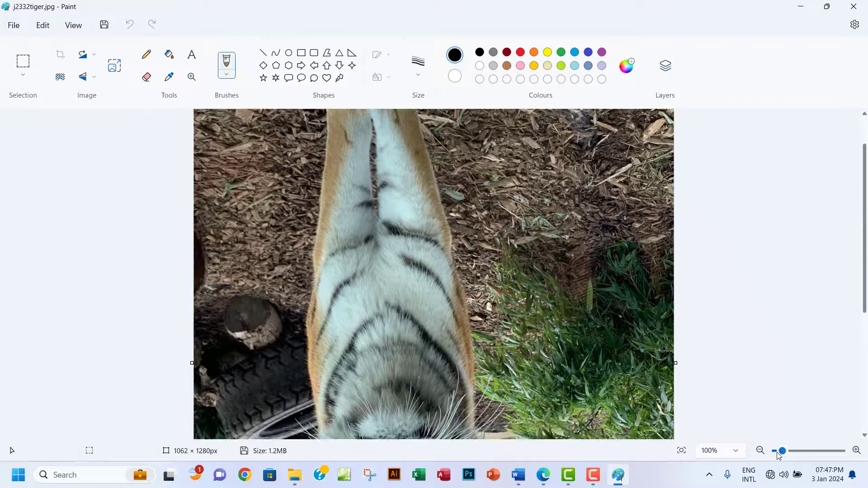
{"action": "left_click", "coordinate": [761, 452]}
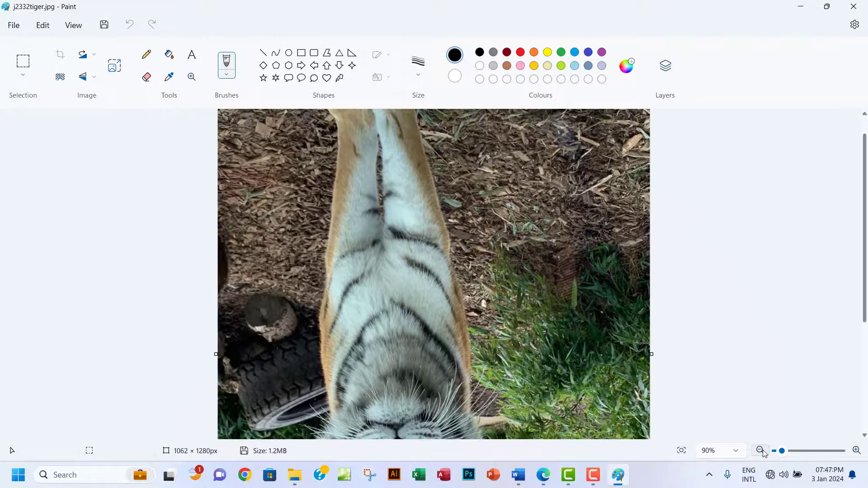
{"action": "left_click", "coordinate": [762, 452]}
{"action": "left_click", "coordinate": [761, 452]}
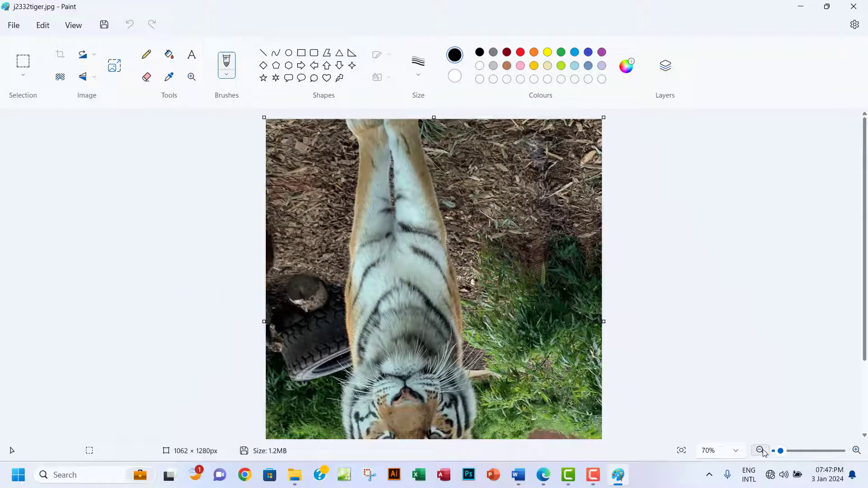
{"action": "left_click", "coordinate": [761, 451]}
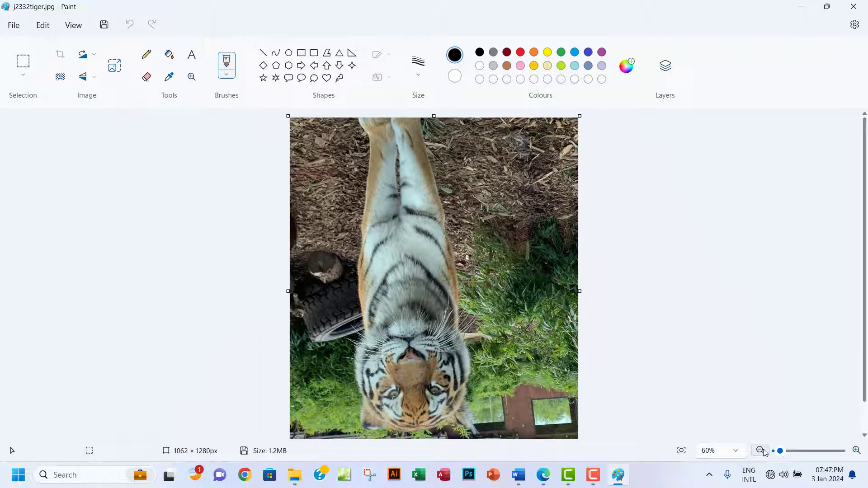
{"action": "left_click", "coordinate": [763, 451]}
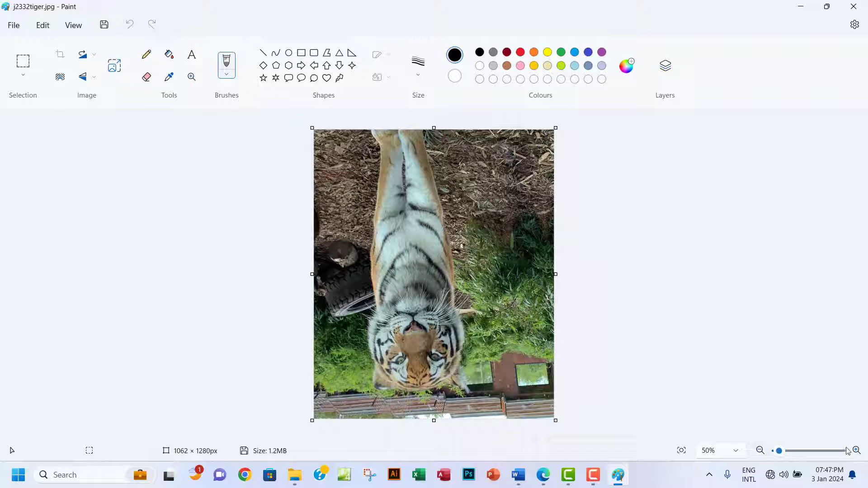
Check the rotate instructions, then rotate the tiger image 180°.
{"action": "left_click", "coordinate": [542, 481]}
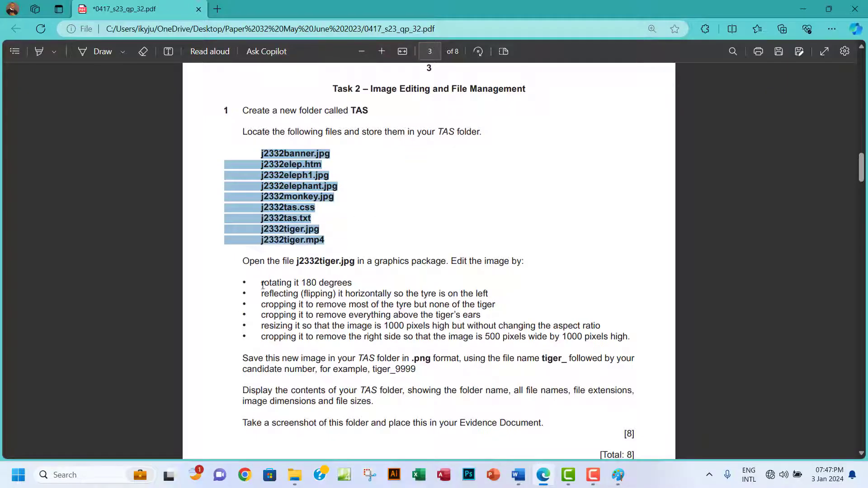
{"action": "left_click_drag", "start_coordinate": [262, 282], "coordinate": [362, 293]}
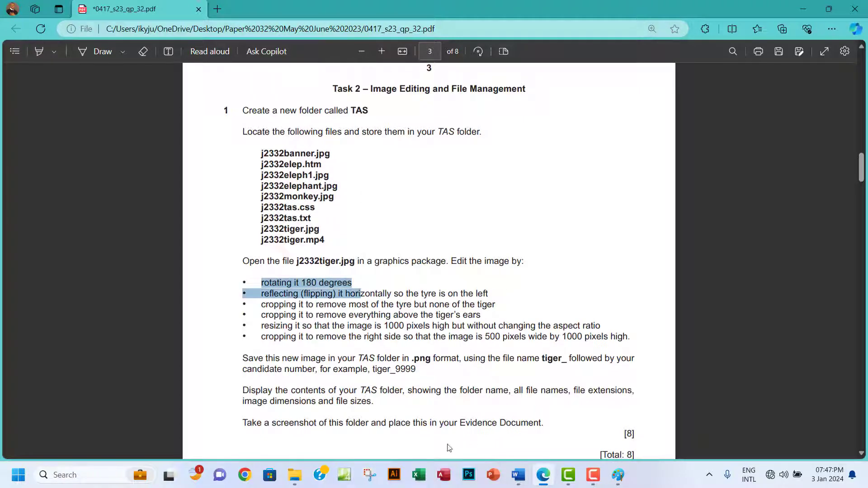
{"action": "left_click", "coordinate": [618, 475]}
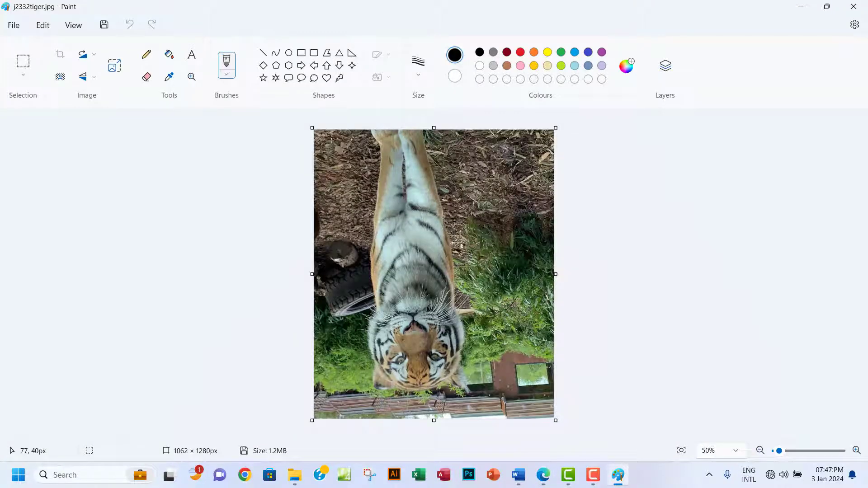
{"action": "left_click", "coordinate": [94, 57]}
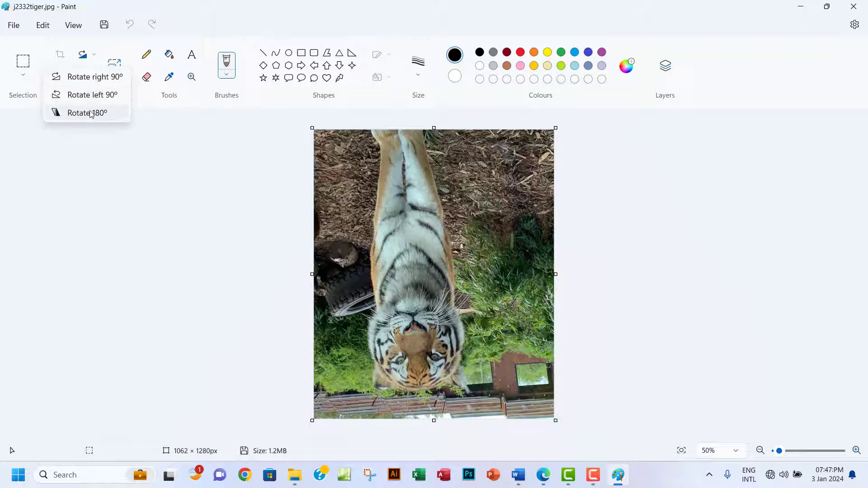
{"action": "left_click", "coordinate": [86, 112]}
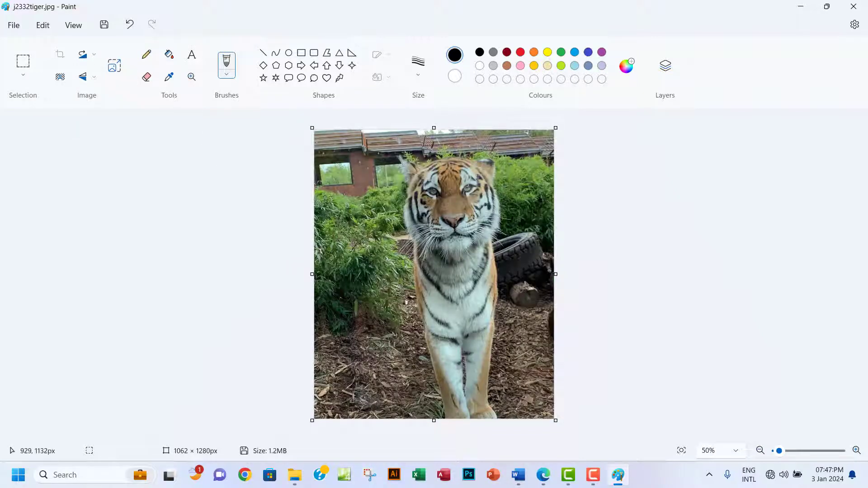
In the exam paper, select the start of the reflecting instruction.
{"action": "left_click", "coordinate": [543, 475]}
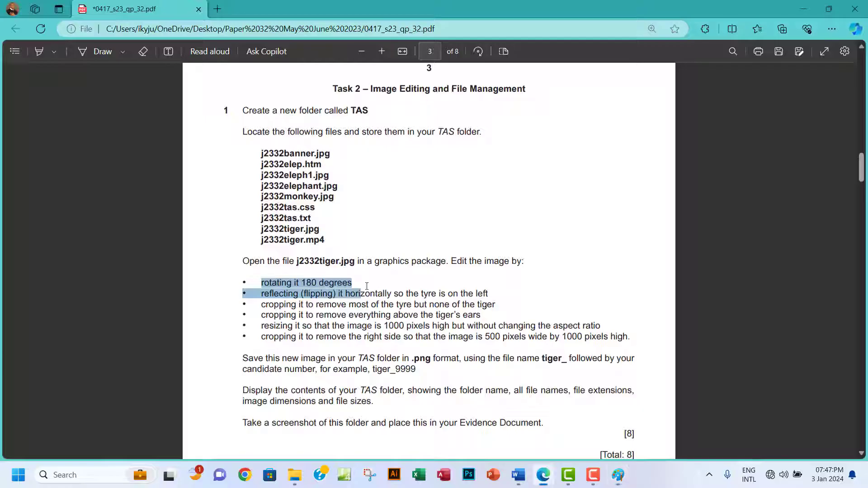
{"action": "left_click", "coordinate": [280, 297]}
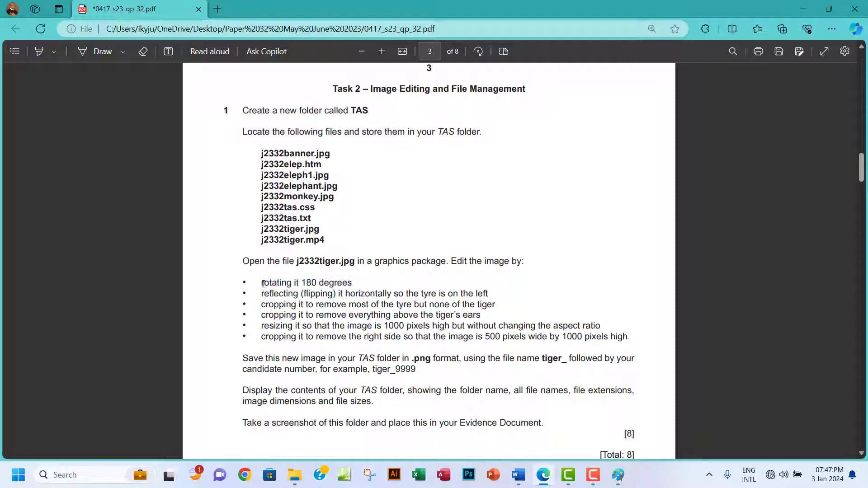
{"action": "left_click_drag", "start_coordinate": [264, 297], "coordinate": [321, 296]}
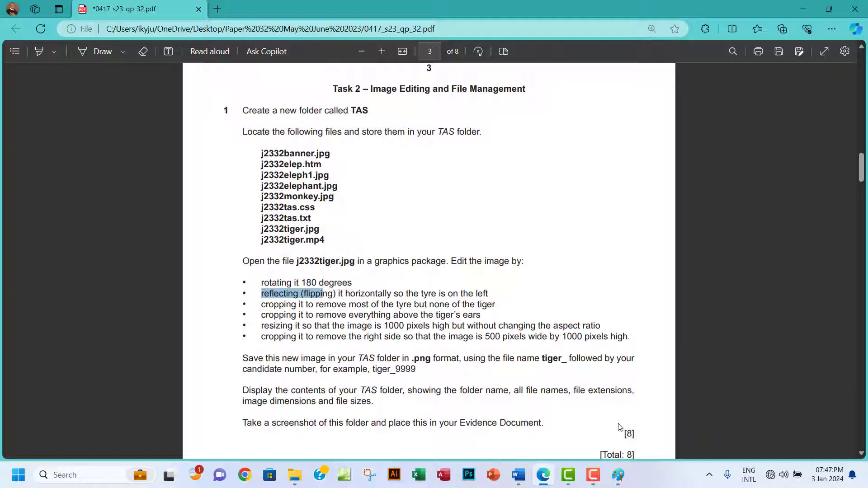
Flip the tiger image horizontally in Paint so the tyre sits on the left.
{"action": "left_click", "coordinate": [617, 475]}
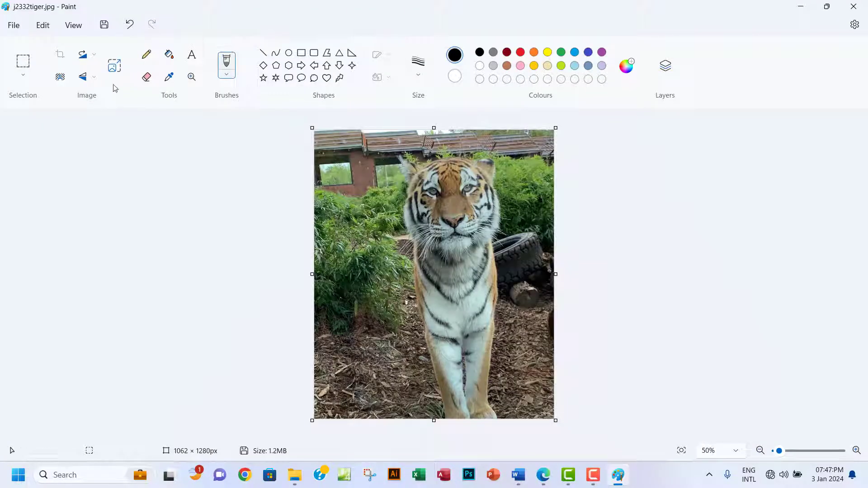
{"action": "left_click", "coordinate": [94, 79]}
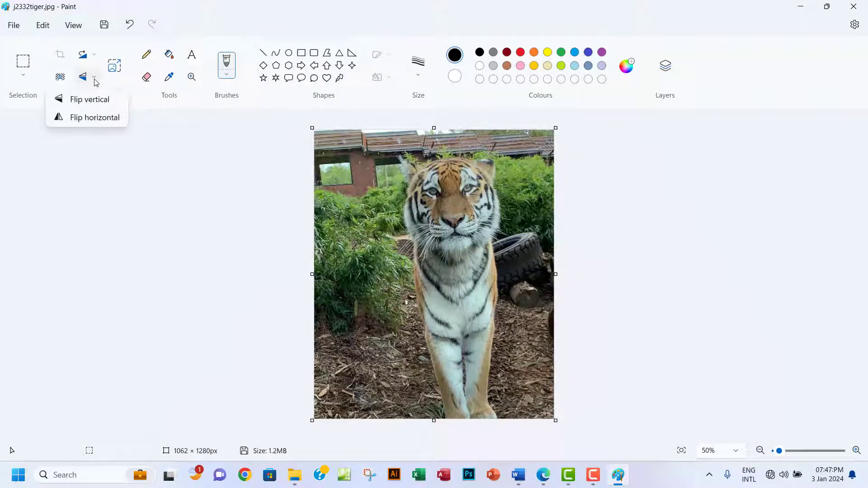
{"action": "left_click", "coordinate": [94, 118]}
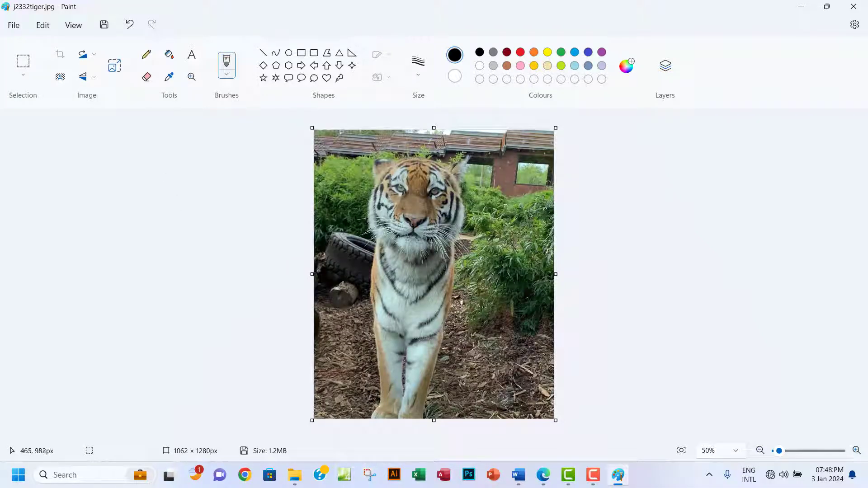
{"action": "left_click", "coordinate": [543, 475]}
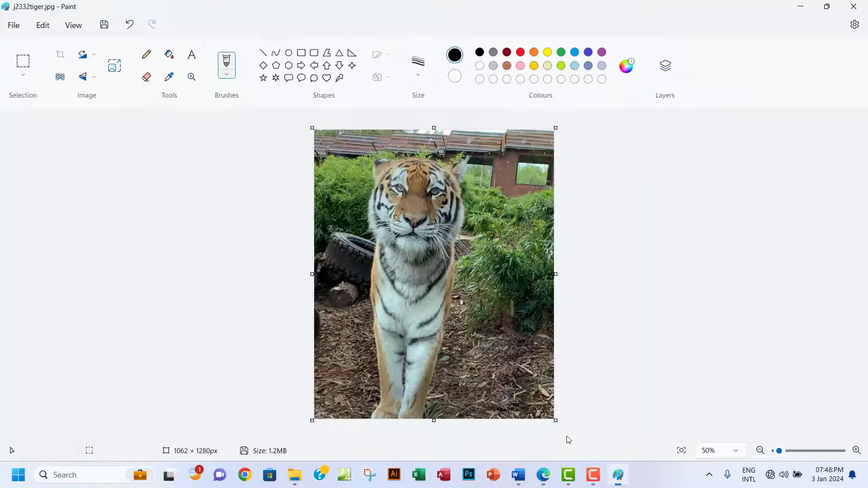
Trim the tyre off the left side, bringing the canvas to 862px wide.
{"action": "left_click", "coordinate": [618, 475]}
{"action": "left_click_drag", "start_coordinate": [314, 275], "coordinate": [359, 275]}
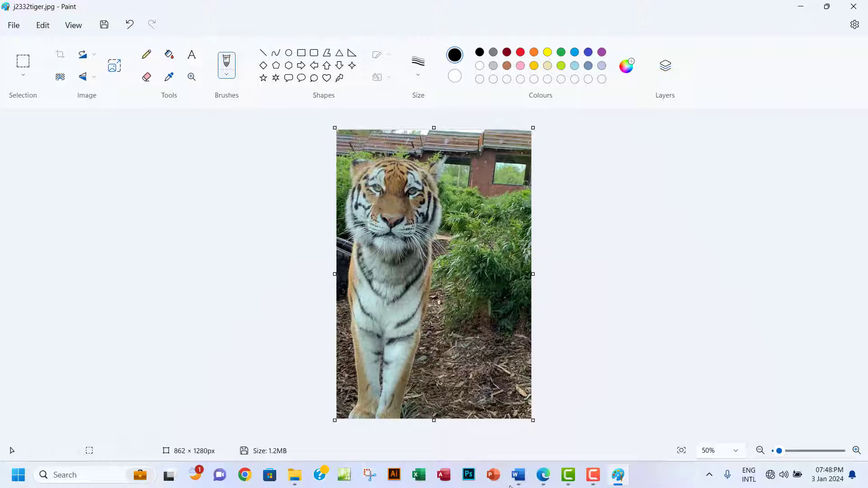
{"action": "left_click", "coordinate": [542, 482]}
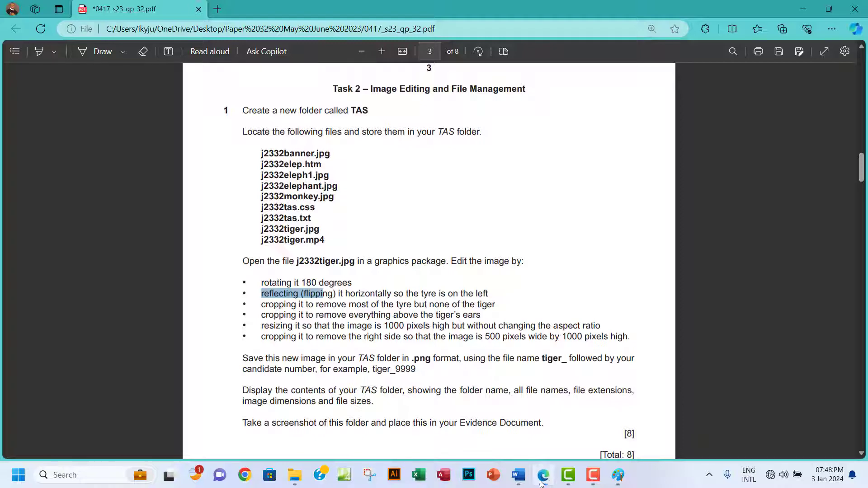
{"action": "left_click", "coordinate": [542, 482]}
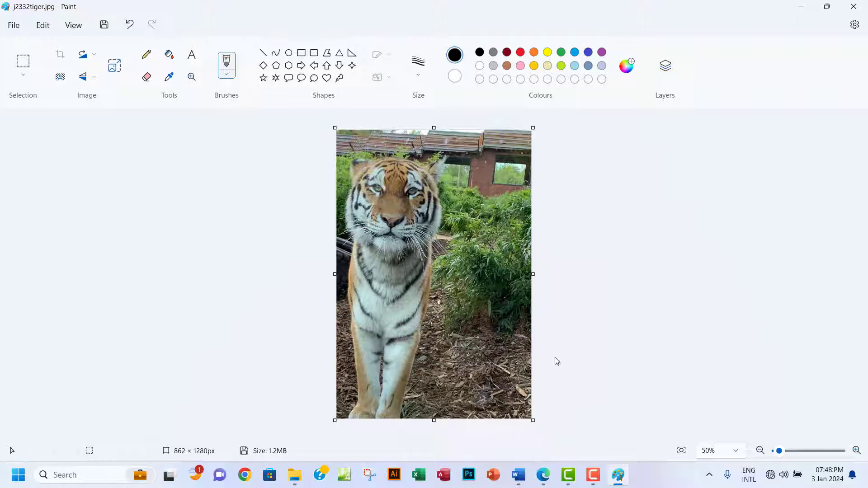
{"action": "left_click", "coordinate": [545, 475]}
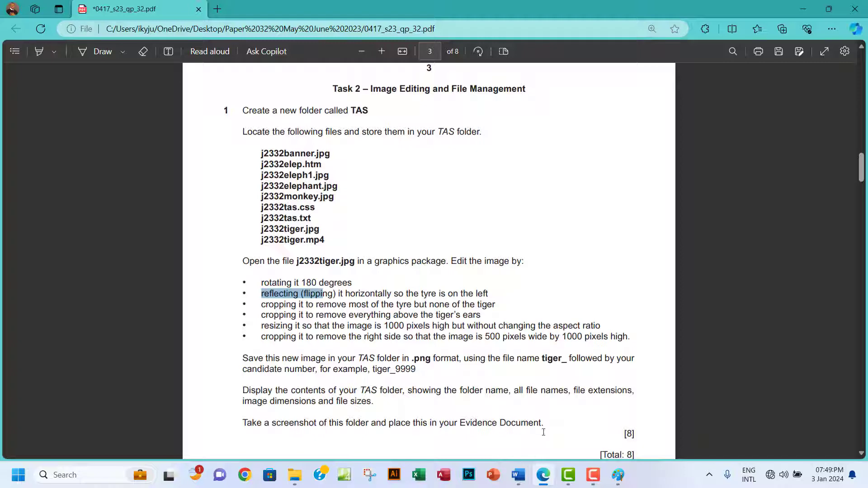
Remove the area above the ears and crop the tiger to 862 × 1164px.
{"action": "left_click", "coordinate": [617, 476]}
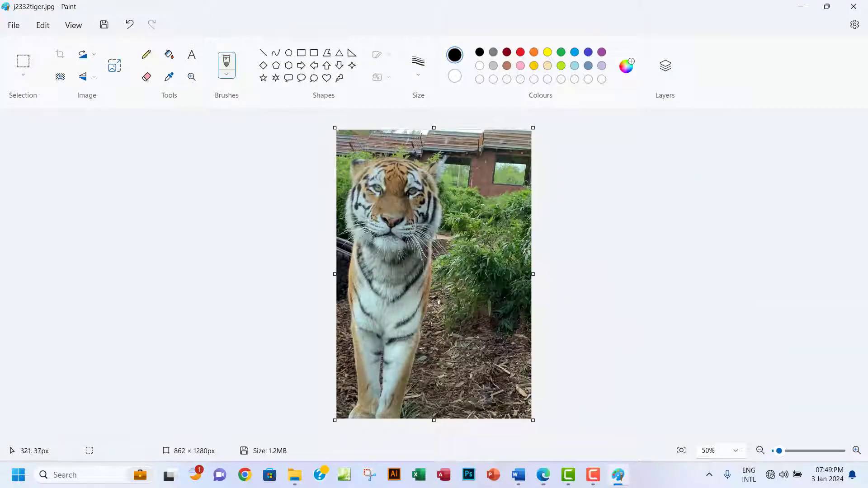
{"action": "left_click_drag", "start_coordinate": [433, 130], "coordinate": [433, 153]}
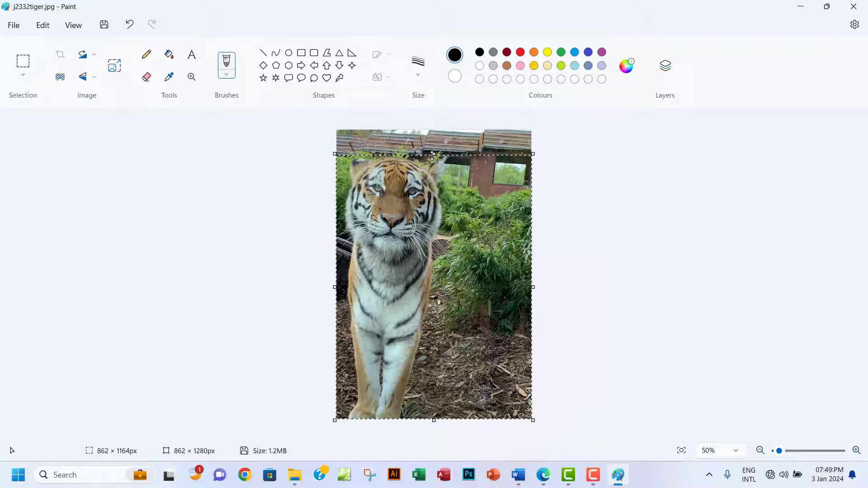
{"action": "key", "text": "ctrl+shift+x"}
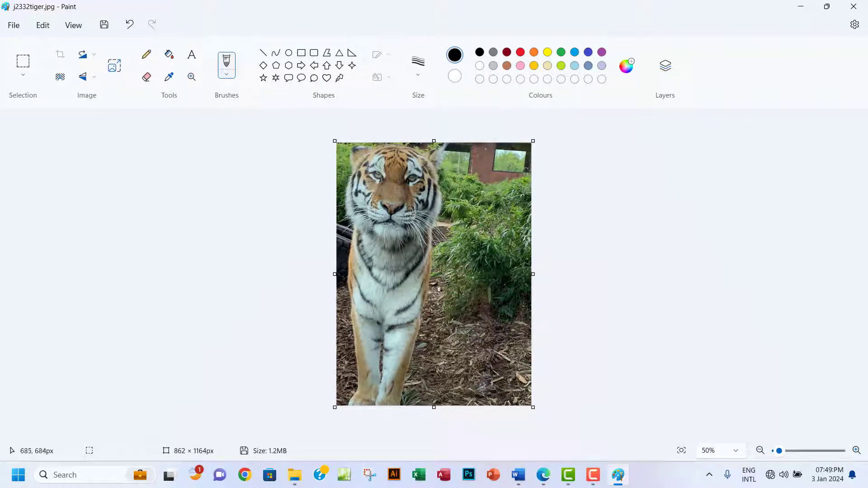
{"action": "left_click", "coordinate": [543, 475]}
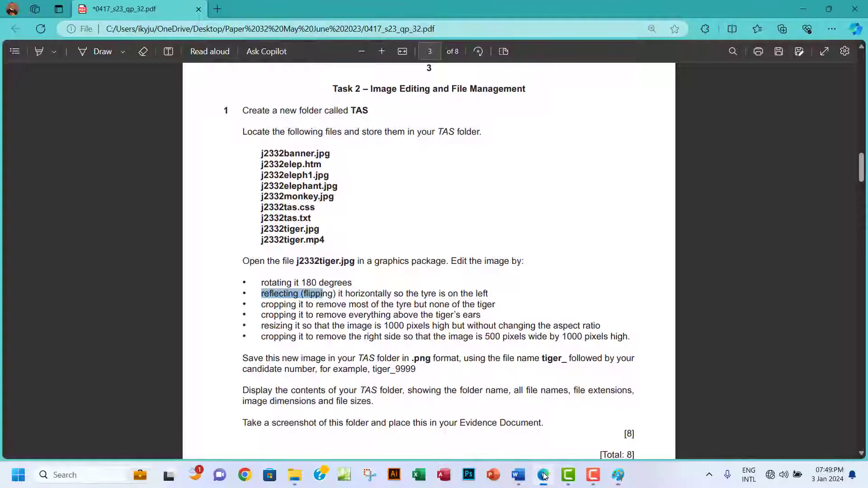
Highlight the first four editing instructions in green.
{"action": "left_click_drag", "start_coordinate": [264, 318], "coordinate": [250, 282]}
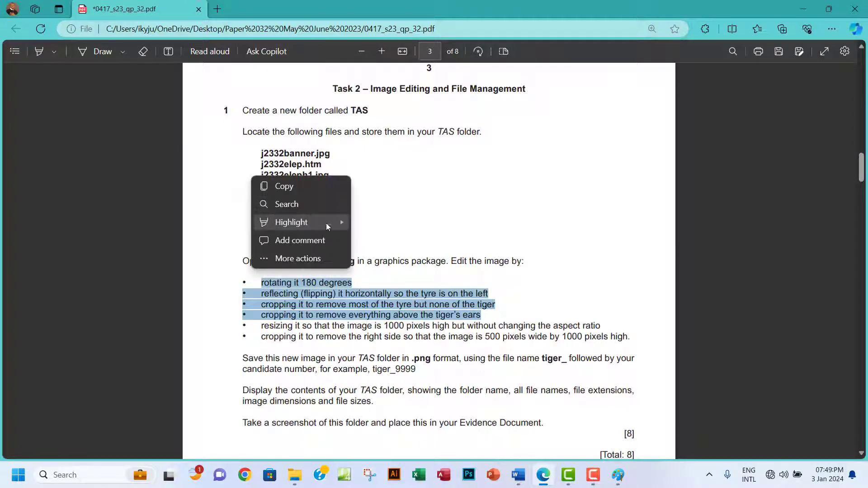
{"action": "mouse_move", "coordinate": [327, 223]}
{"action": "left_click", "coordinate": [382, 238]}
Select the aspect-ratio phrase of the resize instruction further down.
{"action": "scroll", "coordinate": [427, 290], "scroll_direction": "down", "scroll_amount": 3}
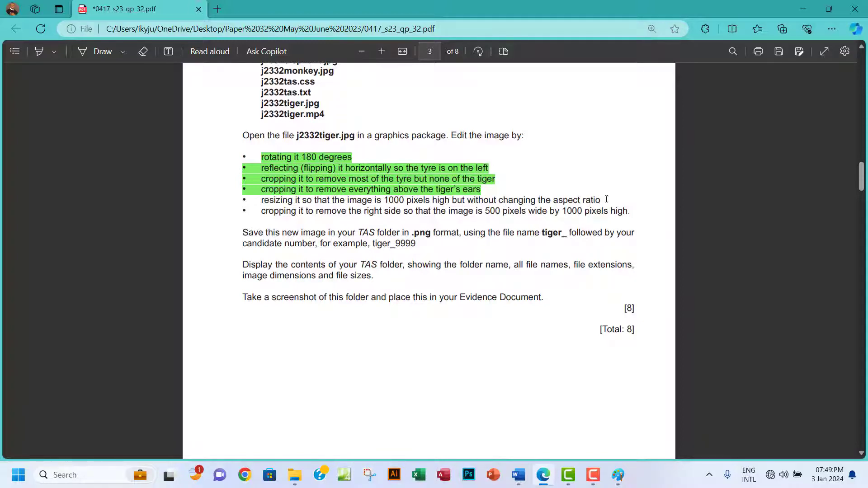
{"action": "left_click_drag", "start_coordinate": [607, 199], "coordinate": [454, 201]}
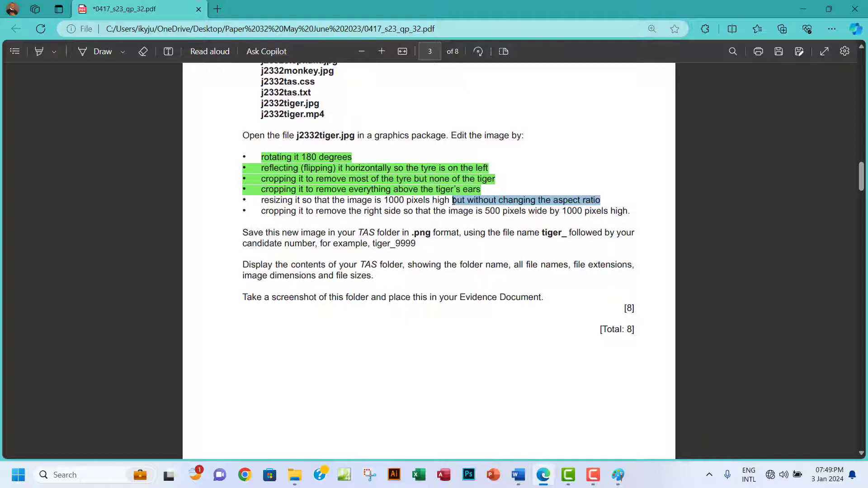
{"action": "left_click_drag", "start_coordinate": [453, 201], "coordinate": [453, 202]}
Resize the tiger in pixels to 1000 high with aspect ratio kept, giving 740 × 1000.
{"action": "left_click", "coordinate": [618, 475]}
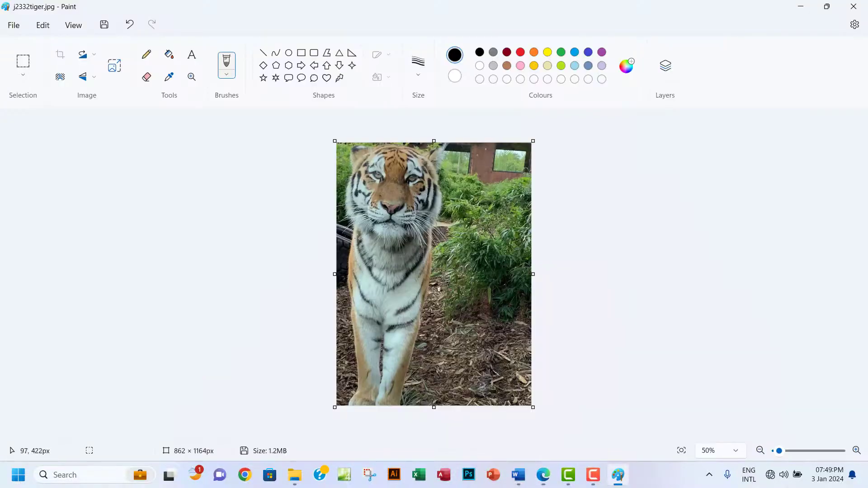
{"action": "left_click", "coordinate": [114, 65]}
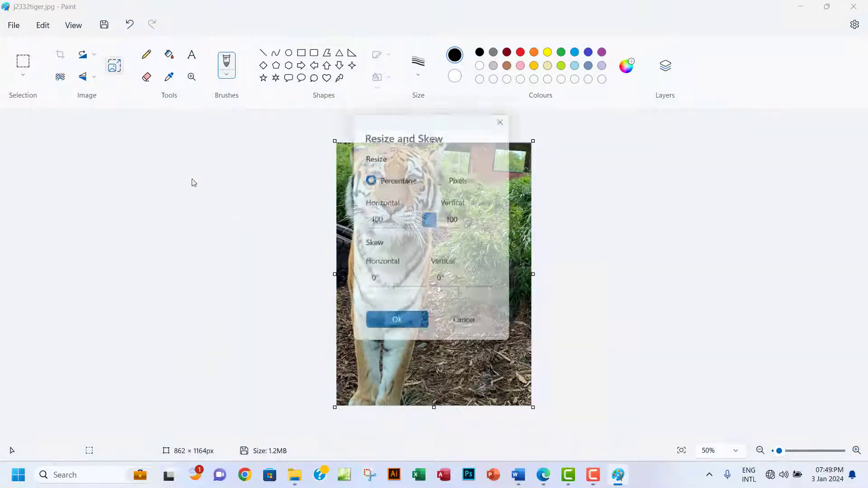
{"action": "left_click", "coordinate": [442, 179]}
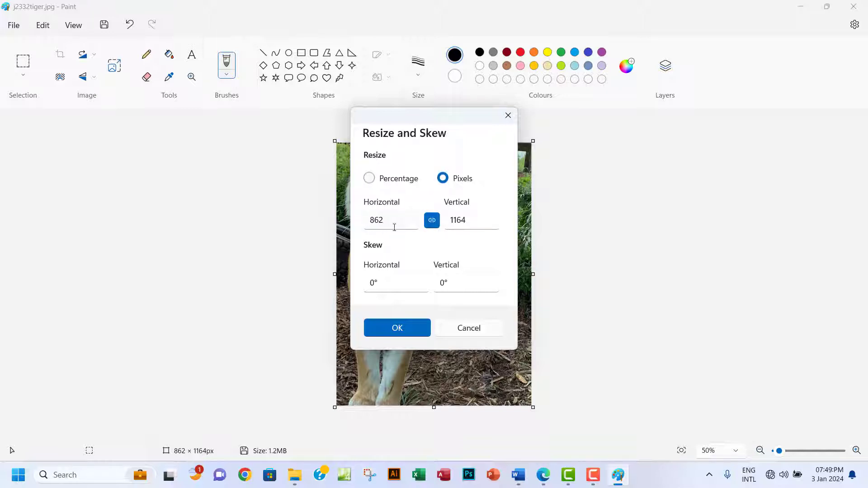
{"action": "left_click", "coordinate": [451, 220]}
{"action": "left_click_drag", "start_coordinate": [468, 220], "coordinate": [445, 220]}
{"action": "type", "text": "1000"}
{"action": "left_click", "coordinate": [393, 332]}
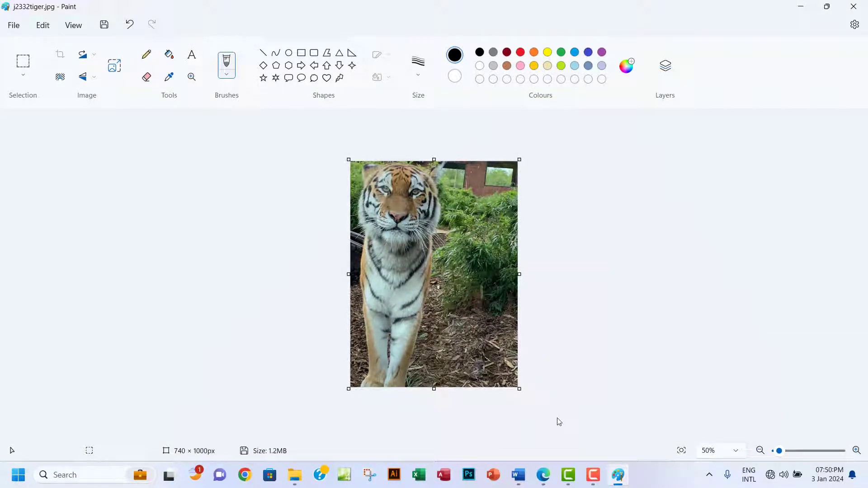
{"action": "left_click", "coordinate": [545, 475]}
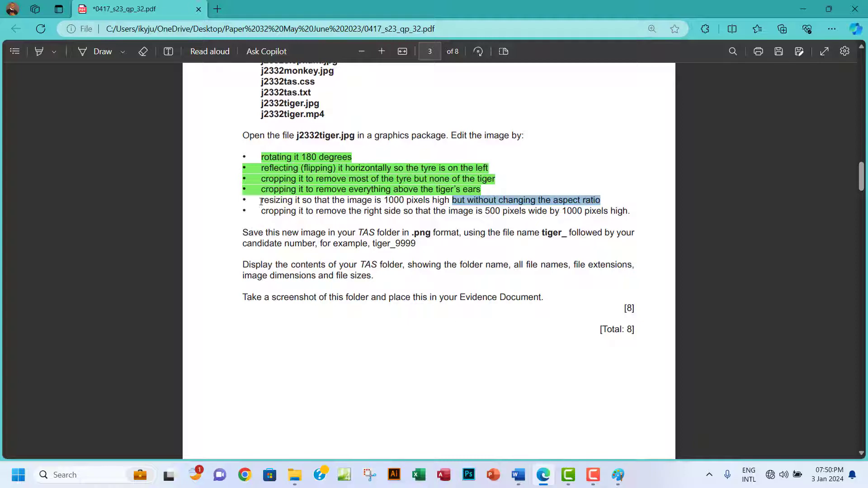
{"action": "left_click_drag", "start_coordinate": [260, 201], "coordinate": [607, 201]}
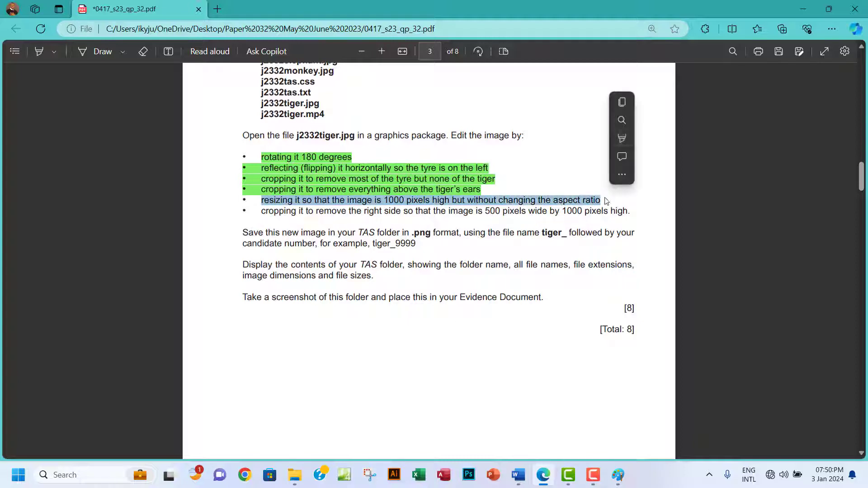
{"action": "mouse_move", "coordinate": [627, 139]}
{"action": "left_click", "coordinate": [711, 152]}
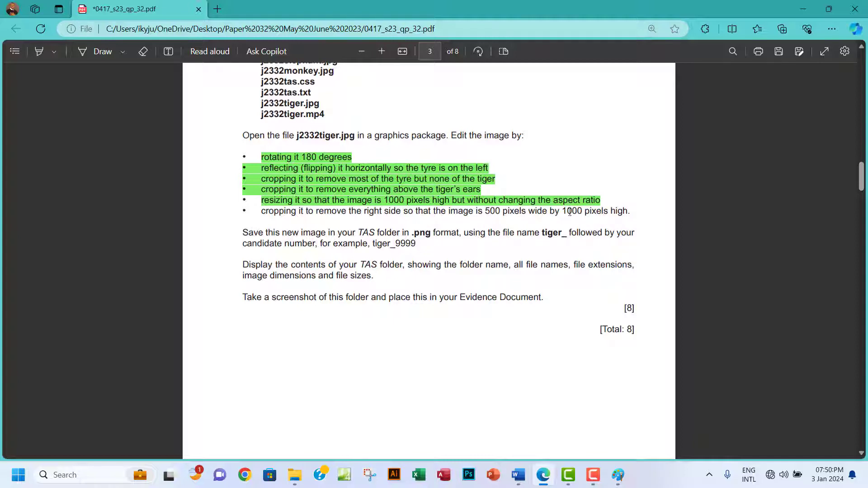
{"action": "left_click_drag", "start_coordinate": [563, 211], "coordinate": [629, 211]}
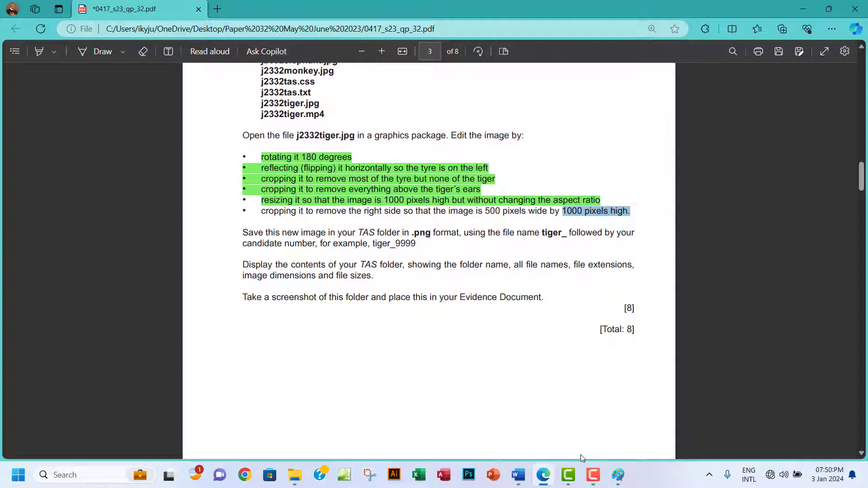
{"action": "left_click", "coordinate": [618, 475]}
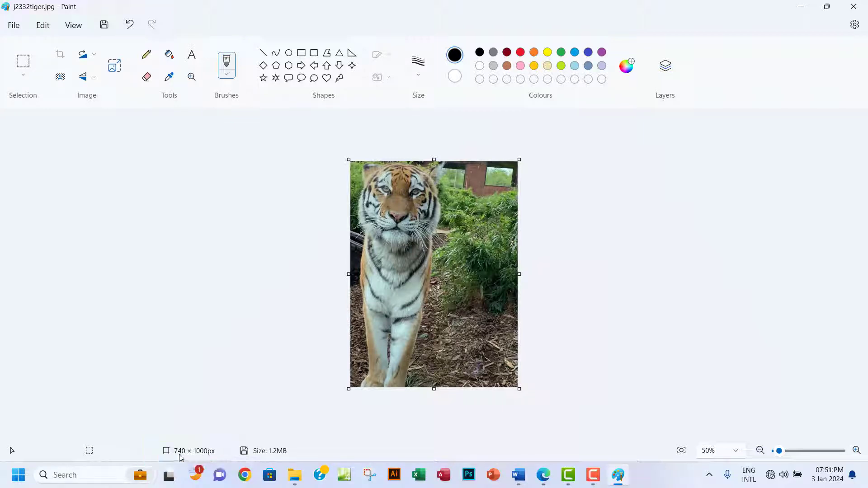
{"action": "left_click", "coordinate": [543, 475]}
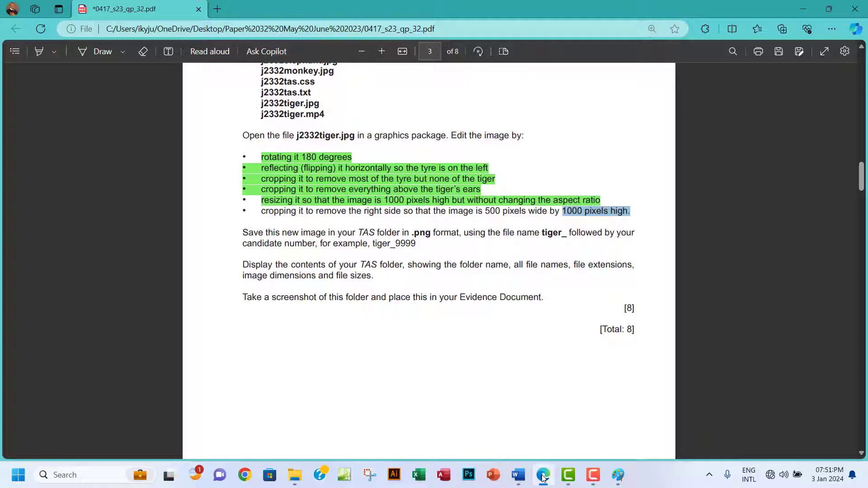
{"action": "left_click", "coordinate": [543, 476]}
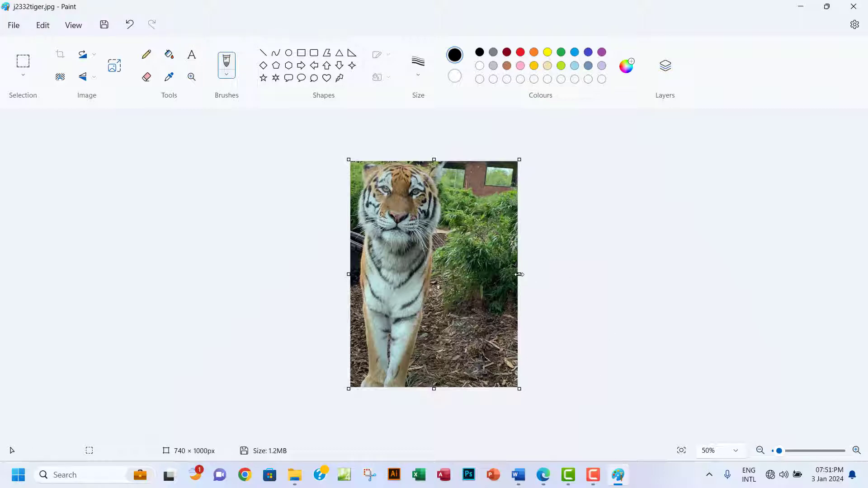
Crop the tiger image from the right to exactly 500 × 1000 px.
{"action": "left_click_drag", "start_coordinate": [520, 274], "coordinate": [463, 274]}
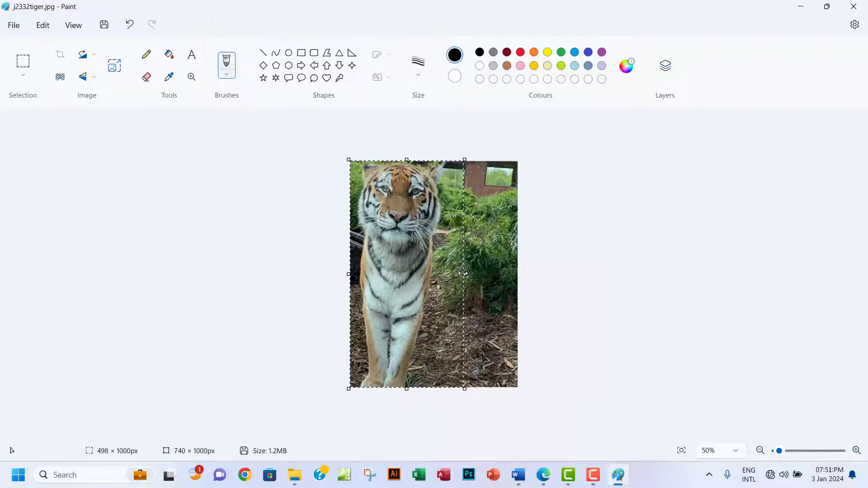
{"action": "left_click_drag", "start_coordinate": [463, 273], "coordinate": [464, 274]}
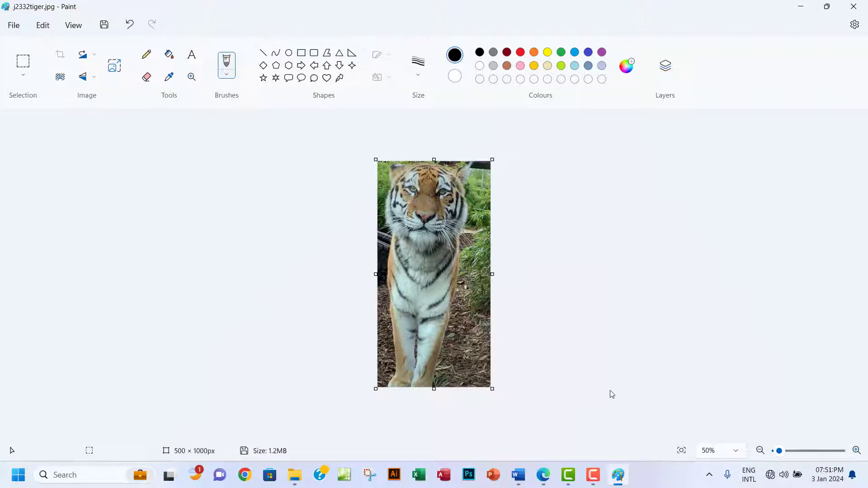
{"action": "left_click", "coordinate": [544, 481]}
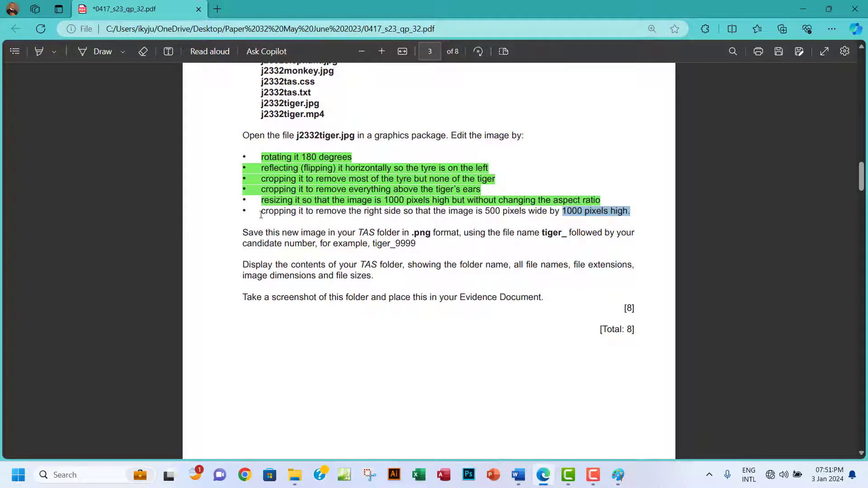
Highlight the final crop instruction line in green.
{"action": "left_click_drag", "start_coordinate": [261, 210], "coordinate": [631, 212]}
{"action": "mouse_move", "coordinate": [723, 159]}
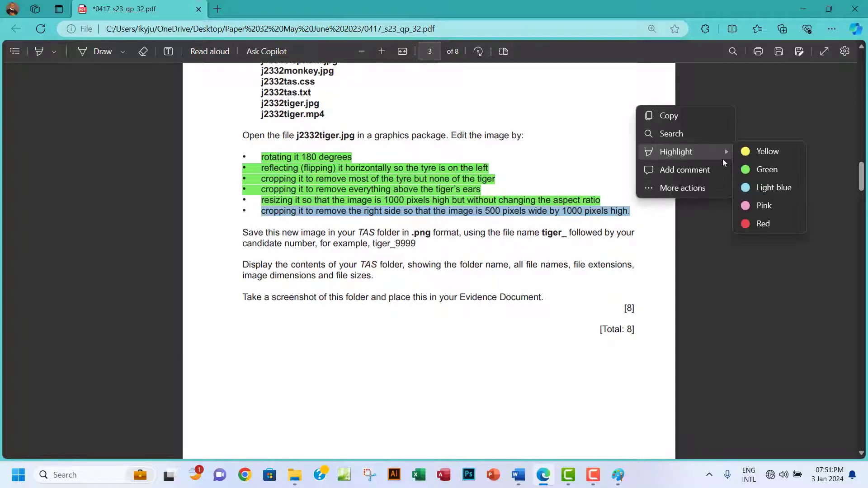
{"action": "left_click", "coordinate": [775, 168]}
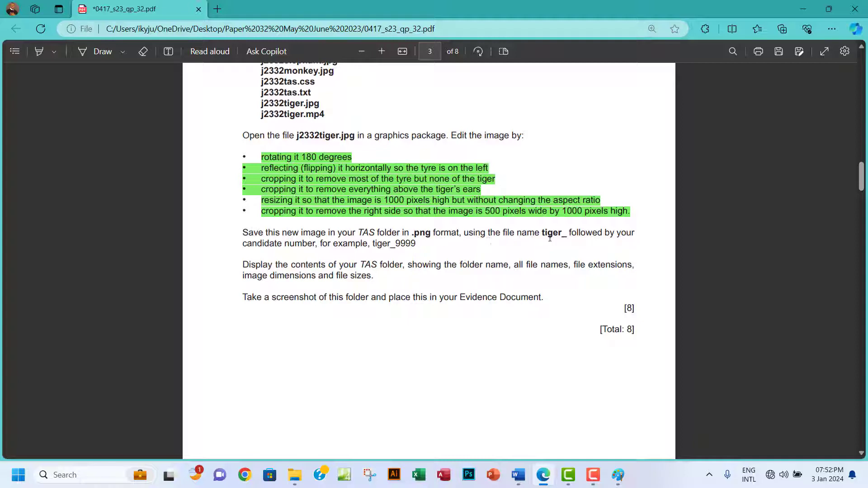
Copy the file name prefix 'tiger_' from the exam paper.
{"action": "left_click_drag", "start_coordinate": [543, 234], "coordinate": [566, 237]}
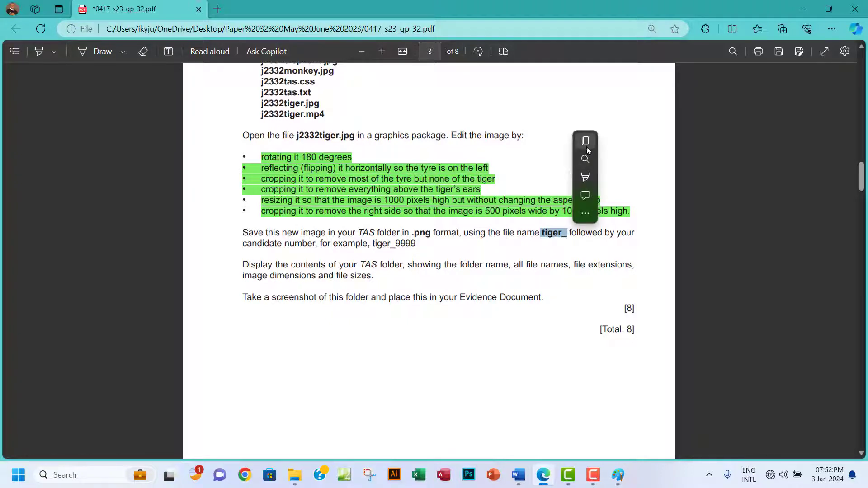
{"action": "left_click", "coordinate": [587, 148]}
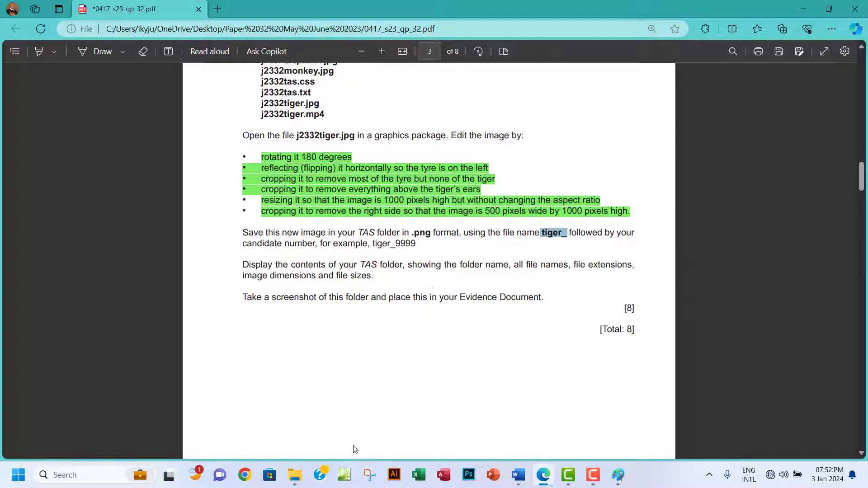
{"action": "left_click", "coordinate": [619, 476]}
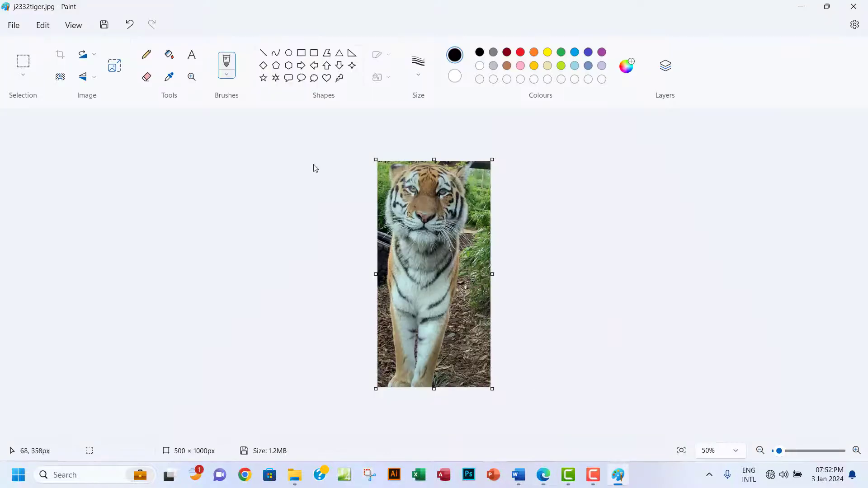
Start saving a copy as a PNG picture, checking the exam paper's .png requirement.
{"action": "left_click", "coordinate": [17, 27]}
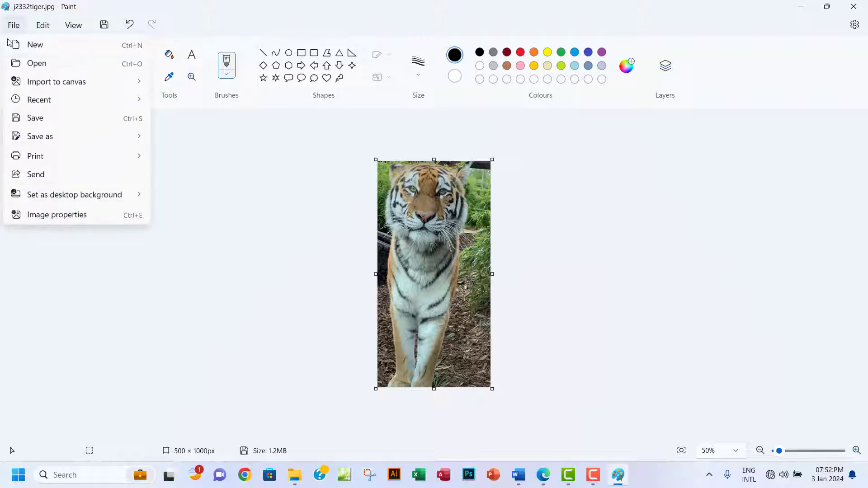
{"action": "mouse_move", "coordinate": [114, 141]}
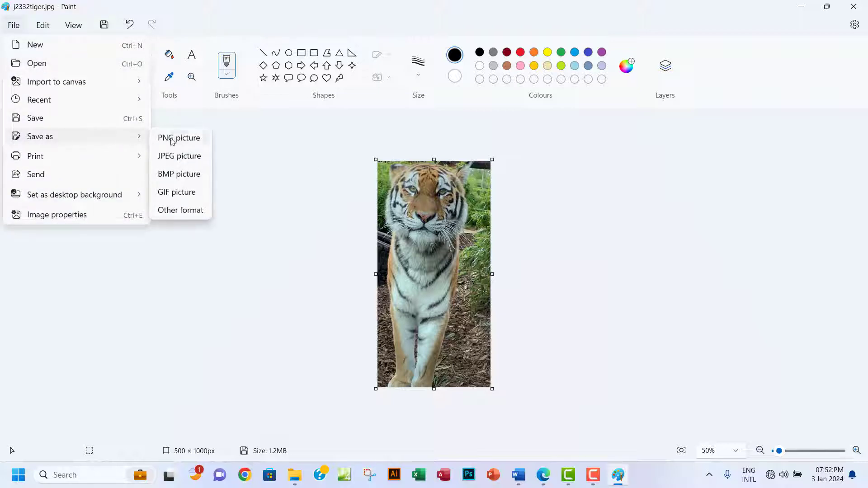
{"action": "left_click", "coordinate": [173, 142]}
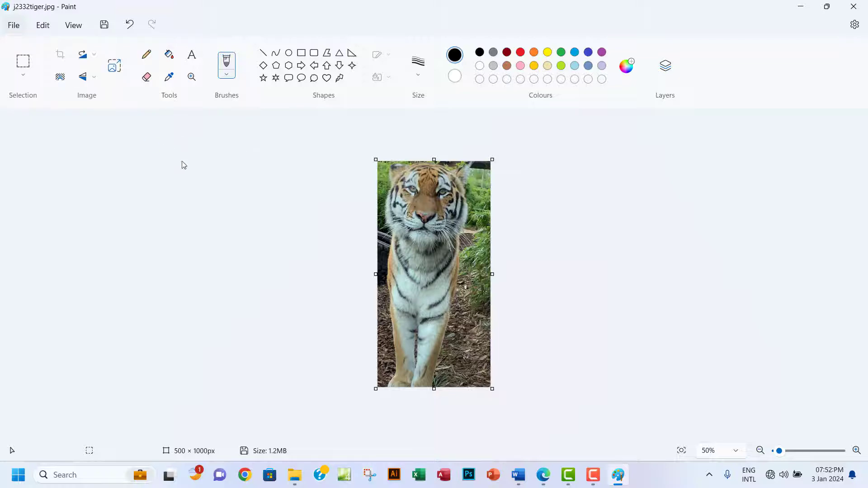
{"action": "left_click", "coordinate": [543, 477]}
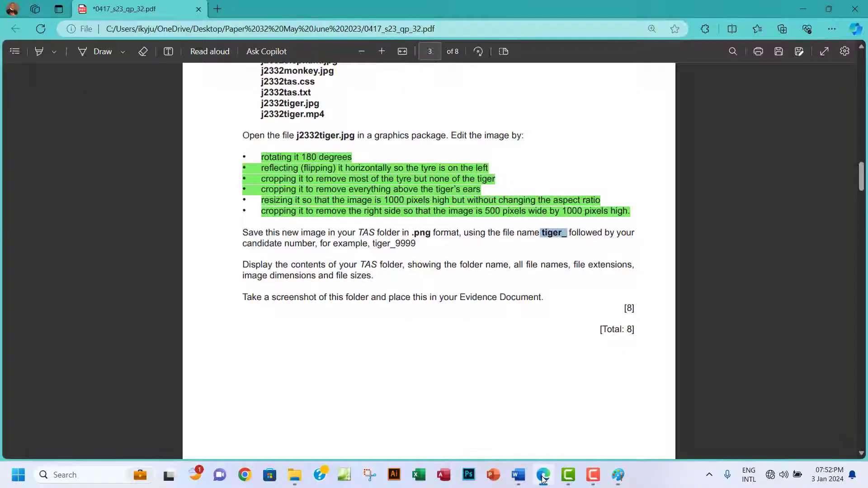
{"action": "left_click_drag", "start_coordinate": [412, 234], "coordinate": [444, 233]}
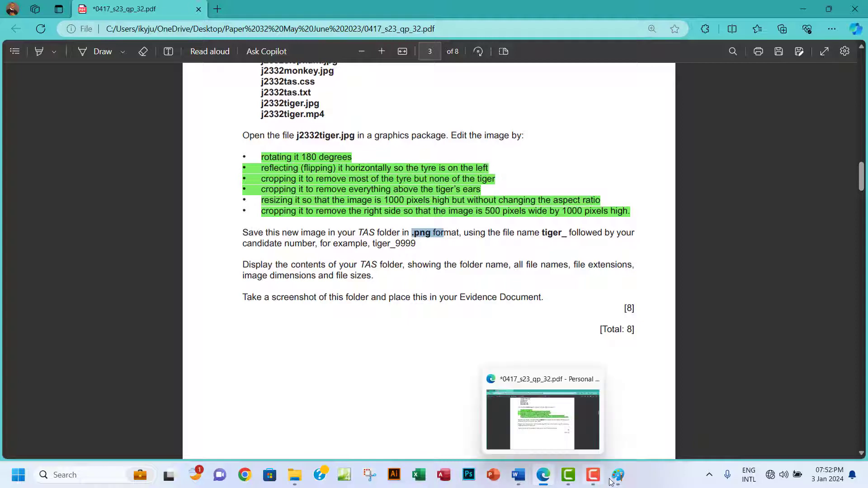
{"action": "left_click", "coordinate": [540, 478]}
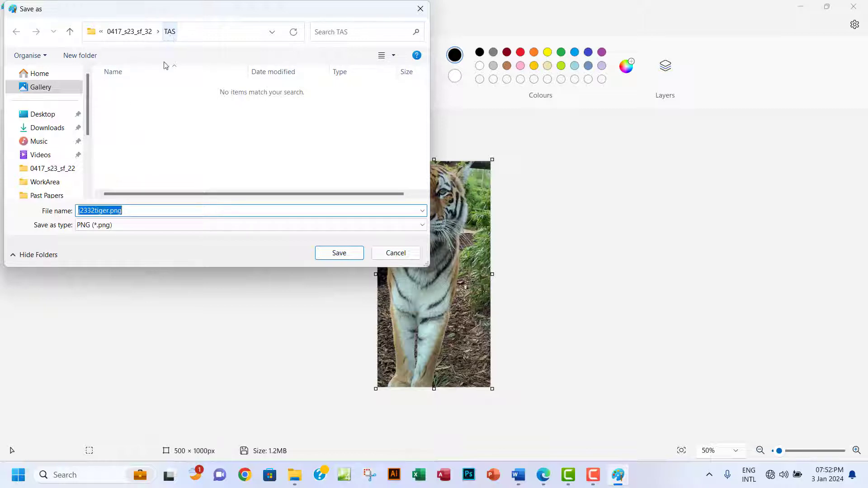
{"action": "left_click", "coordinate": [541, 476]}
{"action": "left_click", "coordinate": [540, 477]}
Name the file tiger_0004 and save it in the TAS folder.
{"action": "type", "text": "tiger_"}
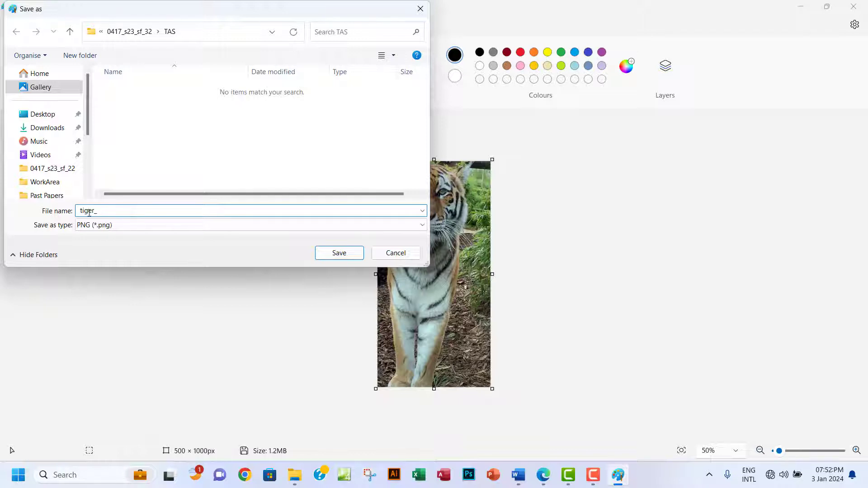
{"action": "key", "text": "BackSpace"}
{"action": "type", "text": "0004"}
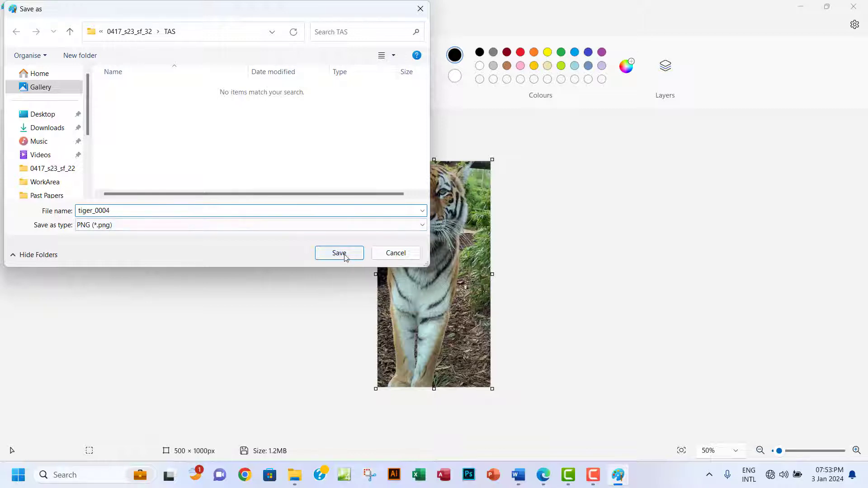
{"action": "left_click", "coordinate": [339, 252]}
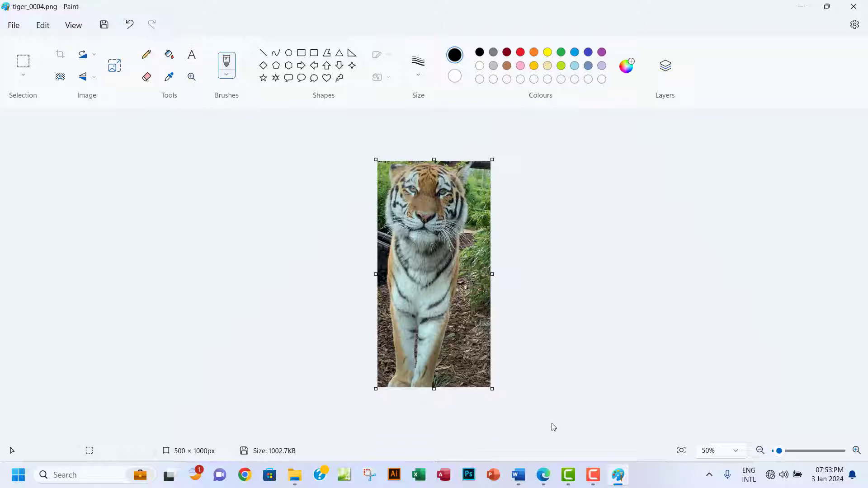
Highlight the 'Save this new image…' paragraph green in the exam paper.
{"action": "left_click", "coordinate": [543, 475]}
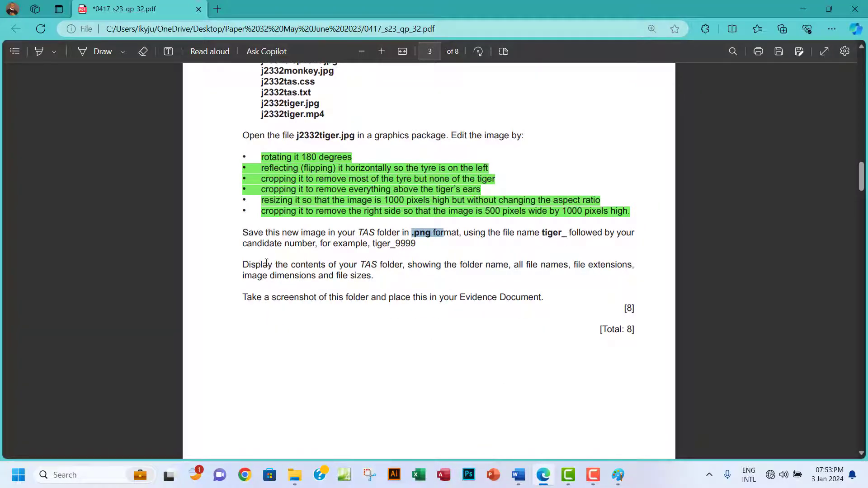
{"action": "left_click_drag", "start_coordinate": [243, 232], "coordinate": [373, 276]}
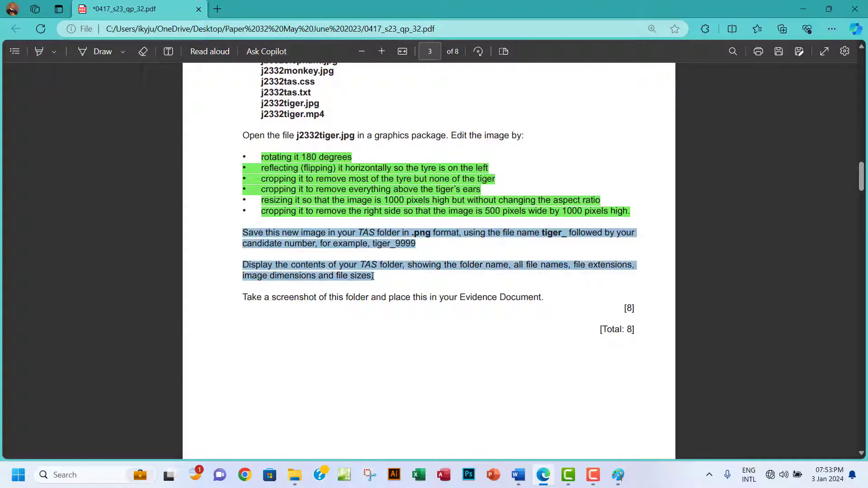
{"action": "left_click", "coordinate": [300, 231]}
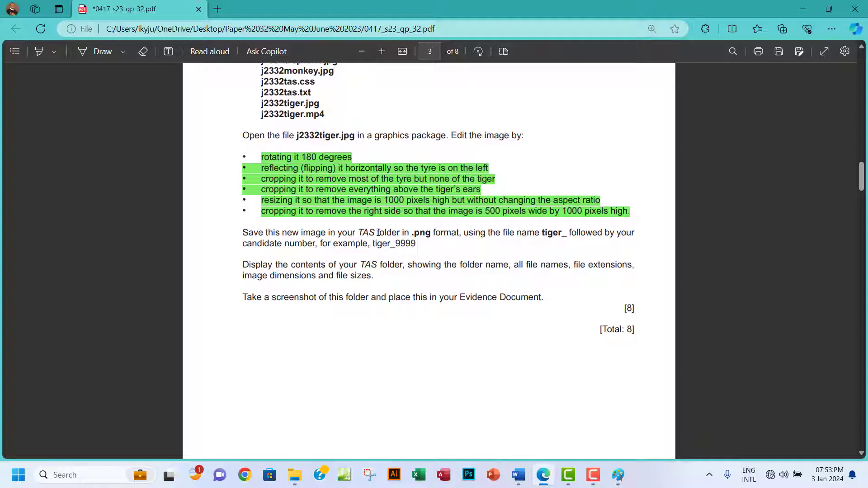
{"action": "left_click_drag", "start_coordinate": [242, 235], "coordinate": [417, 245]}
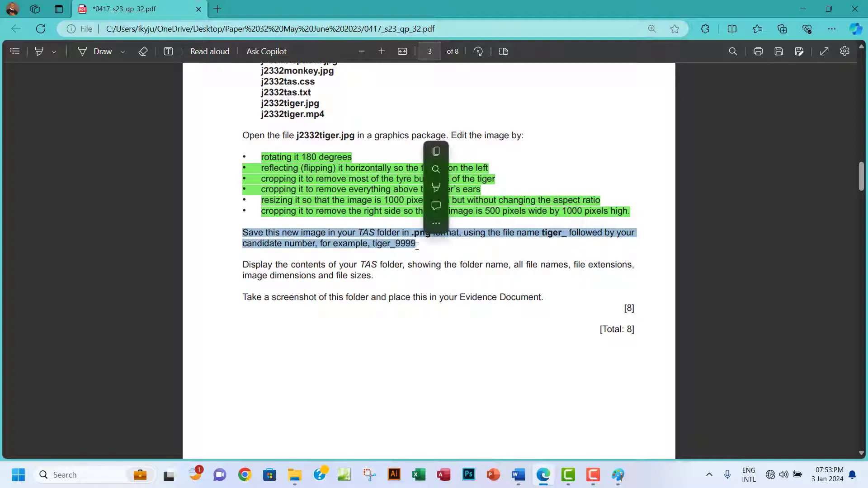
{"action": "mouse_move", "coordinate": [437, 188]}
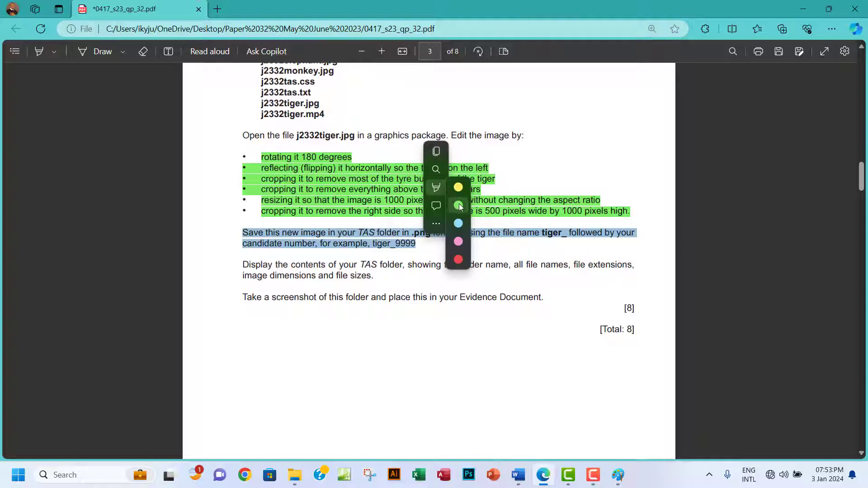
{"action": "left_click", "coordinate": [458, 206]}
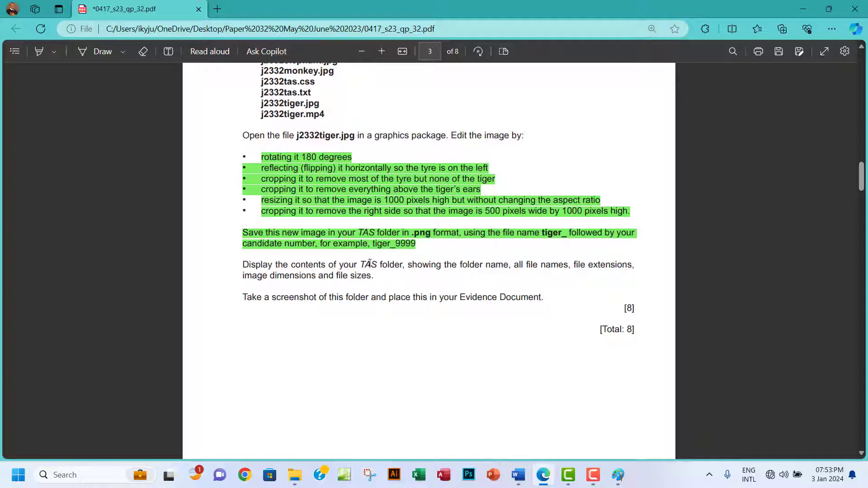
{"action": "scroll", "coordinate": [371, 262], "scroll_direction": "down", "scroll_amount": 2}
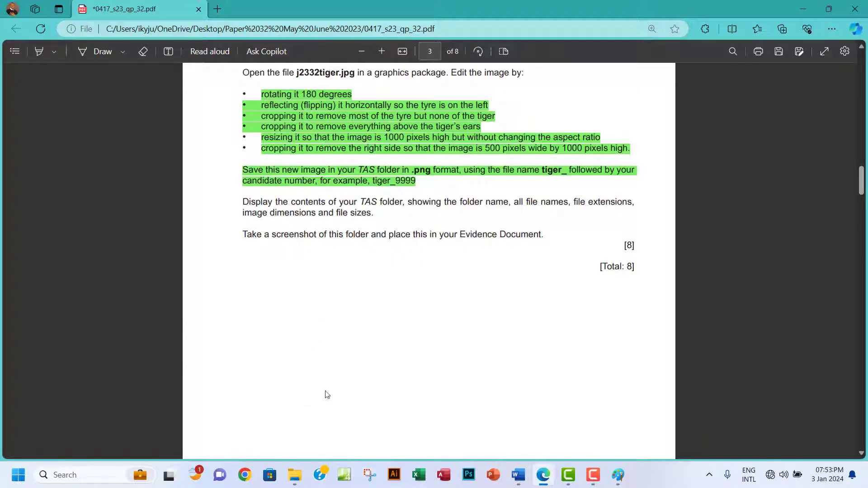
{"action": "left_click", "coordinate": [295, 474]}
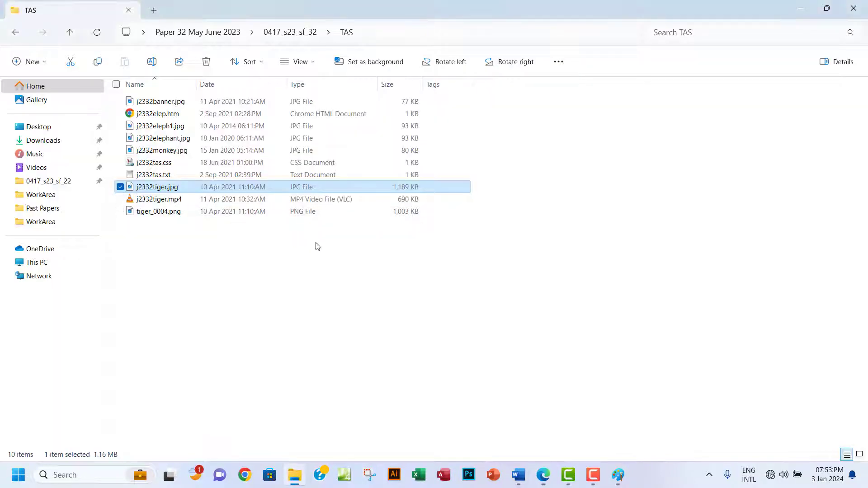
Open j2332tiger.jpg with Adobe Photoshop CC 2019 from its right-click menu.
{"action": "right_click", "coordinate": [171, 189]}
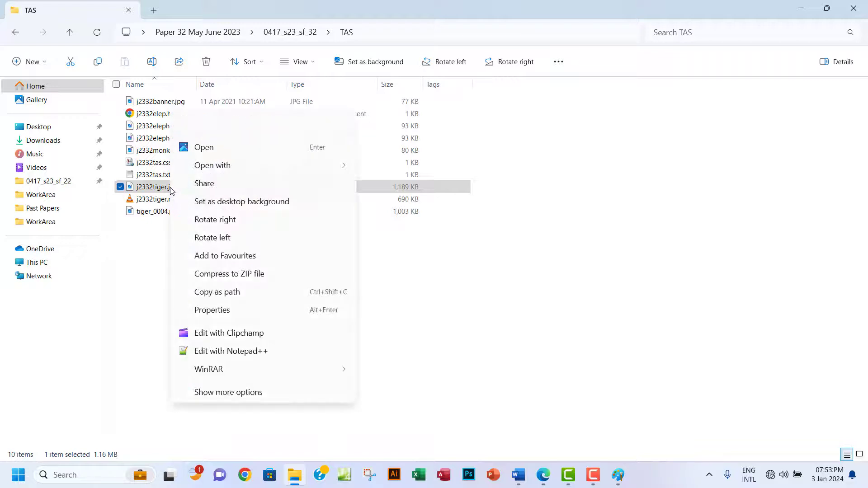
{"action": "mouse_move", "coordinate": [308, 168]}
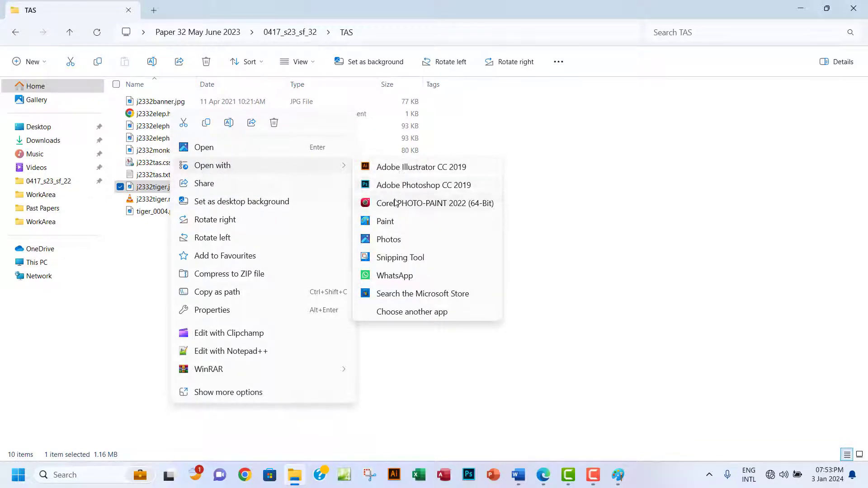
{"action": "left_click", "coordinate": [412, 185]}
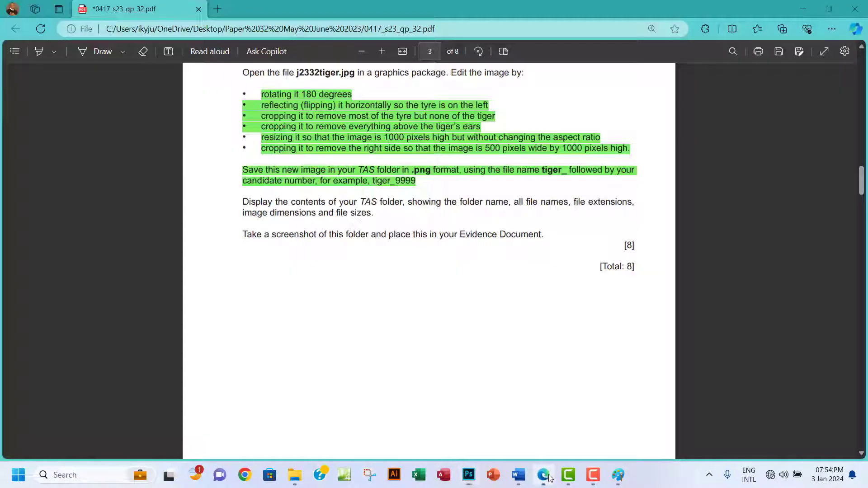
Rotate the tiger image 180° so it stands upright.
{"action": "left_click", "coordinate": [548, 477]}
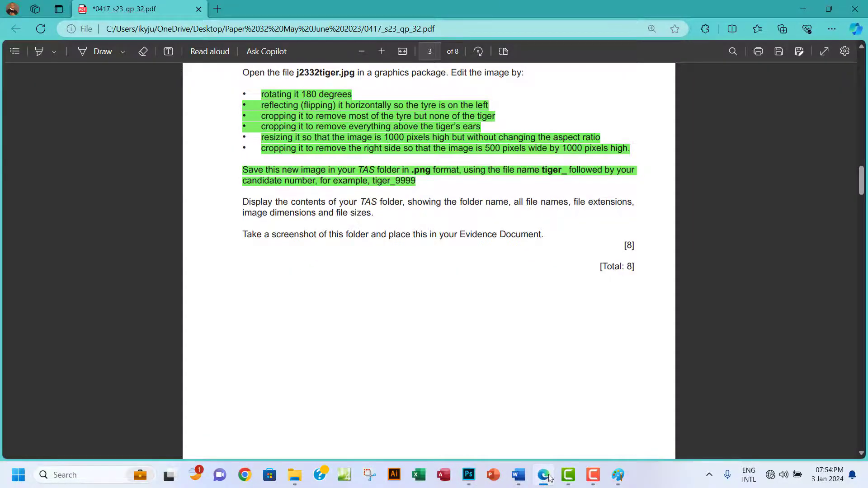
{"action": "left_click", "coordinate": [548, 476]}
{"action": "left_click", "coordinate": [75, 8]}
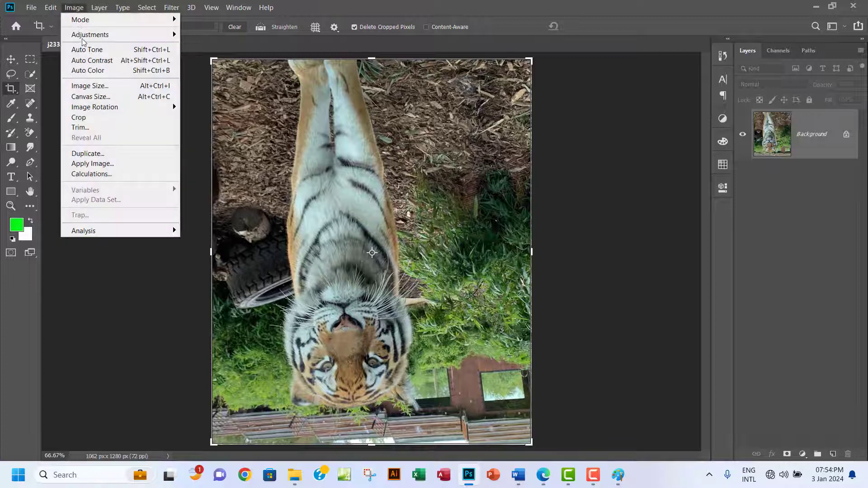
{"action": "mouse_move", "coordinate": [158, 112]}
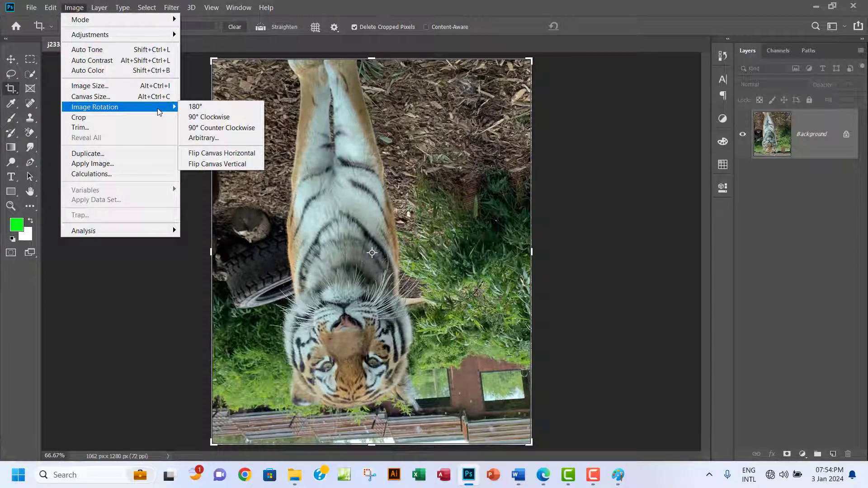
{"action": "left_click", "coordinate": [195, 106]}
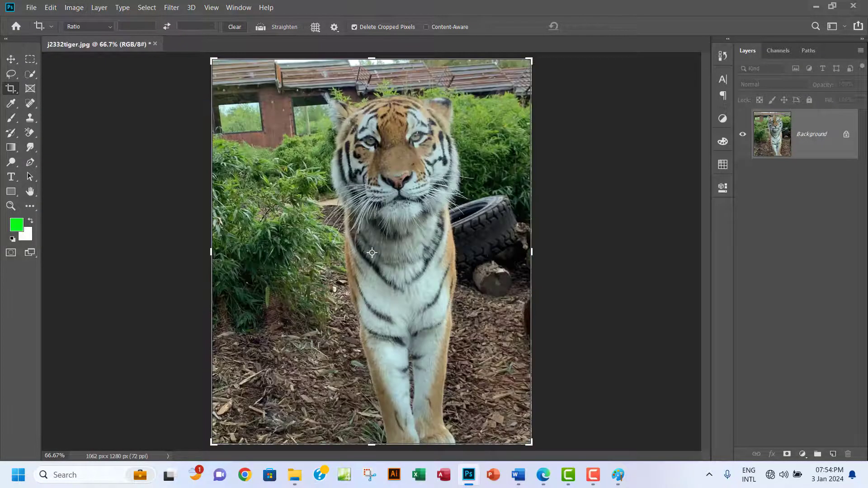
Flip the canvas horizontally so the tyre is on the left.
{"action": "left_click", "coordinate": [543, 482]}
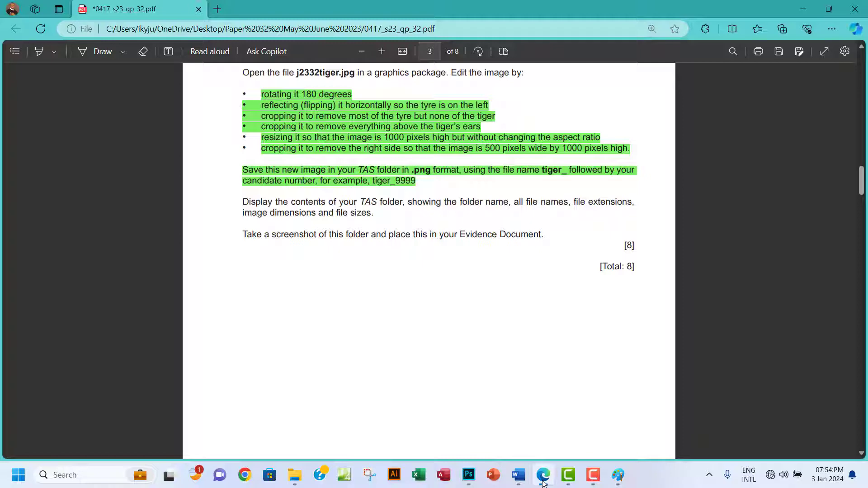
{"action": "left_click", "coordinate": [543, 482]}
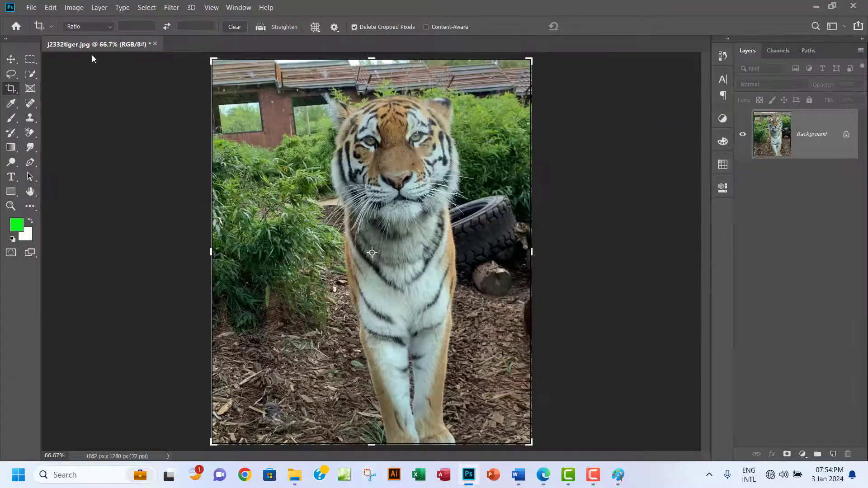
{"action": "left_click", "coordinate": [78, 7]}
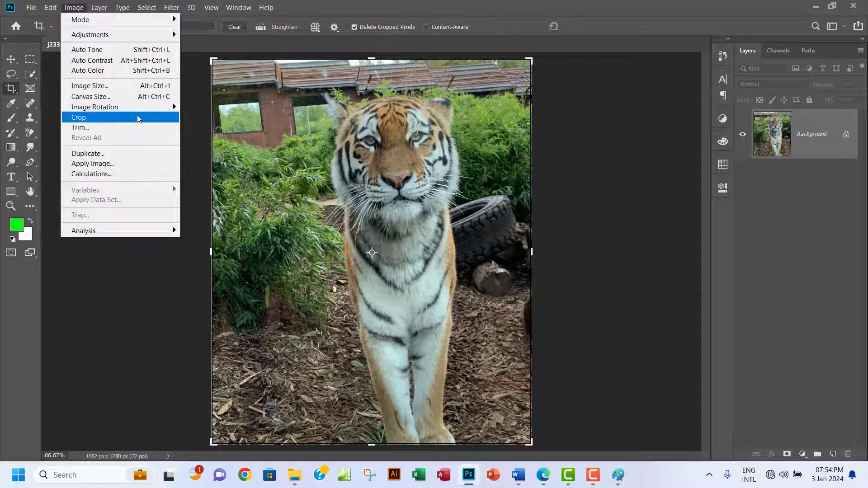
{"action": "mouse_move", "coordinate": [145, 108]}
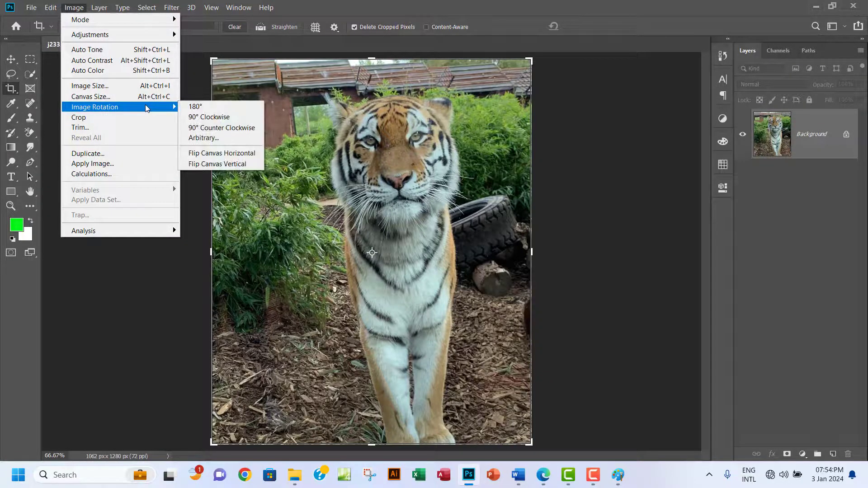
{"action": "left_click", "coordinate": [225, 156]}
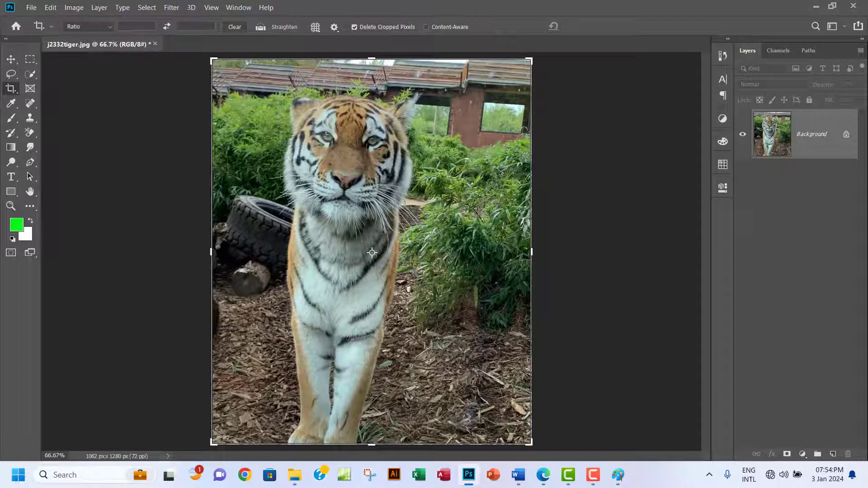
Crop the tiger to 858 × 1163 px, trimming most of the tyre and everything above the ears.
{"action": "left_click", "coordinate": [543, 475]}
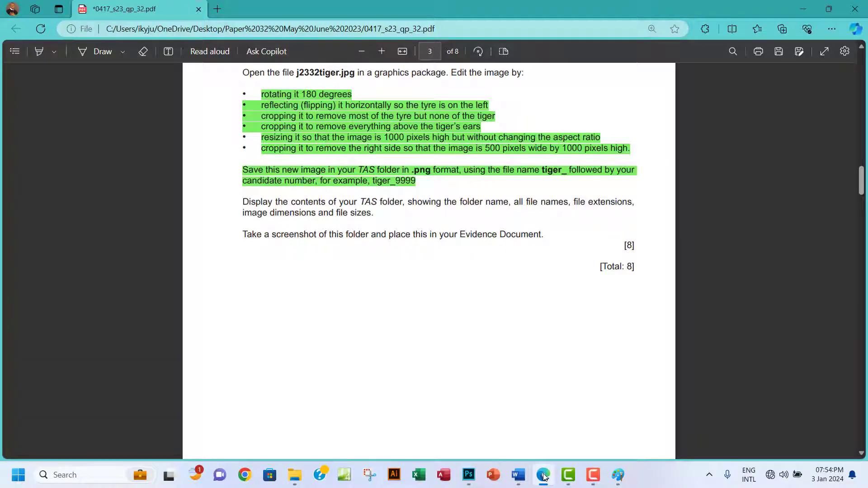
{"action": "left_click", "coordinate": [543, 475]}
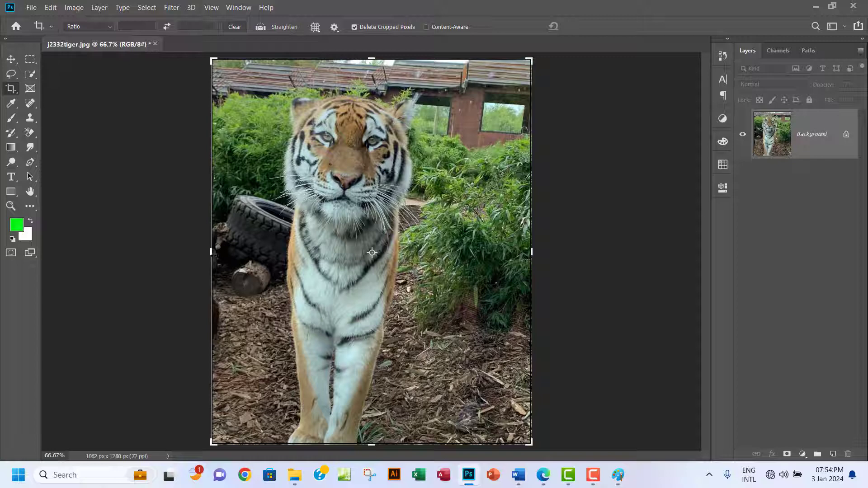
{"action": "left_click_drag", "start_coordinate": [212, 253], "coordinate": [242, 252]}
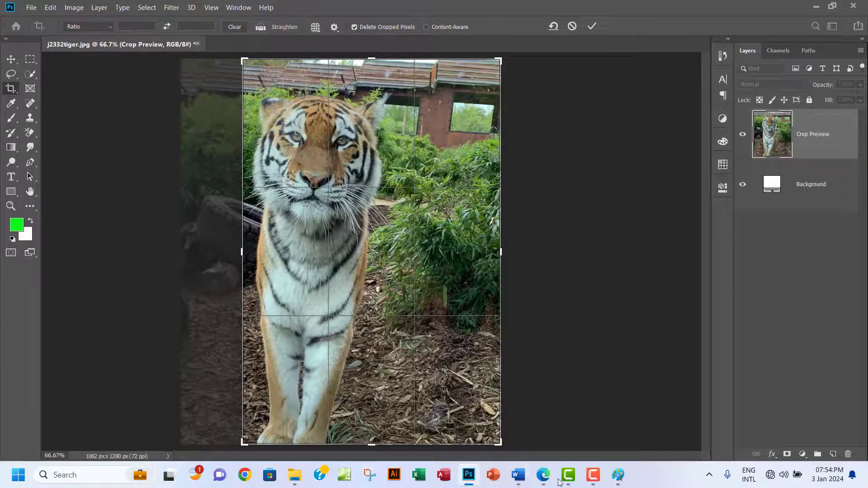
{"action": "left_click", "coordinate": [545, 478]}
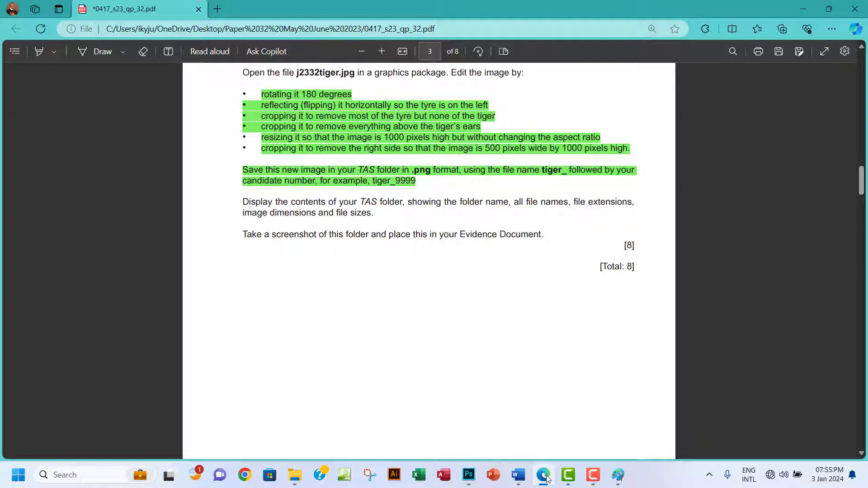
{"action": "left_click", "coordinate": [546, 477]}
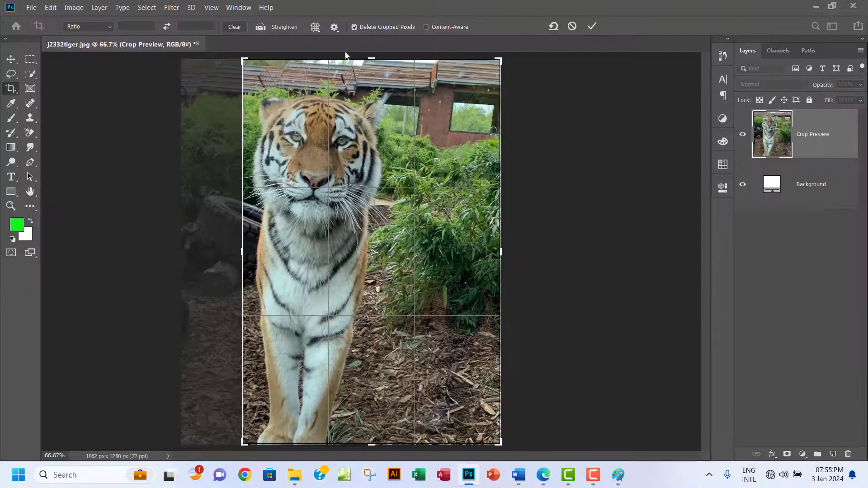
{"action": "left_click_drag", "start_coordinate": [371, 59], "coordinate": [368, 77]}
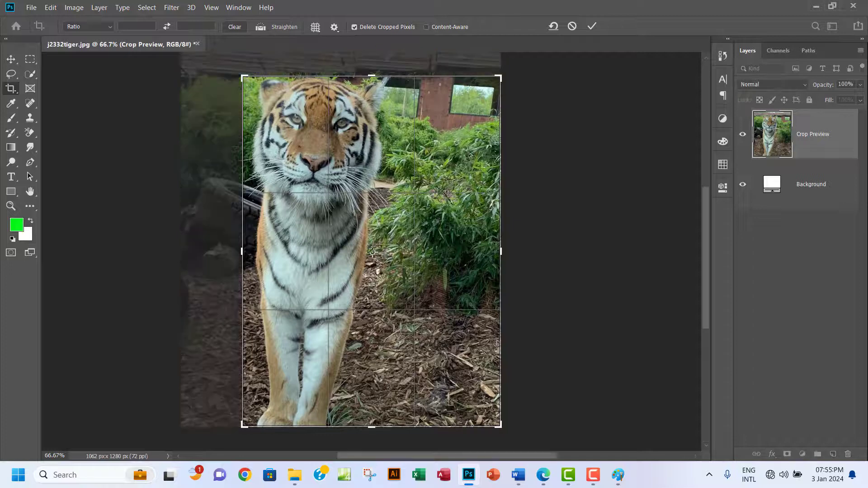
{"action": "left_click", "coordinate": [543, 475]}
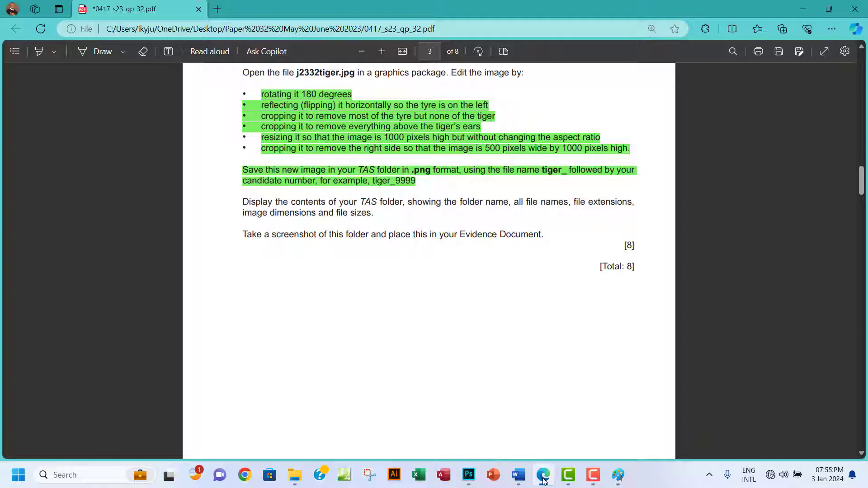
{"action": "left_click", "coordinate": [544, 481]}
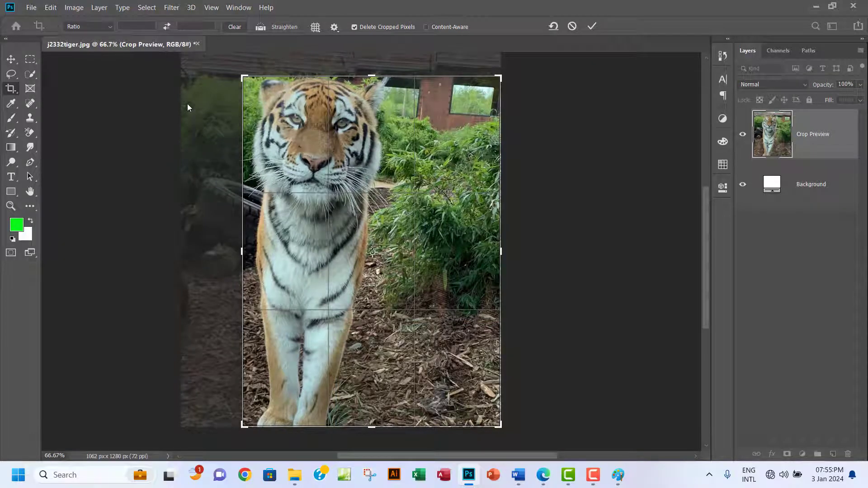
{"action": "key", "text": "Return"}
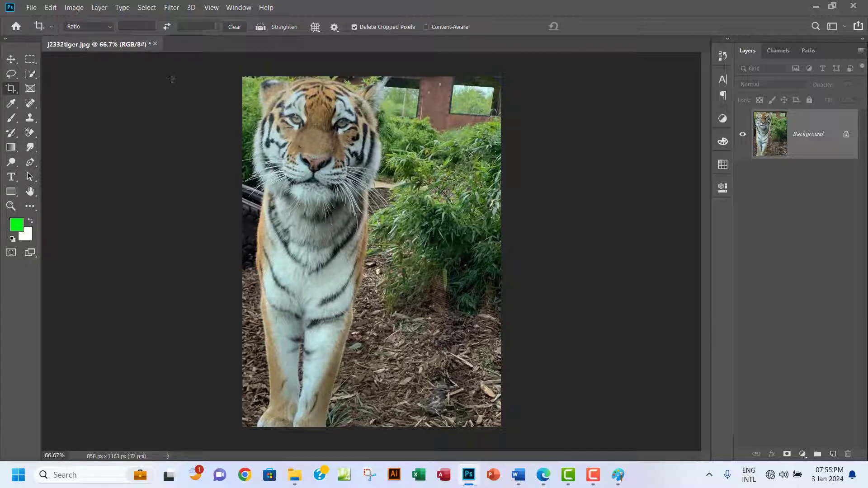
{"action": "left_click", "coordinate": [543, 475]}
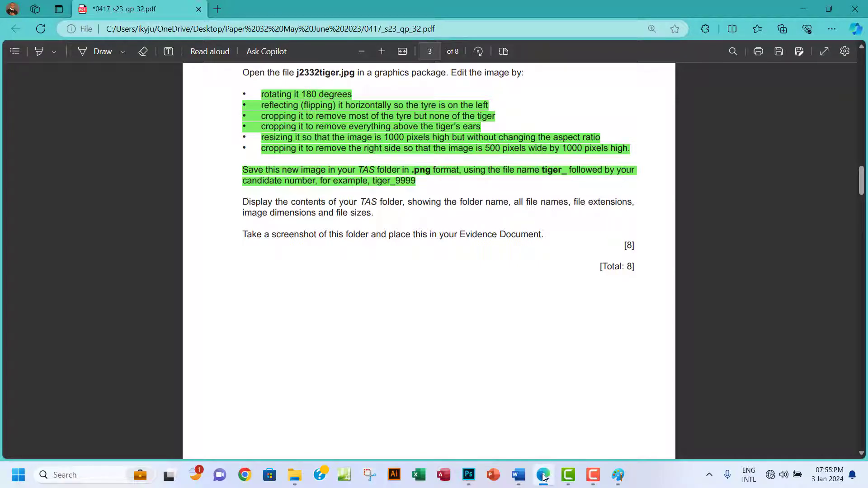
Open Image Size with width and height linked so proportions are kept.
{"action": "left_click", "coordinate": [544, 478]}
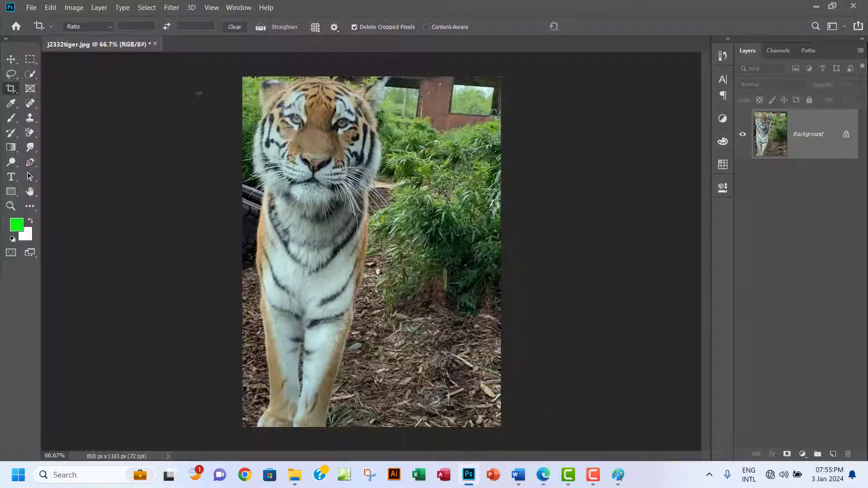
{"action": "left_click", "coordinate": [74, 7]}
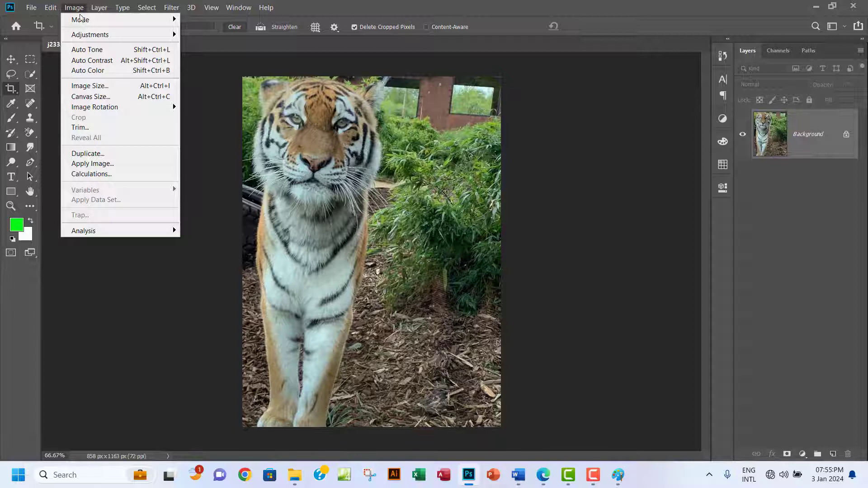
{"action": "left_click", "coordinate": [126, 86]}
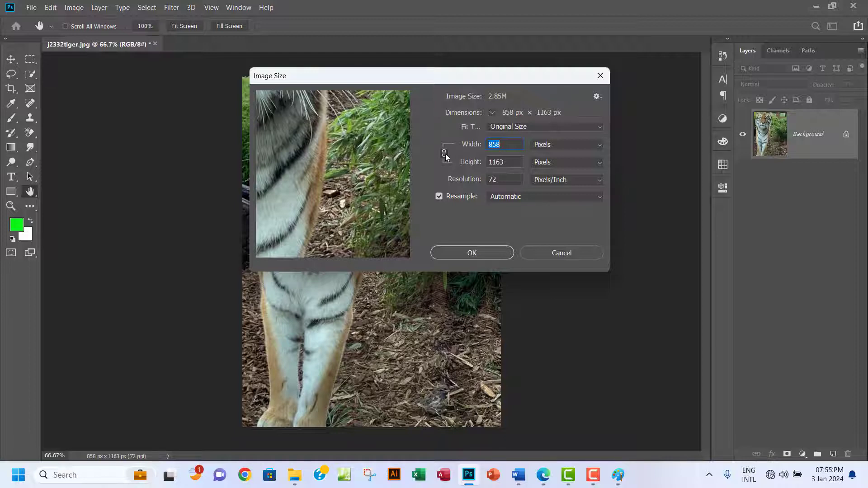
{"action": "left_click", "coordinate": [445, 154]}
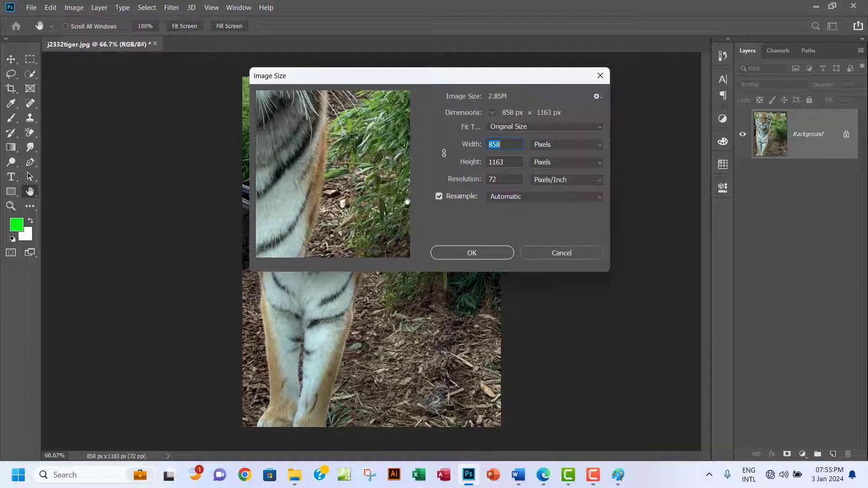
{"action": "left_click", "coordinate": [445, 154]}
Set the height to 1000 pixels, making the image 738 × 1000 px, and confirm.
{"action": "left_click_drag", "start_coordinate": [506, 164], "coordinate": [483, 164]}
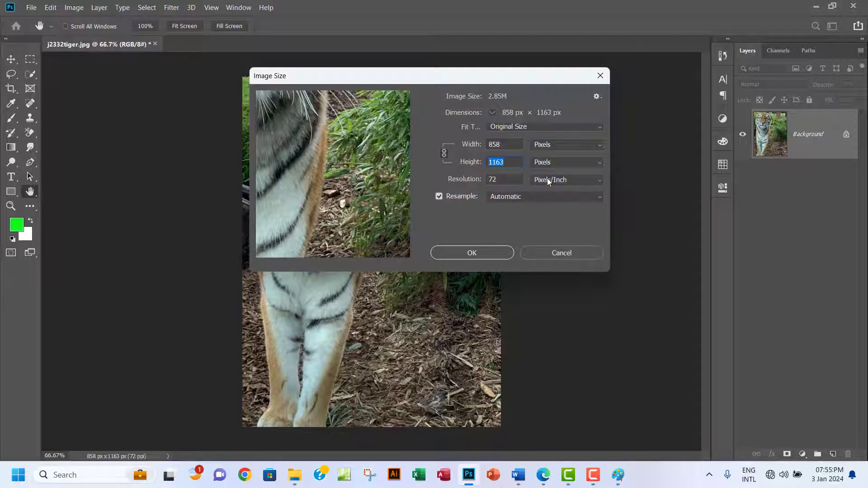
{"action": "left_click", "coordinate": [603, 182]}
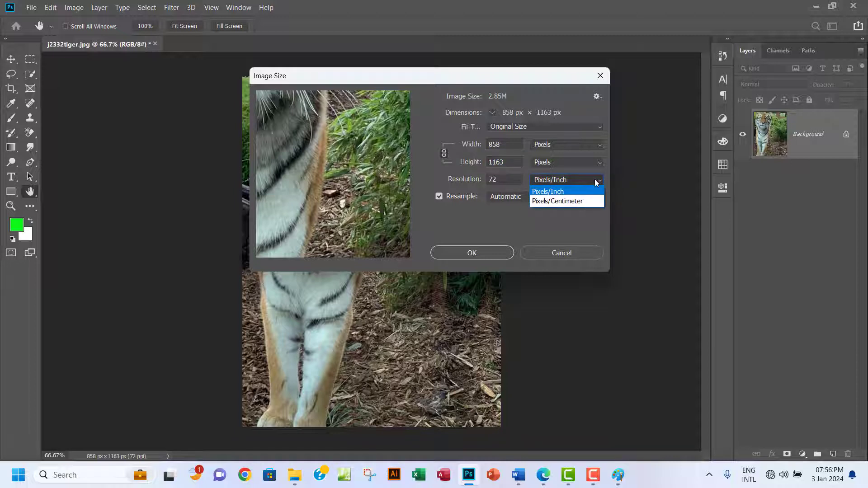
{"action": "left_click", "coordinate": [597, 182]}
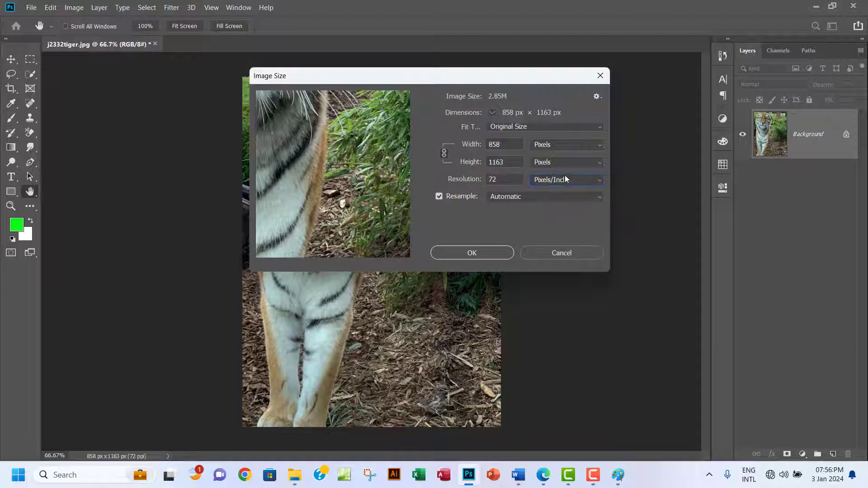
{"action": "left_click", "coordinate": [600, 145]}
{"action": "left_click", "coordinate": [600, 145]}
{"action": "left_click", "coordinate": [600, 162]}
{"action": "left_click", "coordinate": [600, 163]}
{"action": "double_click", "coordinate": [514, 163]}
{"action": "type", "text": "1"}
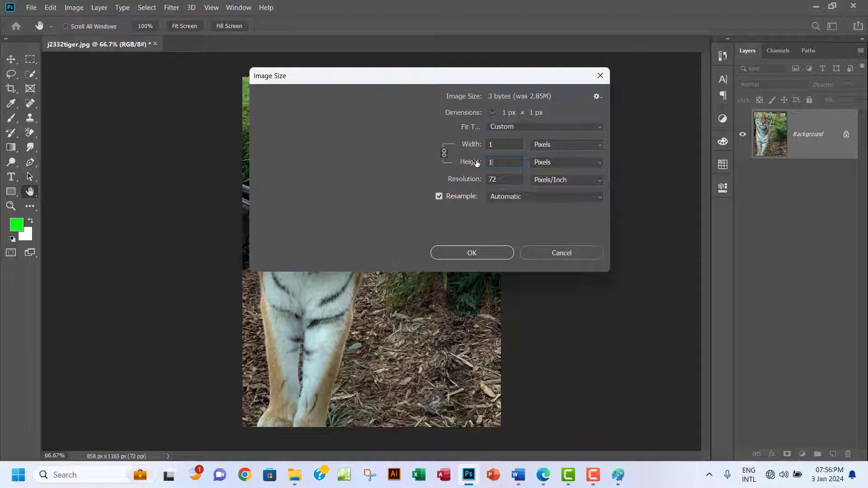
{"action": "type", "text": "000"}
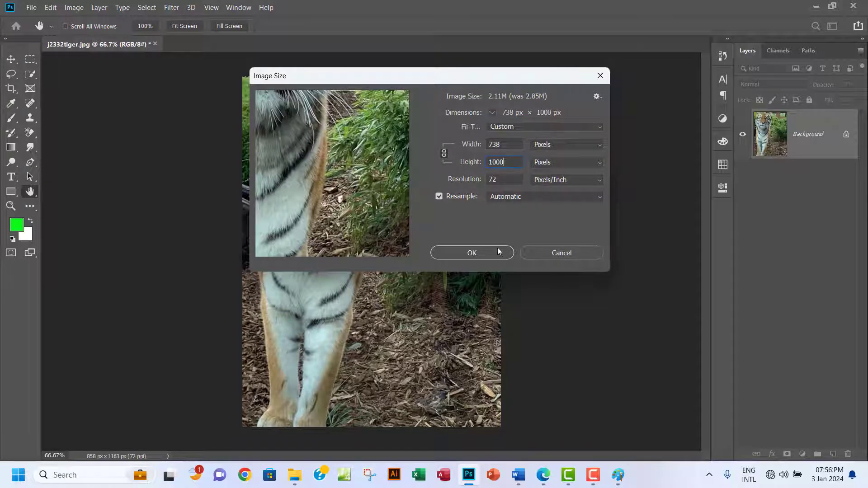
{"action": "left_click", "coordinate": [474, 254]}
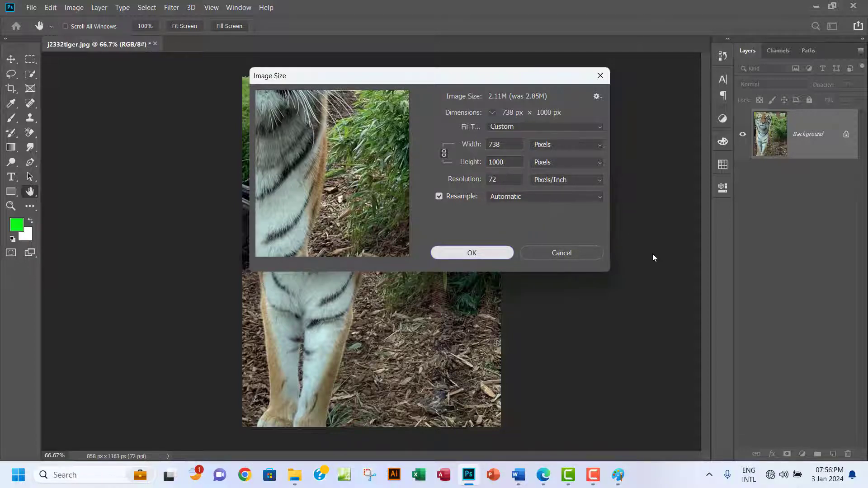
{"action": "key", "text": "c"}
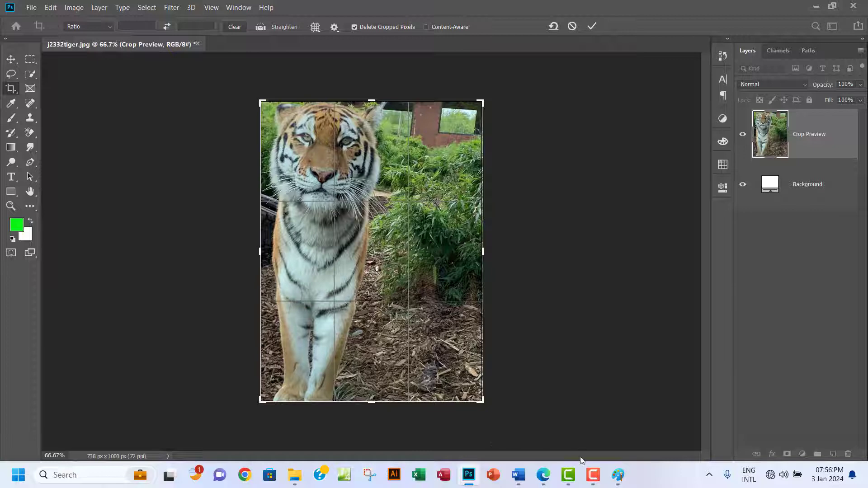
Crop the right side off so the tiger measures exactly 500 × 1000 px.
{"action": "left_click", "coordinate": [543, 476]}
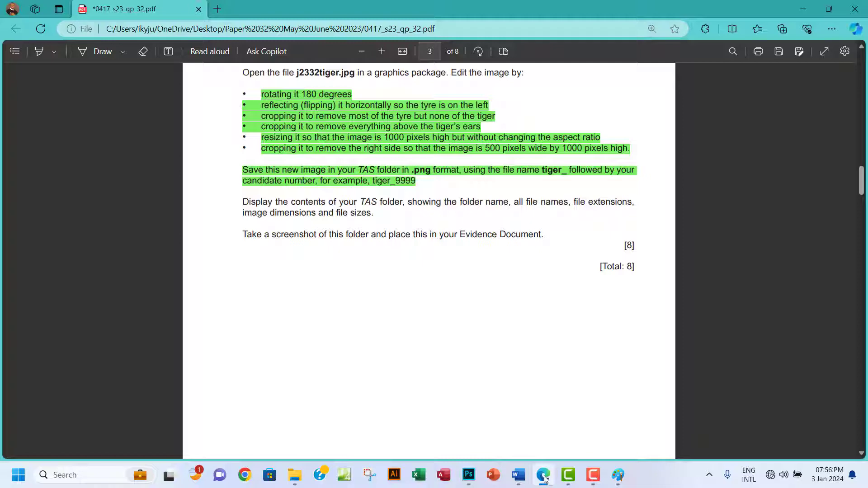
{"action": "left_click", "coordinate": [544, 476]}
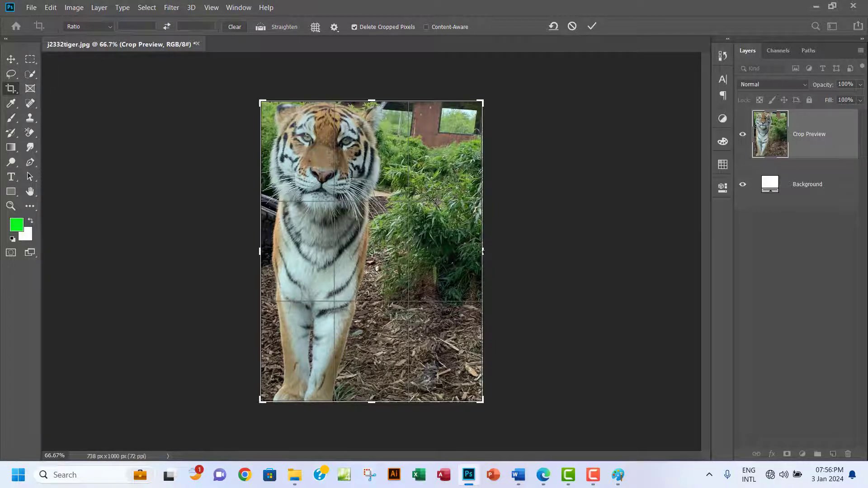
{"action": "left_click_drag", "start_coordinate": [482, 251], "coordinate": [450, 255]}
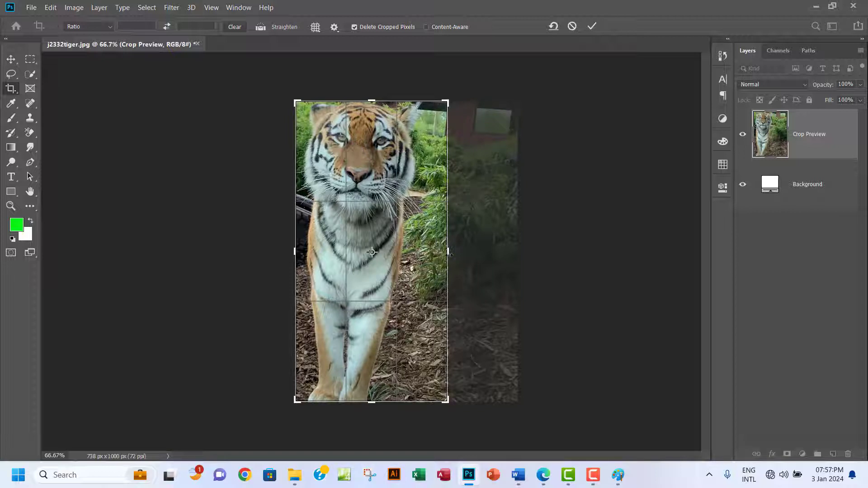
{"action": "key", "text": "ctrl+plus"}
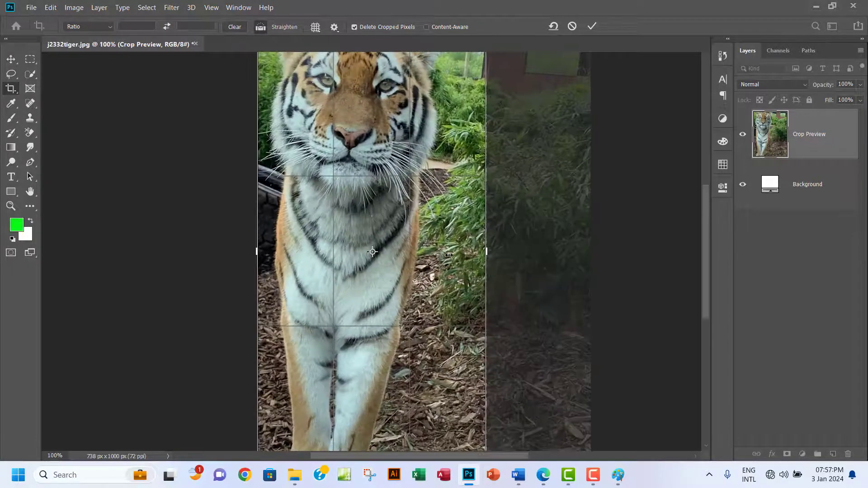
{"action": "key", "text": "ctrl+plus"}
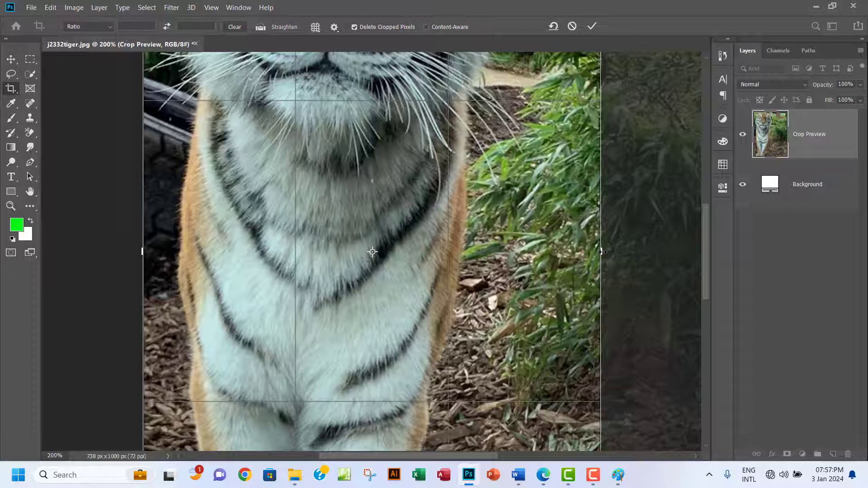
{"action": "left_click_drag", "start_coordinate": [602, 252], "coordinate": [599, 252]}
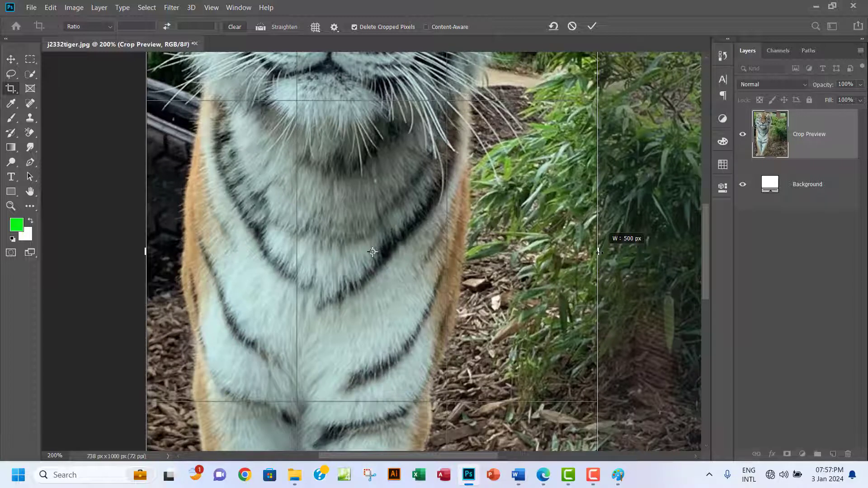
{"action": "left_click_drag", "start_coordinate": [599, 251], "coordinate": [599, 252]}
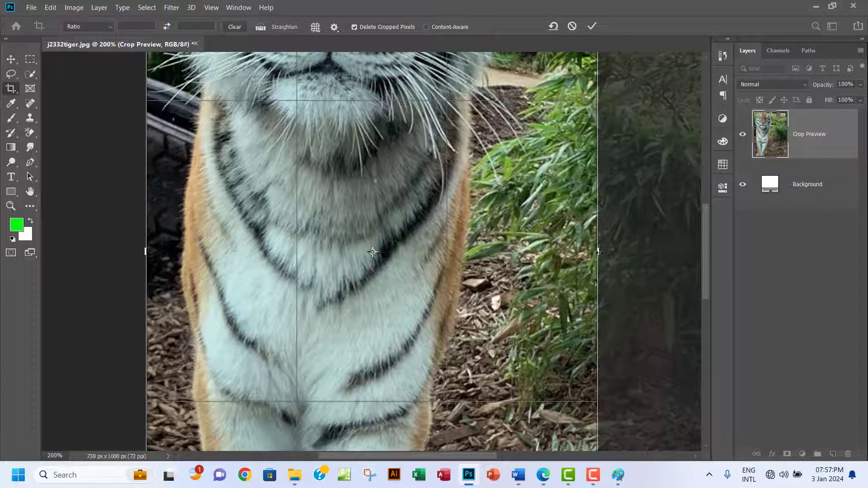
{"action": "key", "text": "ctrl+minus"}
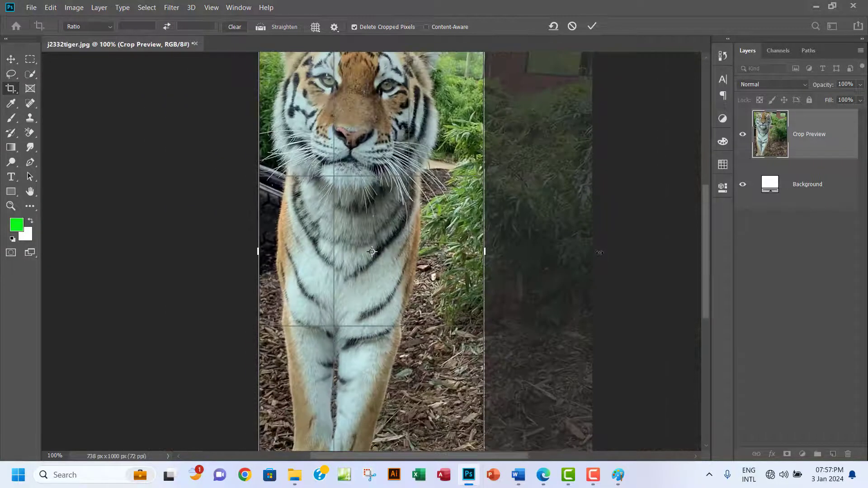
{"action": "key", "text": "ctrl+minus"}
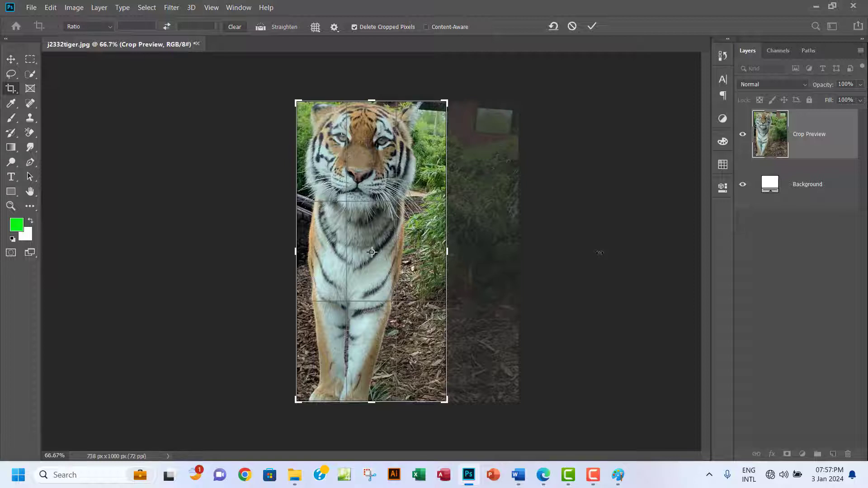
{"action": "key", "text": "Return"}
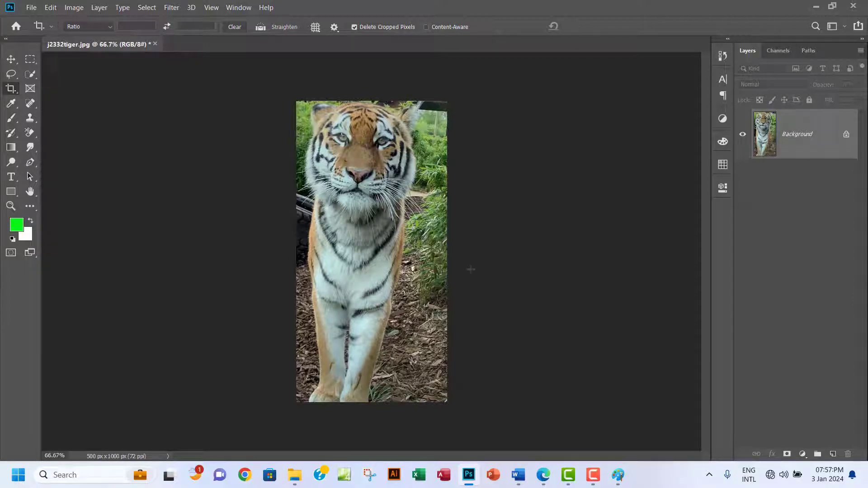
{"action": "left_click", "coordinate": [30, 7]}
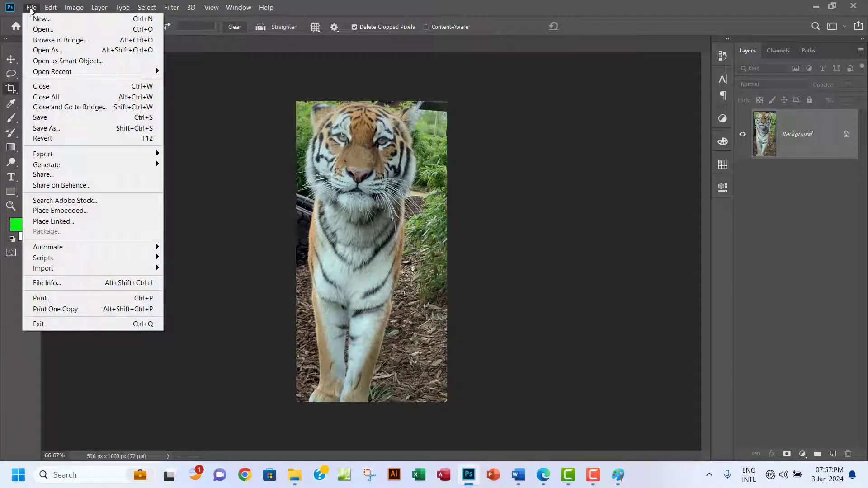
Start a PNG Save As, then cancel it since tiger_0004.png already exists.
{"action": "left_click", "coordinate": [84, 129]}
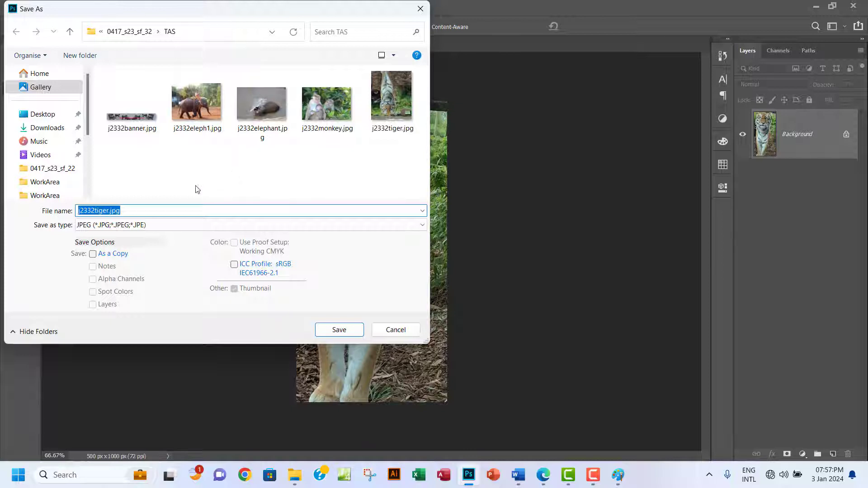
{"action": "left_click", "coordinate": [136, 228]}
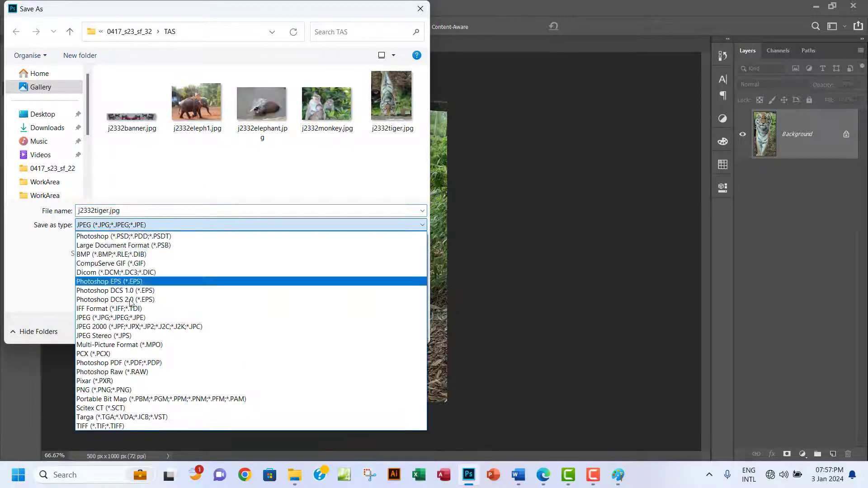
{"action": "left_click", "coordinate": [123, 392]}
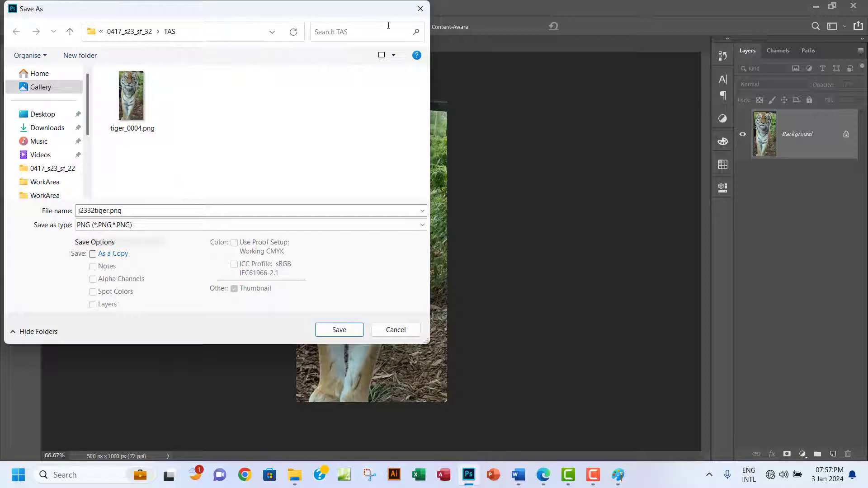
{"action": "left_click", "coordinate": [420, 8]}
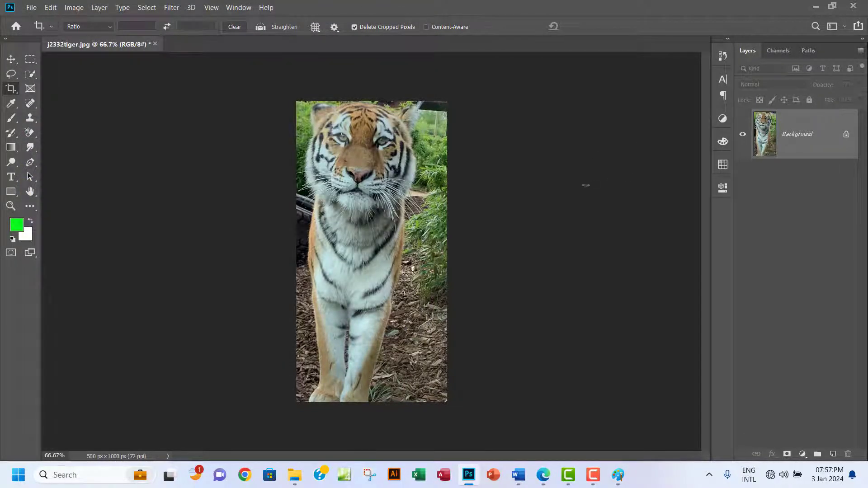
Quit Photoshop discarding the changes, and select tiger_0004.png in Explorer.
{"action": "left_click", "coordinate": [855, 6]}
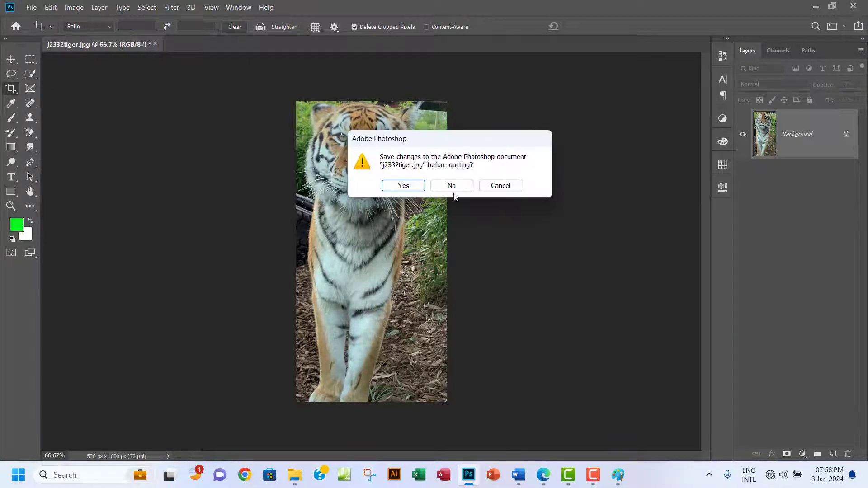
{"action": "left_click", "coordinate": [453, 186]}
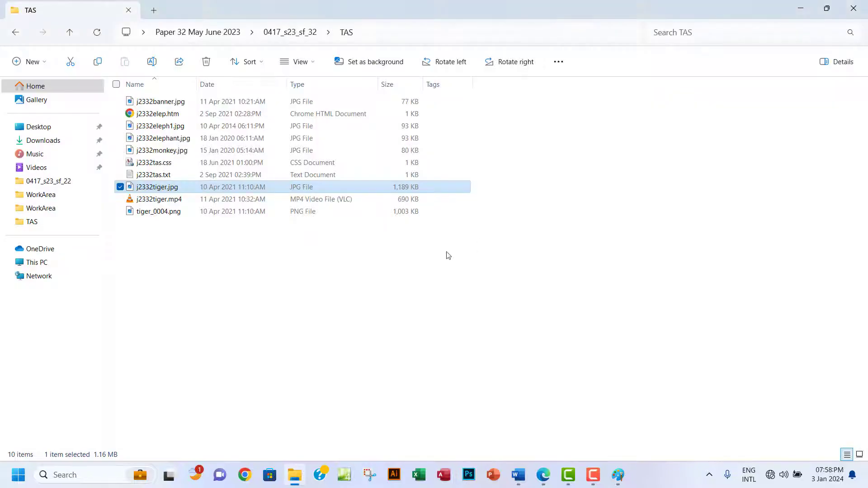
{"action": "left_click", "coordinate": [167, 213]}
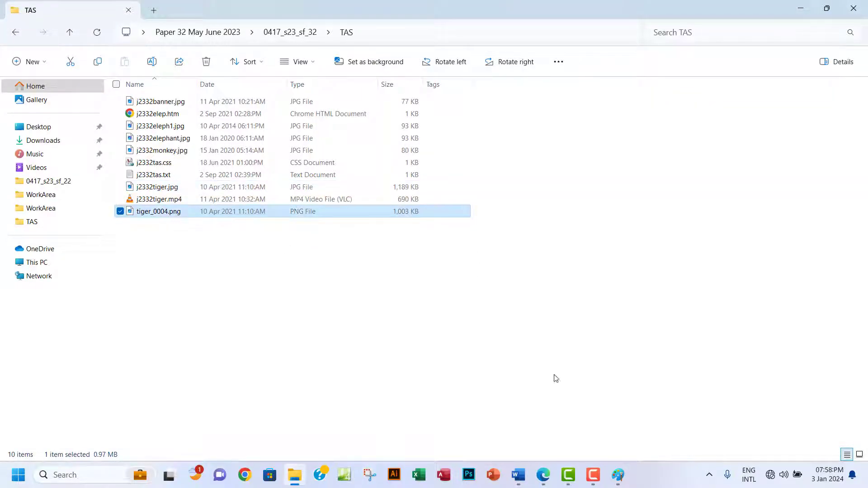
{"action": "left_click", "coordinate": [544, 475]}
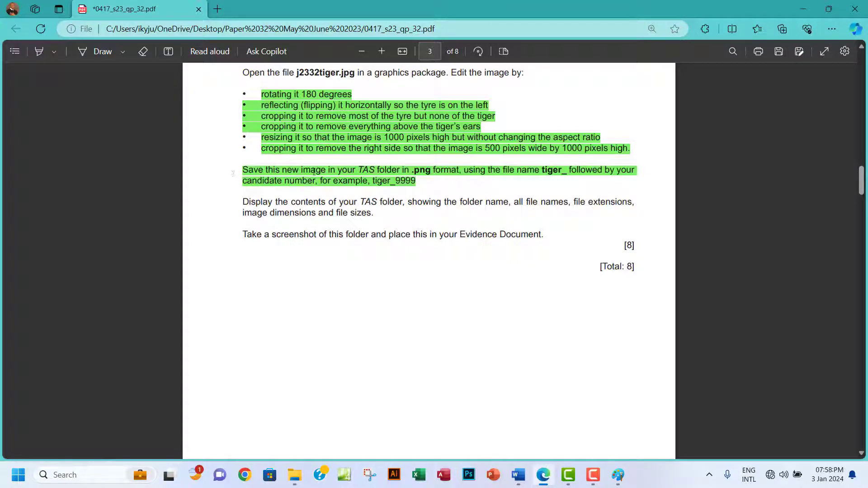
Mark the folder-display instruction in the PDF, then return to the TAS folder window.
{"action": "left_click_drag", "start_coordinate": [236, 208], "coordinate": [294, 219]}
{"action": "left_click", "coordinate": [288, 215]}
{"action": "left_click", "coordinate": [295, 474]}
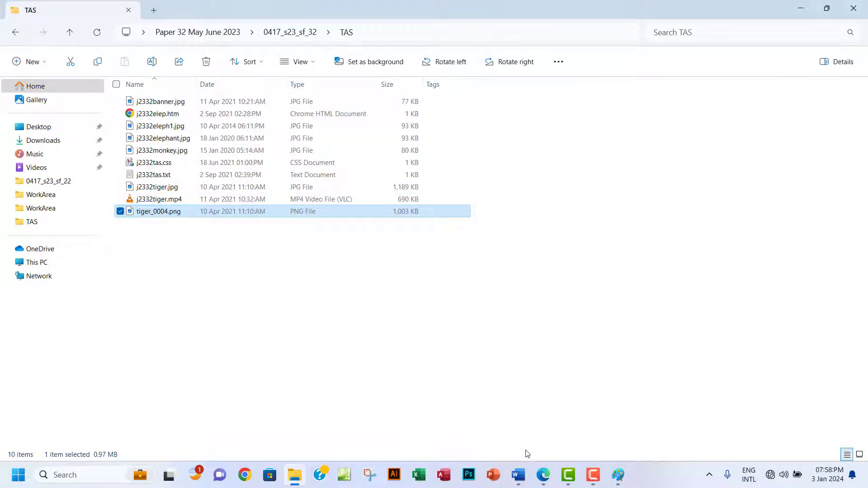
{"action": "left_click", "coordinate": [543, 475]}
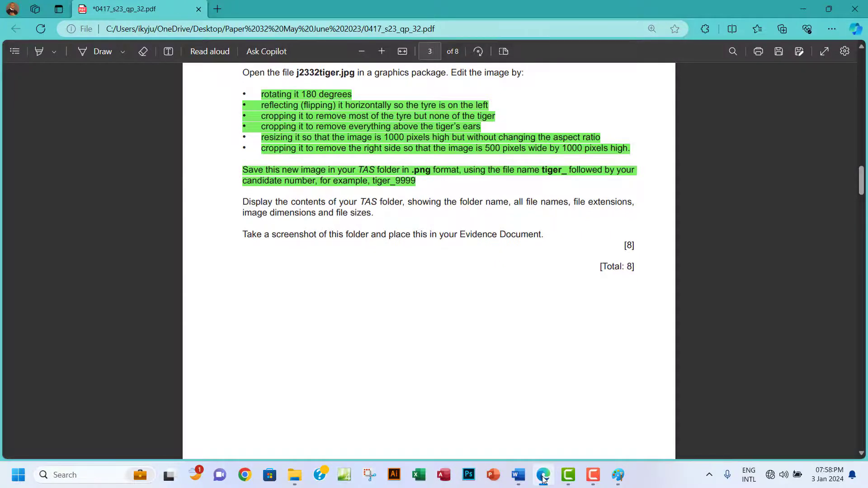
{"action": "left_click", "coordinate": [543, 476]}
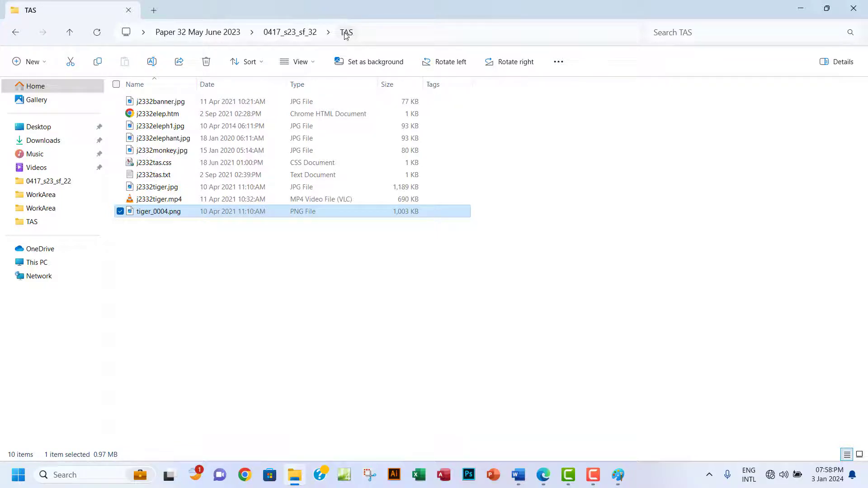
{"action": "left_click", "coordinate": [542, 473]}
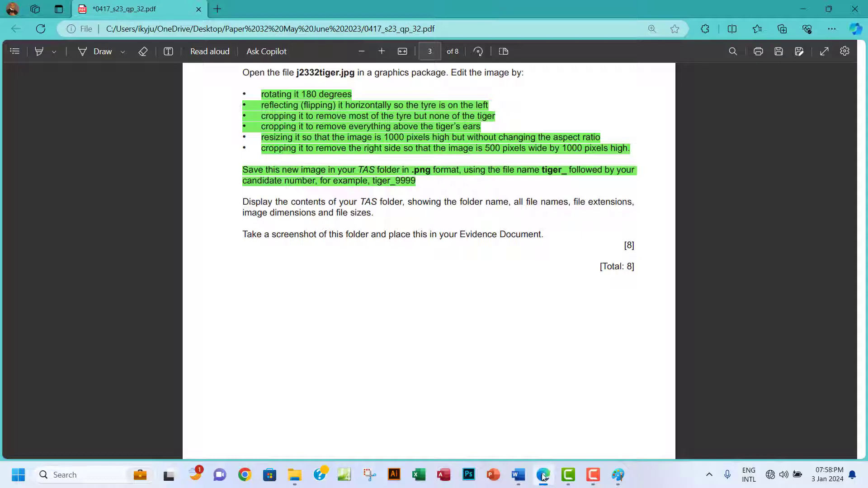
{"action": "left_click", "coordinate": [543, 475]}
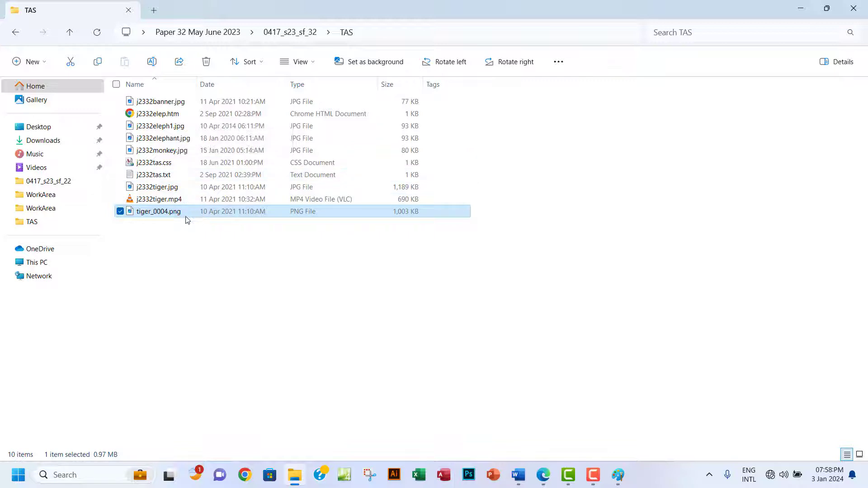
{"action": "mouse_move", "coordinate": [177, 216]}
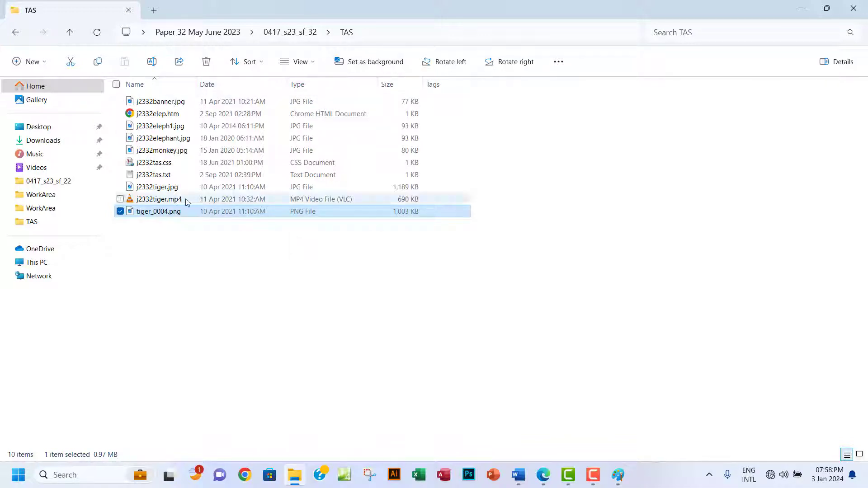
Make sure file name extensions are shown in the TAS folder view.
{"action": "left_click", "coordinate": [311, 64]}
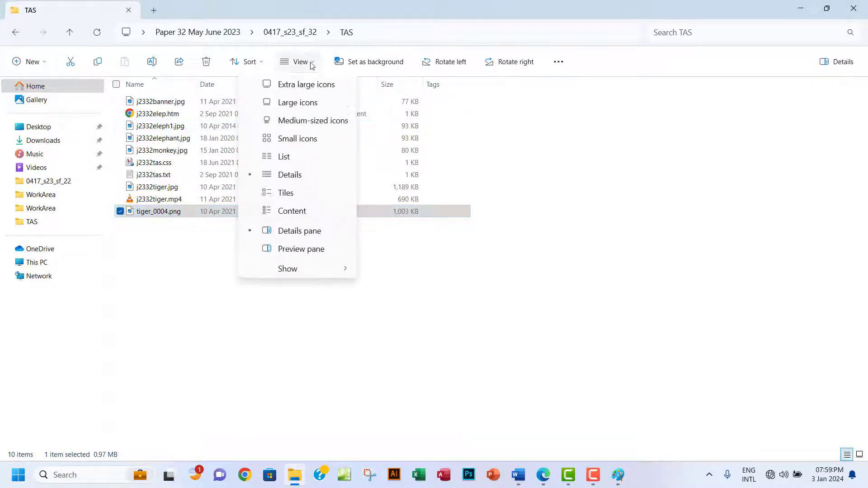
{"action": "mouse_move", "coordinate": [305, 275]}
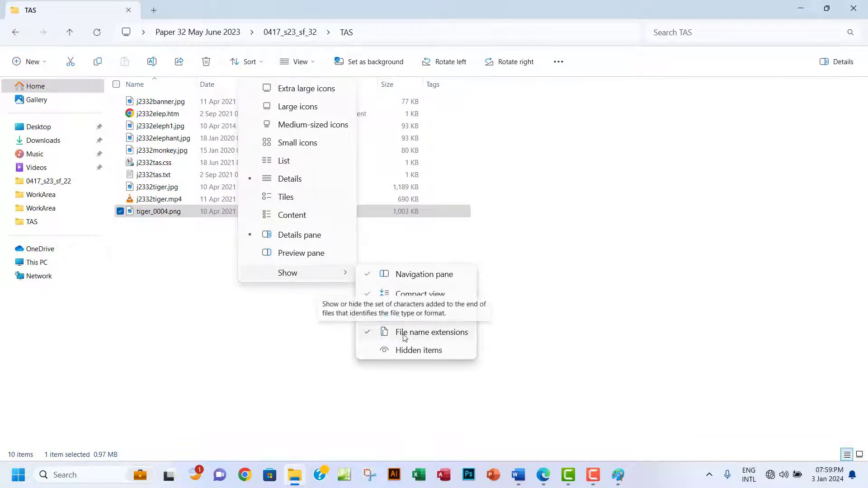
{"action": "left_click", "coordinate": [564, 252]}
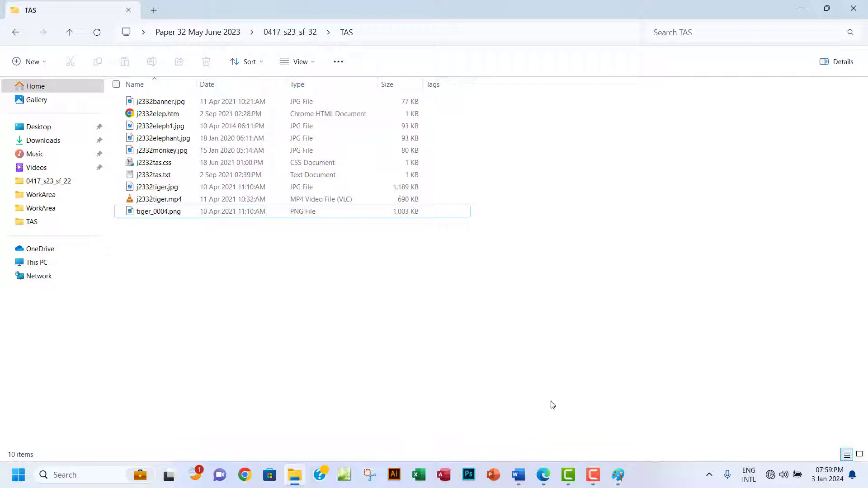
{"action": "left_click", "coordinate": [544, 476]}
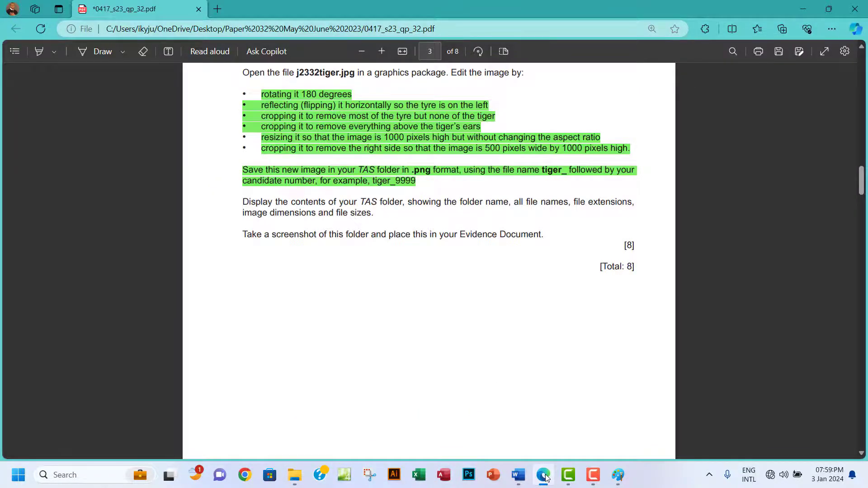
{"action": "left_click", "coordinate": [544, 476]}
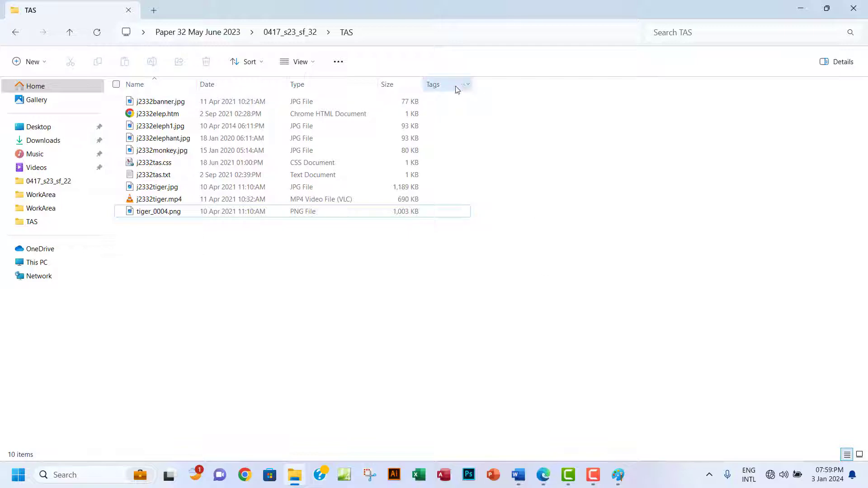
Add the Dimensions column and remove the Tags column from the file listing.
{"action": "right_click", "coordinate": [482, 88]}
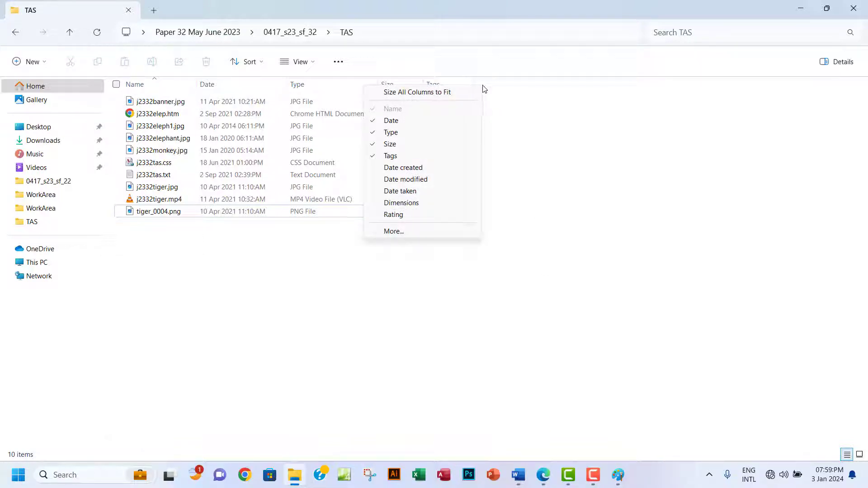
{"action": "left_click", "coordinate": [420, 203]}
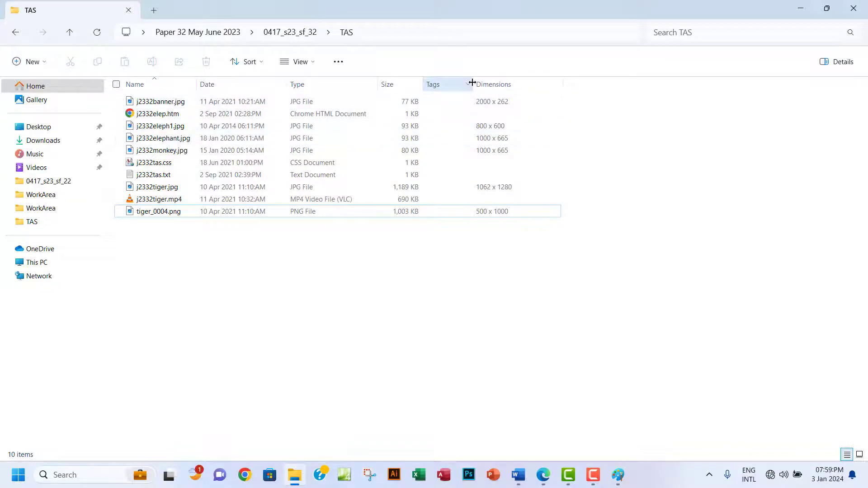
{"action": "left_click_drag", "start_coordinate": [472, 82], "coordinate": [468, 83]}
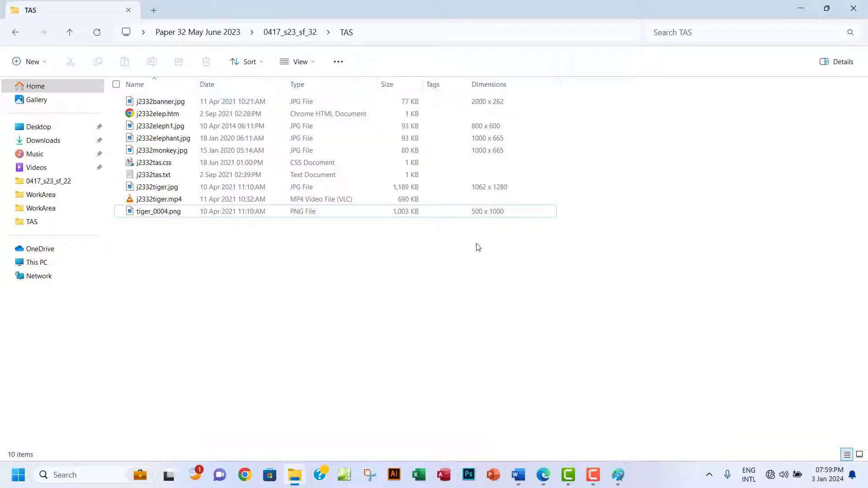
{"action": "right_click", "coordinate": [445, 84]}
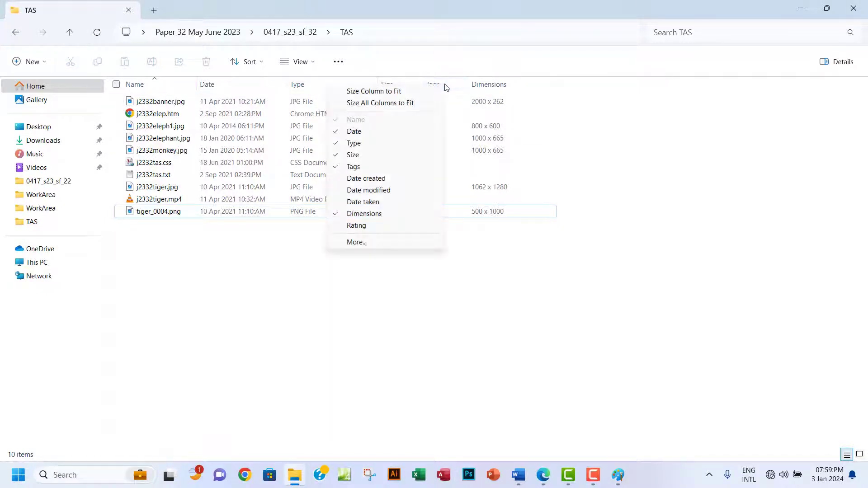
{"action": "left_click", "coordinate": [364, 167]}
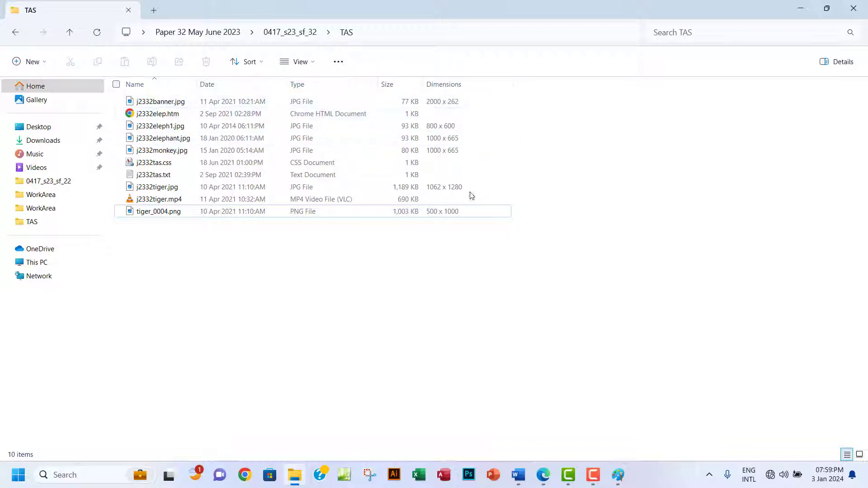
{"action": "left_click", "coordinate": [543, 475]}
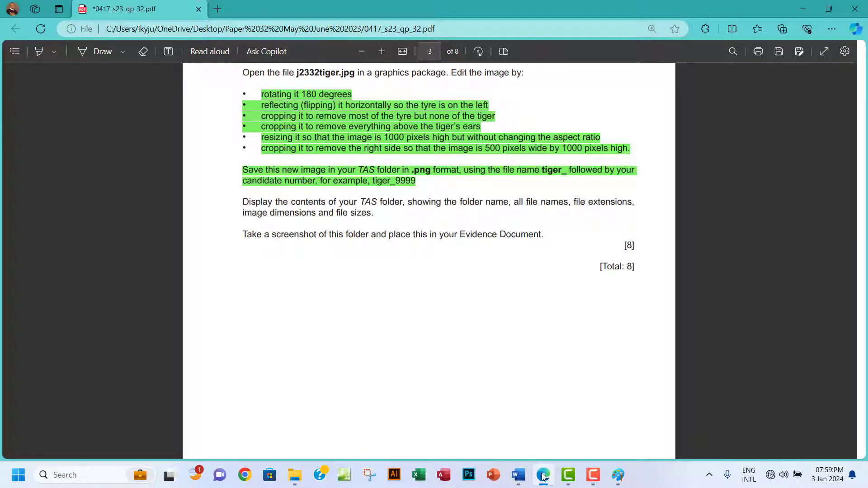
{"action": "left_click", "coordinate": [544, 476]}
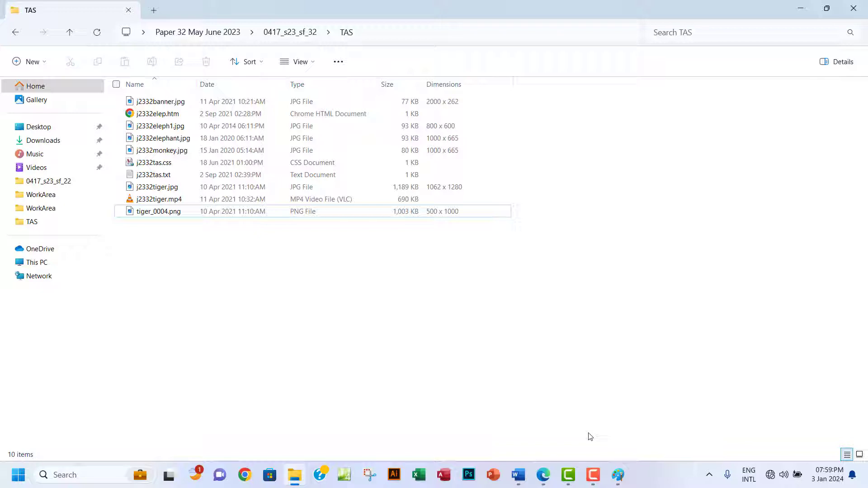
{"action": "left_click", "coordinate": [544, 475]}
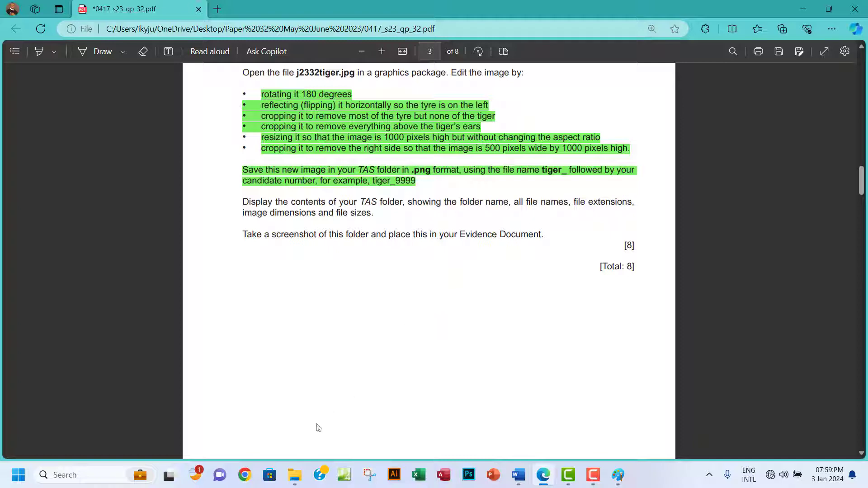
{"action": "left_click", "coordinate": [295, 474]}
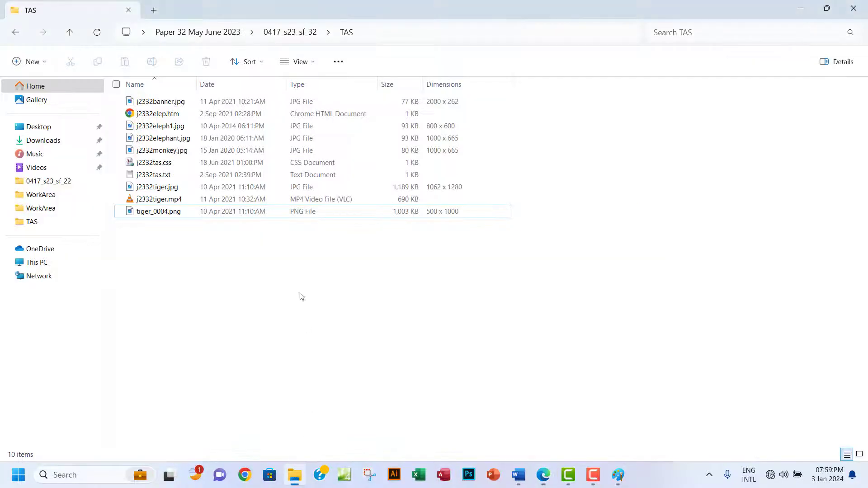
Snip the TAS folder listing with Snipping Tool and copy the snip to the clipboard.
{"action": "left_click", "coordinate": [370, 475]}
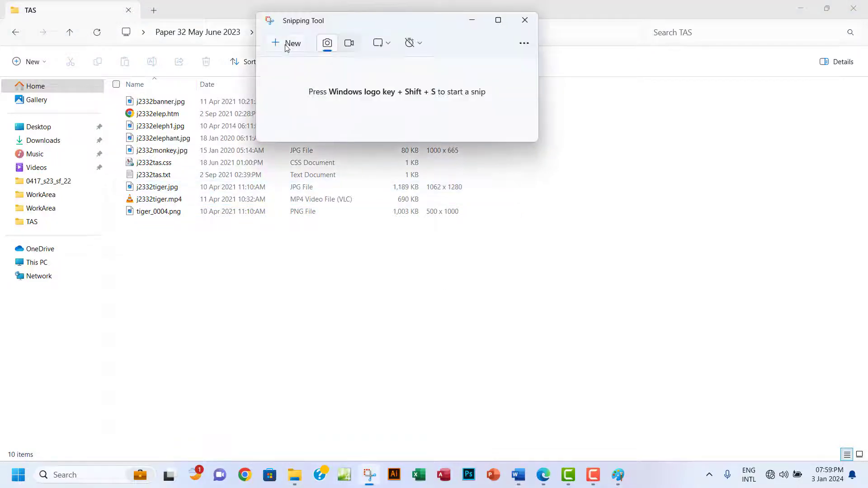
{"action": "left_click", "coordinate": [286, 44]}
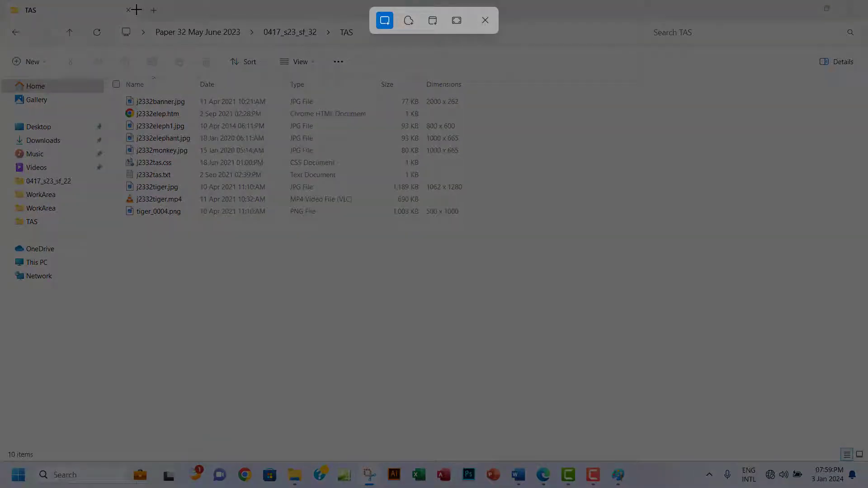
{"action": "left_click_drag", "start_coordinate": [136, 10], "coordinate": [158, 62]}
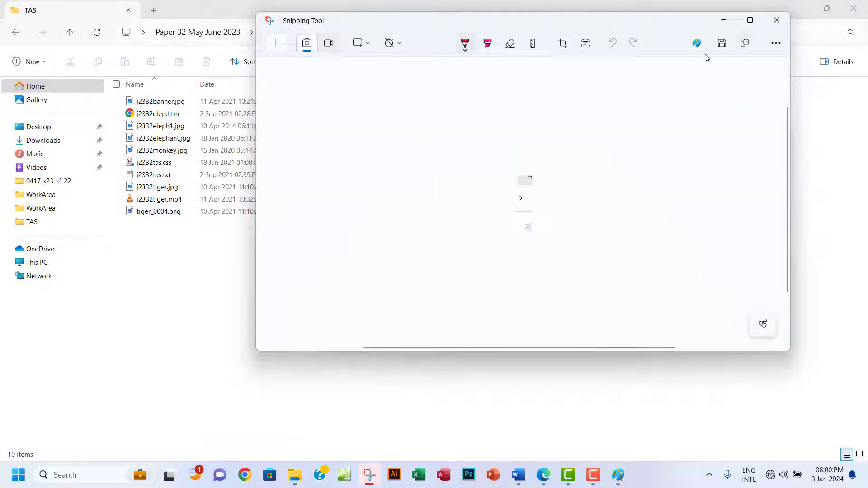
{"action": "left_click", "coordinate": [275, 44]}
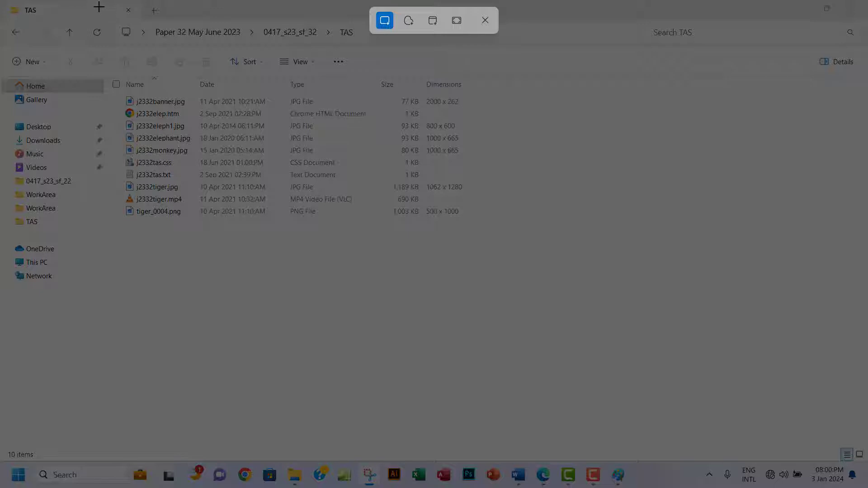
{"action": "left_click_drag", "start_coordinate": [99, 3], "coordinate": [481, 225]}
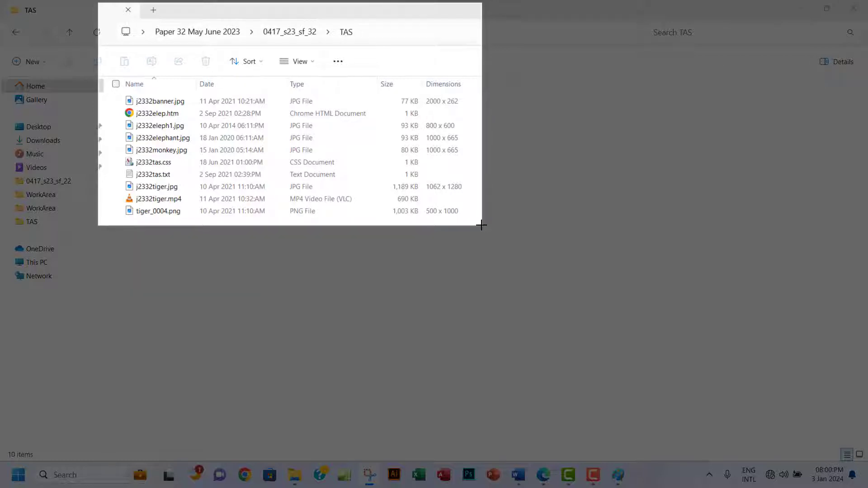
{"action": "left_click_drag", "start_coordinate": [481, 225], "coordinate": [482, 225]}
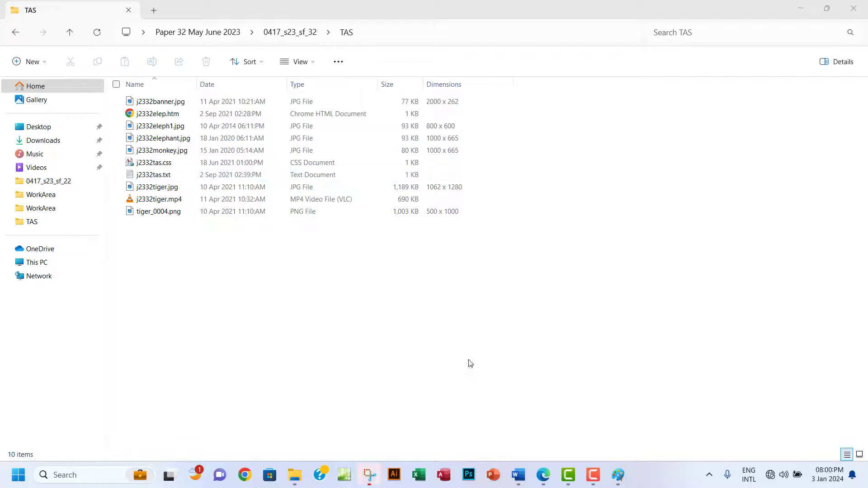
{"action": "left_click", "coordinate": [369, 475]}
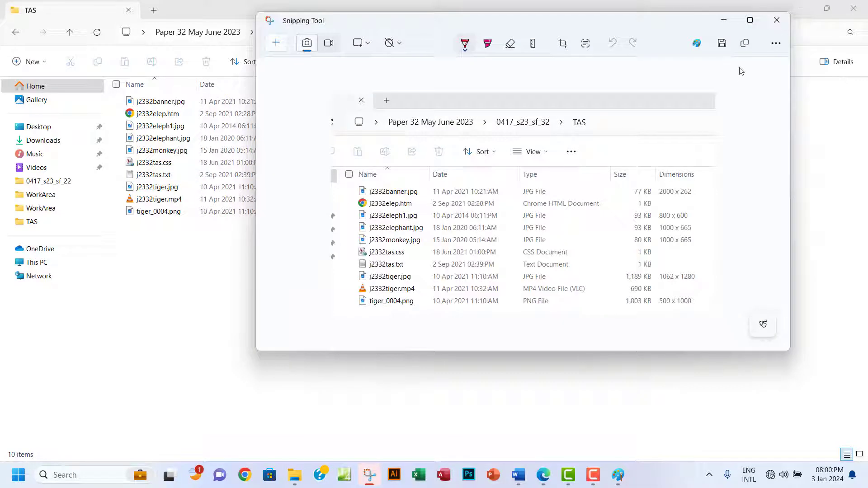
{"action": "left_click", "coordinate": [745, 45]}
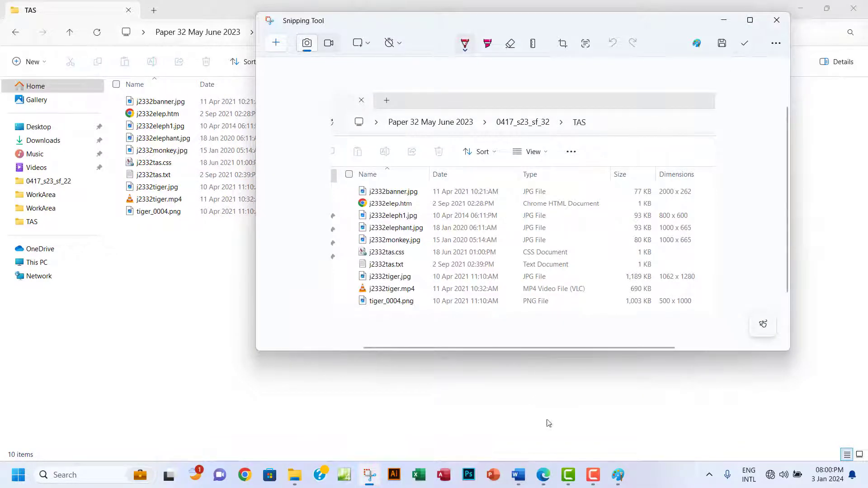
{"action": "left_click", "coordinate": [544, 475]}
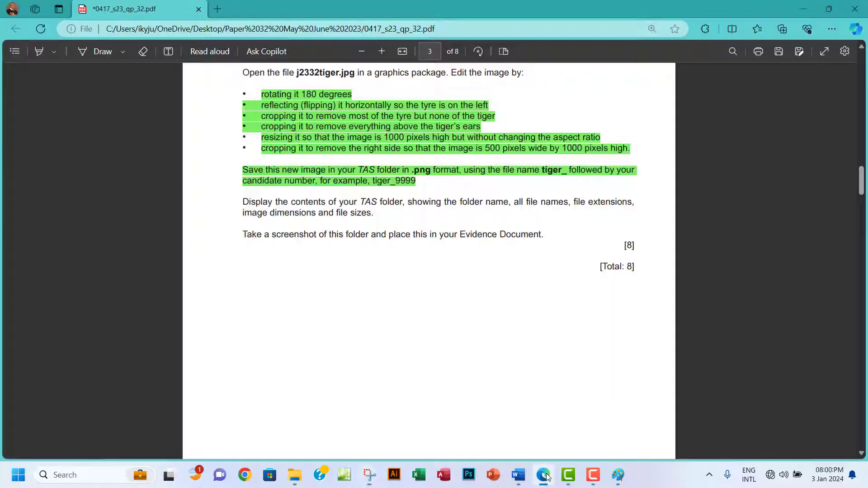
Type 'step 1 Evidence:' under the Word header and paste the folder screenshot beneath it.
{"action": "scroll", "coordinate": [448, 290], "scroll_direction": "up", "scroll_amount": 6}
{"action": "scroll", "coordinate": [448, 290], "scroll_direction": "down", "scroll_amount": 4}
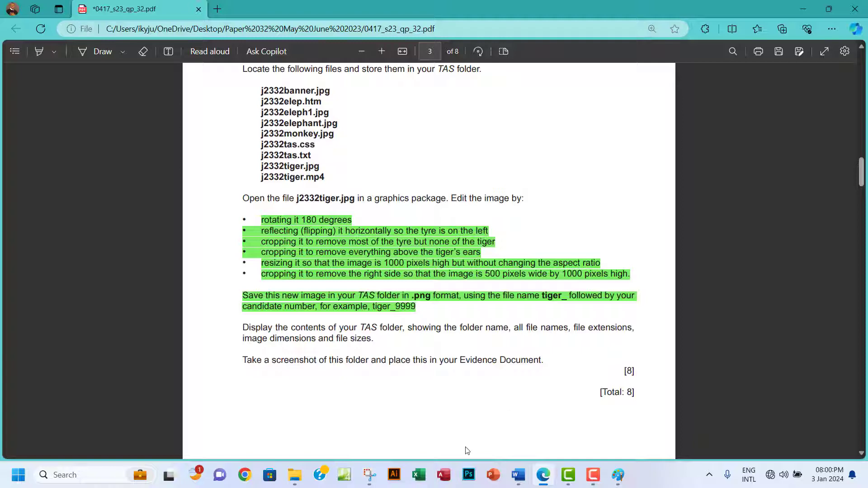
{"action": "left_click", "coordinate": [518, 475]}
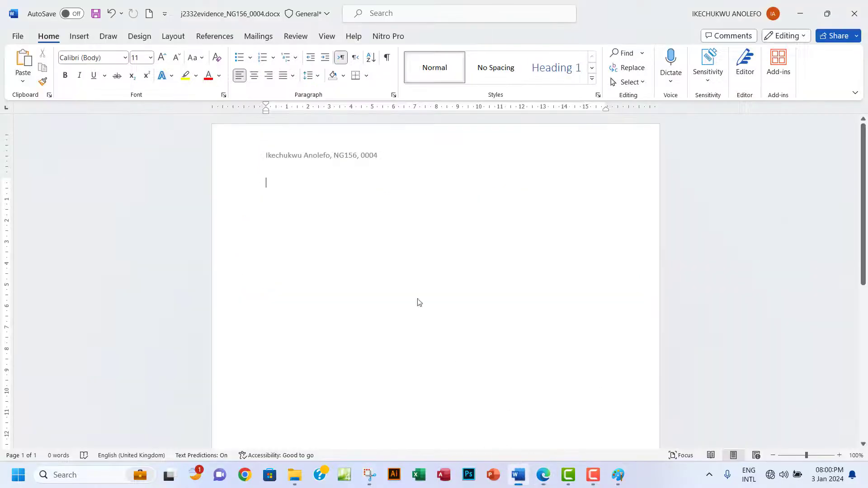
{"action": "left_click", "coordinate": [300, 193]}
{"action": "type", "text": "s"}
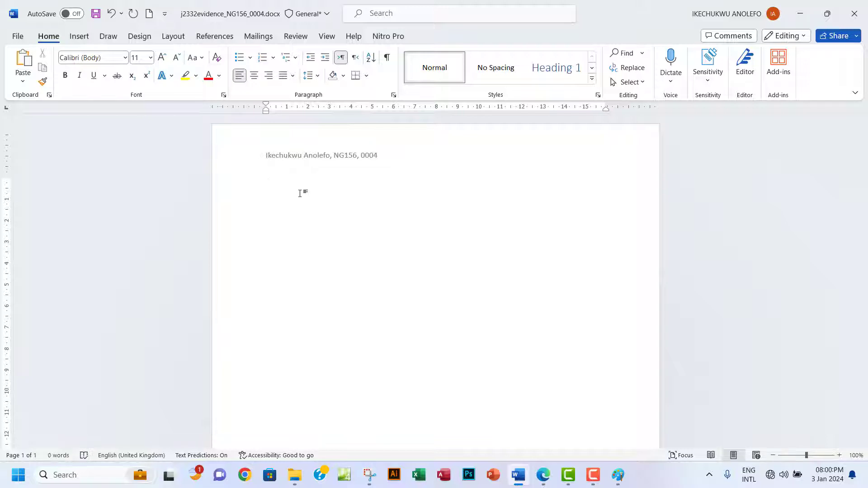
{"action": "type", "text": "s"}
{"action": "key", "text": "BackSpace"}
{"action": "type", "text": "step"}
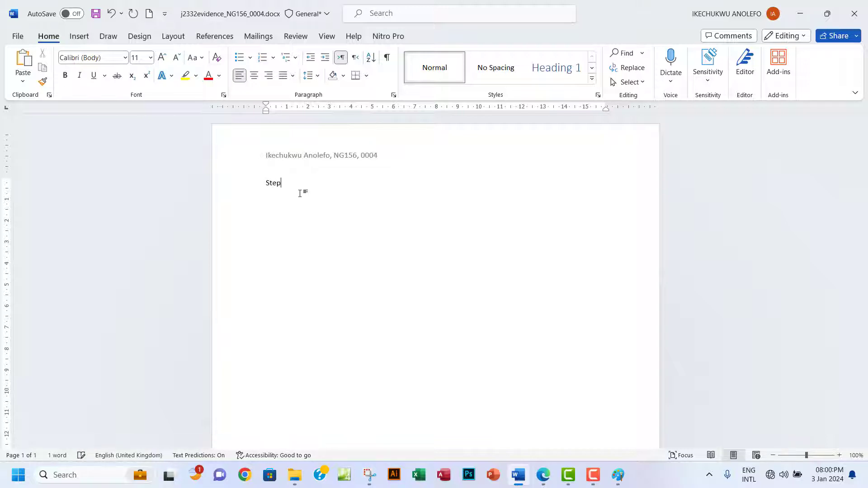
{"action": "type", "text": " 1 Evidence"}
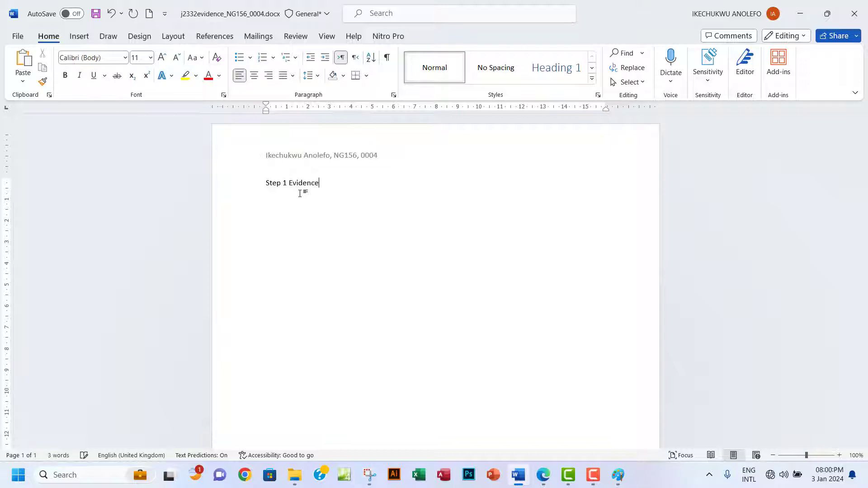
{"action": "type", "text": ":"}
{"action": "key", "text": "ctrl+v"}
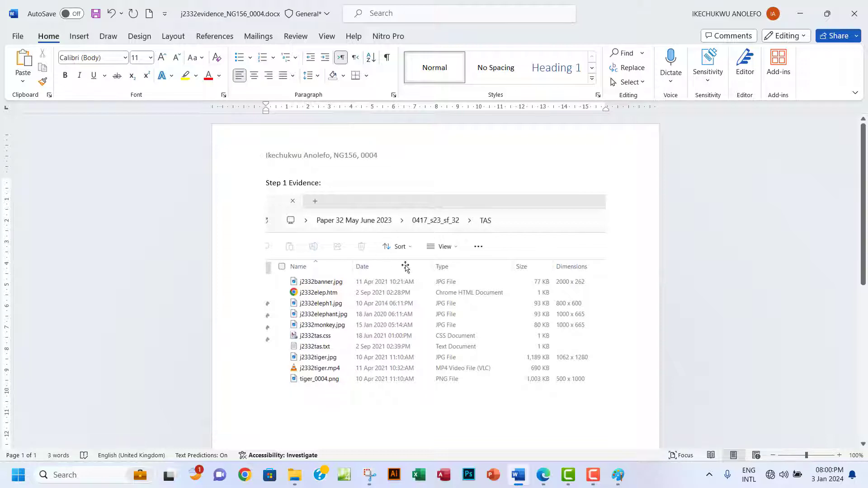
{"action": "left_click", "coordinate": [546, 479]}
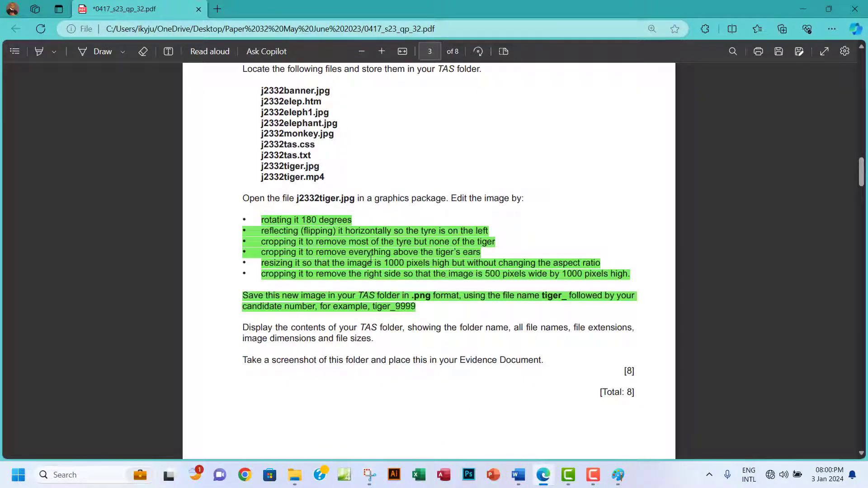
Highlight the 'Display the contents…' to '…Evidence Document.' text green, then scroll to page 4.
{"action": "scroll", "coordinate": [371, 259], "scroll_direction": "down", "scroll_amount": 1}
{"action": "scroll", "coordinate": [370, 259], "scroll_direction": "down", "scroll_amount": 1}
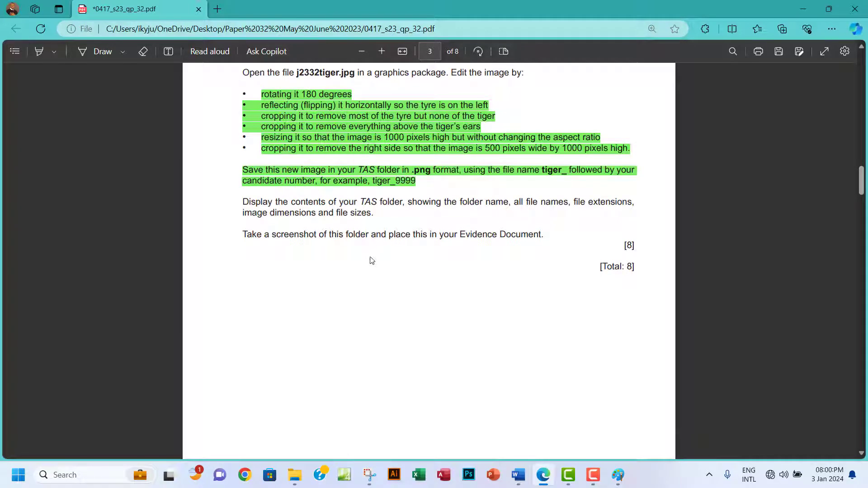
{"action": "left_click_drag", "start_coordinate": [243, 201], "coordinate": [547, 237]}
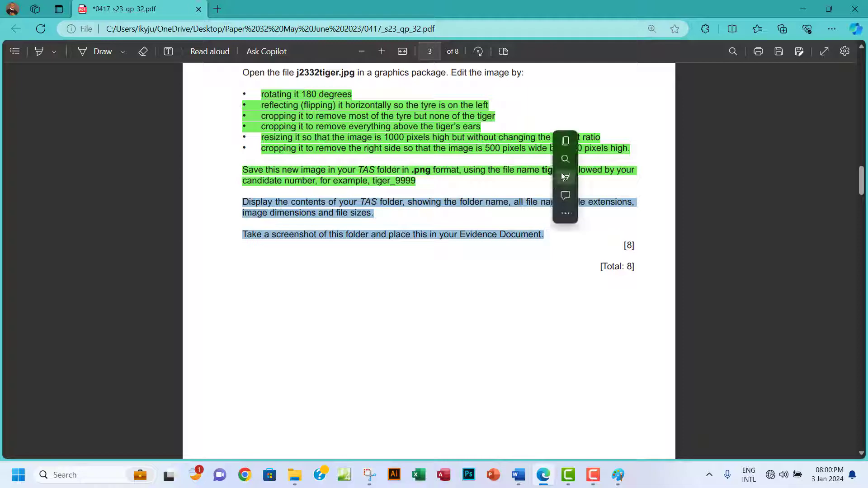
{"action": "mouse_move", "coordinate": [637, 178]}
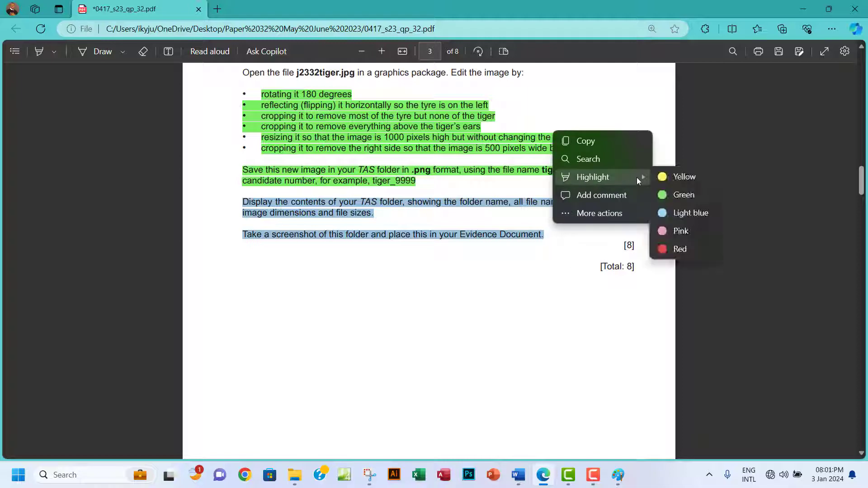
{"action": "left_click", "coordinate": [684, 194]}
{"action": "scroll", "coordinate": [520, 223], "scroll_direction": "down", "scroll_amount": 10}
{"action": "scroll", "coordinate": [522, 222], "scroll_direction": "down", "scroll_amount": 2}
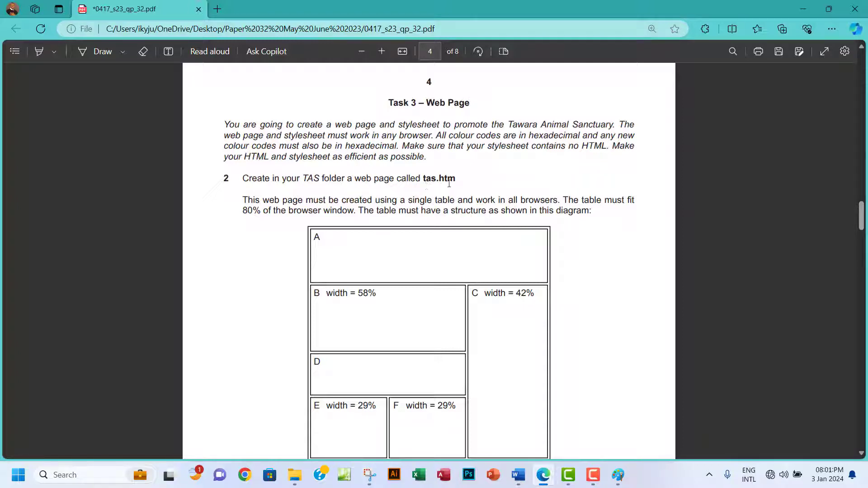
Switch to Expression Web 4, which shows a blank Untitled_1.html page.
{"action": "left_click", "coordinate": [347, 475]}
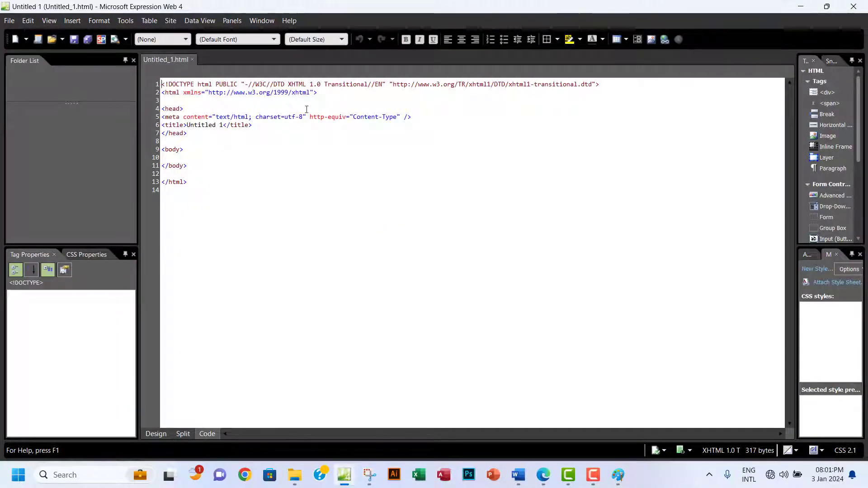
Start Save As and browse to Desktop > Paper 32 May June 2023 > 0417_s23_sf_32 > TAS.
{"action": "left_click", "coordinate": [10, 23]}
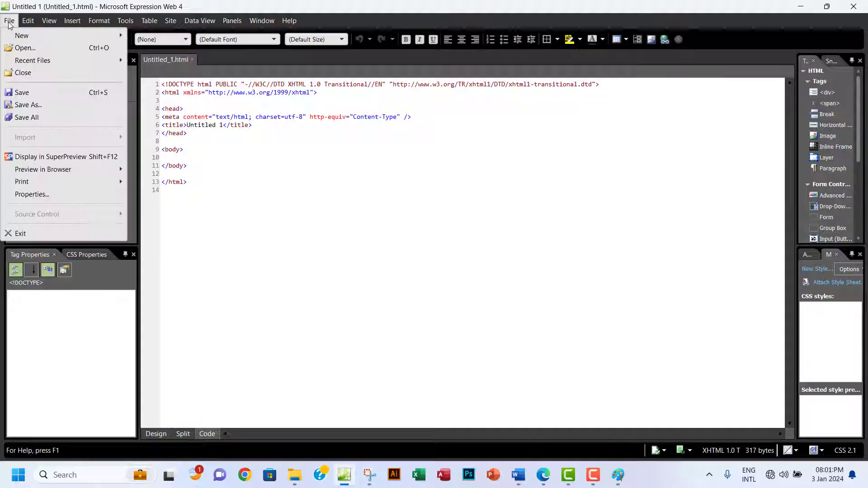
{"action": "left_click", "coordinate": [37, 105]}
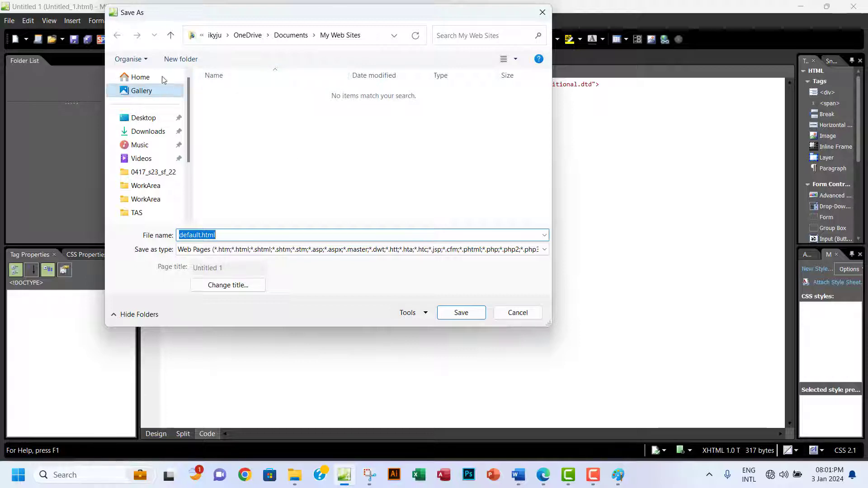
{"action": "left_click", "coordinate": [149, 119]}
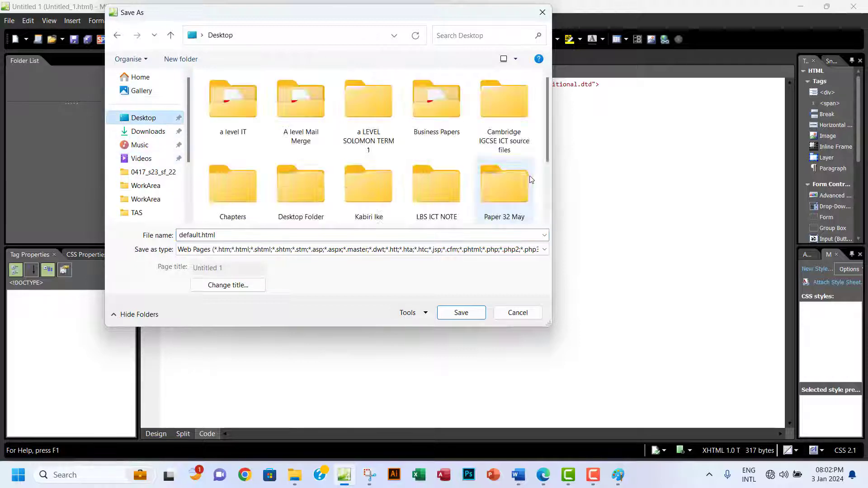
{"action": "scroll", "coordinate": [546, 134], "scroll_direction": "down", "scroll_amount": 1}
{"action": "double_click", "coordinate": [506, 145]}
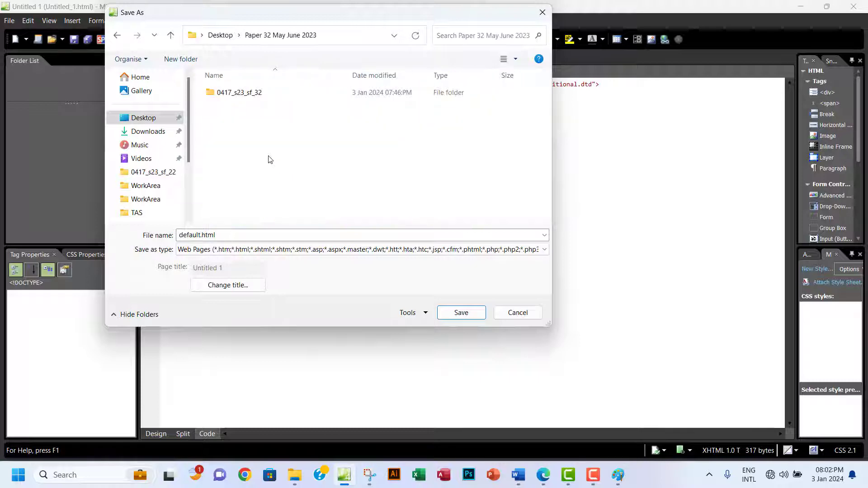
{"action": "double_click", "coordinate": [223, 93]}
{"action": "double_click", "coordinate": [220, 92]}
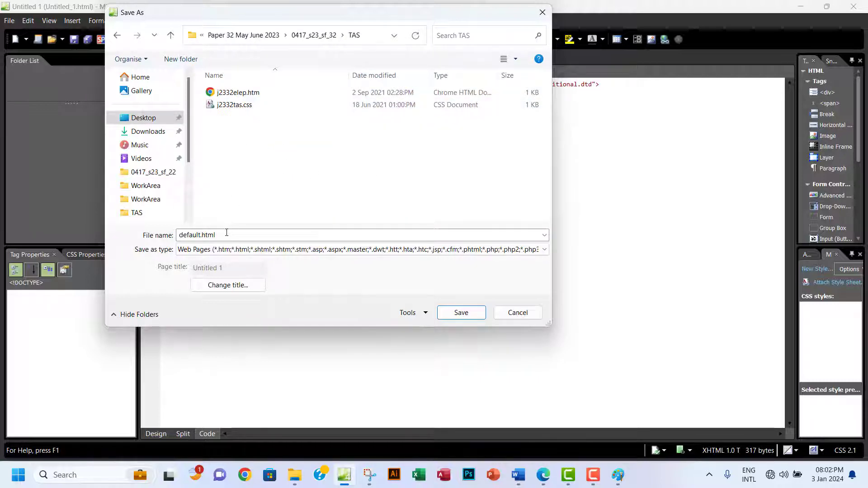
Enter tas.htm as the file name and save the page.
{"action": "left_click", "coordinate": [543, 476]}
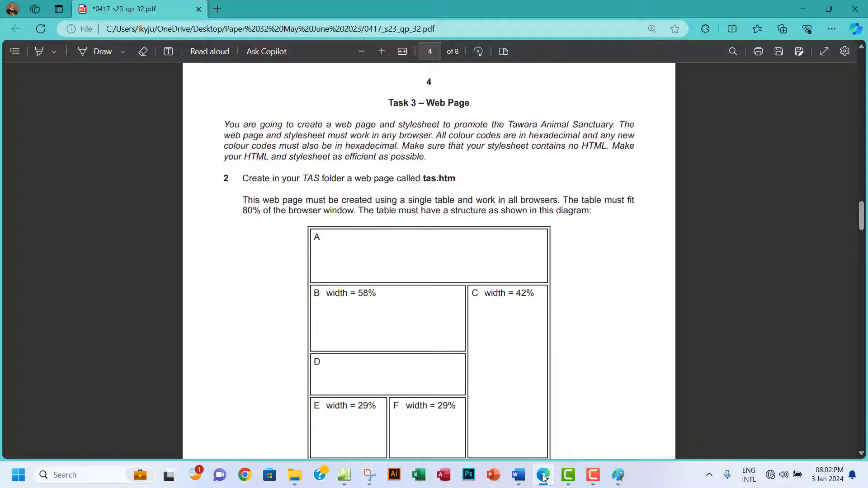
{"action": "left_click", "coordinate": [344, 475]}
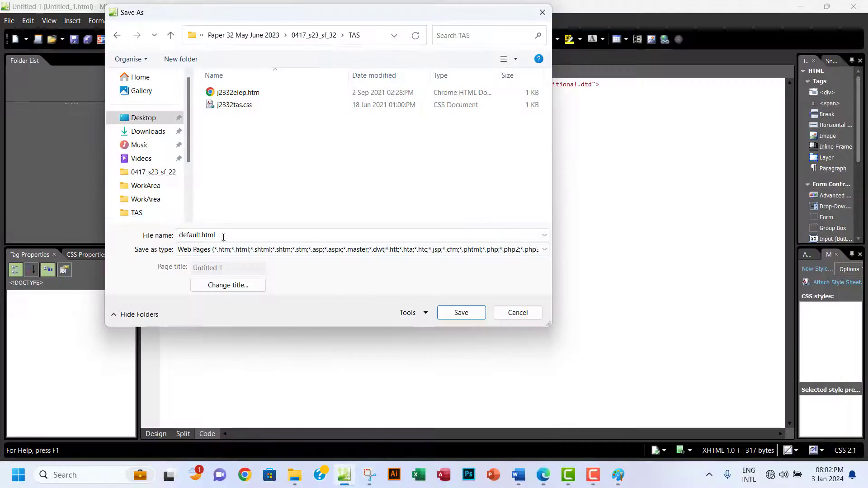
{"action": "double_click", "coordinate": [223, 237]}
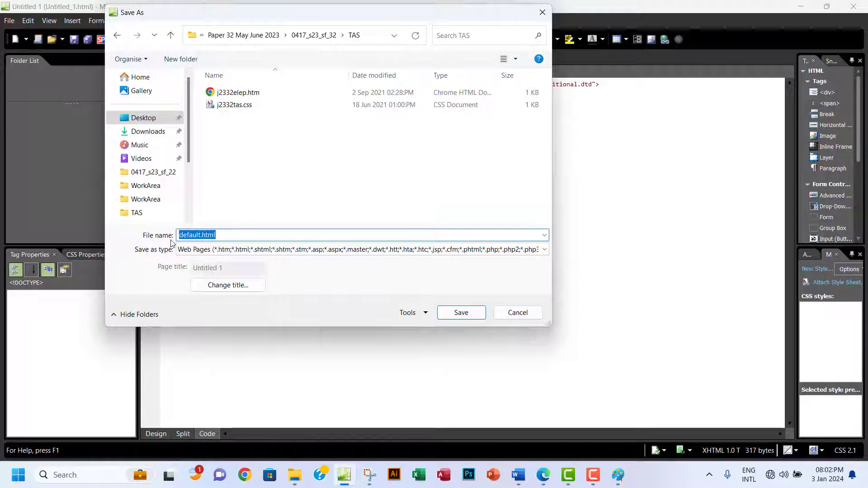
{"action": "type", "text": "tas.htm"}
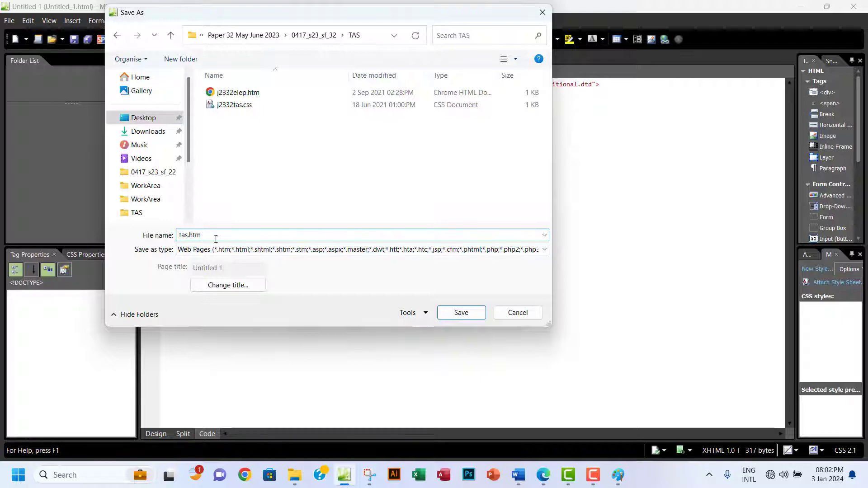
{"action": "left_click", "coordinate": [545, 478]}
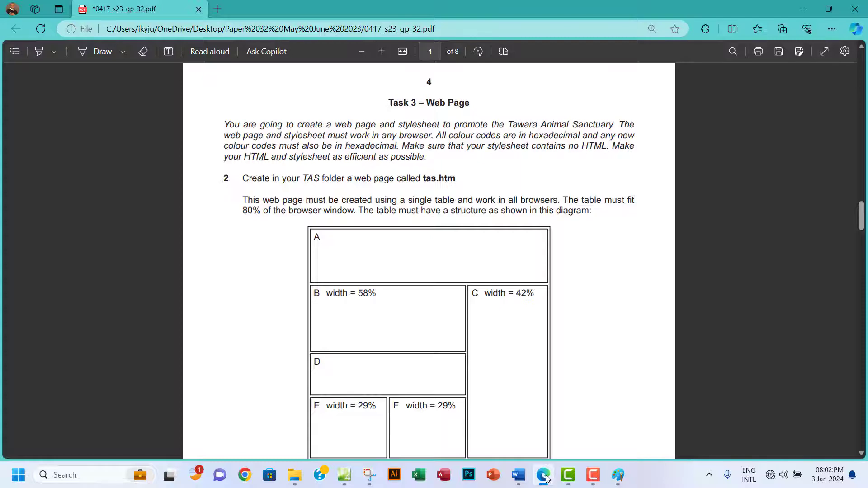
{"action": "left_click", "coordinate": [545, 477]}
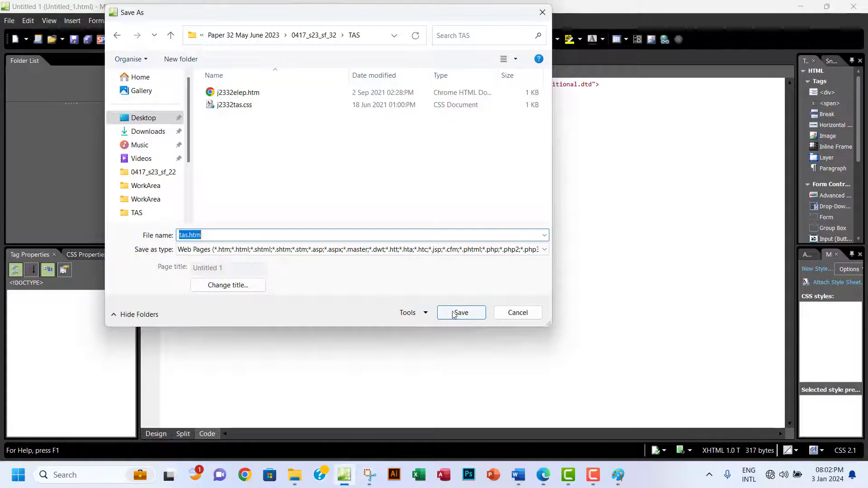
{"action": "left_click", "coordinate": [454, 315]}
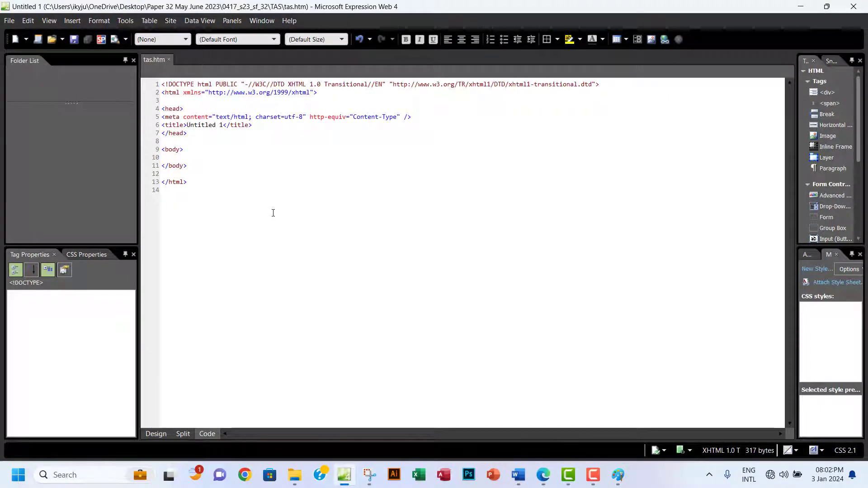
{"action": "left_click", "coordinate": [543, 477]}
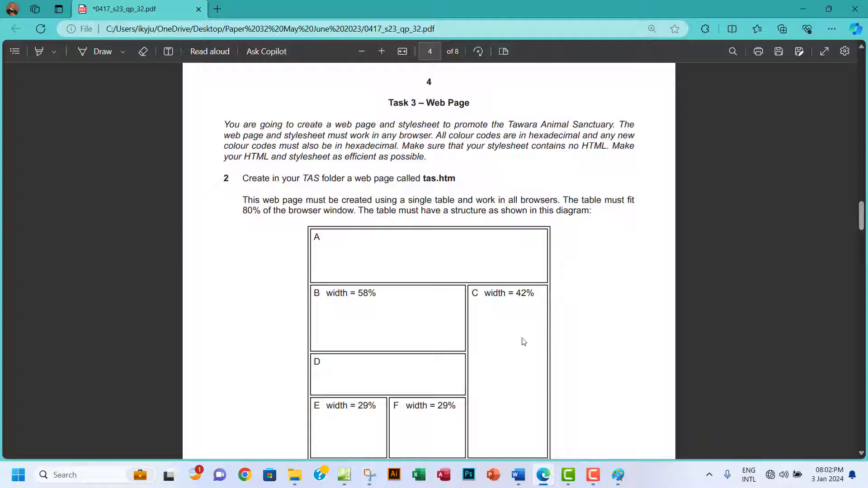
{"action": "scroll", "coordinate": [564, 335], "scroll_direction": "down", "scroll_amount": 1}
{"action": "scroll", "coordinate": [564, 336], "scroll_direction": "down", "scroll_amount": 1}
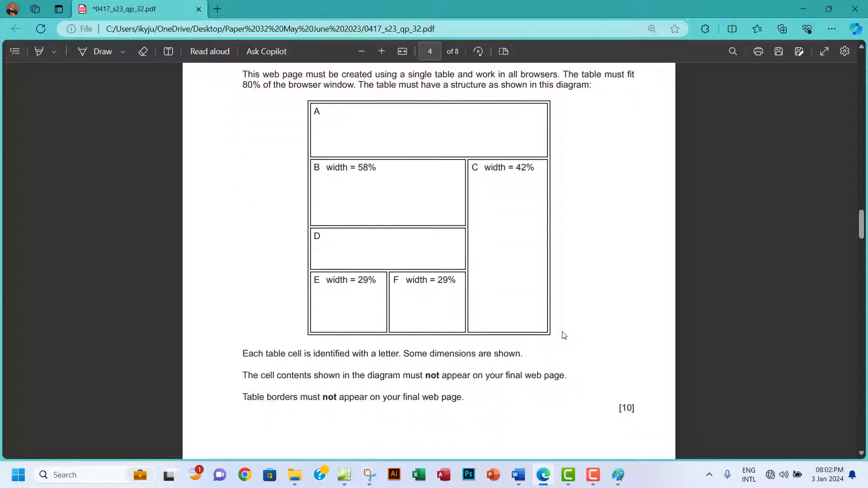
{"action": "scroll", "coordinate": [564, 336], "scroll_direction": "down", "scroll_amount": 1}
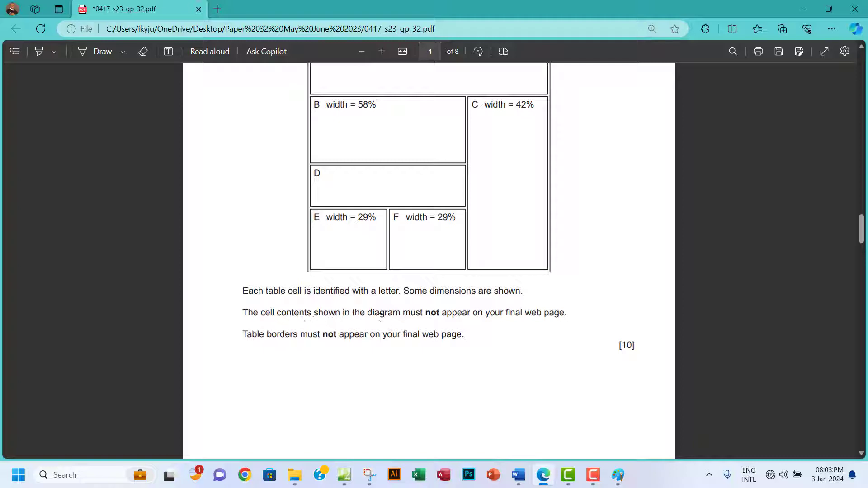
{"action": "left_click_drag", "start_coordinate": [353, 219], "coordinate": [315, 216]}
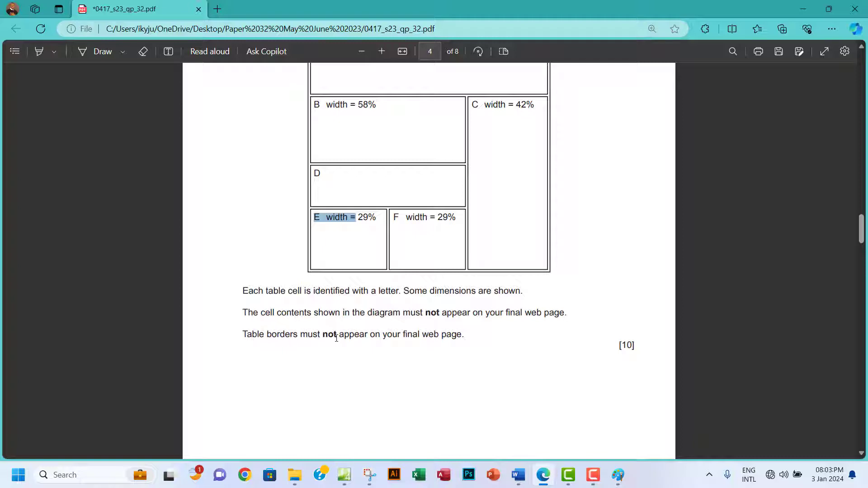
{"action": "scroll", "coordinate": [348, 318], "scroll_direction": "up", "scroll_amount": 4}
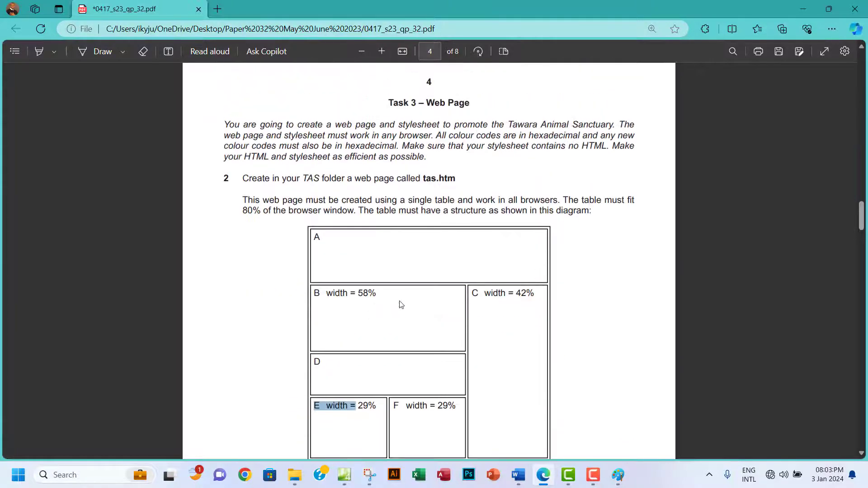
{"action": "scroll", "coordinate": [365, 245], "scroll_direction": "down", "scroll_amount": 1}
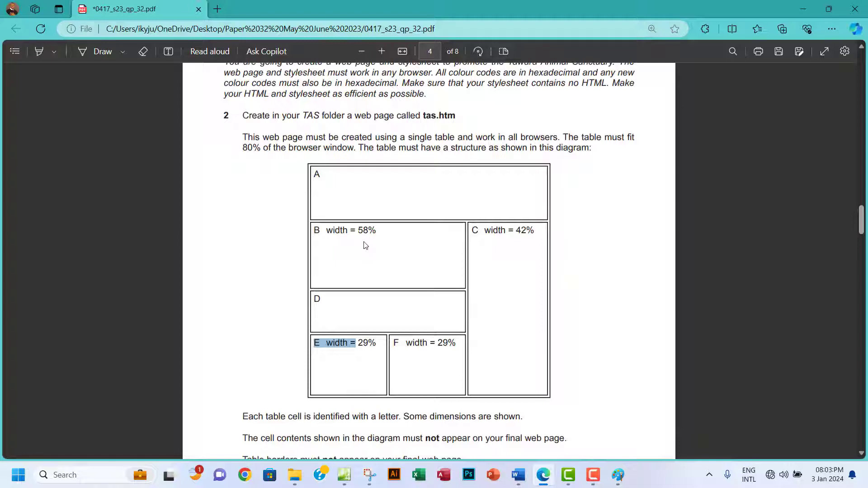
{"action": "scroll", "coordinate": [365, 245], "scroll_direction": "down", "scroll_amount": 1}
{"action": "scroll", "coordinate": [365, 245], "scroll_direction": "up", "scroll_amount": 1}
{"action": "scroll", "coordinate": [365, 245], "scroll_direction": "down", "scroll_amount": 4}
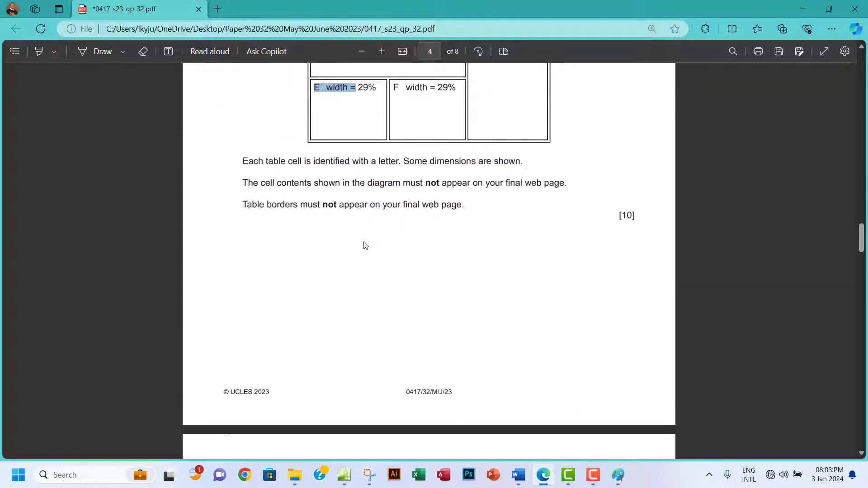
{"action": "scroll", "coordinate": [365, 245], "scroll_direction": "down", "scroll_amount": 3}
{"action": "scroll", "coordinate": [366, 245], "scroll_direction": "up", "scroll_amount": 7}
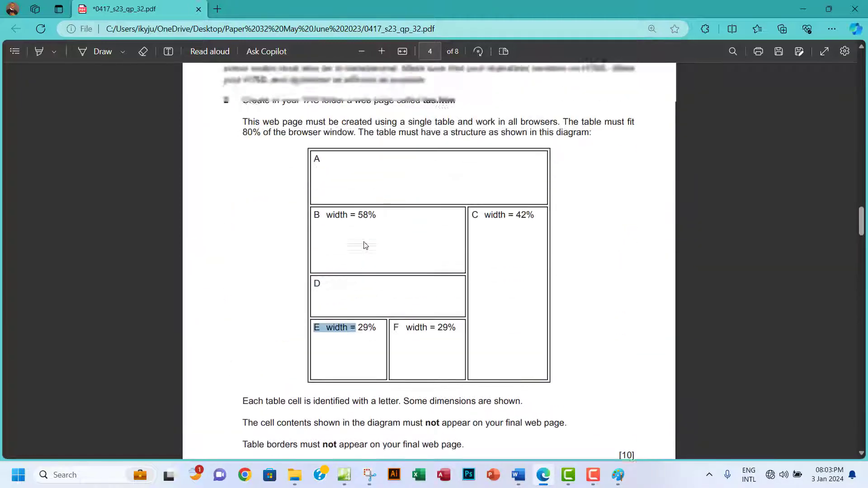
{"action": "scroll", "coordinate": [365, 245], "scroll_direction": "up", "scroll_amount": 3}
{"action": "scroll", "coordinate": [365, 245], "scroll_direction": "down", "scroll_amount": 1}
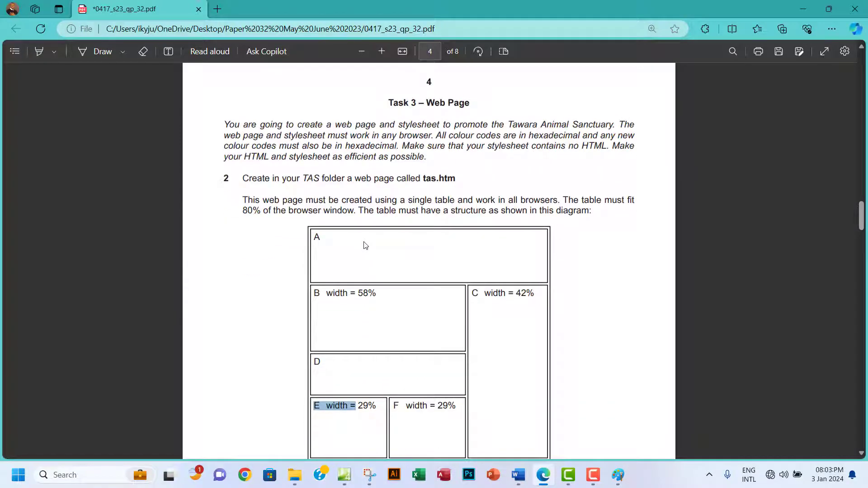
{"action": "scroll", "coordinate": [365, 245], "scroll_direction": "down", "scroll_amount": 1}
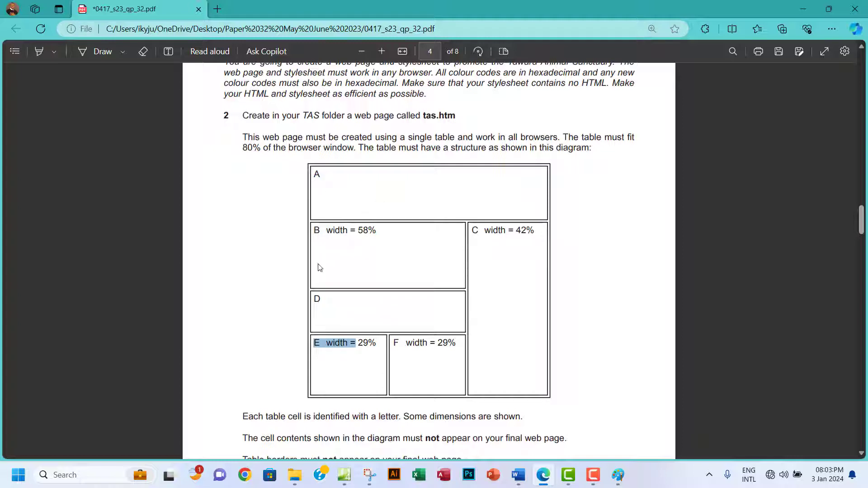
{"action": "left_click", "coordinate": [329, 309]}
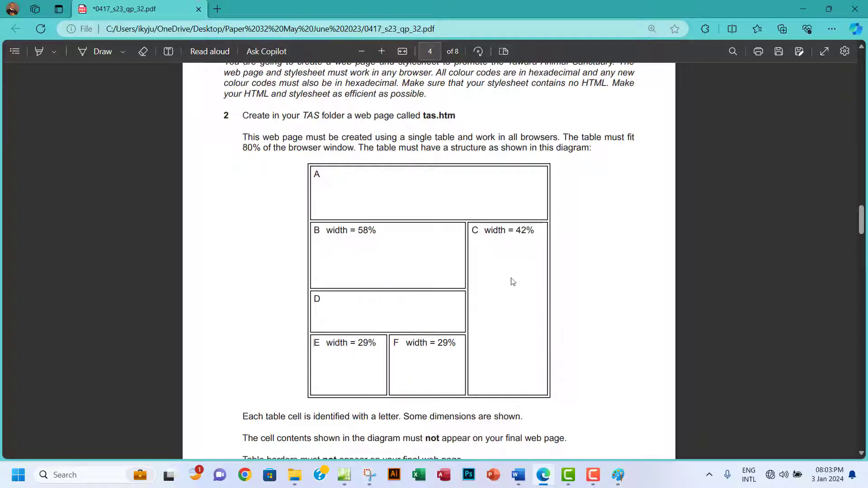
{"action": "left_click", "coordinate": [344, 475]}
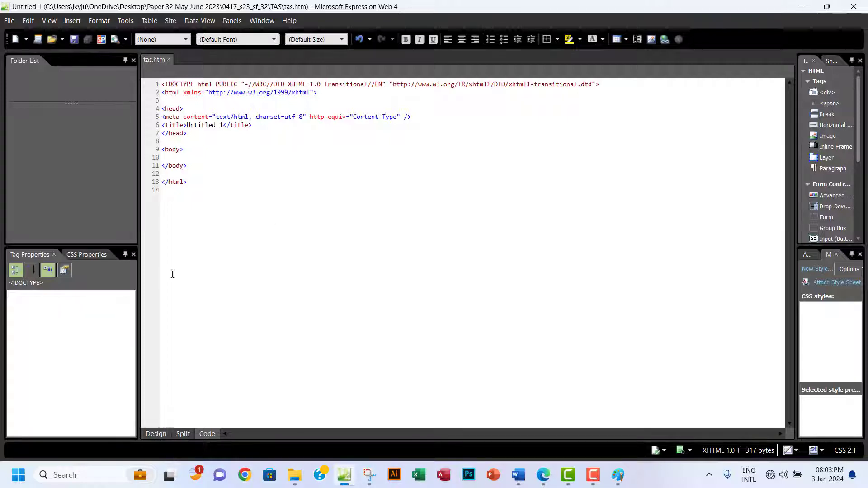
Start inserting a table with 4 rows and 3 columns.
{"action": "left_click", "coordinate": [170, 21]}
{"action": "left_click", "coordinate": [166, 37]}
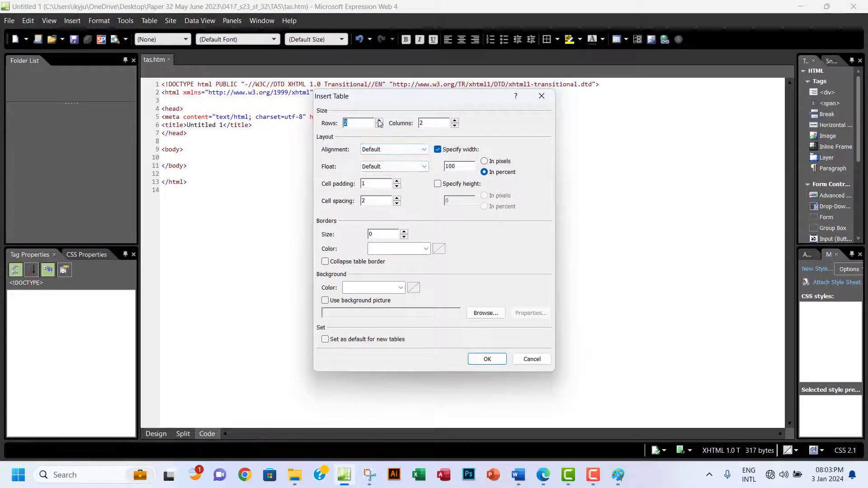
{"action": "type", "text": "4"}
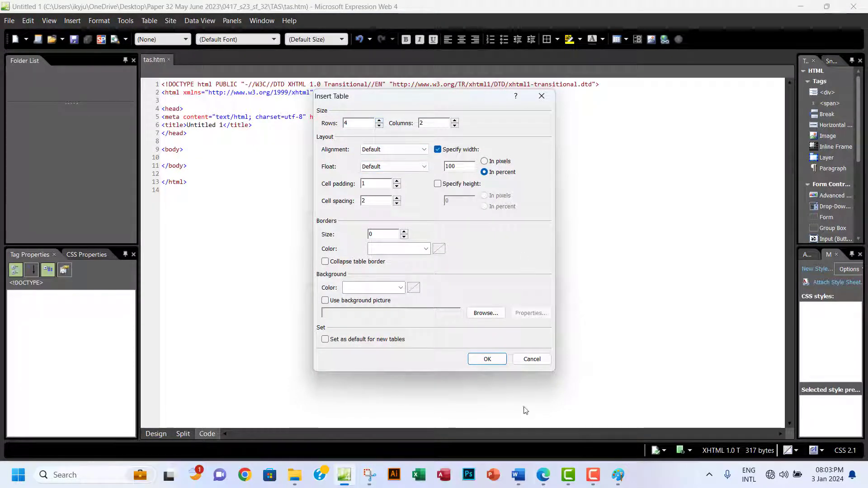
{"action": "left_click", "coordinate": [546, 480]}
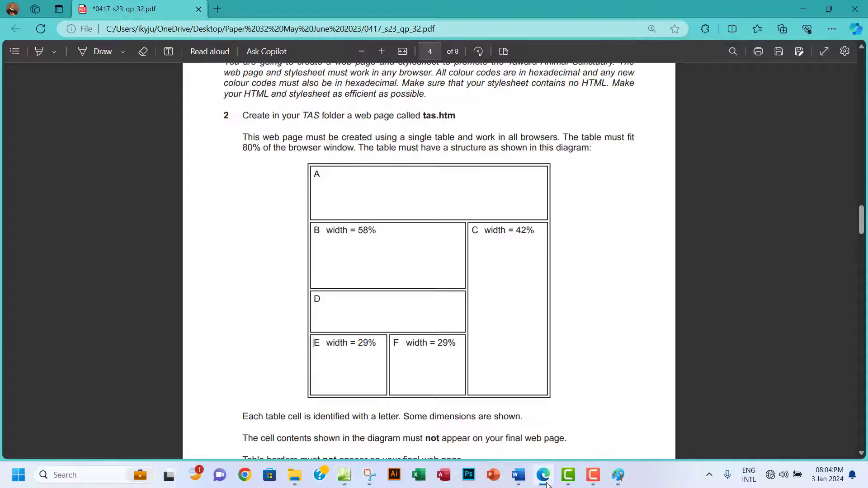
{"action": "left_click", "coordinate": [545, 480]}
{"action": "left_click", "coordinate": [545, 480]}
{"action": "left_click", "coordinate": [546, 483]}
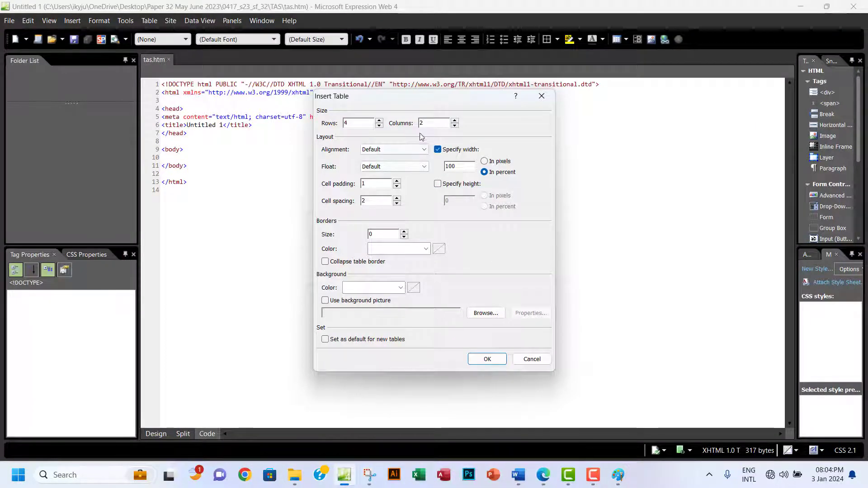
{"action": "left_click", "coordinate": [454, 120]}
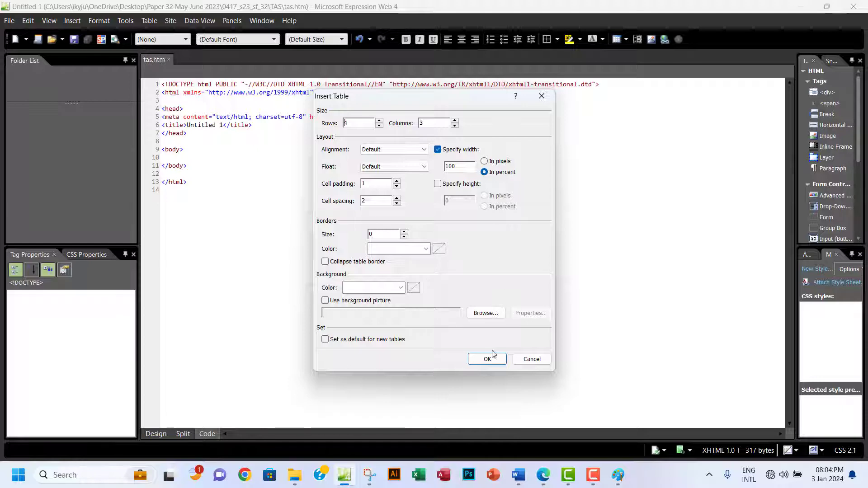
Set the table width to 80 percent and insert the table.
{"action": "left_click", "coordinate": [543, 475]}
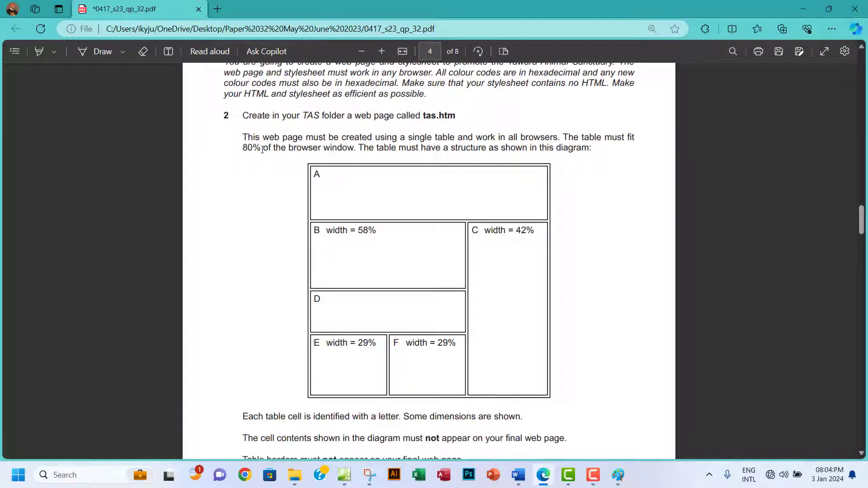
{"action": "double_click", "coordinate": [246, 149]}
{"action": "left_click", "coordinate": [343, 475]}
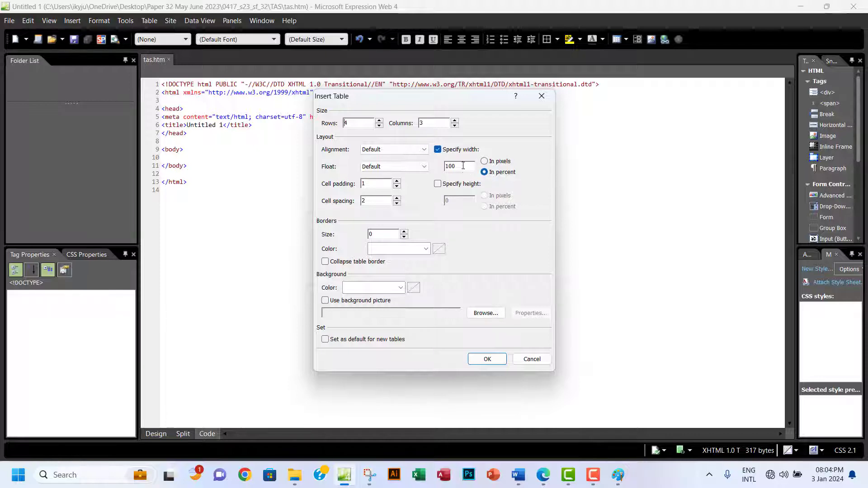
{"action": "double_click", "coordinate": [463, 166]}
{"action": "type", "text": "80"}
{"action": "key", "text": "Return"}
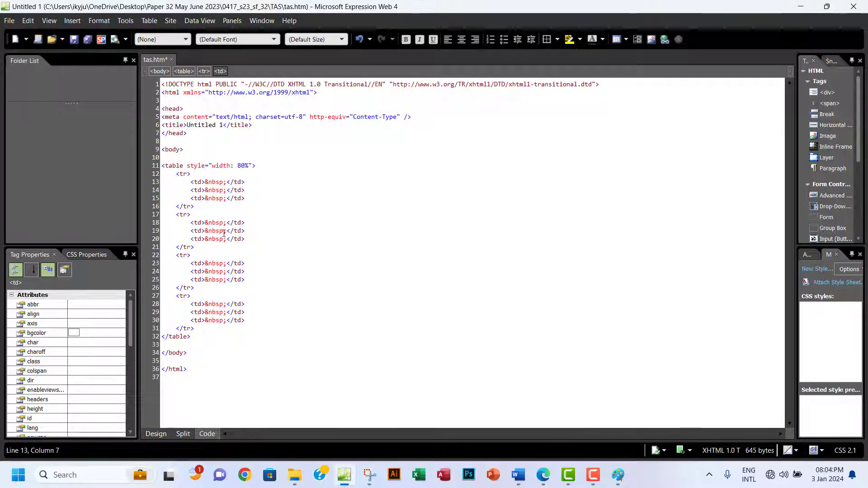
In Design view, merge the table's top row, then undo that merge.
{"action": "left_click", "coordinate": [156, 434]}
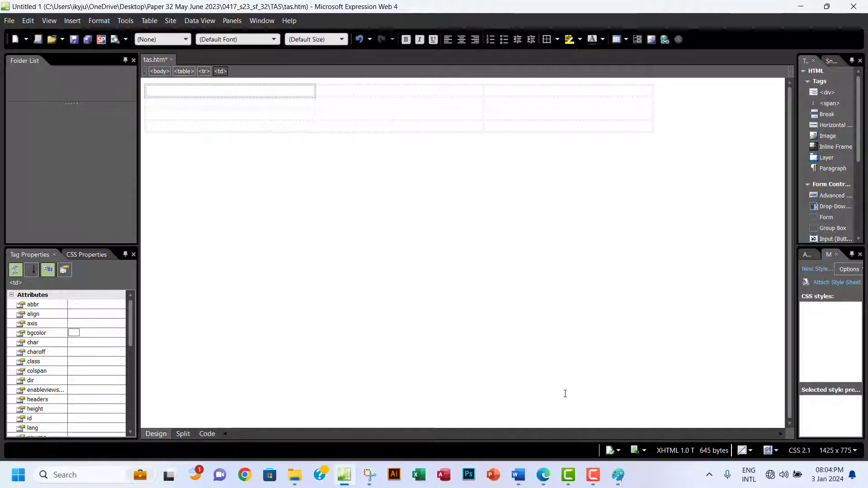
{"action": "left_click", "coordinate": [544, 476]}
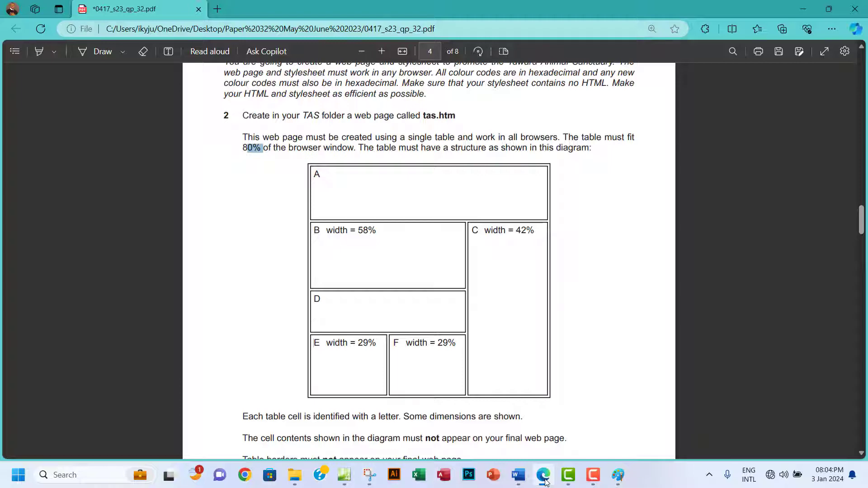
{"action": "left_click", "coordinate": [545, 477]}
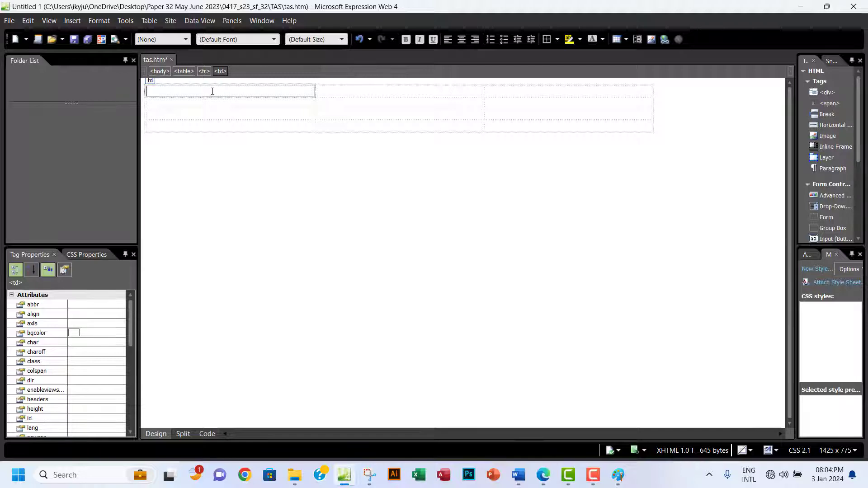
{"action": "left_click_drag", "start_coordinate": [213, 91], "coordinate": [551, 91]}
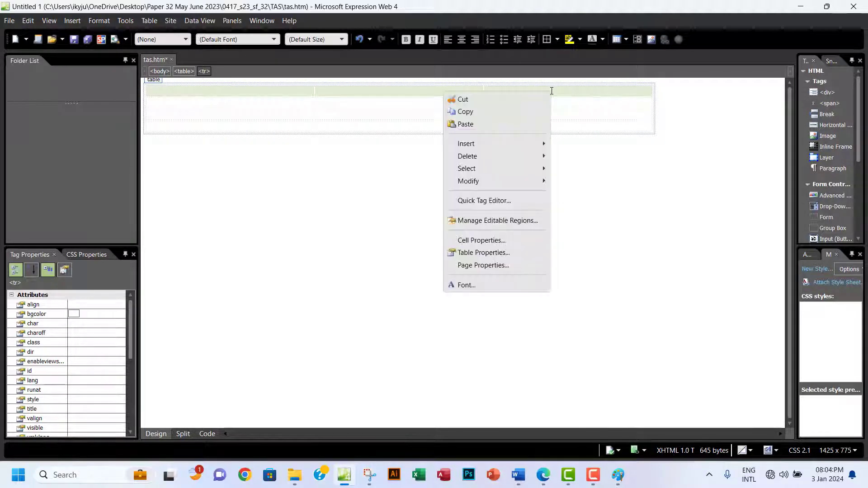
{"action": "right_click", "coordinate": [551, 91]}
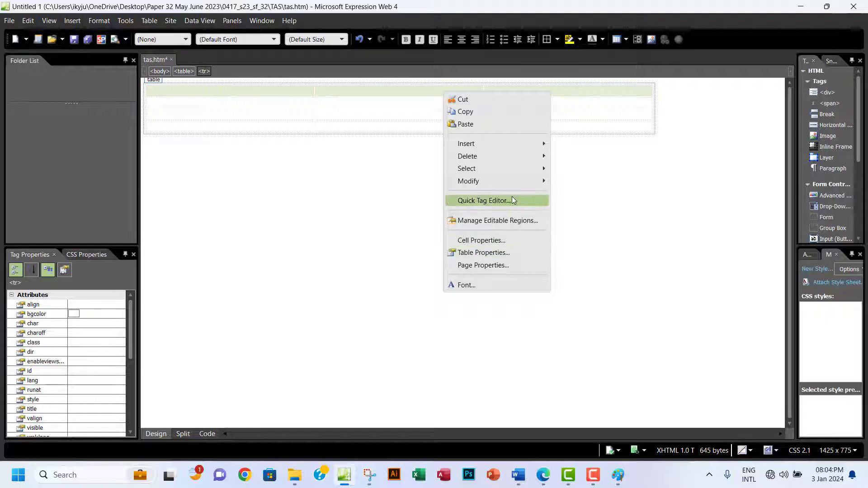
{"action": "mouse_move", "coordinate": [498, 182]}
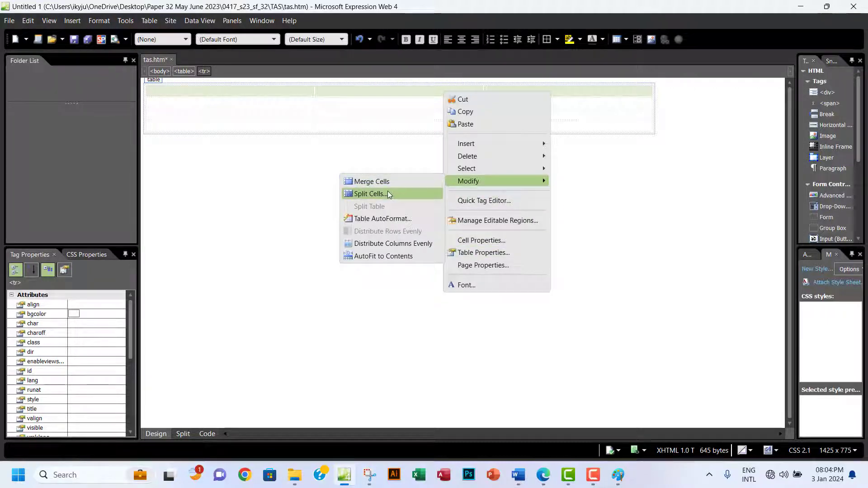
{"action": "left_click", "coordinate": [367, 181]}
{"action": "left_click", "coordinate": [230, 90]}
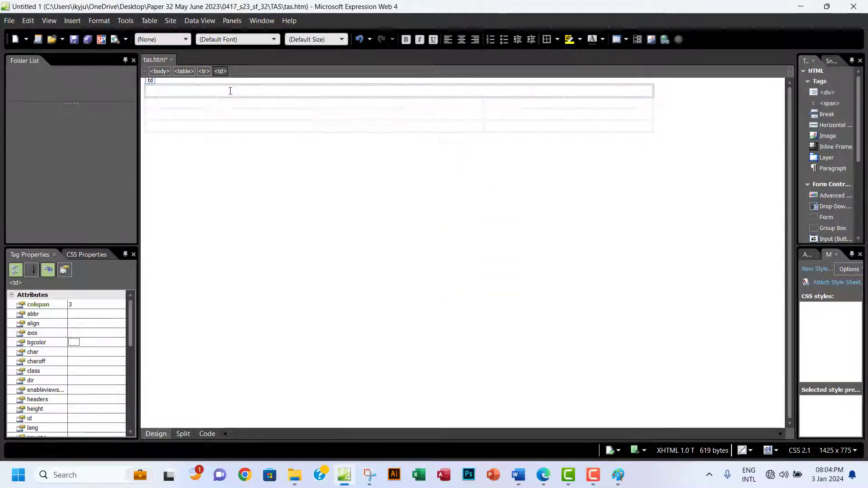
{"action": "key", "text": "ctrl+z"}
{"action": "key", "text": "ctrl+z"}
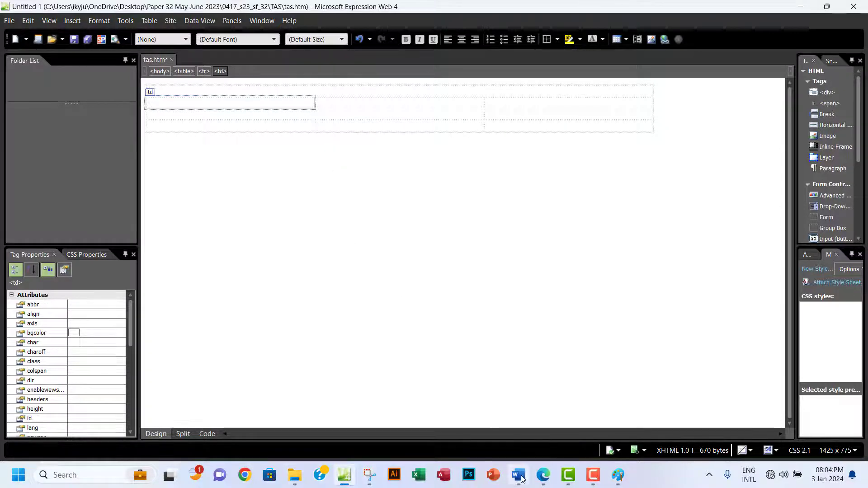
Merge the first two cells of the second row into one cell.
{"action": "left_click", "coordinate": [546, 479]}
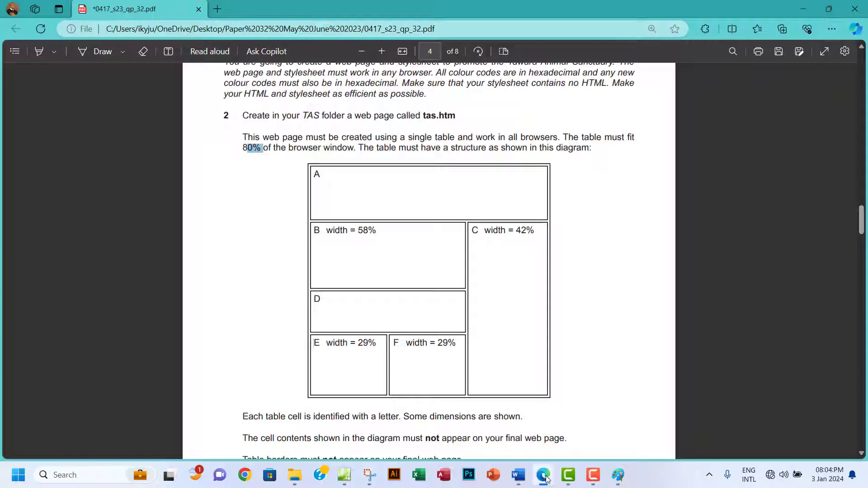
{"action": "left_click", "coordinate": [546, 478]}
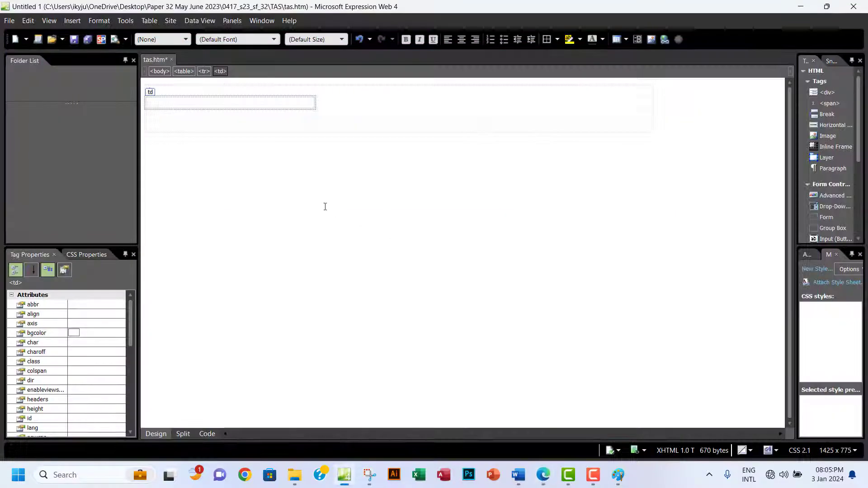
{"action": "left_click_drag", "start_coordinate": [254, 101], "coordinate": [368, 104]}
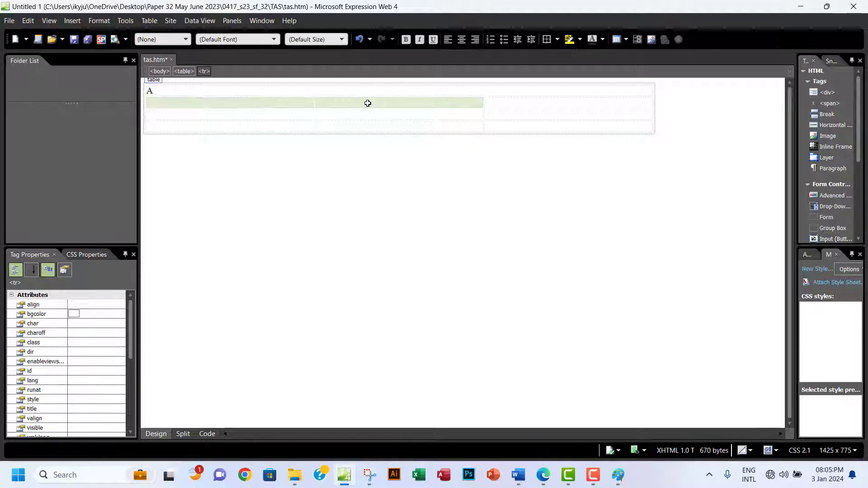
{"action": "right_click", "coordinate": [368, 103]}
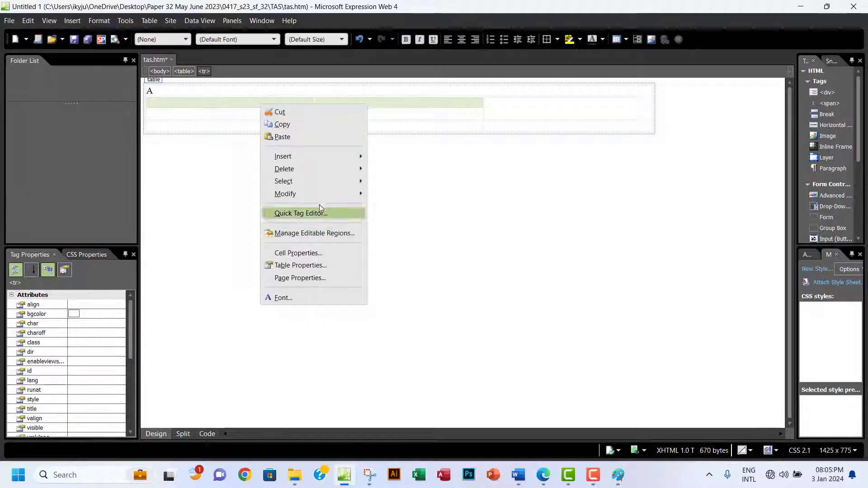
{"action": "mouse_move", "coordinate": [316, 197]}
{"action": "left_click", "coordinate": [205, 190]}
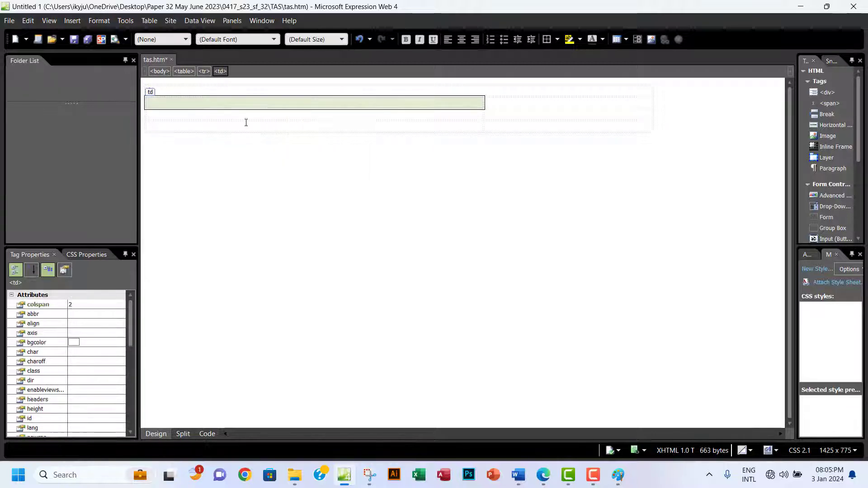
{"action": "left_click", "coordinate": [217, 103]}
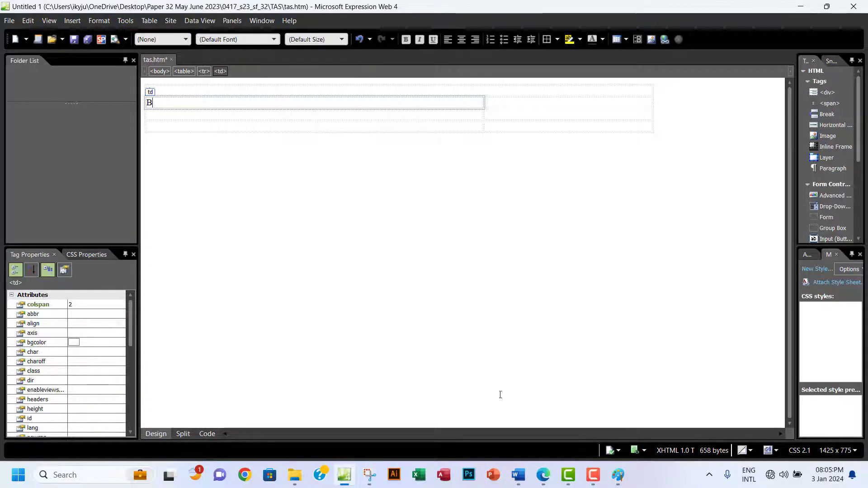
Merge the first two cells of the third row and label the result D.
{"action": "left_click", "coordinate": [543, 475]}
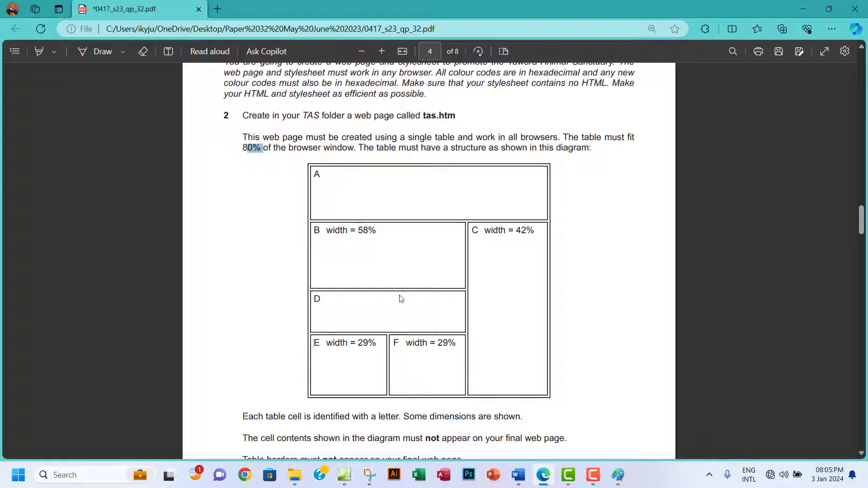
{"action": "scroll", "coordinate": [401, 298], "scroll_direction": "down", "scroll_amount": 1}
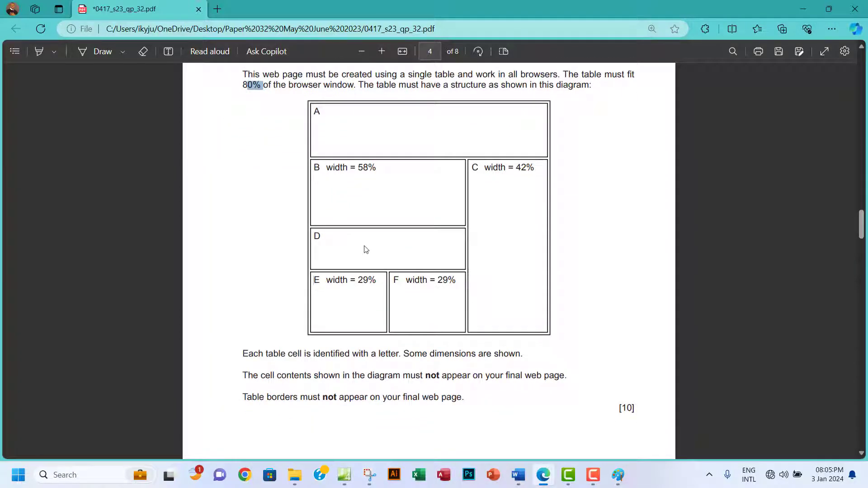
{"action": "left_click", "coordinate": [344, 475]}
{"action": "left_click", "coordinate": [177, 113]}
{"action": "left_click_drag", "start_coordinate": [177, 113], "coordinate": [370, 110]}
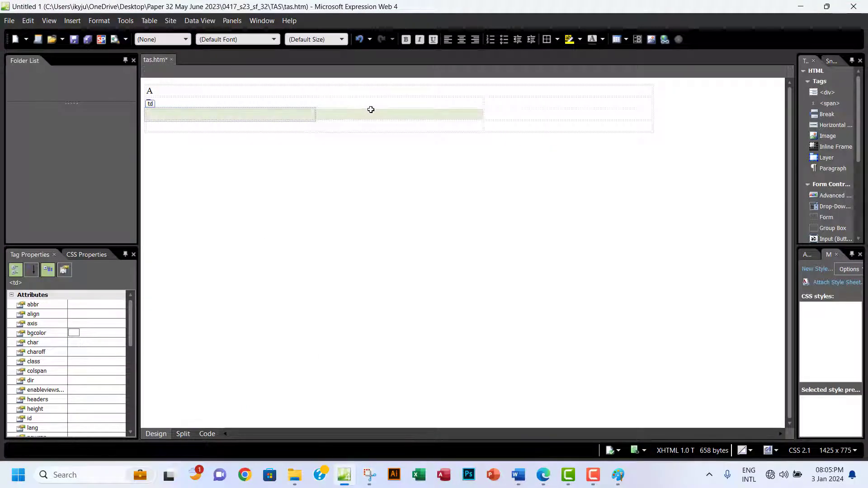
{"action": "right_click", "coordinate": [389, 114]}
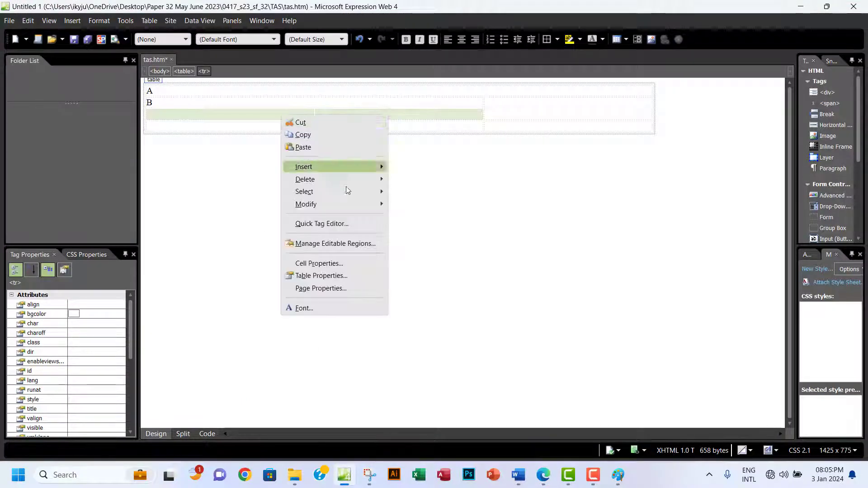
{"action": "mouse_move", "coordinate": [349, 204]}
{"action": "left_click", "coordinate": [227, 207]}
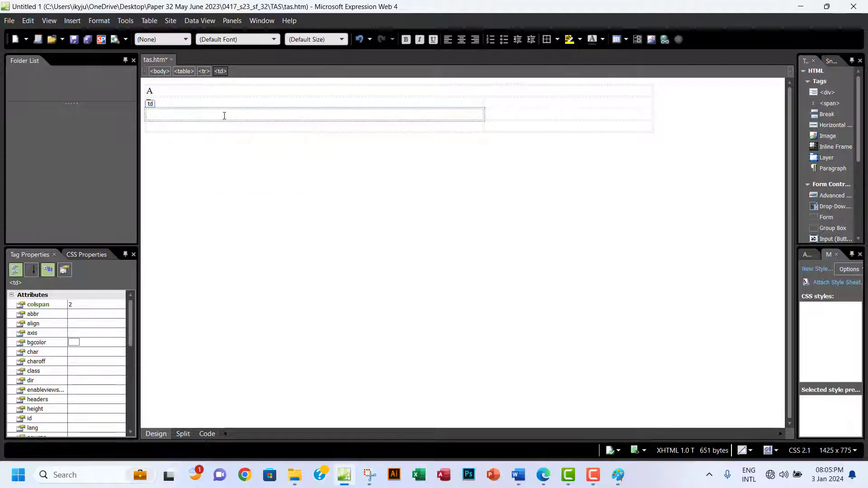
{"action": "type", "text": "D"}
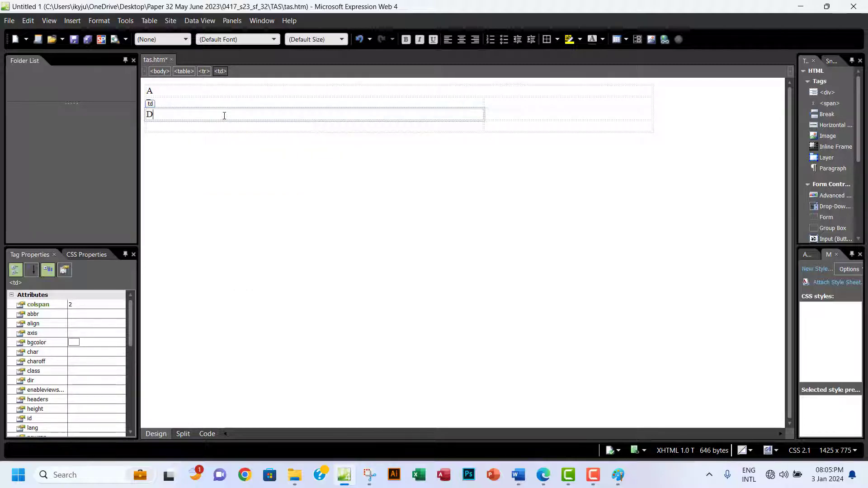
Label the bottom row's first two cells E and F.
{"action": "left_click", "coordinate": [543, 476]}
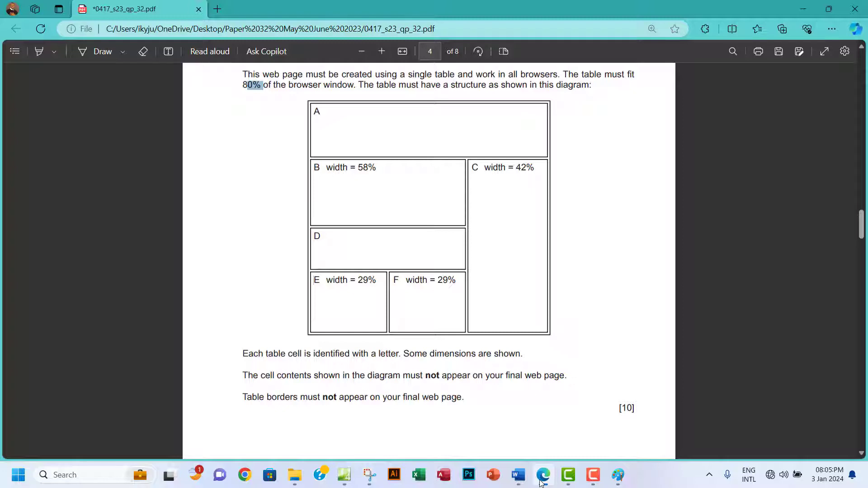
{"action": "left_click", "coordinate": [542, 479]}
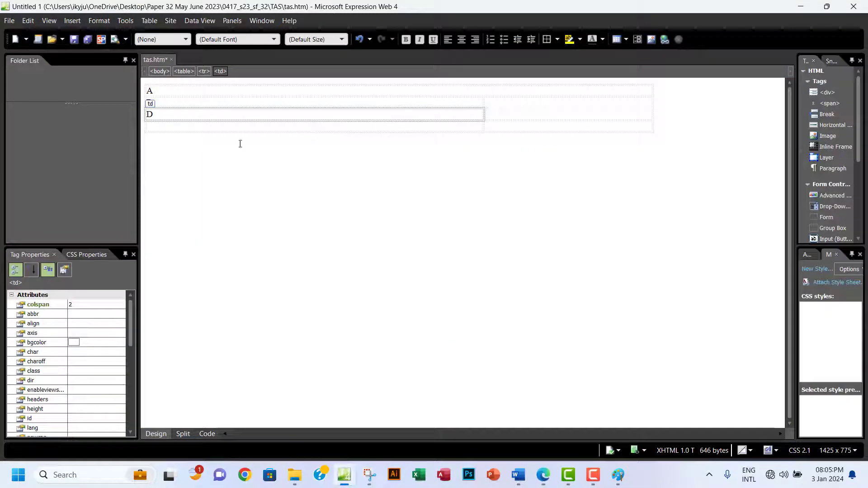
{"action": "left_click", "coordinate": [217, 129]}
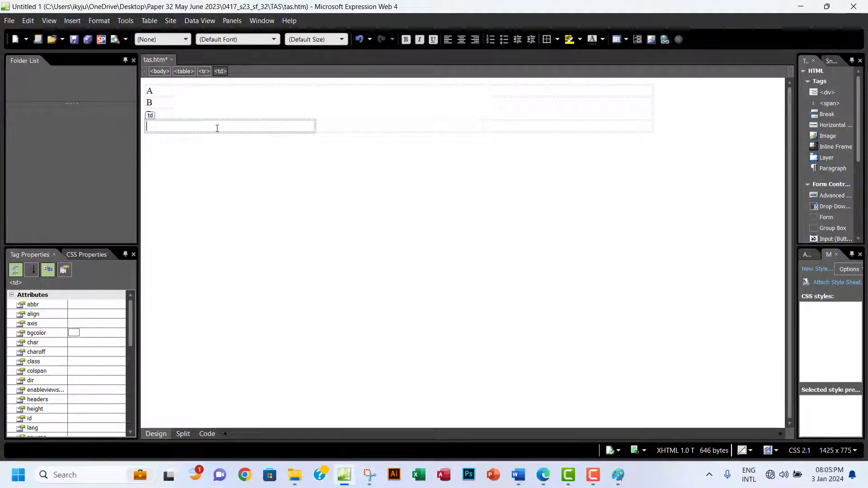
{"action": "type", "text": "E"}
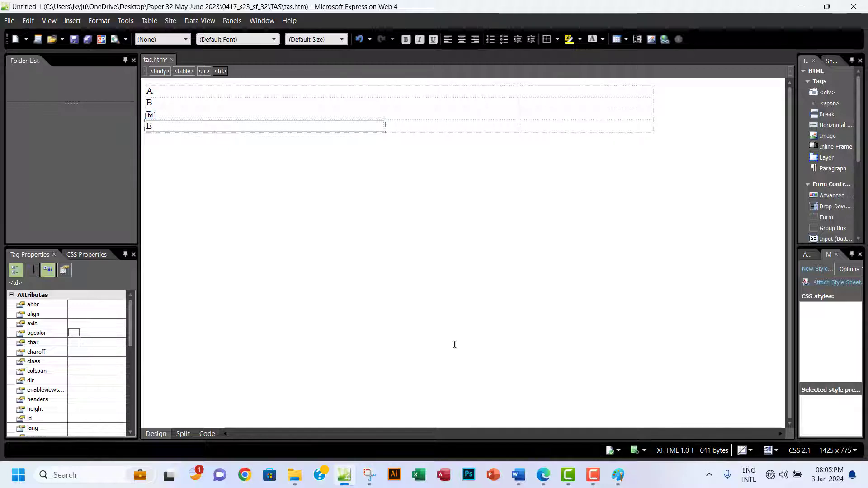
{"action": "left_click", "coordinate": [545, 478]}
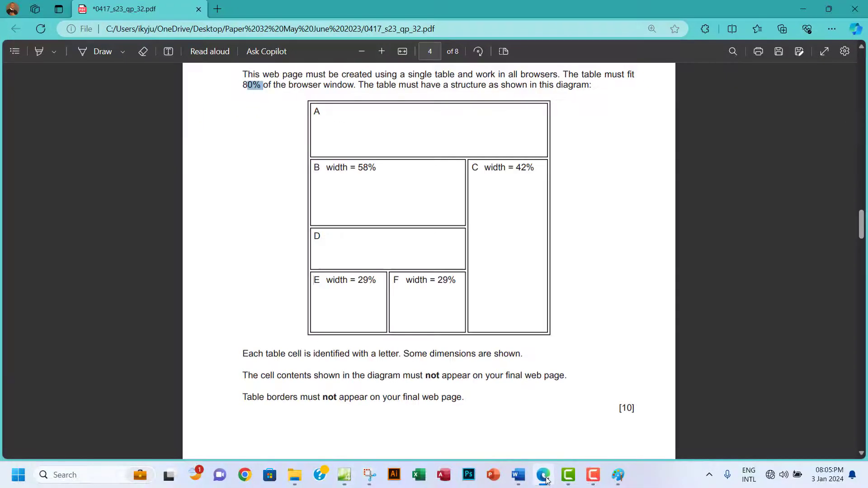
{"action": "left_click", "coordinate": [545, 479]}
{"action": "left_click", "coordinate": [403, 125]}
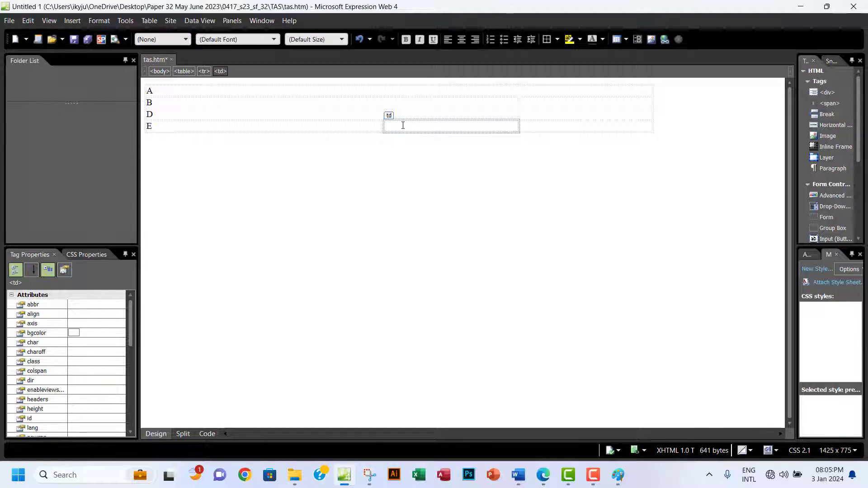
{"action": "type", "text": "F"}
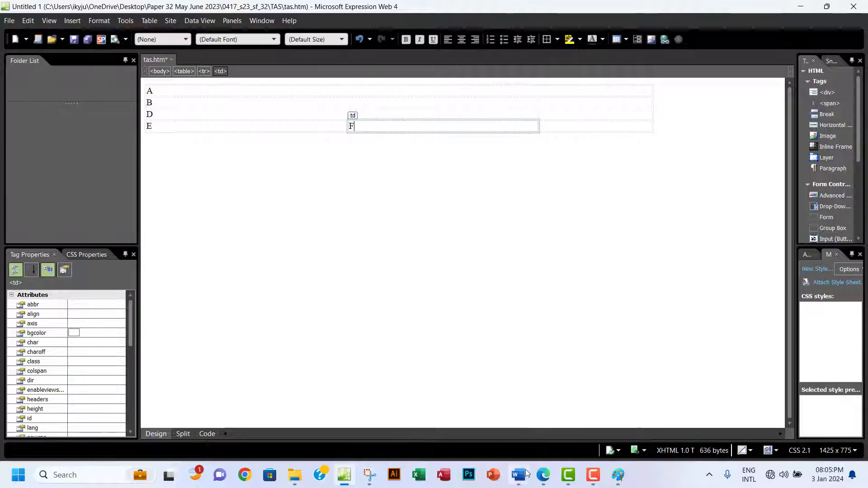
Merge the three right-column cells into one tall cell and label it C.
{"action": "left_click", "coordinate": [543, 478]}
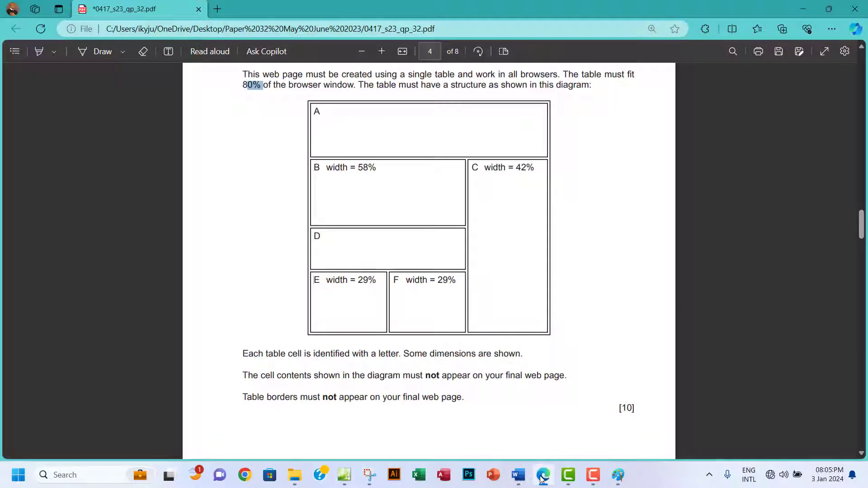
{"action": "left_click", "coordinate": [542, 478]}
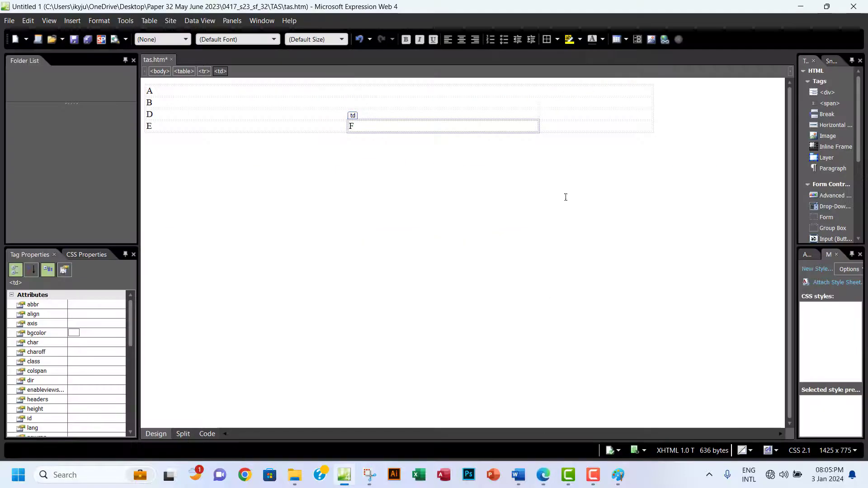
{"action": "left_click_drag", "start_coordinate": [575, 101], "coordinate": [580, 124]}
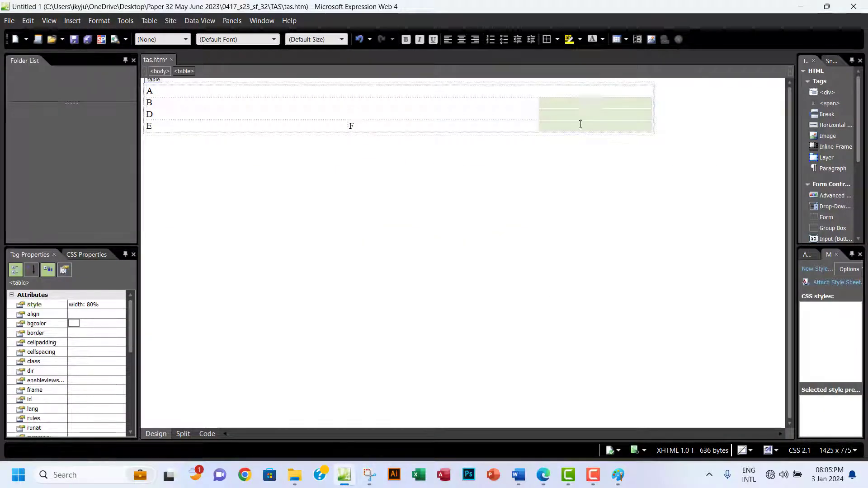
{"action": "right_click", "coordinate": [581, 116]}
{"action": "mouse_move", "coordinate": [535, 210]}
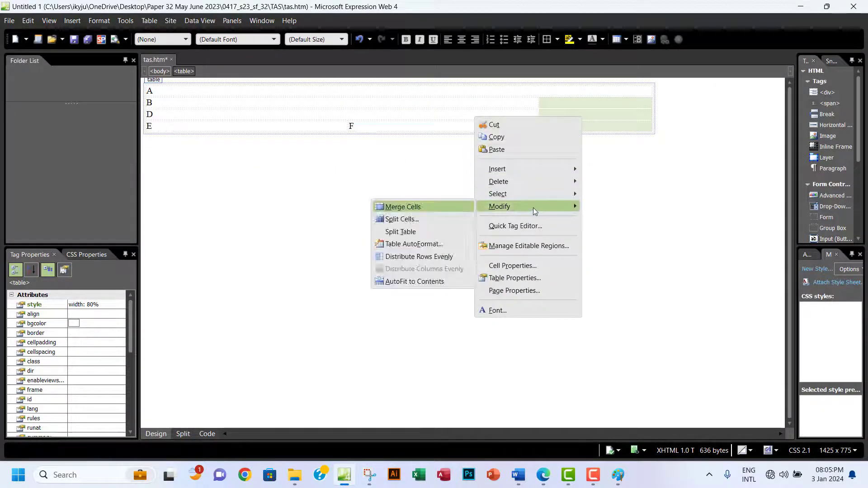
{"action": "left_click", "coordinate": [424, 208]}
{"action": "left_click", "coordinate": [568, 109]}
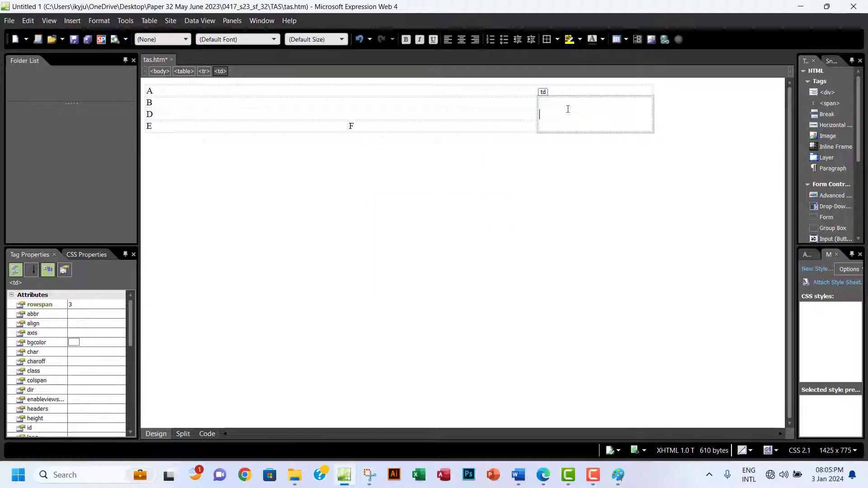
{"action": "left_click", "coordinate": [543, 475]}
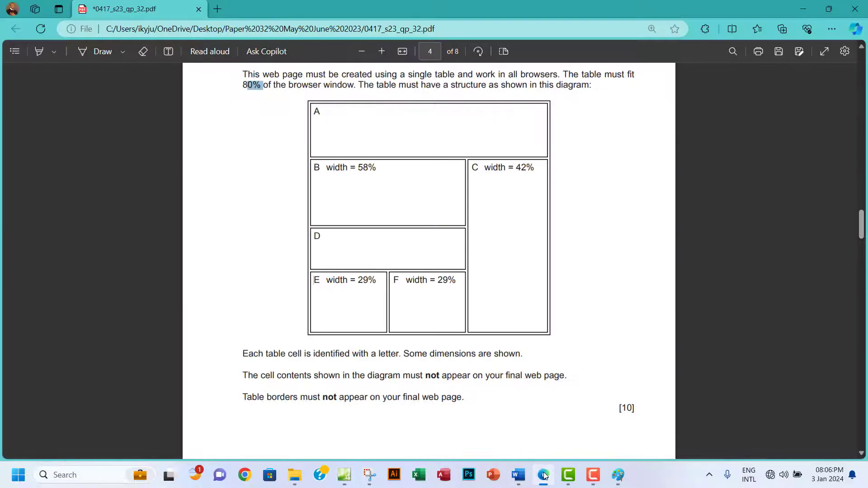
{"action": "left_click", "coordinate": [543, 474]}
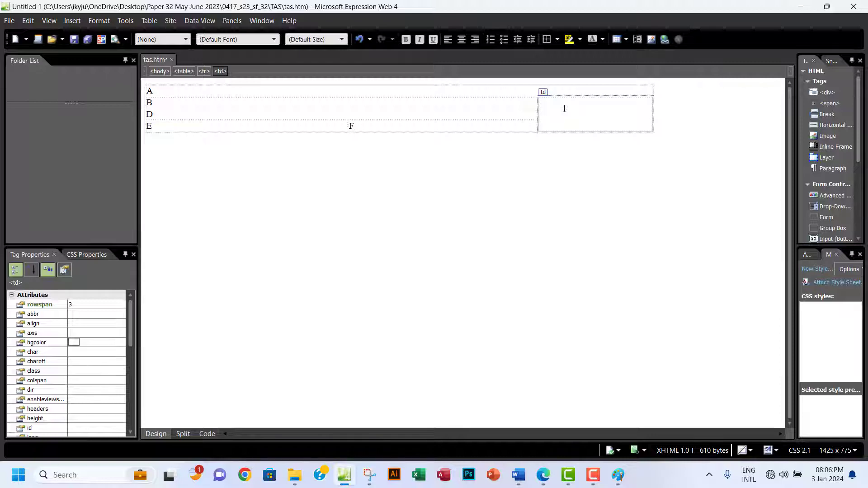
{"action": "type", "text": "C"}
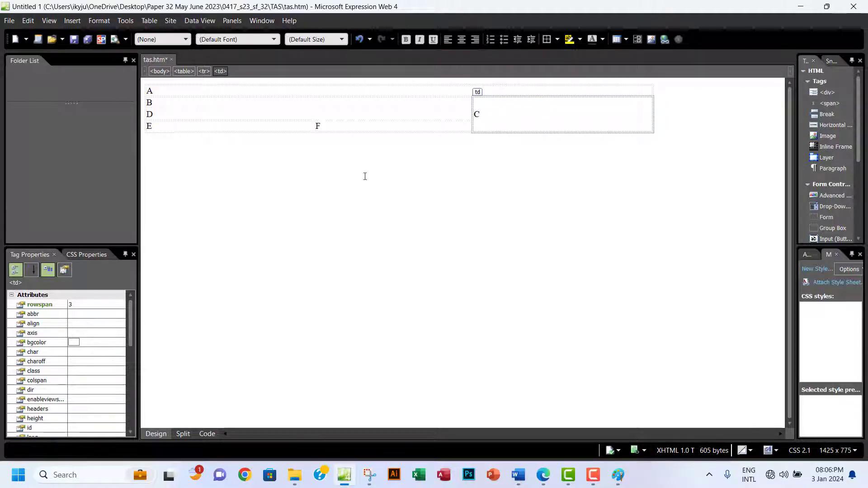
In cell B's Cell Properties, specify a width of 58 percent and apply it.
{"action": "left_click", "coordinate": [544, 477]}
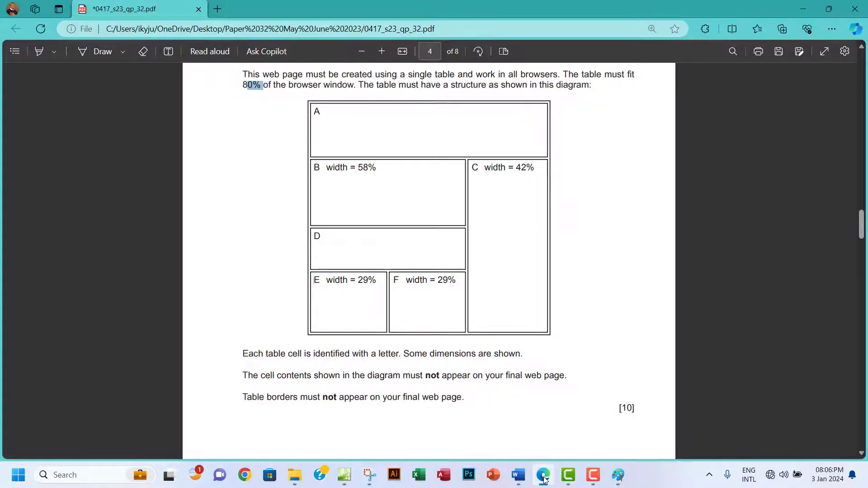
{"action": "left_click", "coordinate": [544, 477]}
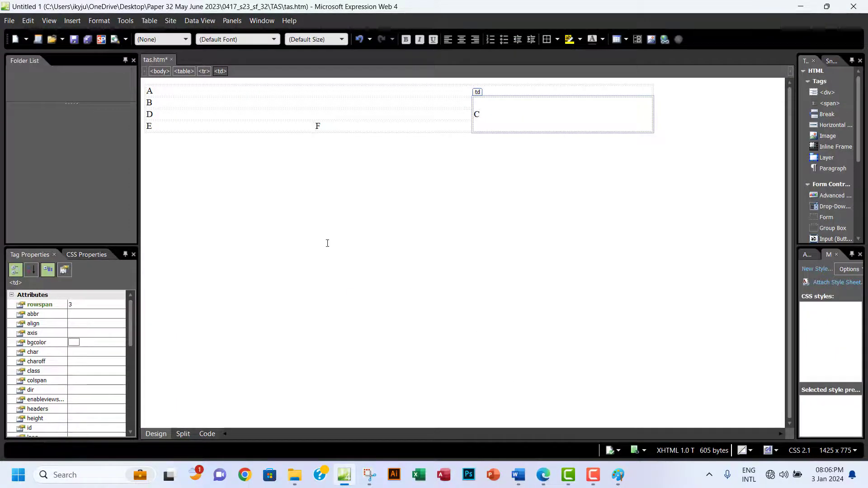
{"action": "left_click", "coordinate": [252, 103]}
{"action": "right_click", "coordinate": [252, 103]}
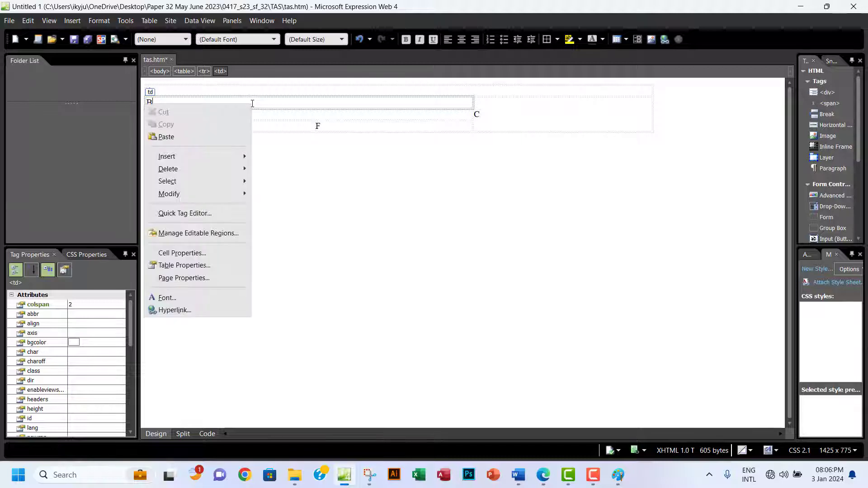
{"action": "left_click", "coordinate": [200, 254]}
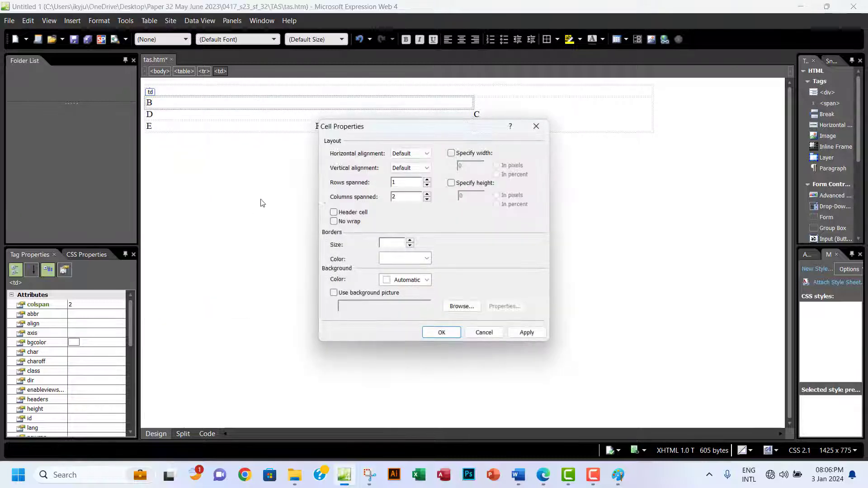
{"action": "left_click", "coordinate": [451, 155]}
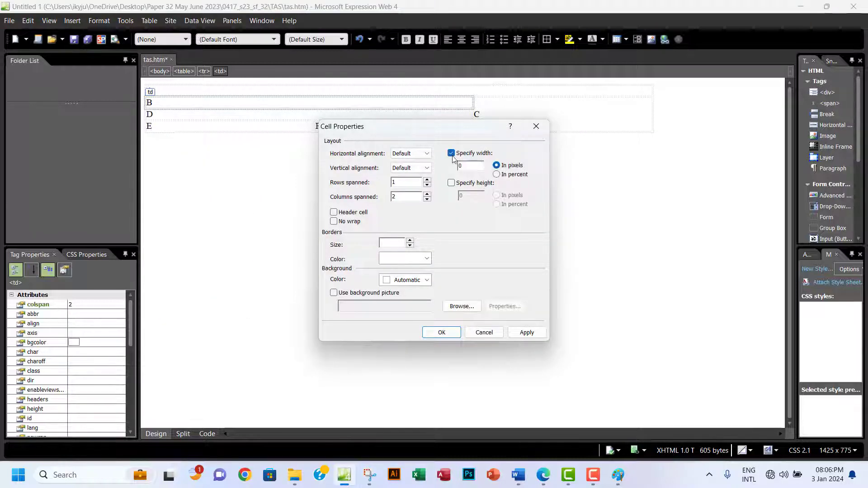
{"action": "left_click", "coordinate": [498, 175]}
{"action": "left_click_drag", "start_coordinate": [476, 168], "coordinate": [457, 169]}
{"action": "left_click", "coordinate": [542, 476]}
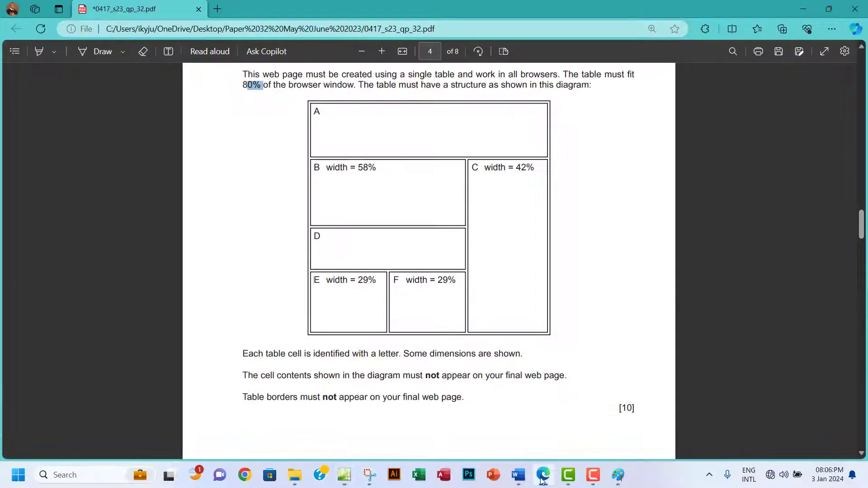
{"action": "left_click", "coordinate": [542, 476]}
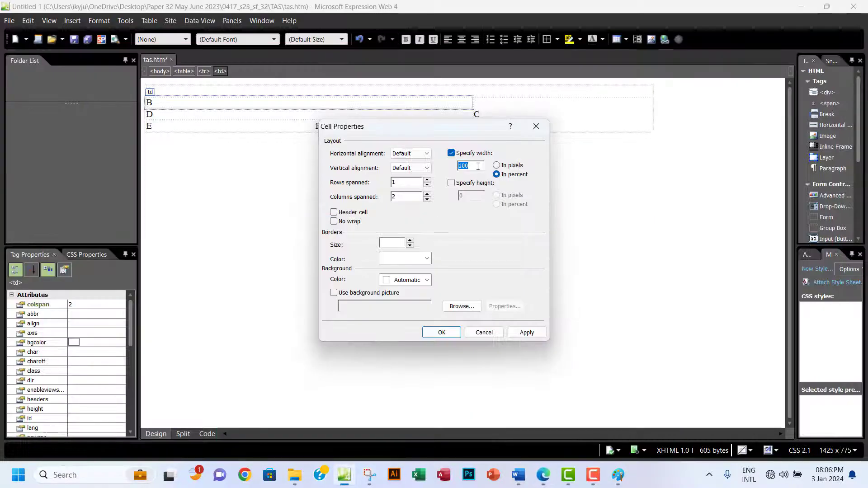
{"action": "type", "text": "58"}
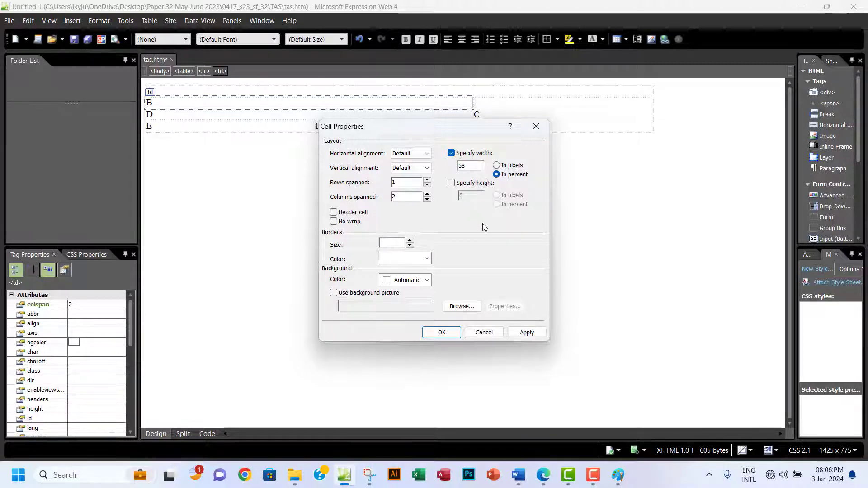
{"action": "left_click", "coordinate": [527, 332]}
{"action": "left_click", "coordinate": [435, 333]}
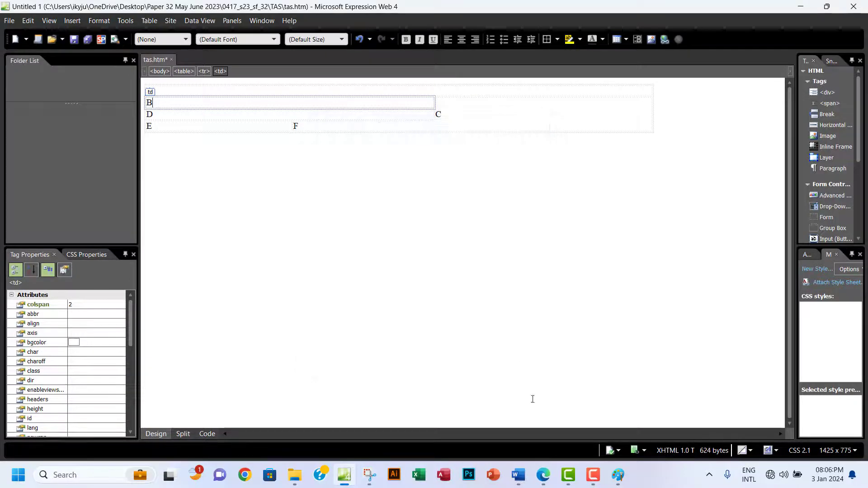
Give cell E a fixed width of 29 percent.
{"action": "left_click", "coordinate": [543, 480]}
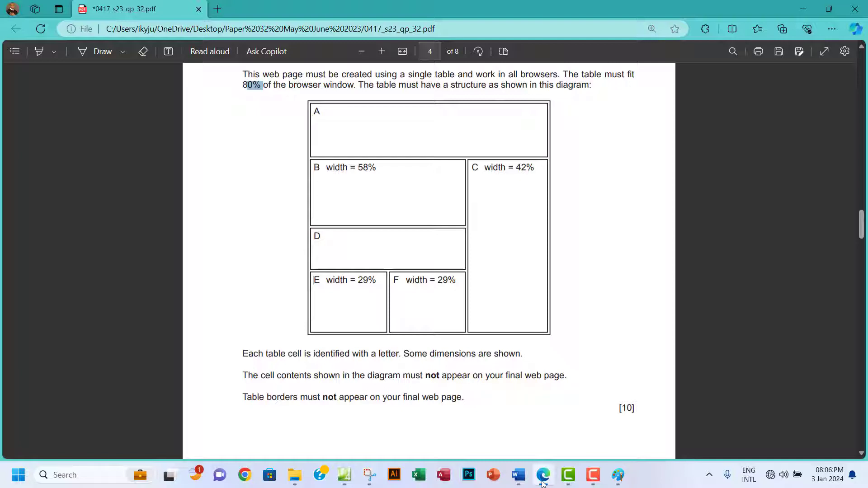
{"action": "left_click", "coordinate": [543, 482]}
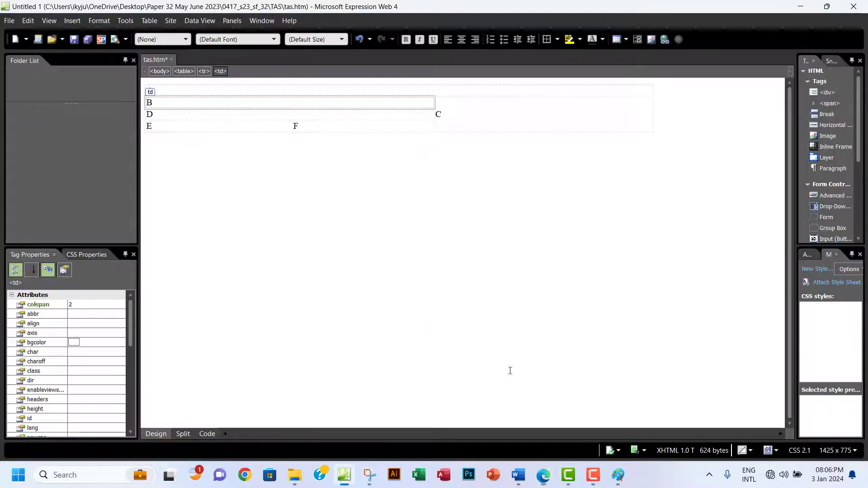
{"action": "left_click", "coordinate": [229, 128]}
{"action": "right_click", "coordinate": [229, 128]}
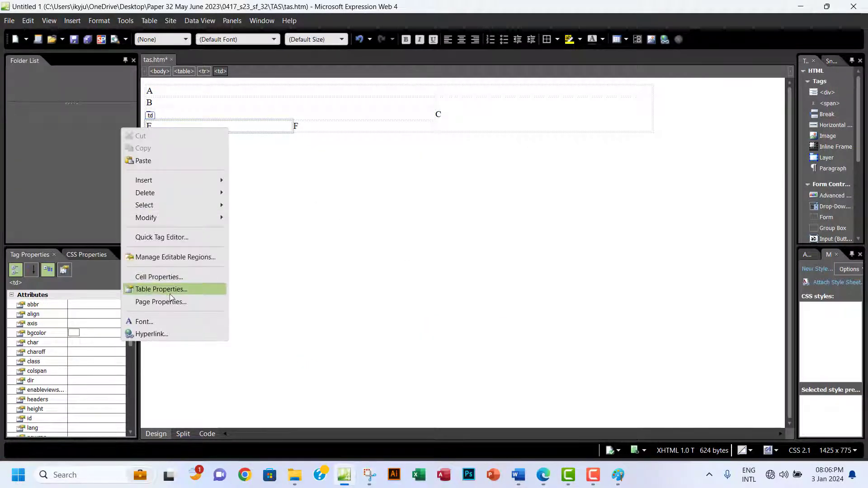
{"action": "left_click", "coordinate": [178, 280]}
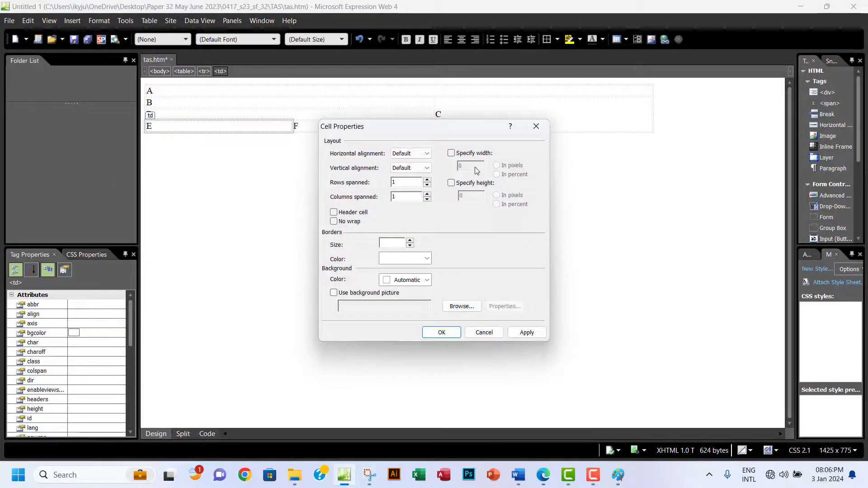
{"action": "left_click", "coordinate": [451, 153]}
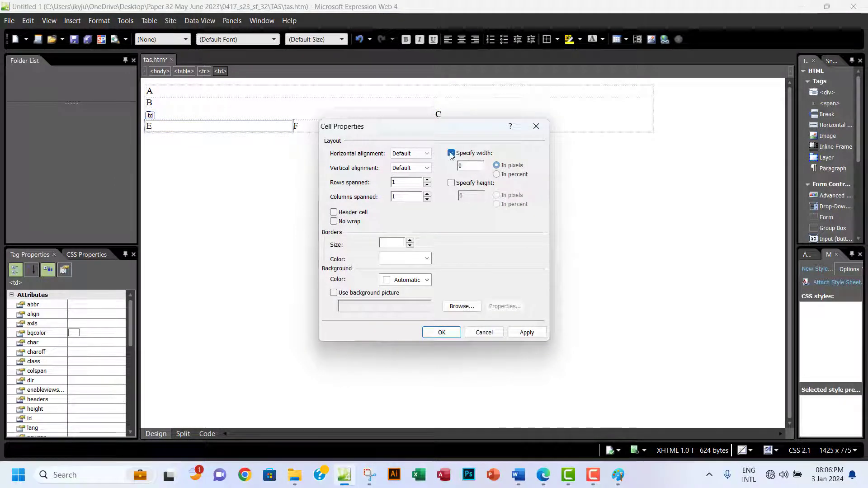
{"action": "left_click", "coordinate": [497, 175]}
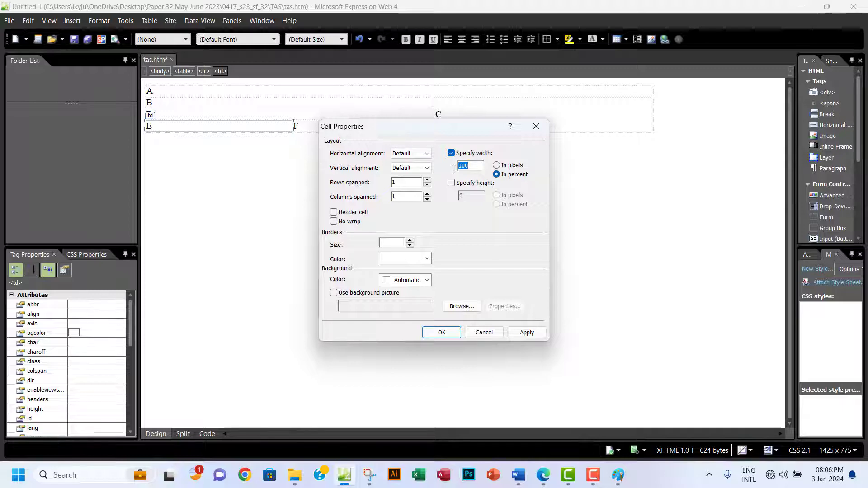
{"action": "left_click_drag", "start_coordinate": [470, 166], "coordinate": [454, 173]}
{"action": "type", "text": "2"}
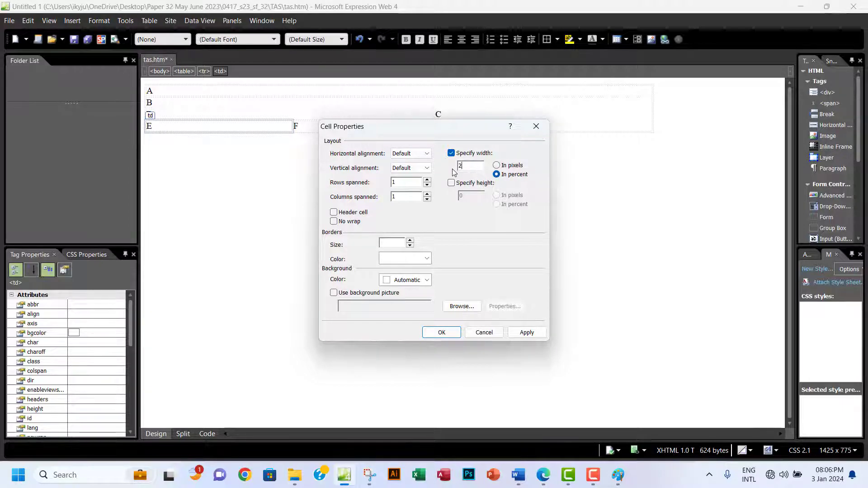
{"action": "type", "text": "9"}
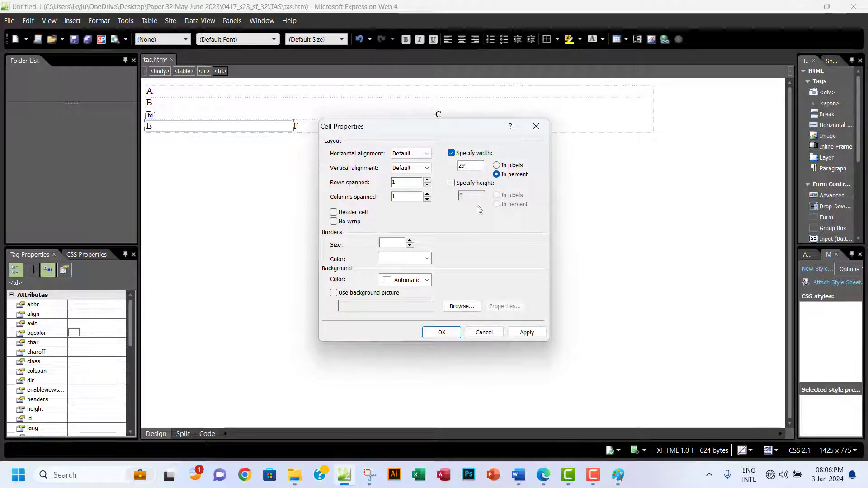
{"action": "left_click", "coordinate": [544, 475]}
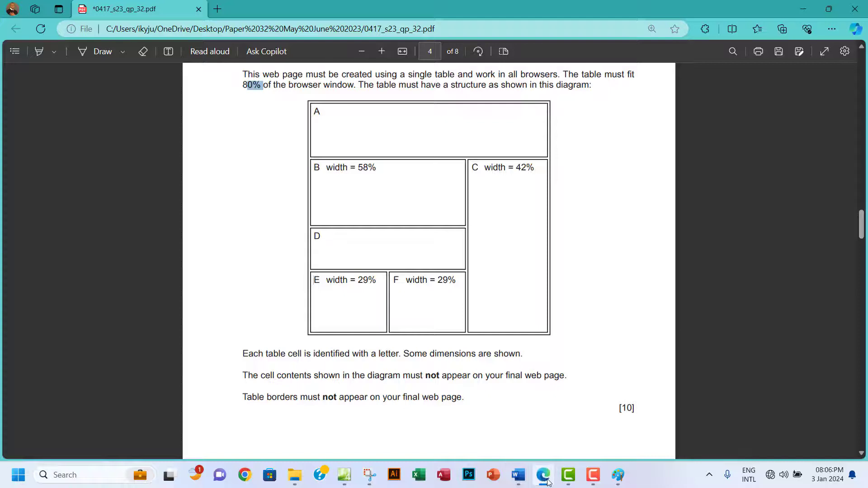
{"action": "left_click", "coordinate": [544, 476]}
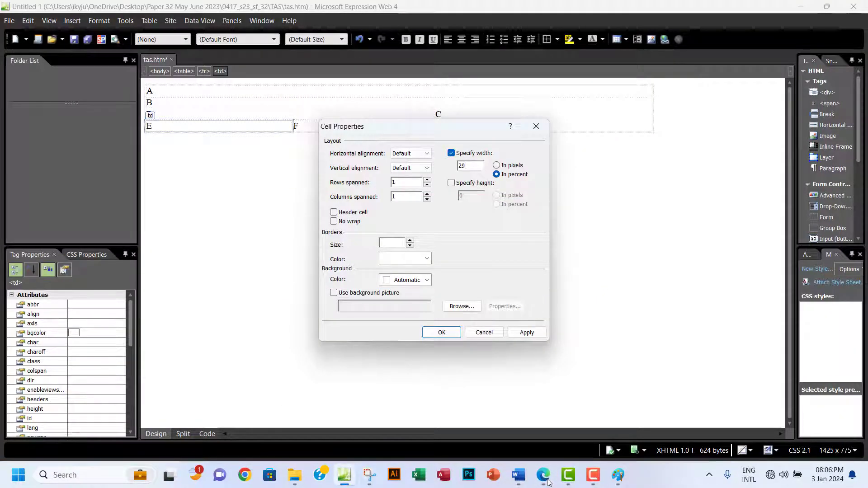
{"action": "left_click", "coordinate": [524, 333]}
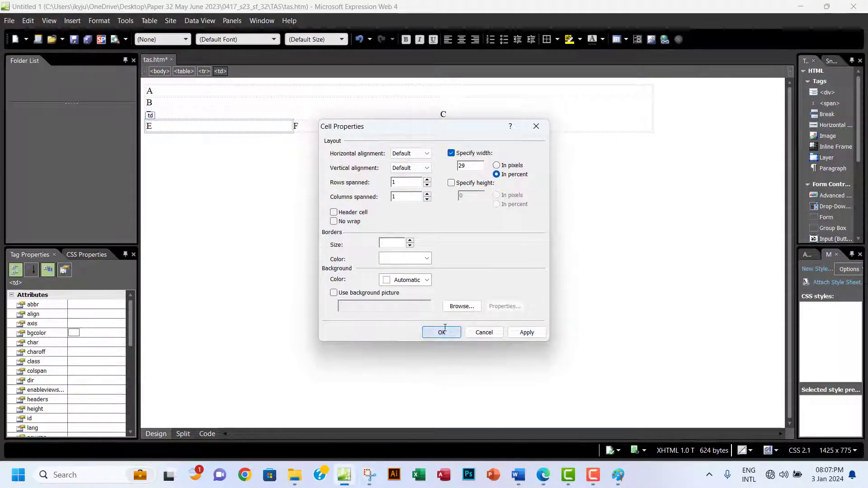
{"action": "left_click", "coordinate": [442, 332]}
Give cell F a fixed width of 29 percent.
{"action": "left_click", "coordinate": [330, 129]}
{"action": "right_click", "coordinate": [330, 129]}
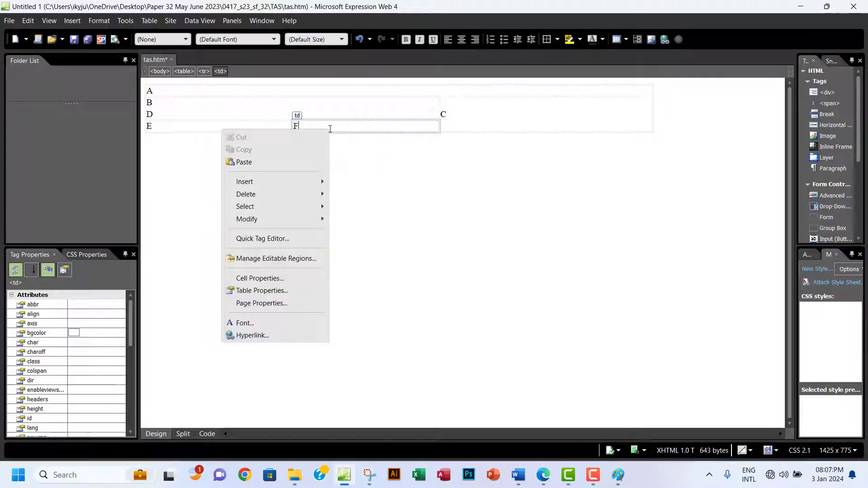
{"action": "left_click", "coordinate": [258, 279]}
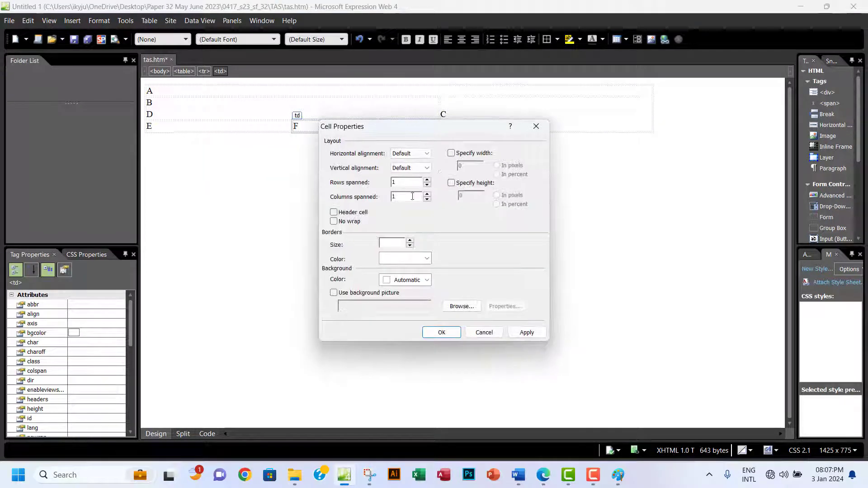
{"action": "left_click", "coordinate": [452, 153]}
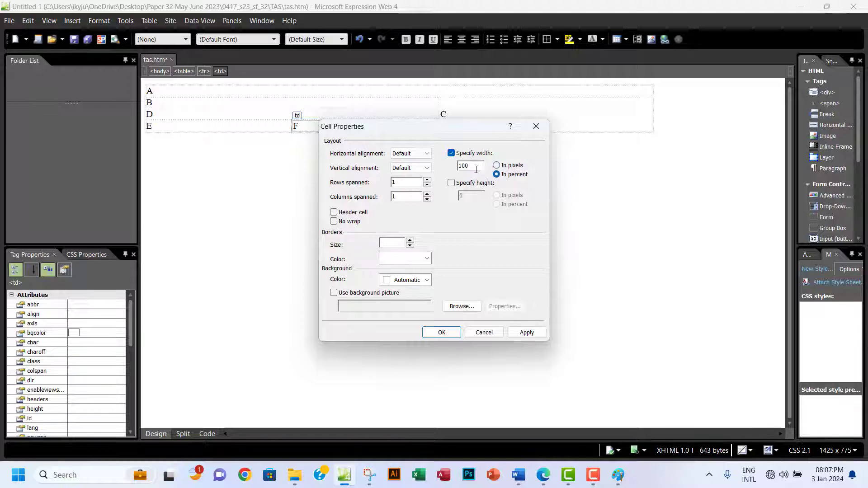
{"action": "left_click_drag", "start_coordinate": [476, 170], "coordinate": [453, 168]}
{"action": "type", "text": "29"}
{"action": "left_click", "coordinate": [525, 334]}
{"action": "left_click", "coordinate": [442, 332]}
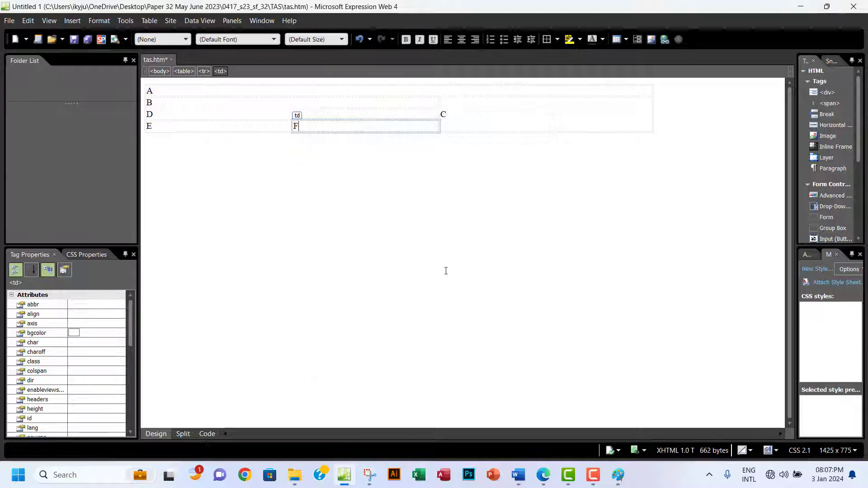
Give cell C a fixed width of 42 percent.
{"action": "left_click", "coordinate": [544, 475]}
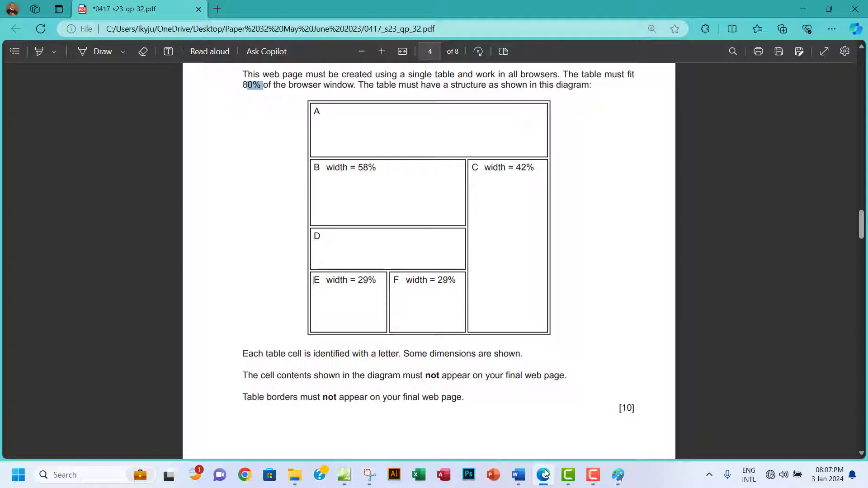
{"action": "left_click", "coordinate": [545, 474]}
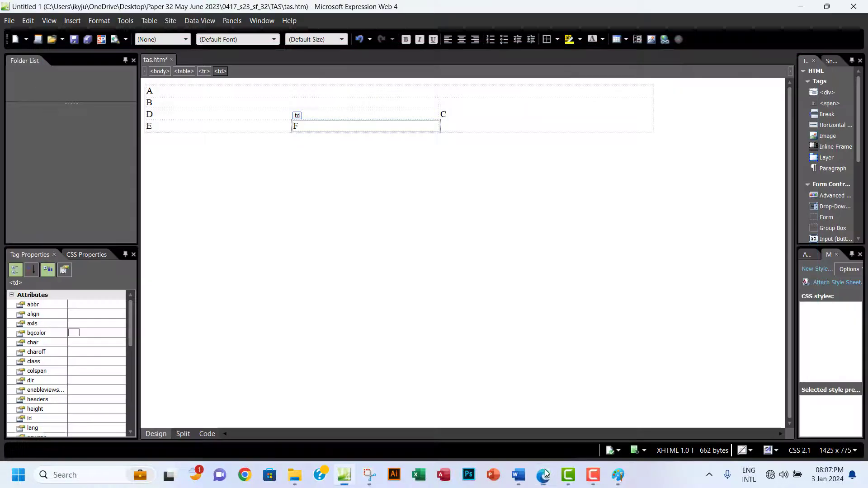
{"action": "left_click", "coordinate": [491, 107]}
{"action": "right_click", "coordinate": [491, 108]}
{"action": "left_click", "coordinate": [443, 255]}
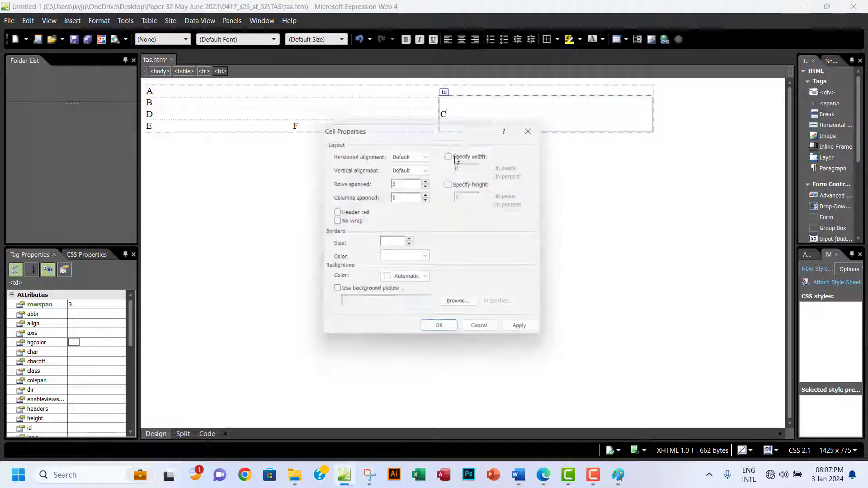
{"action": "left_click", "coordinate": [451, 154]}
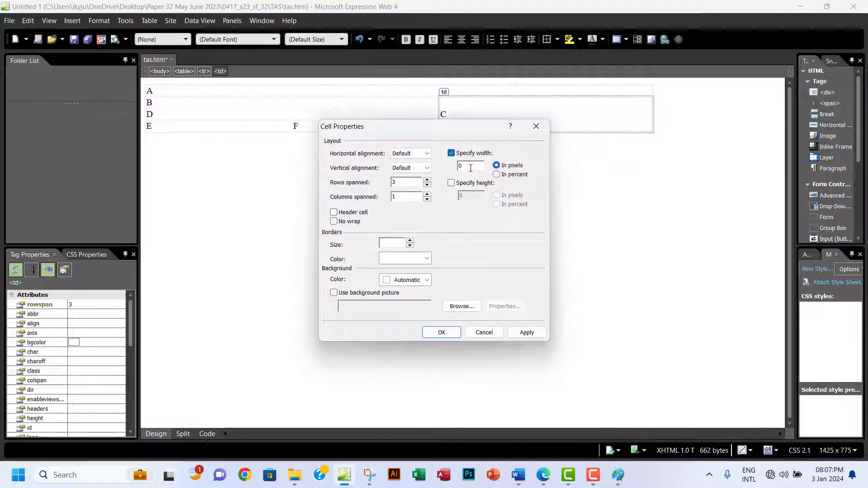
{"action": "left_click", "coordinate": [496, 174]}
{"action": "left_click_drag", "start_coordinate": [474, 166], "coordinate": [452, 169]}
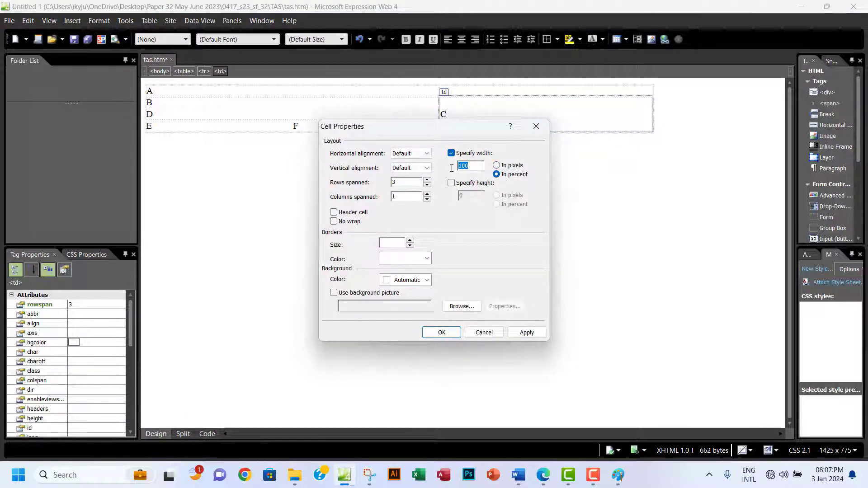
{"action": "type", "text": "42"}
{"action": "left_click", "coordinate": [443, 333]}
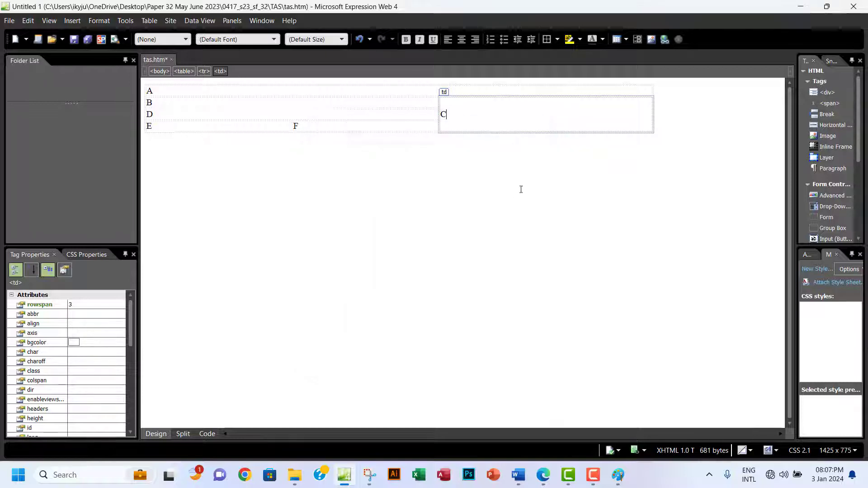
{"action": "left_click", "coordinate": [544, 475]}
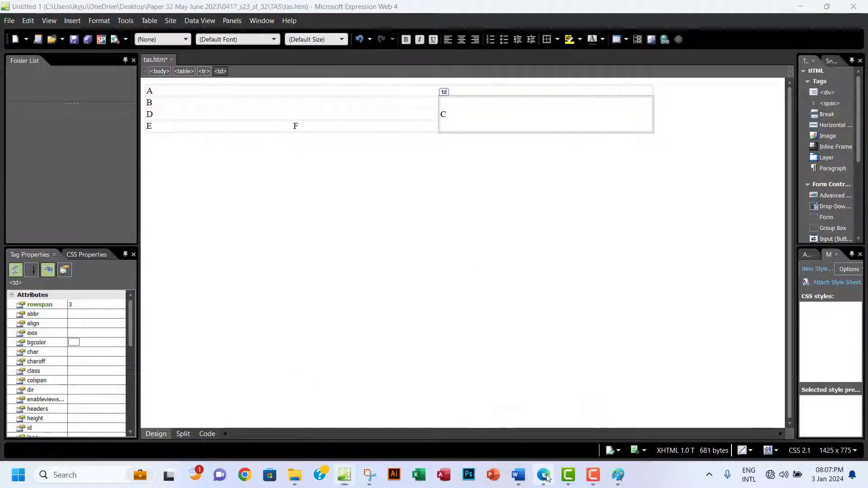
Highlight the three notes below the table diagram in green.
{"action": "scroll", "coordinate": [391, 352], "scroll_direction": "down", "scroll_amount": 2}
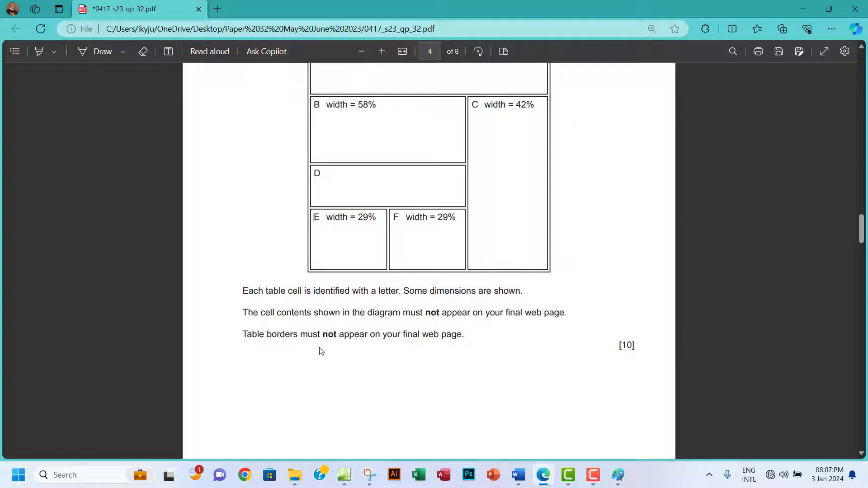
{"action": "left_click_drag", "start_coordinate": [243, 288], "coordinate": [466, 337]}
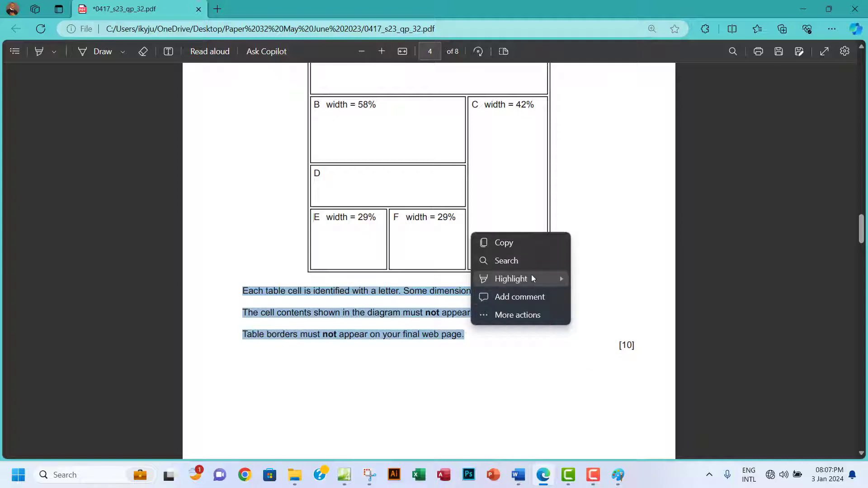
{"action": "mouse_move", "coordinate": [531, 276]}
{"action": "left_click", "coordinate": [593, 299]}
Scroll to page 5 and copy the video file name j2332tiger.mp4.
{"action": "scroll", "coordinate": [410, 336], "scroll_direction": "down", "scroll_amount": 10}
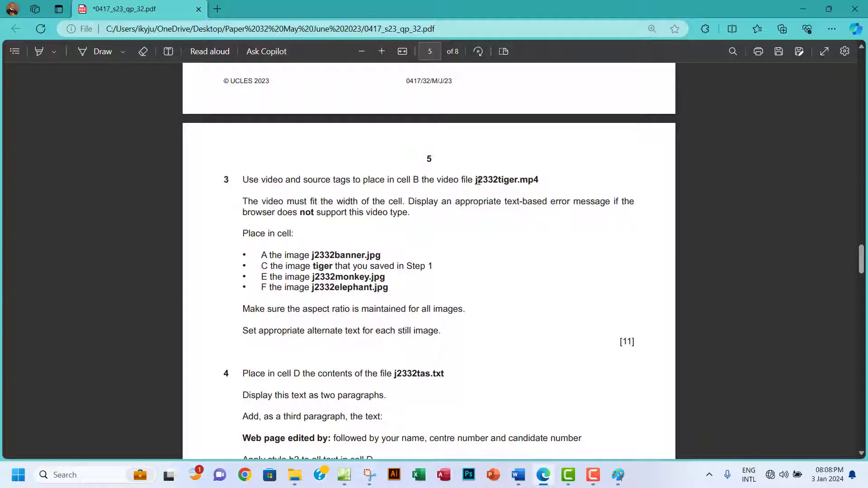
{"action": "left_click_drag", "start_coordinate": [475, 181], "coordinate": [539, 180]}
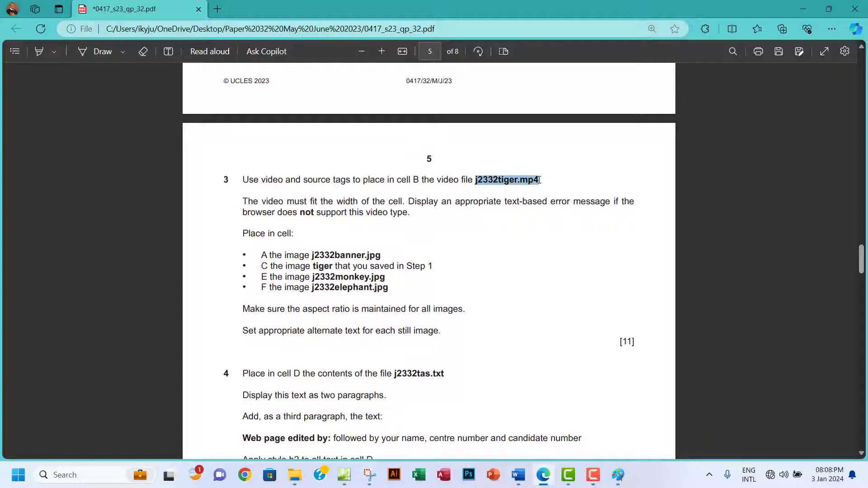
{"action": "left_click", "coordinate": [565, 85]}
{"action": "left_click", "coordinate": [337, 444]}
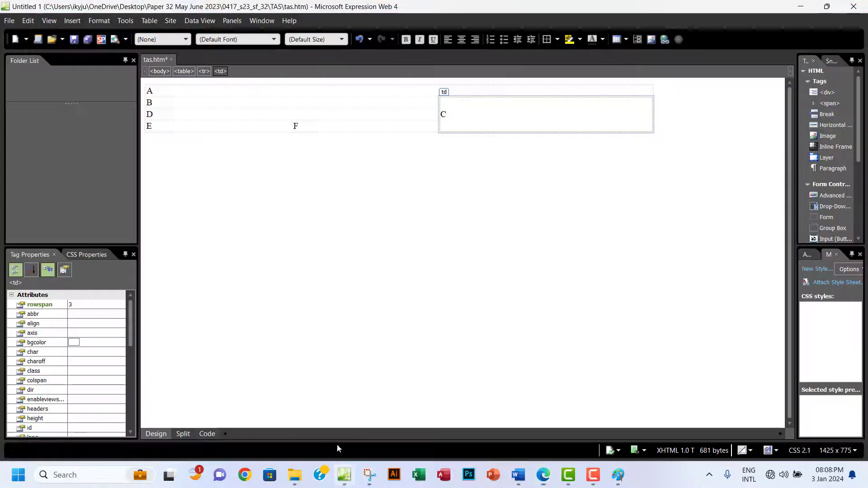
{"action": "left_click", "coordinate": [73, 21]}
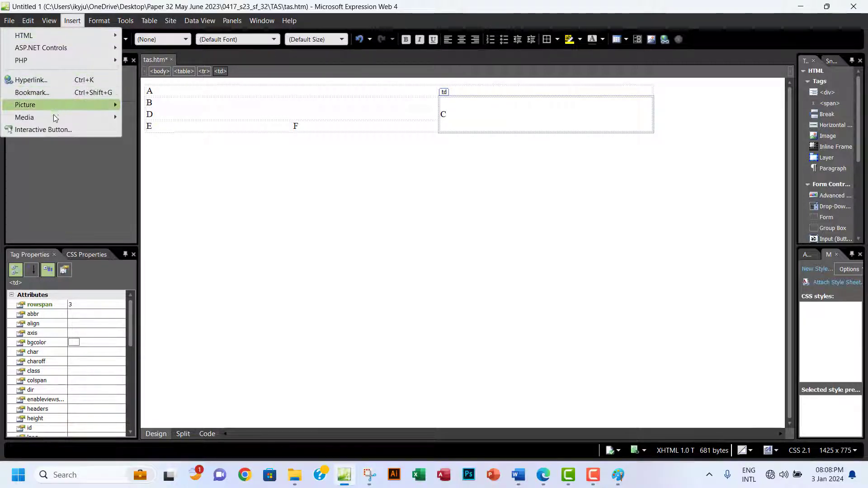
{"action": "mouse_move", "coordinate": [54, 116]}
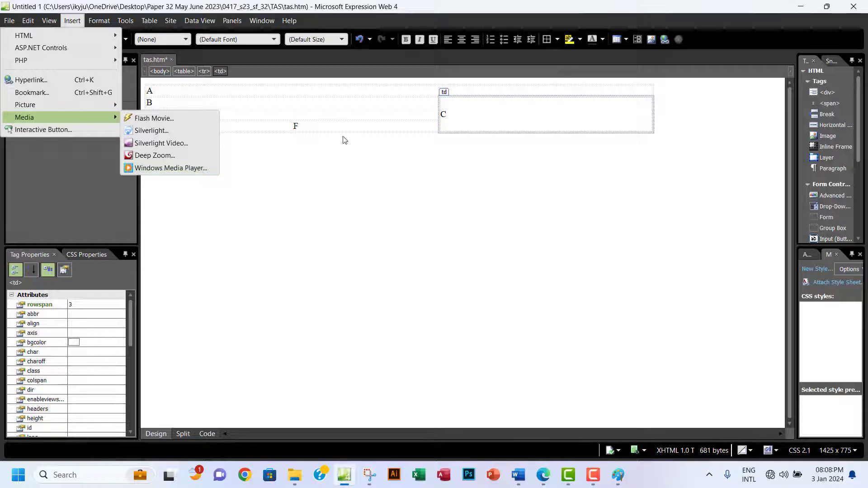
{"action": "left_click", "coordinate": [345, 107]}
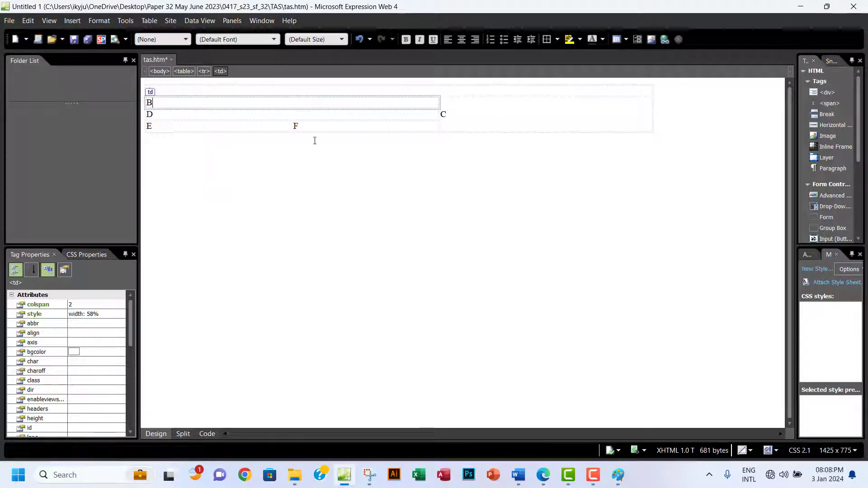
{"action": "left_click", "coordinate": [208, 434]}
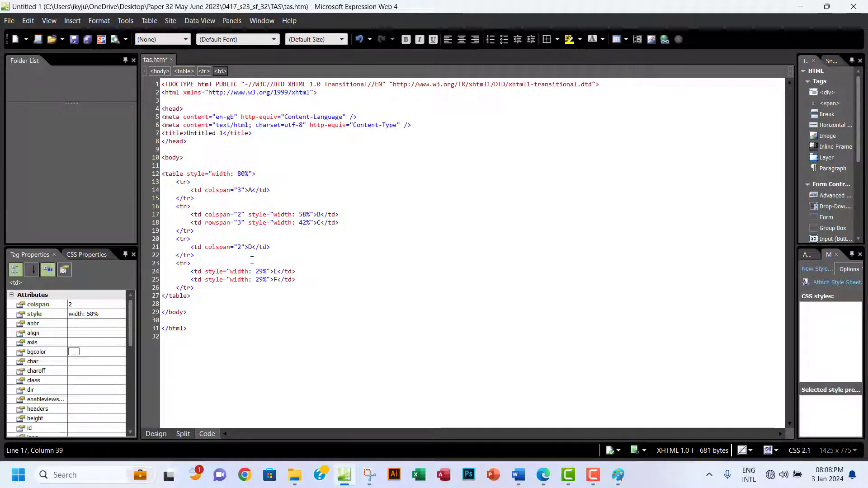
{"action": "left_click", "coordinate": [157, 434]}
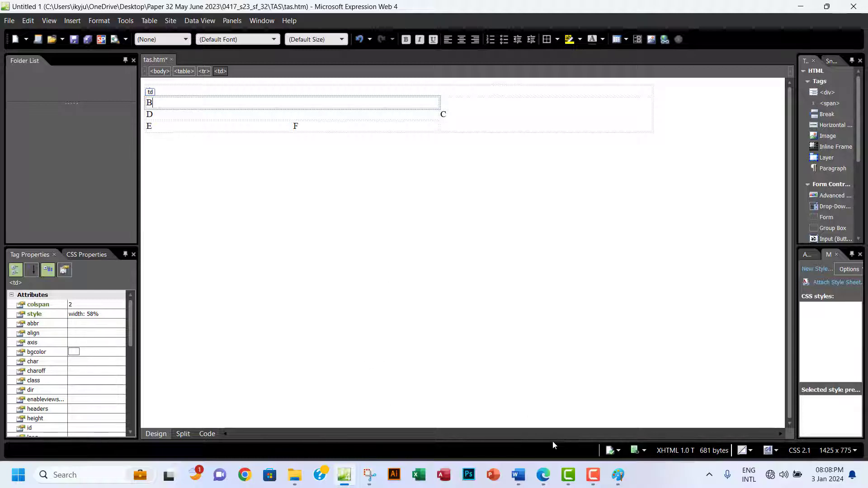
{"action": "mouse_move", "coordinate": [543, 478]}
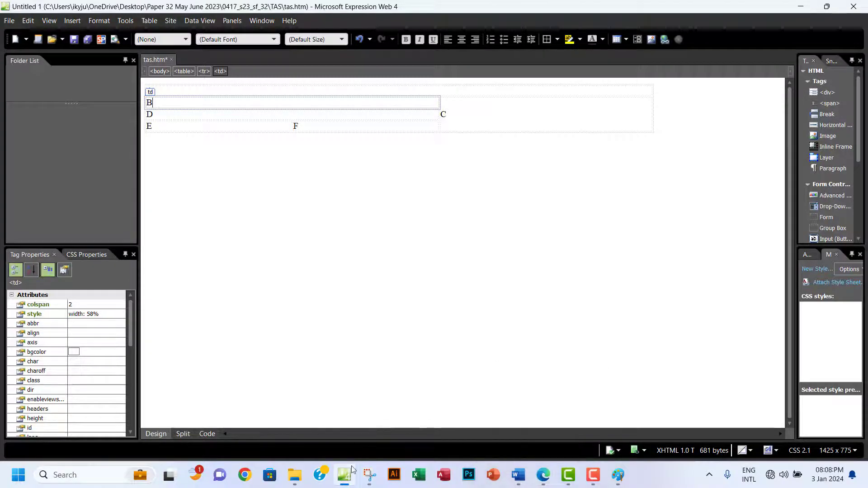
{"action": "left_click", "coordinate": [349, 477]}
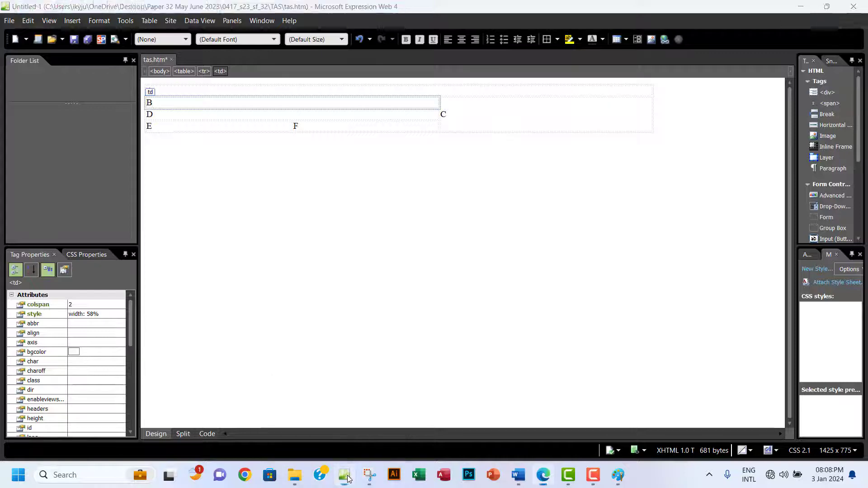
{"action": "left_click", "coordinate": [350, 478]}
{"action": "left_click", "coordinate": [540, 479]}
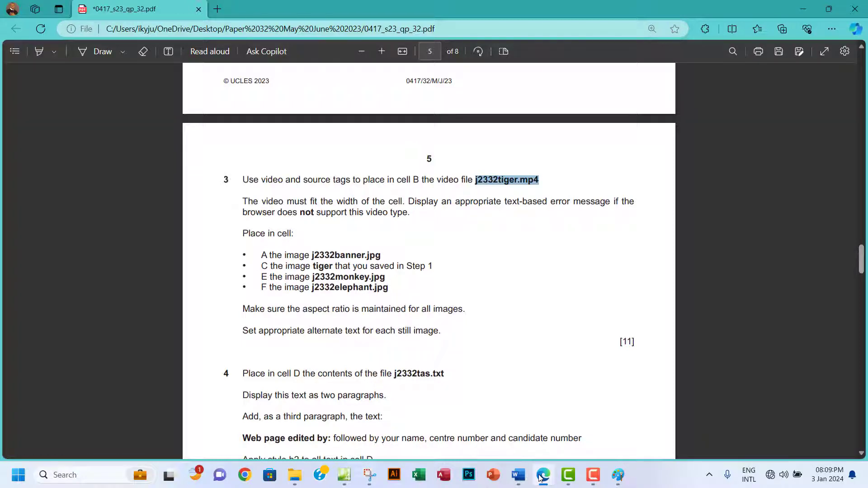
{"action": "left_click", "coordinate": [540, 478]}
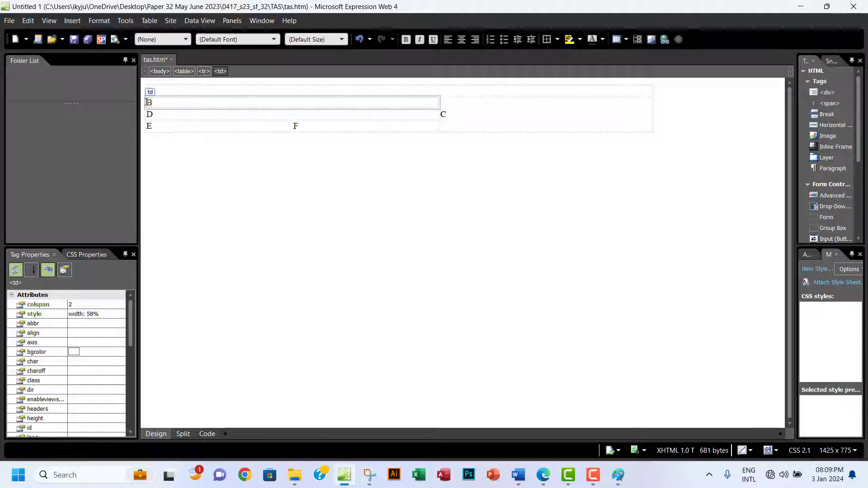
In Code view, replace cell B's placeholder letter with a <video> tag.
{"action": "left_click", "coordinate": [207, 433]}
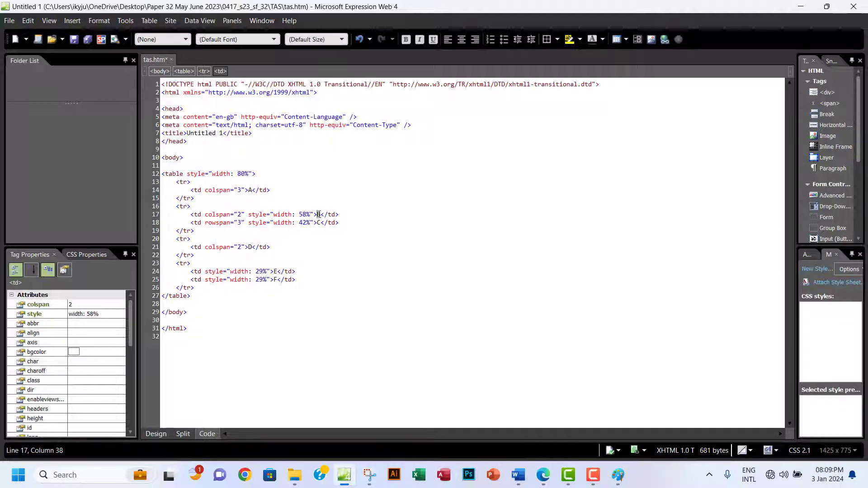
{"action": "key", "text": "Return"}
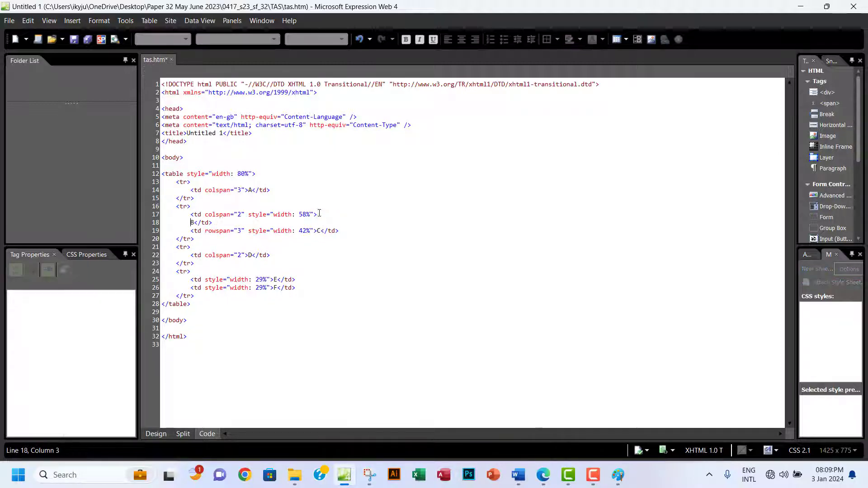
{"action": "key", "text": "Tab"}
{"action": "key", "text": "Tab"}
{"action": "key", "text": "Delete"}
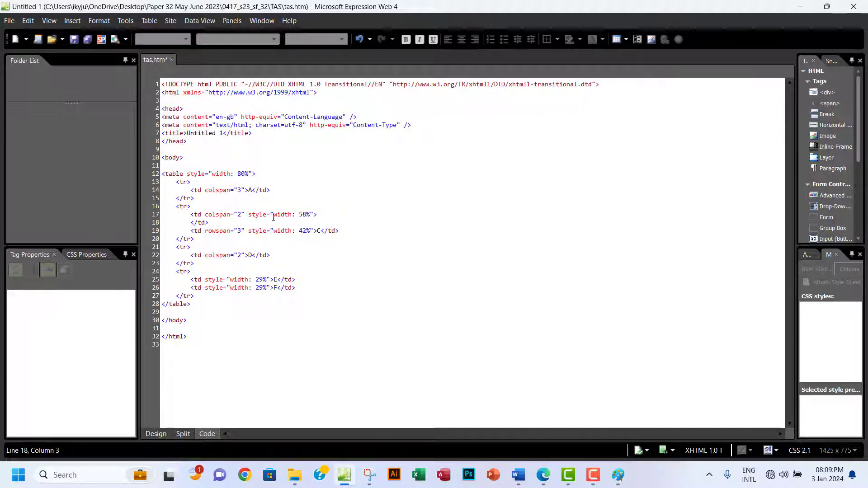
{"action": "key", "text": "Return"}
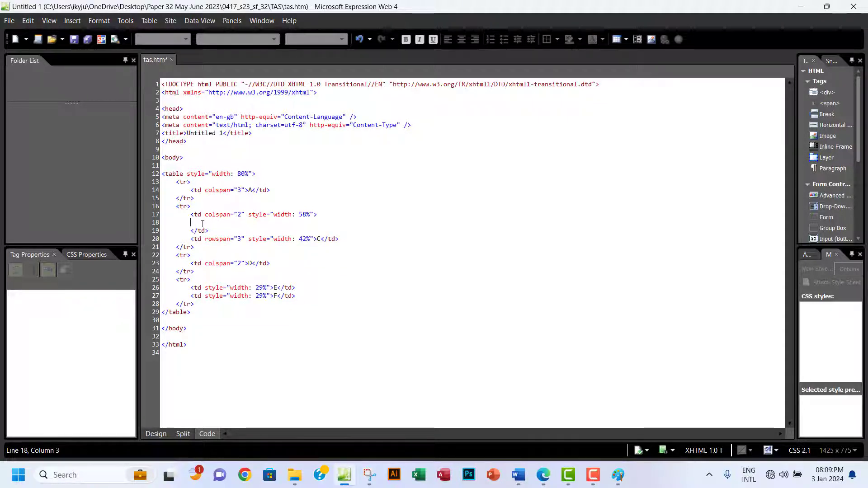
{"action": "type", "text": "<"}
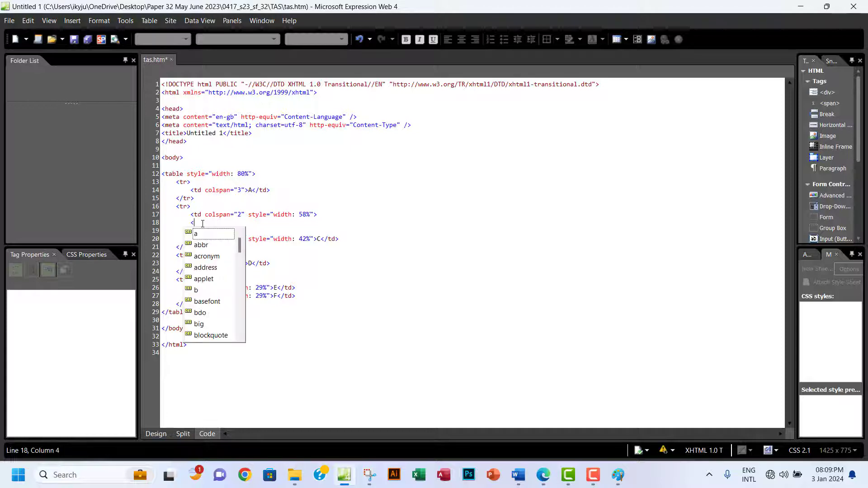
{"action": "type", "text": "video"}
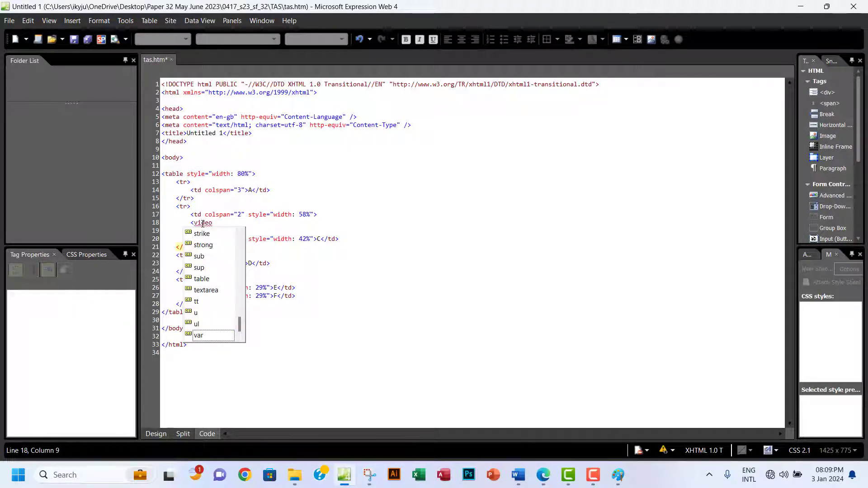
{"action": "type", "text": "></video>"}
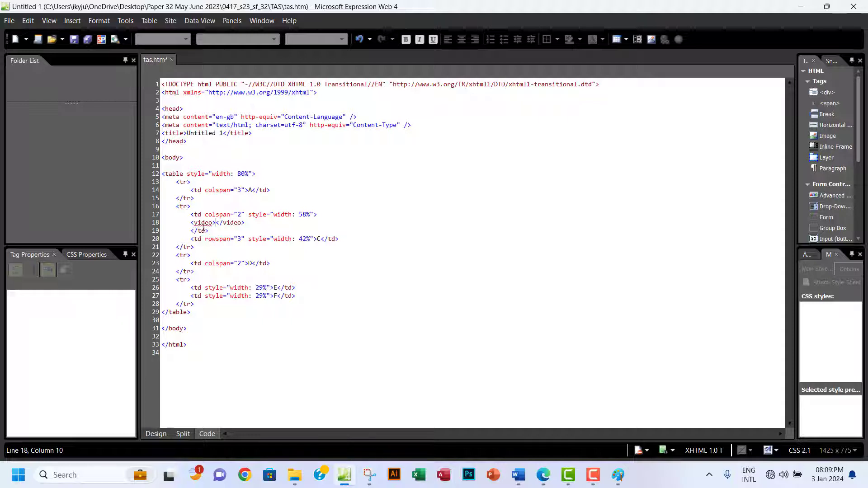
Give the video tag width="100%" and begin adding autoplay loop attributes.
{"action": "left_click", "coordinate": [213, 223]}
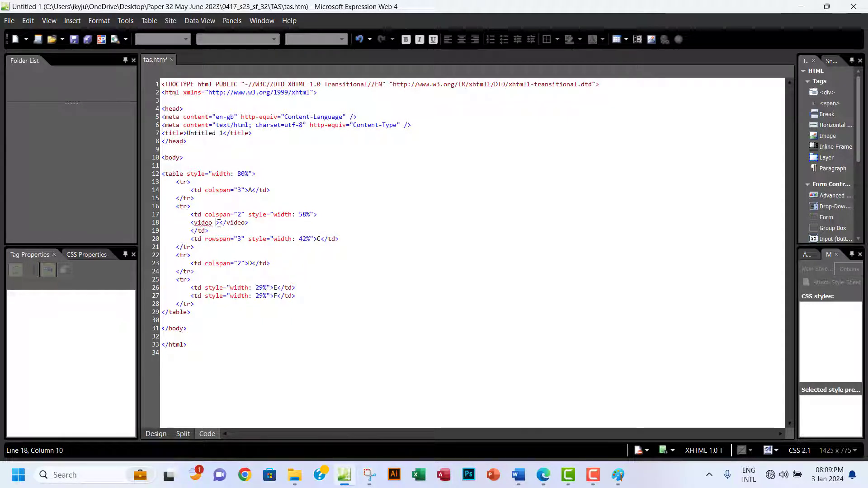
{"action": "type", "text": "width"}
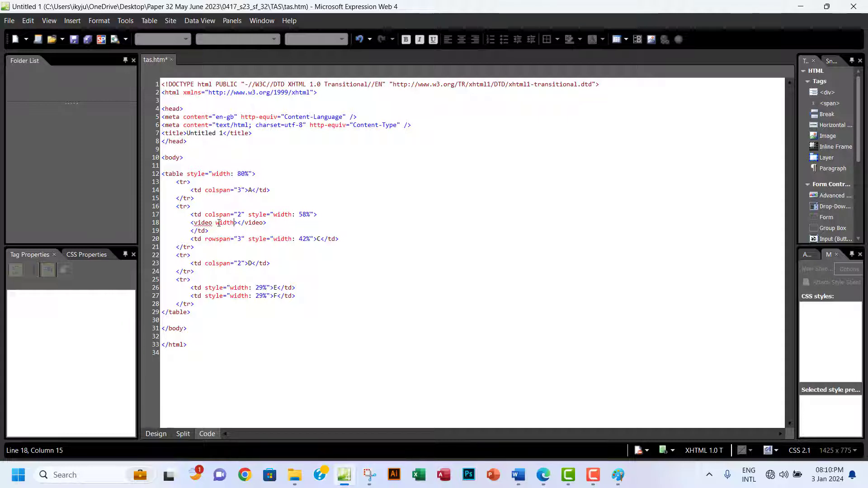
{"action": "type", "text": "=\"100%"}
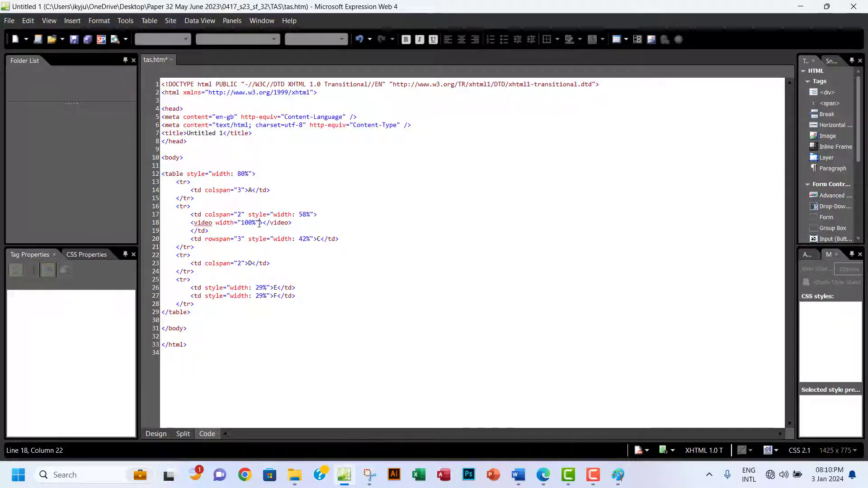
{"action": "type", "text": "auto"}
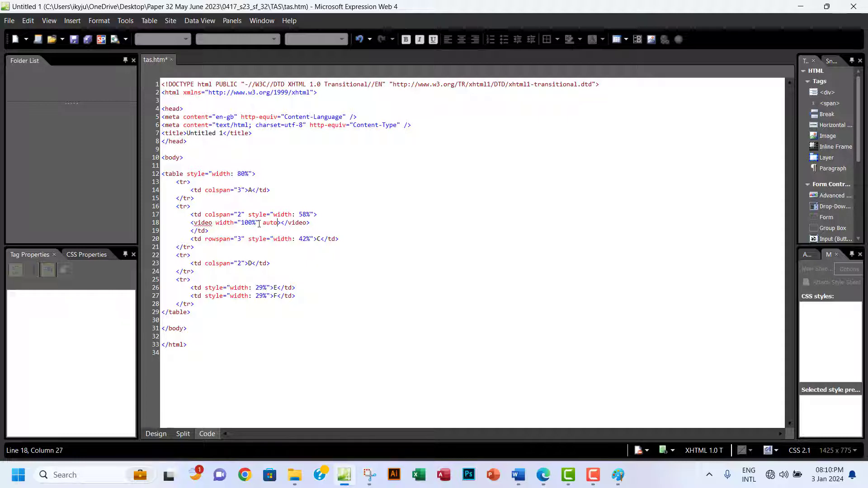
{"action": "type", "text": "play loop"}
Add muted to the video tag and move the closing </video> tag onto its own line.
{"action": "type", "text": "muted"}
{"action": "double_click", "coordinate": [319, 223]}
{"action": "left_click", "coordinate": [331, 223]}
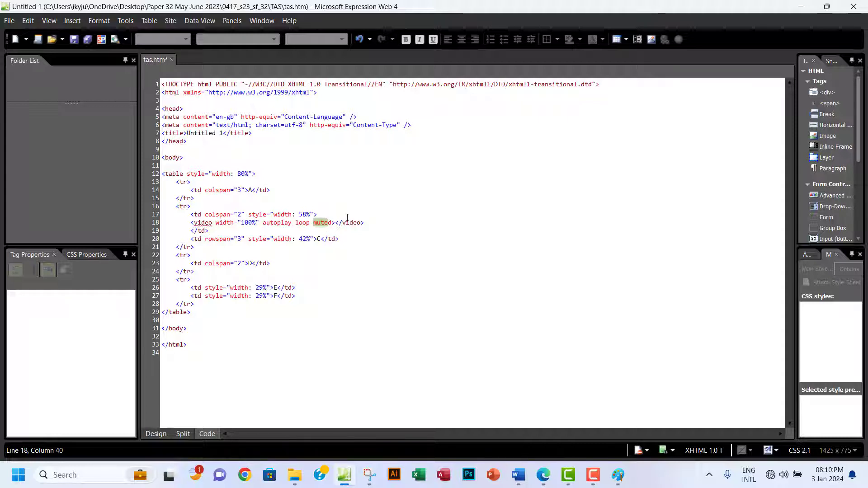
{"action": "left_click", "coordinate": [335, 222]}
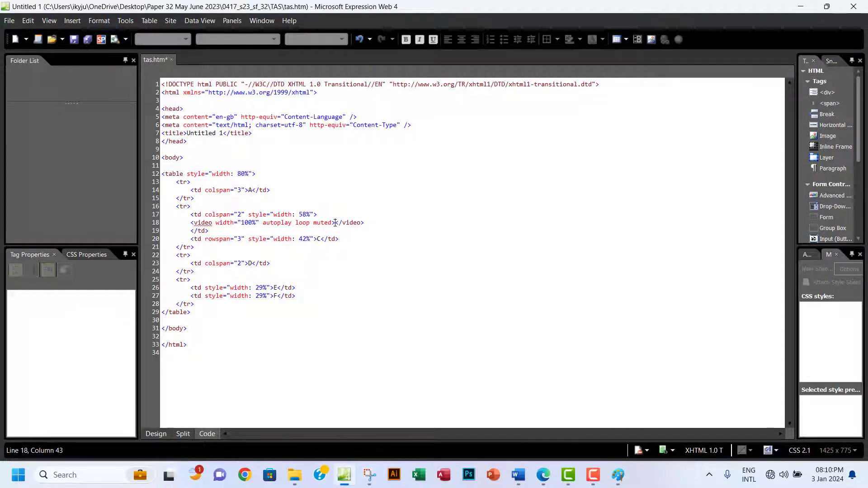
{"action": "key", "text": "Return"}
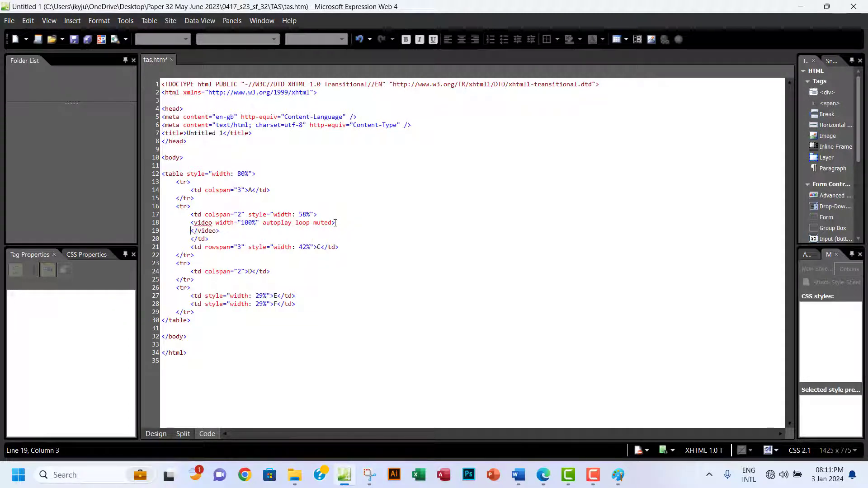
Leave an empty line inside the video element and bring up the question paper.
{"action": "left_click", "coordinate": [341, 225]}
{"action": "key", "text": "Return"}
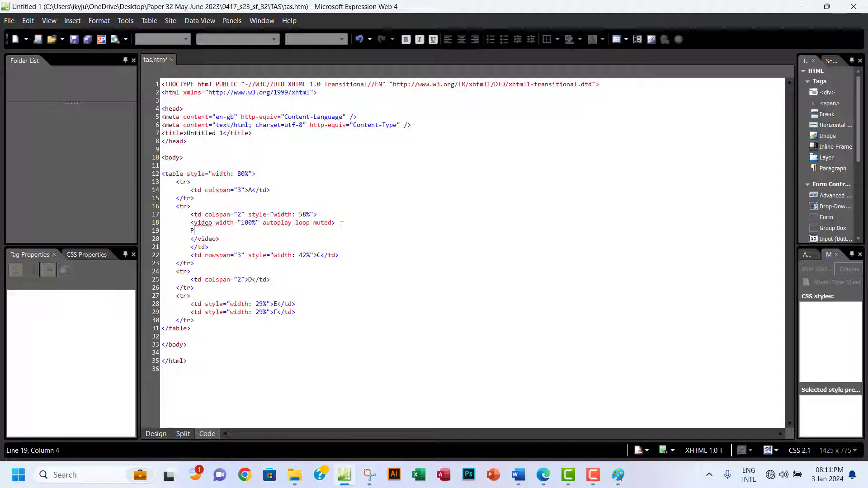
{"action": "type", "text": "you"}
{"action": "key", "text": "BackSpace"}
{"action": "key", "text": "BackSpace"}
{"action": "key", "text": "BackSpace"}
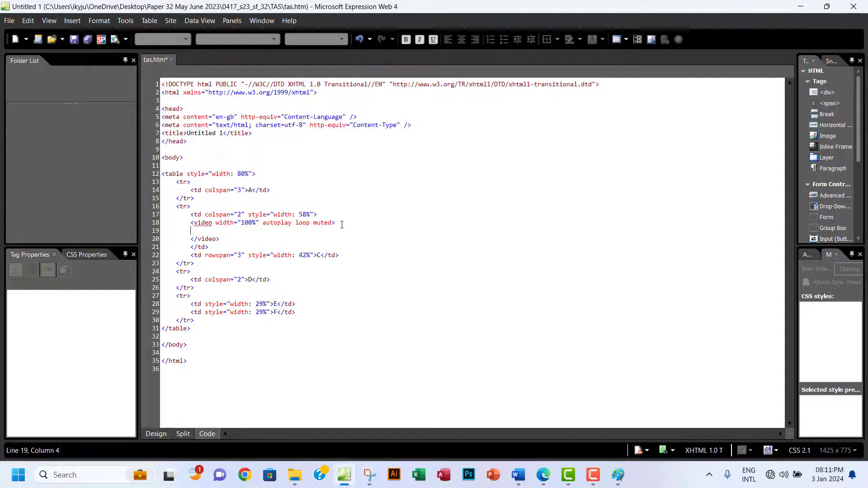
{"action": "key", "text": "alt+Tab"}
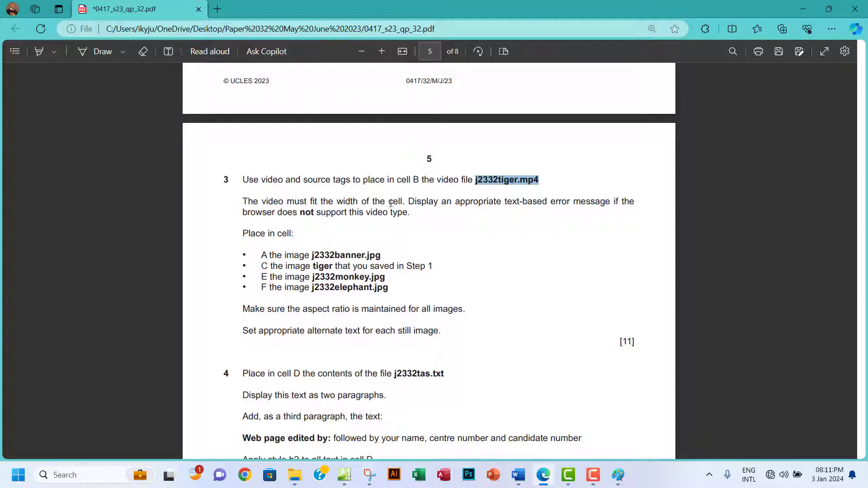
Mark question 3's fit-the-cell-width and unsupported-video-type requirements, then return to tas.htm.
{"action": "left_click_drag", "start_coordinate": [391, 204], "coordinate": [399, 203]}
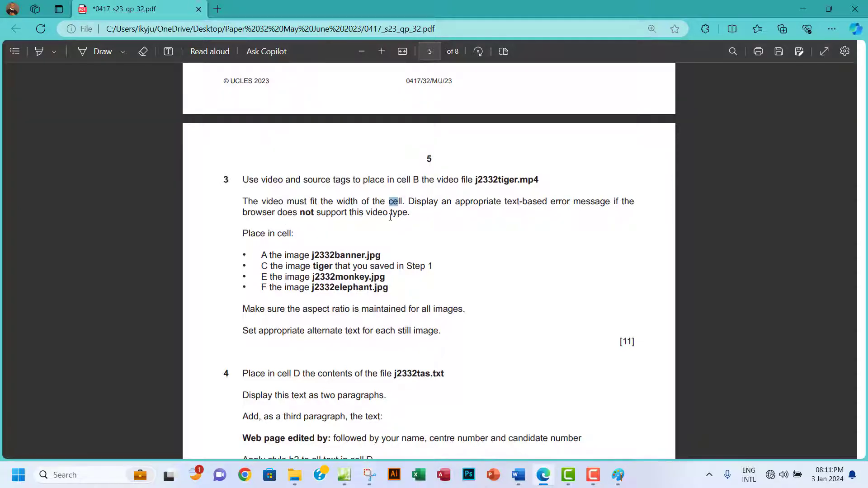
{"action": "left_click_drag", "start_coordinate": [389, 213], "coordinate": [402, 212]}
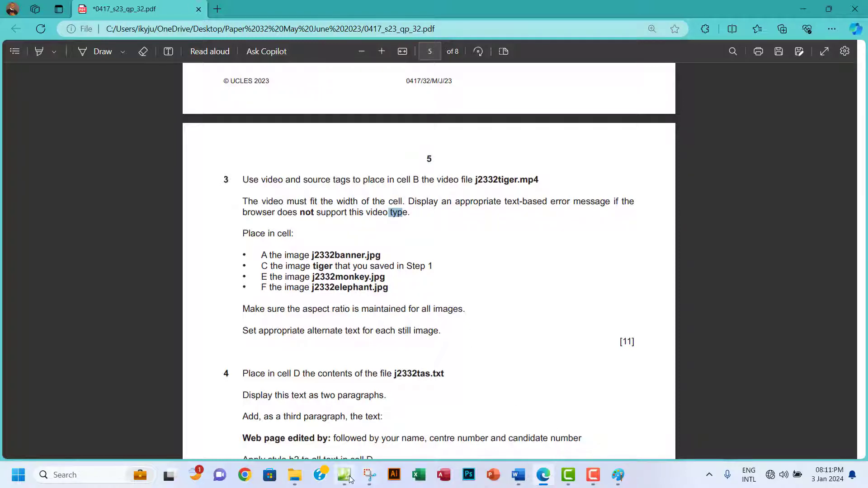
{"action": "left_click", "coordinate": [350, 479]}
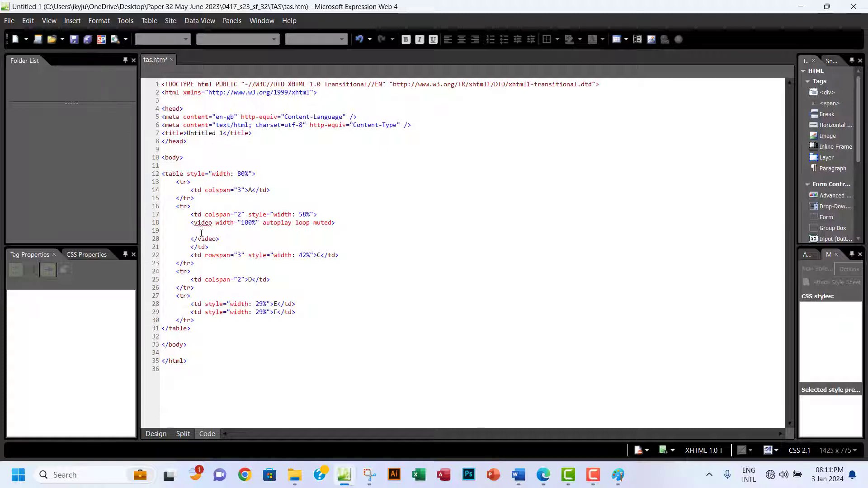
Type the fallback message 'Your browser does not support this video file type.' inside the video.
{"action": "left_click", "coordinate": [201, 231]}
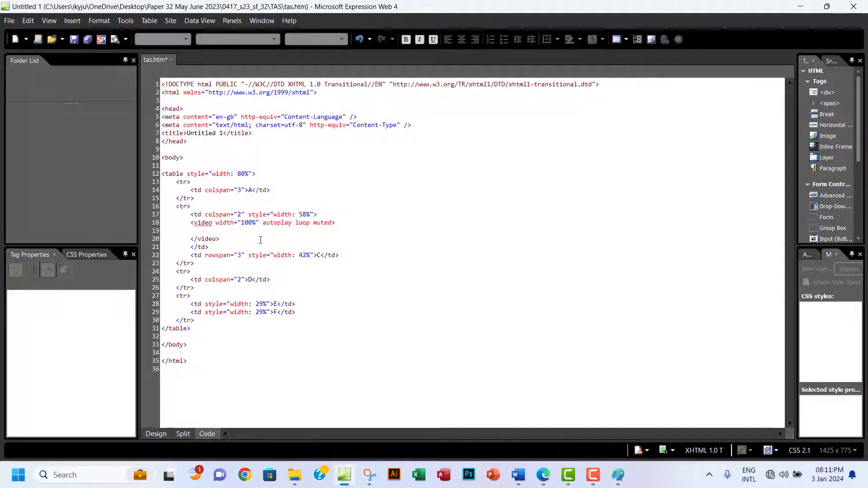
{"action": "type", "text": "Your"}
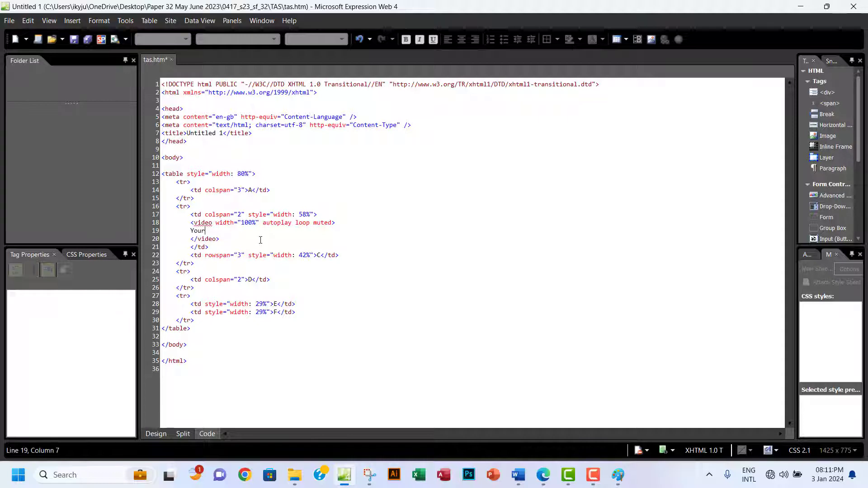
{"action": "type", "text": " browser dow"}
{"action": "key", "text": "BackSpace"}
{"action": "type", "text": "es not support "}
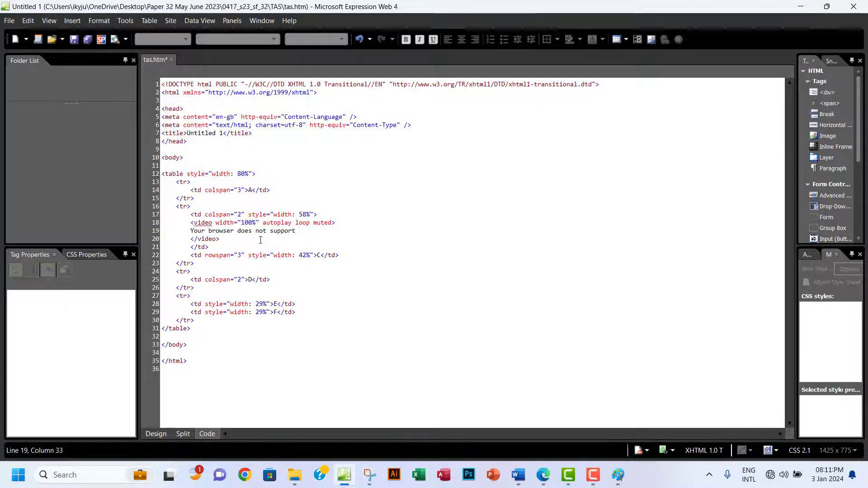
{"action": "type", "text": "this video f"}
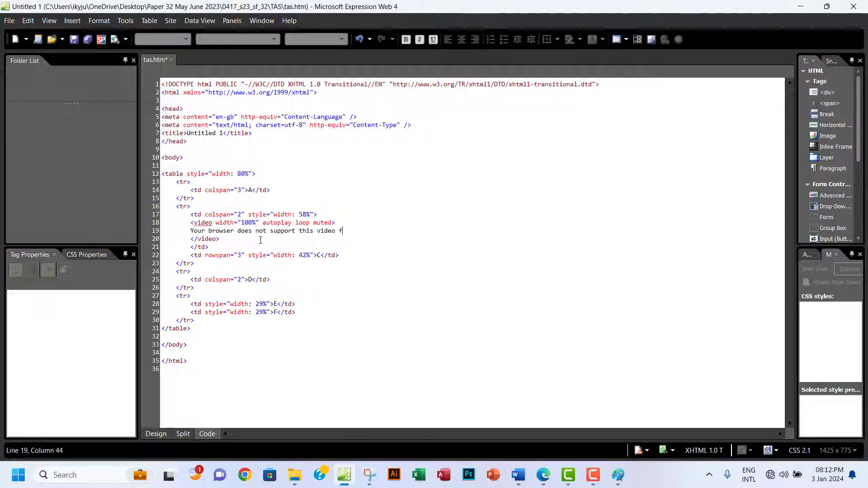
{"action": "type", "text": "ile type."}
{"action": "key", "text": "Return"}
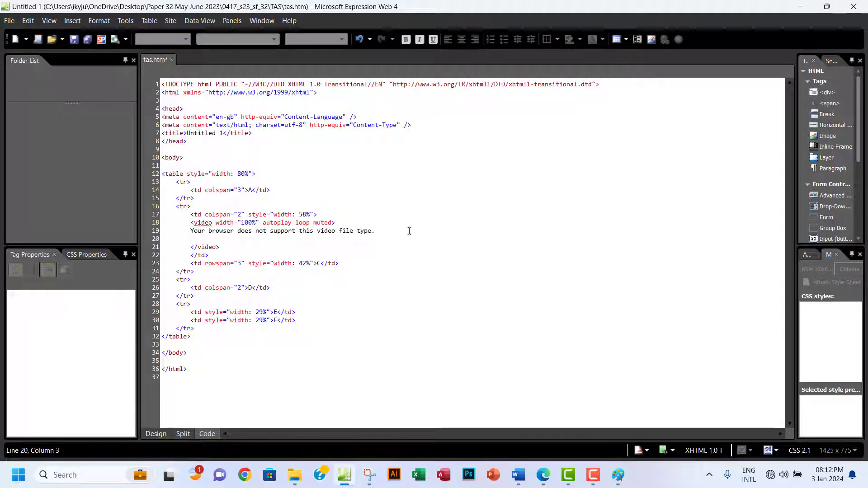
Start a <source src= tag on line 20 with the pasted j2332tiger.mp4 file name.
{"action": "left_click", "coordinate": [205, 223]}
{"action": "left_click", "coordinate": [199, 247]}
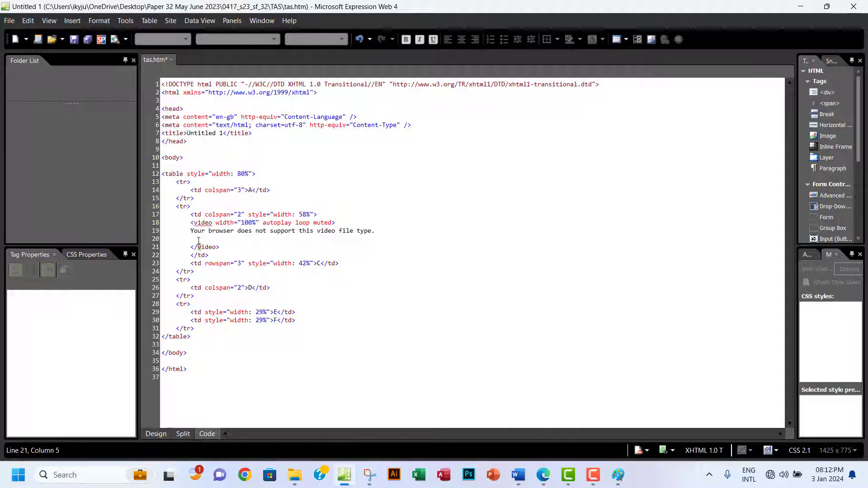
{"action": "left_click", "coordinate": [199, 240]}
{"action": "type", "text": "<"}
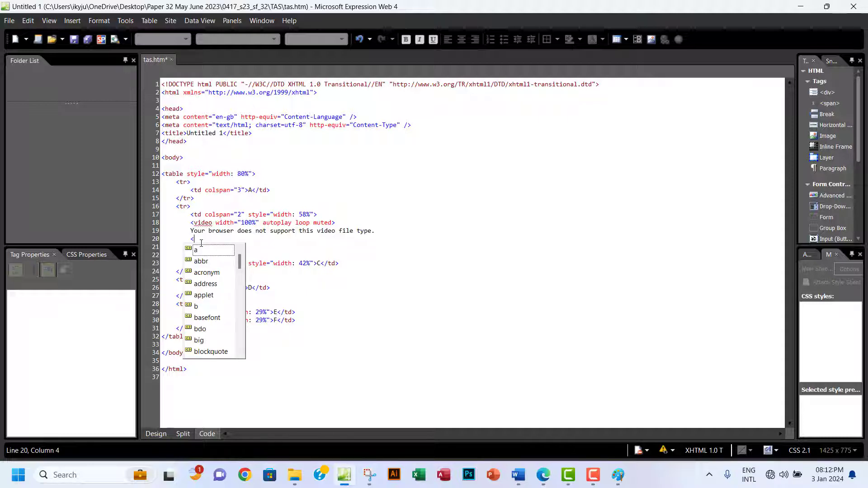
{"action": "type", "text": "sour"}
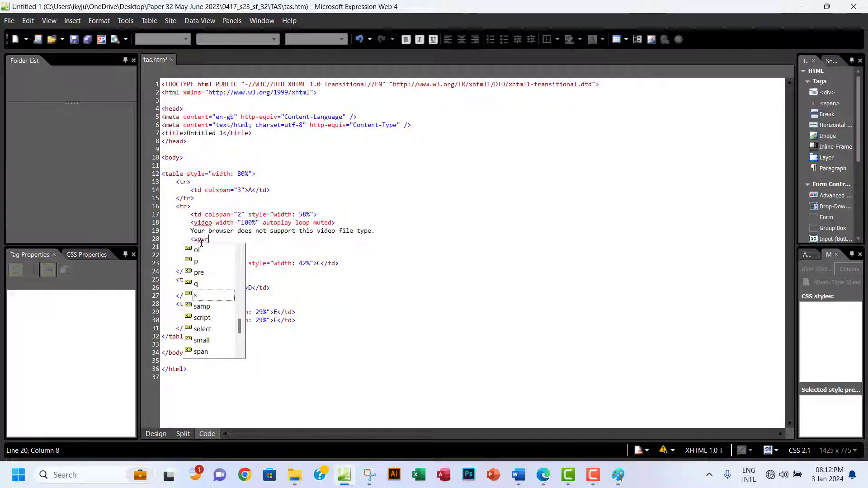
{"action": "type", "text": "ce src"}
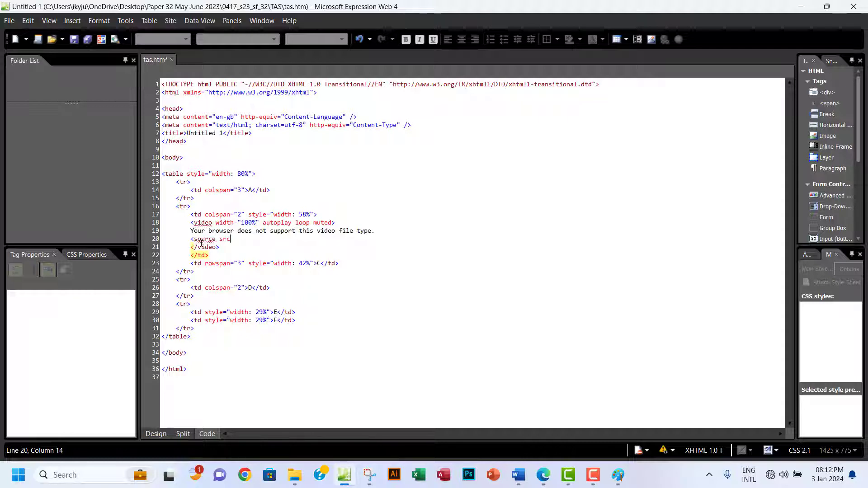
{"action": "type", "text": "="}
{"action": "type", "text": "j2332tiger.mp4"}
{"action": "left_click", "coordinate": [544, 475]}
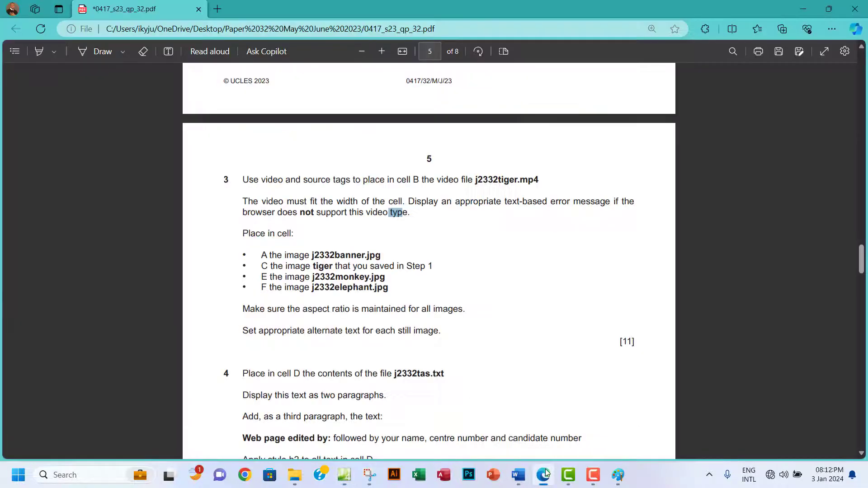
{"action": "left_click_drag", "start_coordinate": [469, 180], "coordinate": [533, 181]}
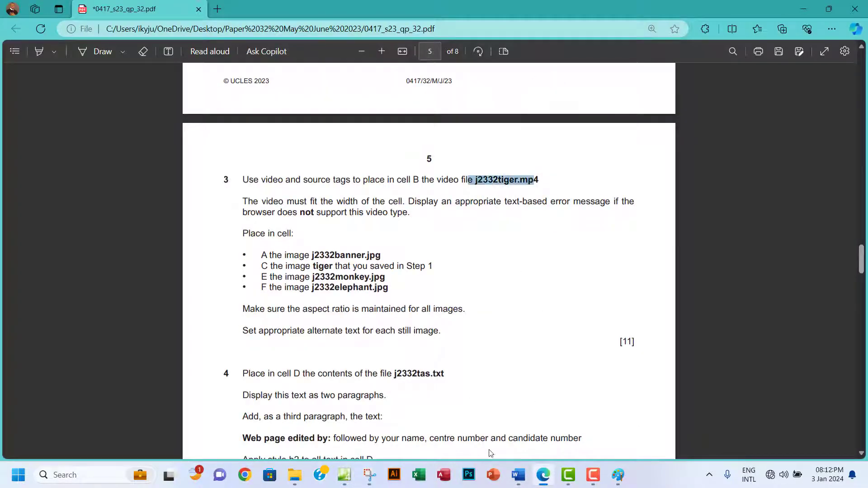
{"action": "left_click", "coordinate": [344, 474]}
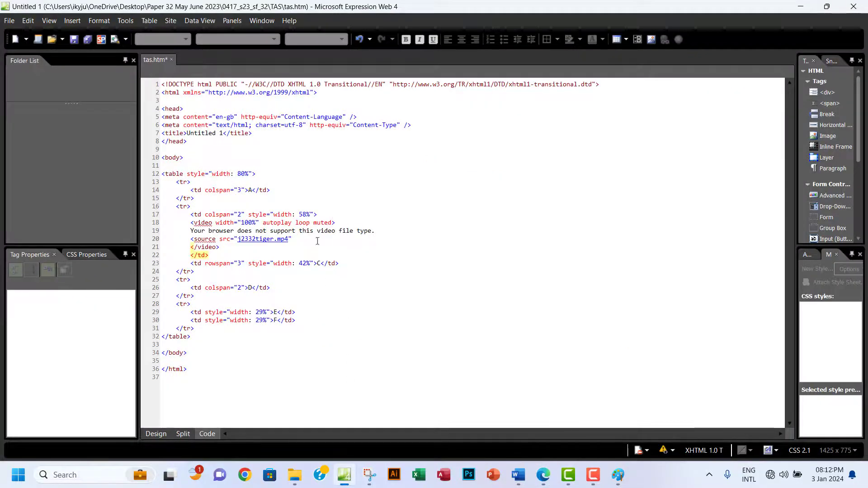
Give the source tag type video/mp4 and close it with >.
{"action": "left_click", "coordinate": [294, 239]}
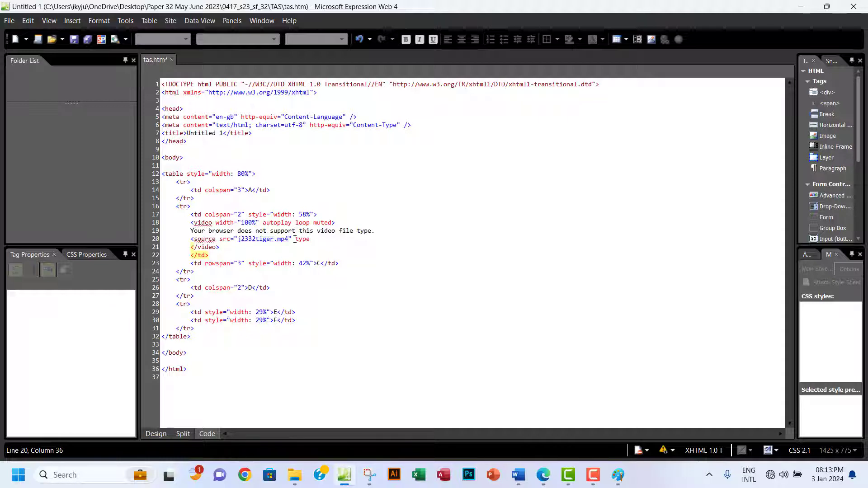
{"action": "type", "text": "video/mp4\""}
{"action": "left_click", "coordinate": [208, 255]}
{"action": "type", "text": ">"}
Review the source tag and fallback message in cell B's video code.
{"action": "left_click_drag", "start_coordinate": [357, 239], "coordinate": [258, 223]}
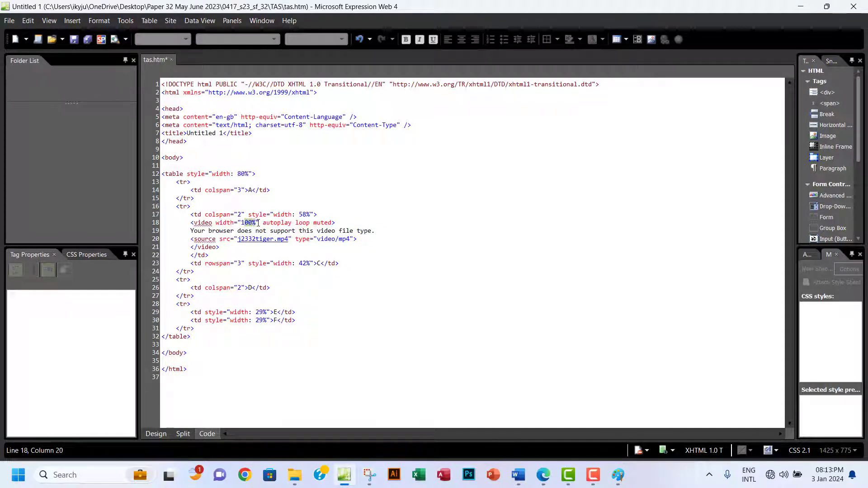
{"action": "left_click", "coordinate": [280, 229]}
{"action": "left_click_drag", "start_coordinate": [190, 231], "coordinate": [375, 231]}
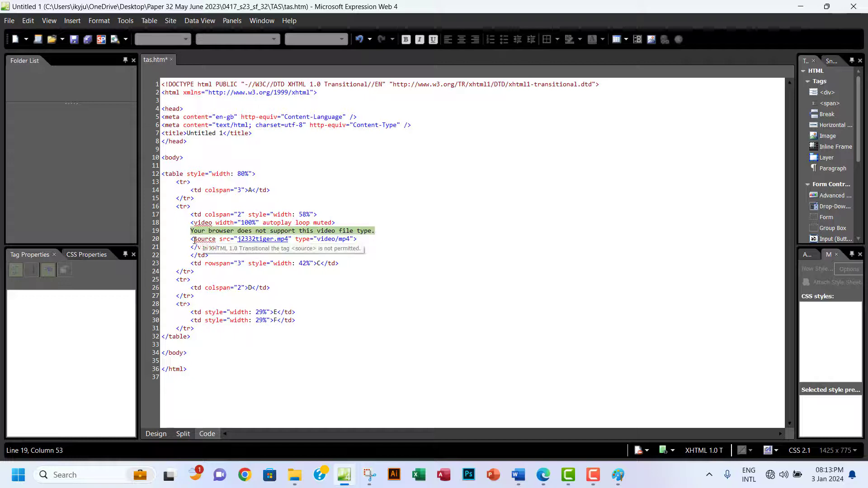
{"action": "left_click_drag", "start_coordinate": [194, 239], "coordinate": [361, 239]}
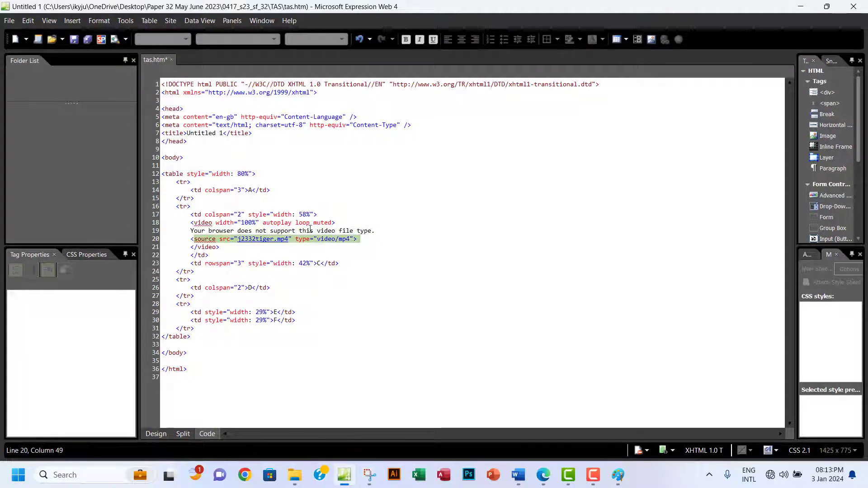
Preview tas.htm in a maximized Chrome window, then return to the page's code.
{"action": "left_click", "coordinate": [127, 40]}
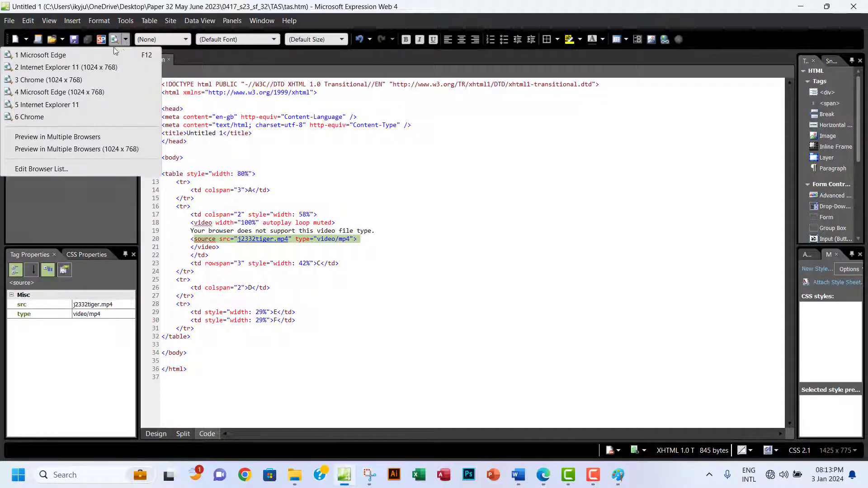
{"action": "left_click", "coordinate": [72, 80]}
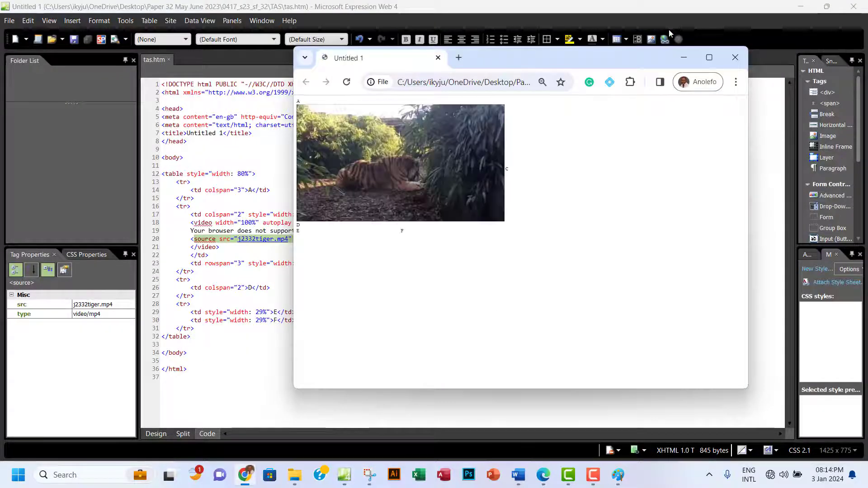
{"action": "left_click", "coordinate": [708, 58]}
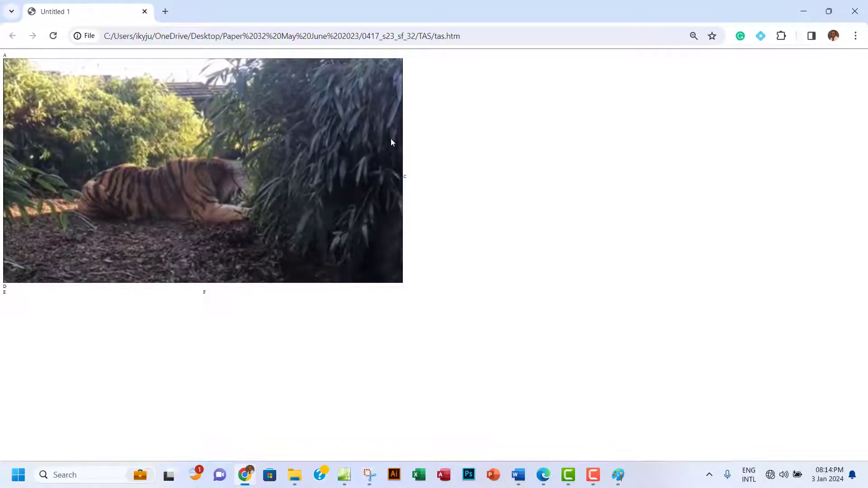
{"action": "left_click", "coordinate": [344, 475]}
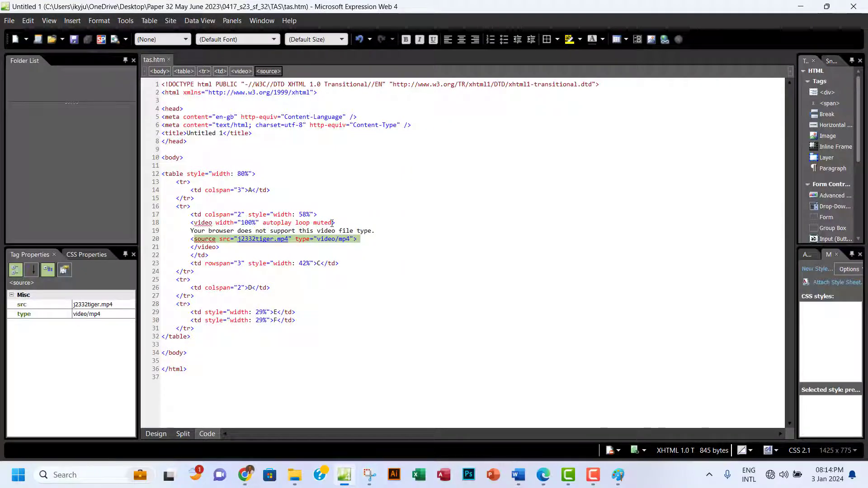
Add controls after muted in the video tag, save tas.htm, and bring Chrome back.
{"action": "left_click", "coordinate": [333, 222]}
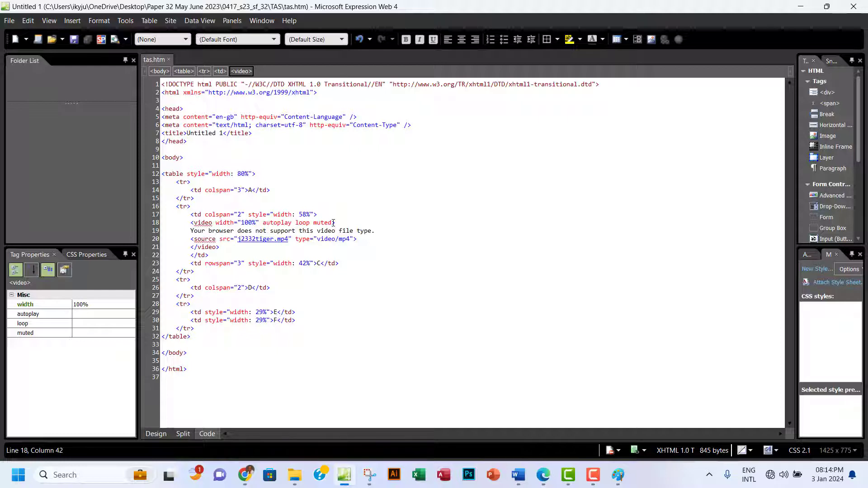
{"action": "type", "text": ">"}
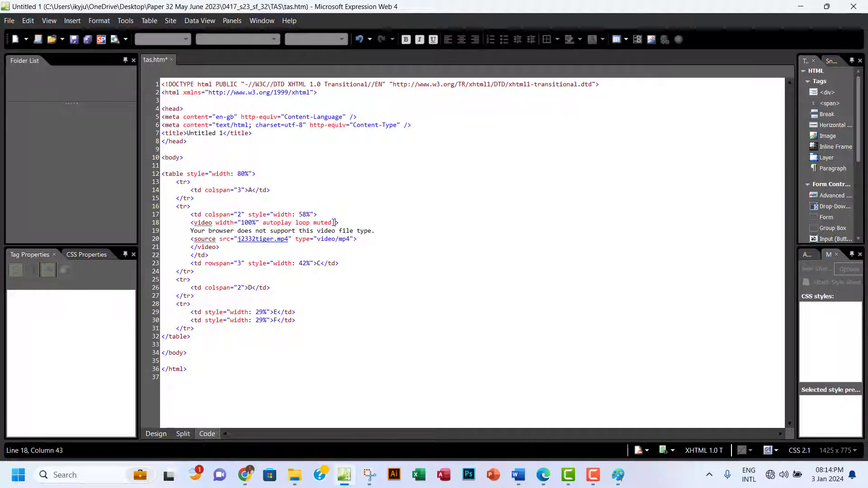
{"action": "type", "text": "controls"}
{"action": "left_click", "coordinate": [74, 42]}
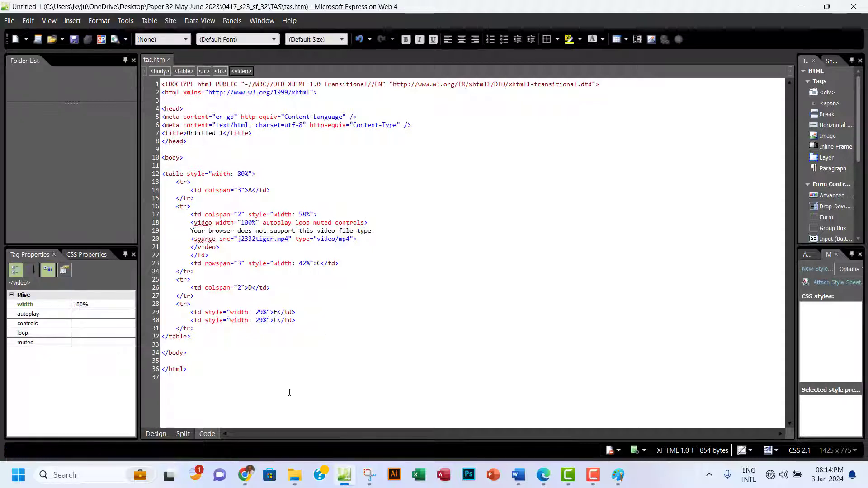
{"action": "left_click", "coordinate": [246, 474]}
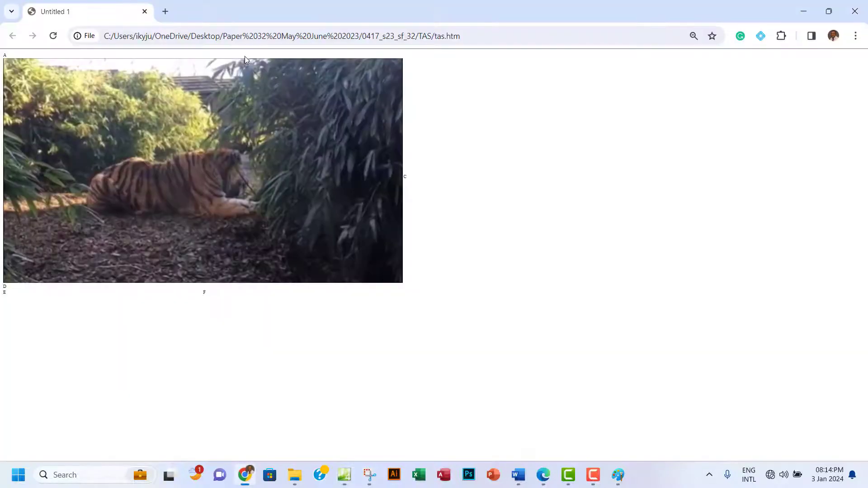
Reload the Chrome preview and test the tiger video's unmute, pause, play and mute controls.
{"action": "left_click", "coordinate": [52, 36]}
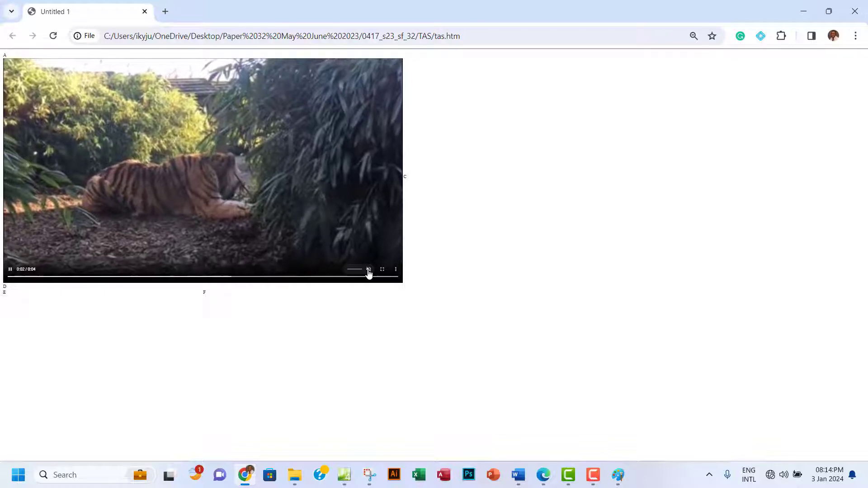
{"action": "left_click", "coordinate": [368, 269]}
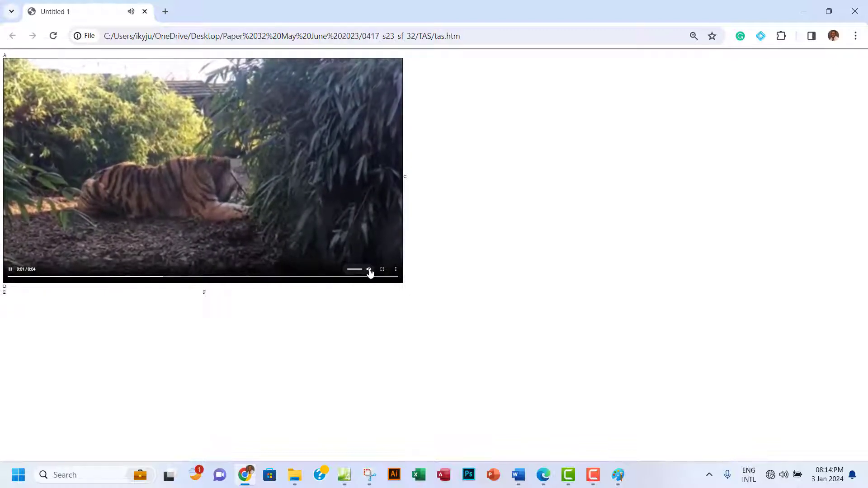
{"action": "left_click", "coordinate": [11, 271]}
{"action": "left_click", "coordinate": [11, 271]}
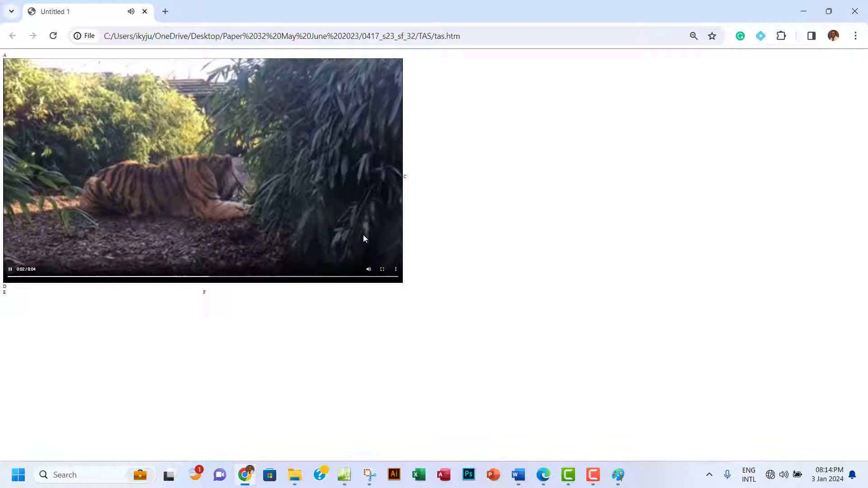
{"action": "left_click", "coordinate": [369, 269]}
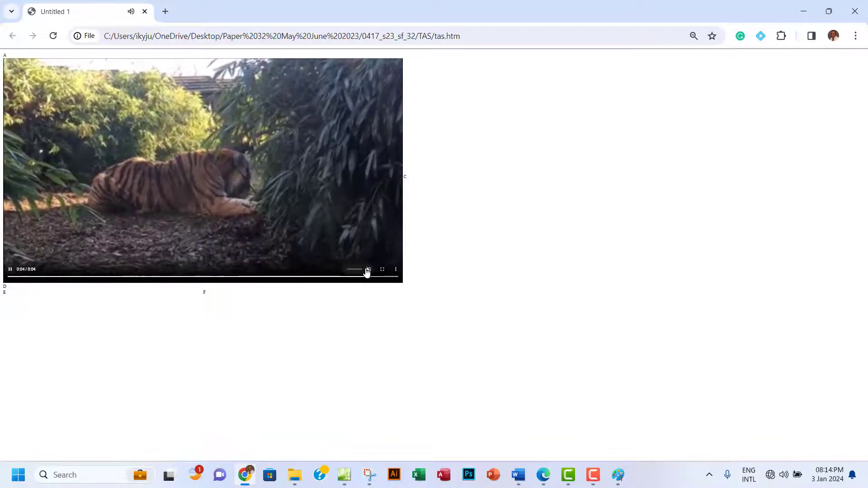
{"action": "left_click", "coordinate": [9, 271]}
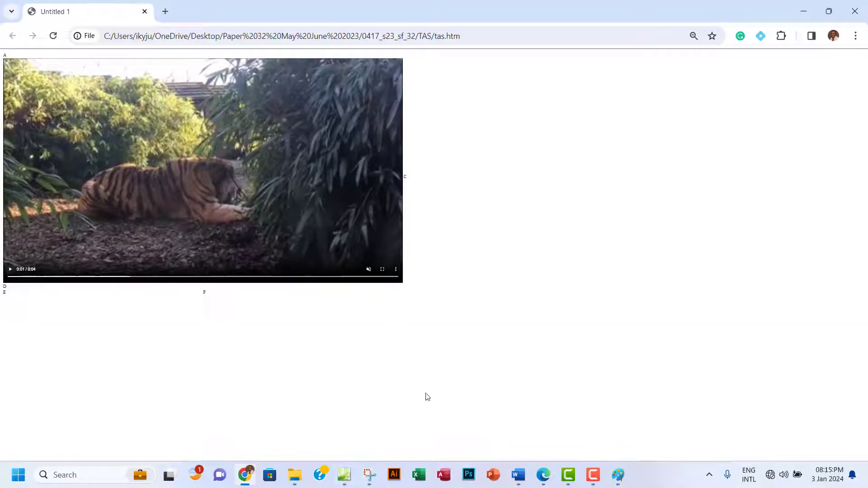
{"action": "left_click", "coordinate": [545, 472]}
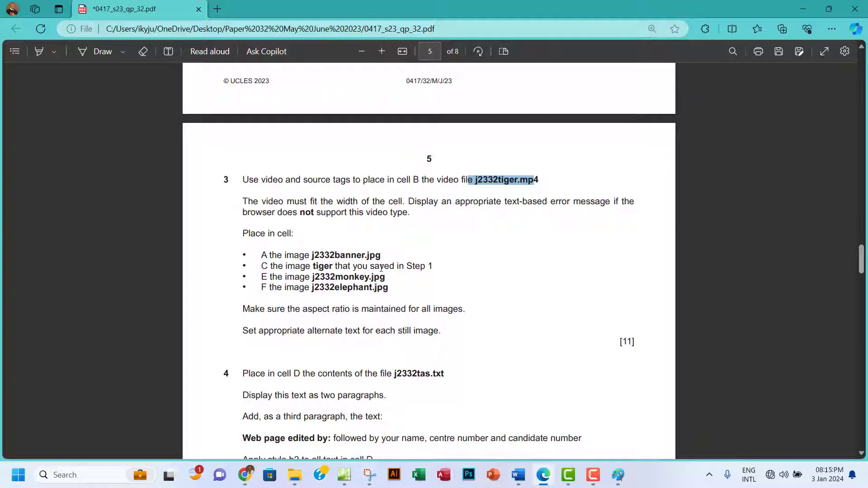
Show tas.htm in Design view and bring up the Preview in Browser list.
{"action": "left_click", "coordinate": [344, 475]}
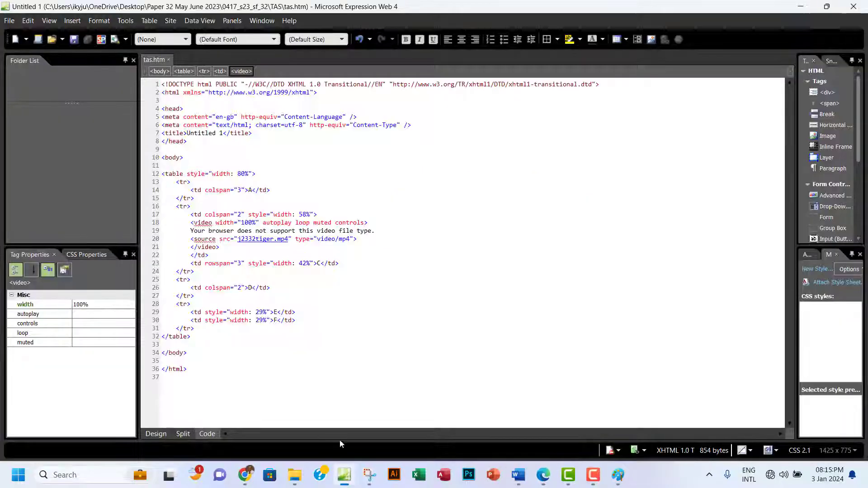
{"action": "left_click", "coordinate": [157, 435]}
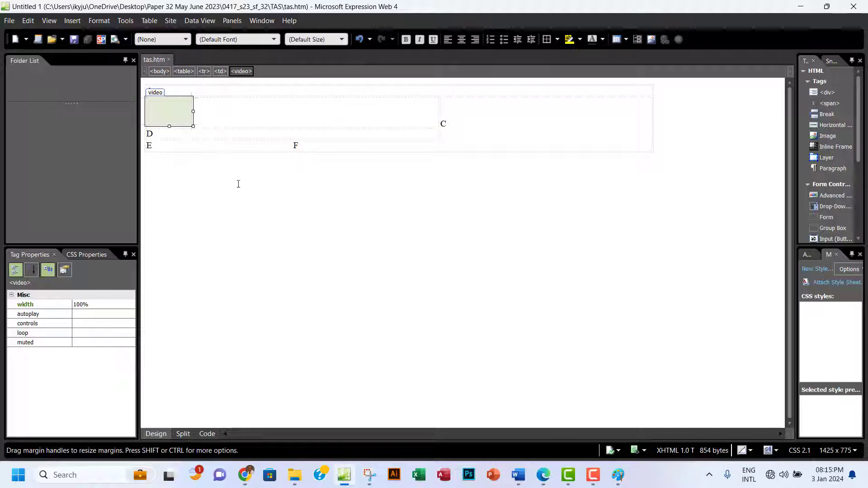
{"action": "left_click", "coordinate": [126, 39]}
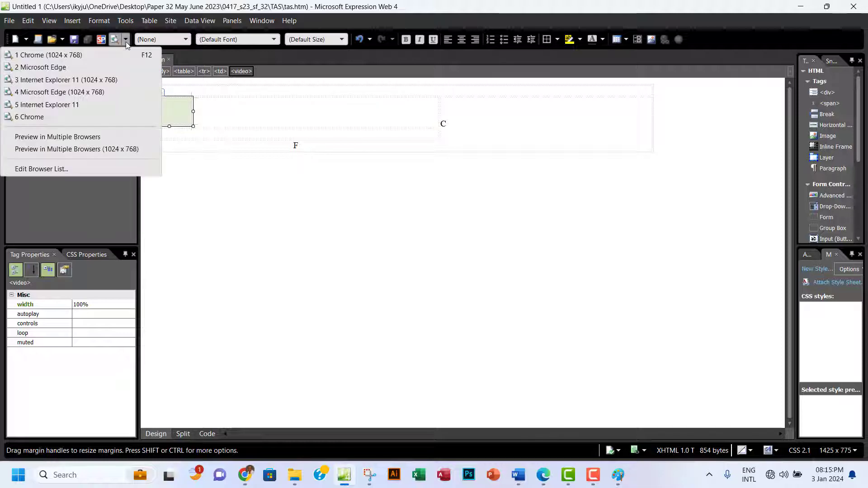
Preview tas.htm in Edge, test the tiger video's unmute, pause and mute, then close it.
{"action": "left_click", "coordinate": [66, 67]}
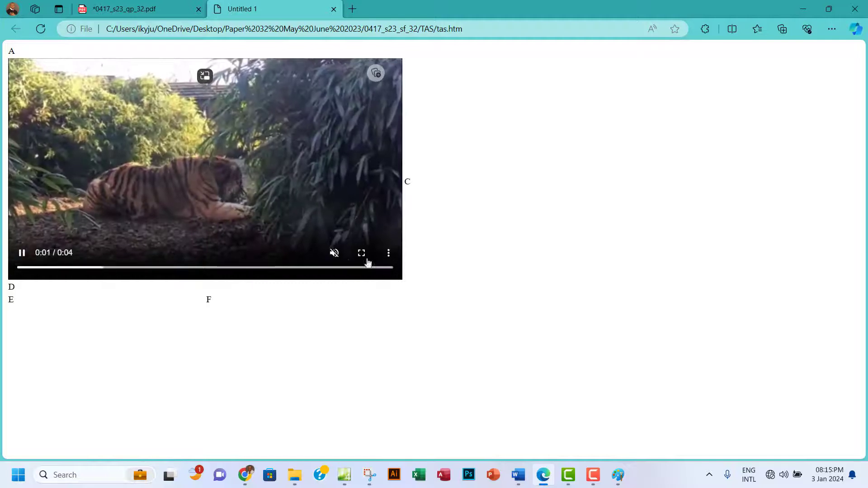
{"action": "left_click", "coordinate": [334, 252]}
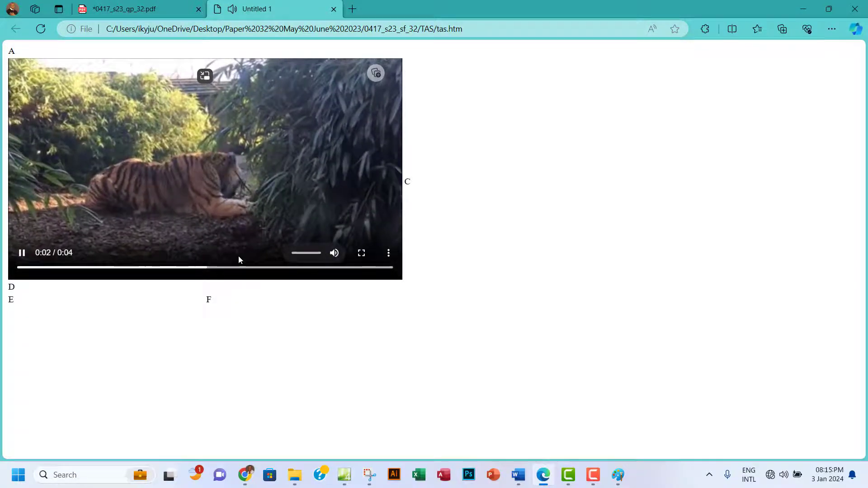
{"action": "left_click", "coordinate": [22, 256]}
{"action": "left_click", "coordinate": [335, 254]}
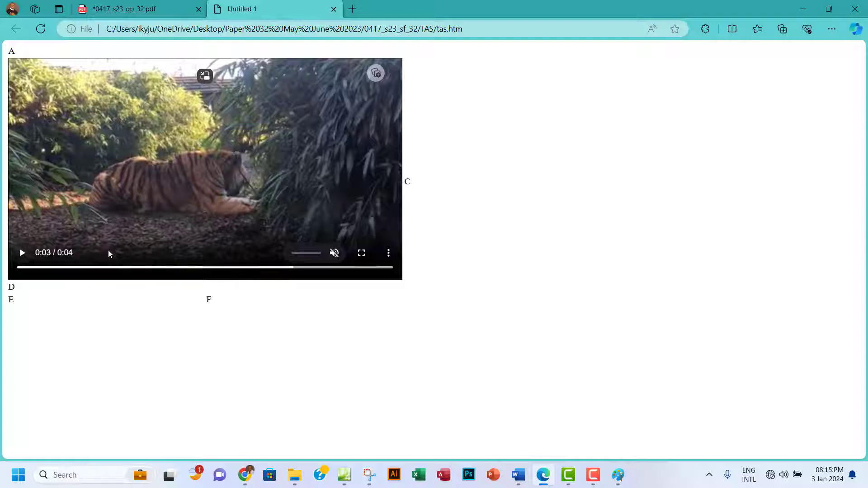
{"action": "left_click", "coordinate": [334, 9]}
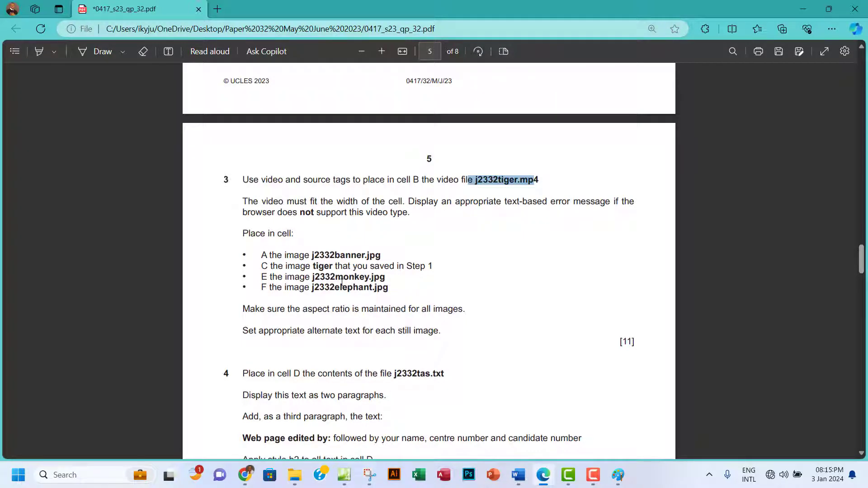
Highlight question 3's video instruction paragraphs in green.
{"action": "scroll", "coordinate": [341, 224], "scroll_direction": "down", "scroll_amount": 1}
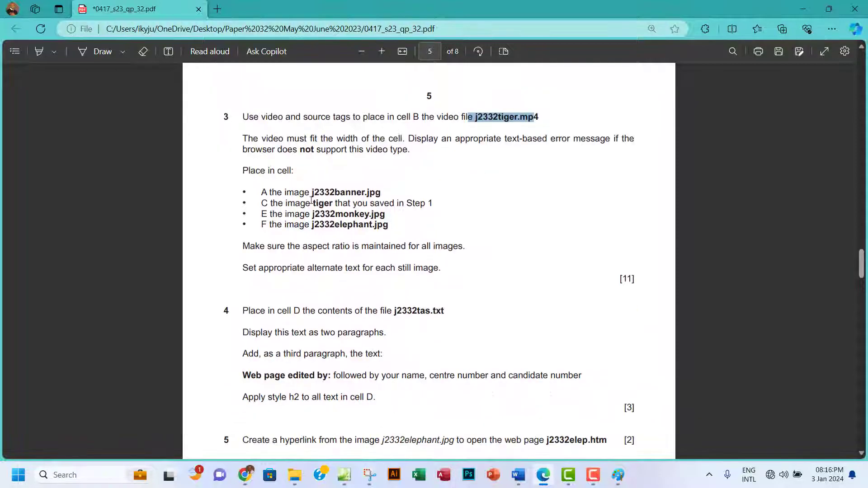
{"action": "left_click_drag", "start_coordinate": [243, 117], "coordinate": [412, 149]}
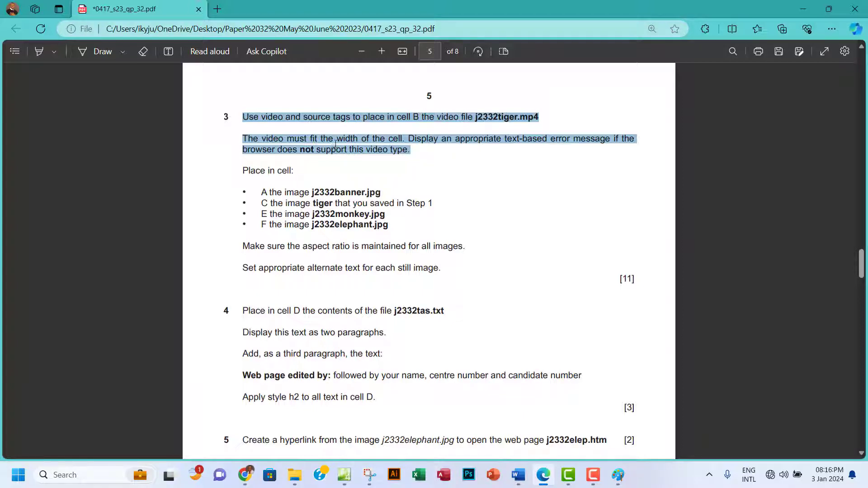
{"action": "left_click", "coordinate": [257, 126]}
{"action": "left_click_drag", "start_coordinate": [243, 117], "coordinate": [412, 152]}
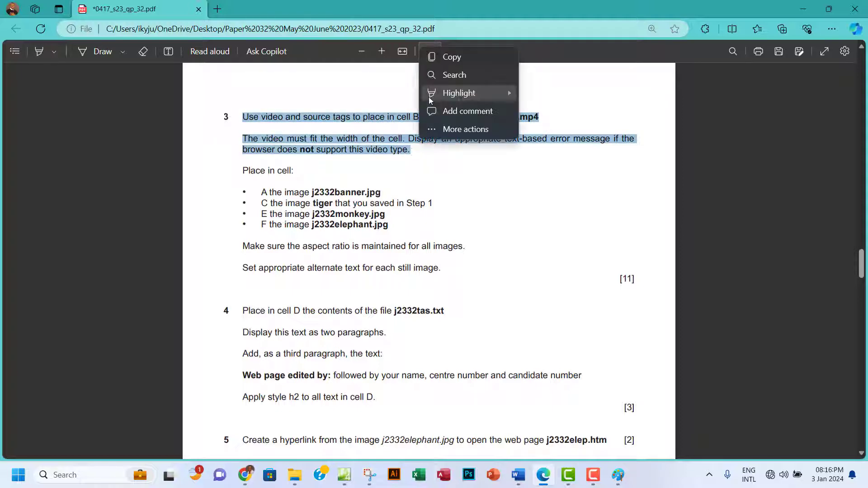
{"action": "mouse_move", "coordinate": [507, 97]}
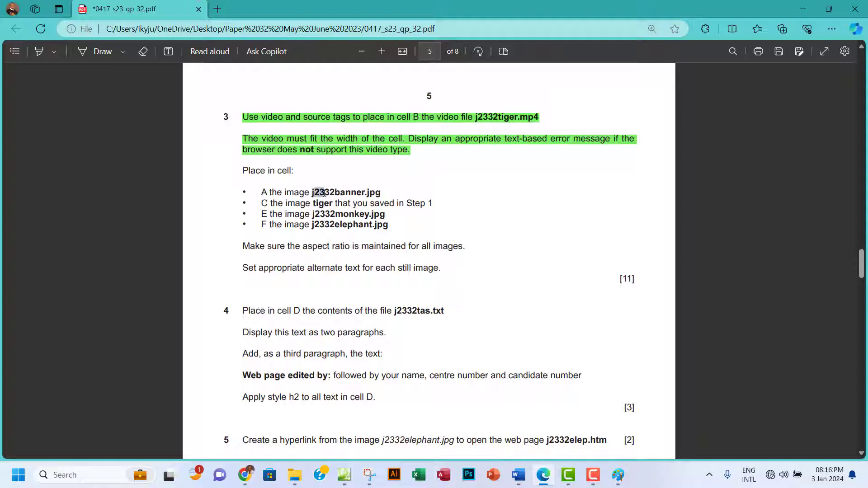
Select the banner image file name, then clear the placeholder A from the top cell.
{"action": "left_click_drag", "start_coordinate": [326, 193], "coordinate": [356, 192]}
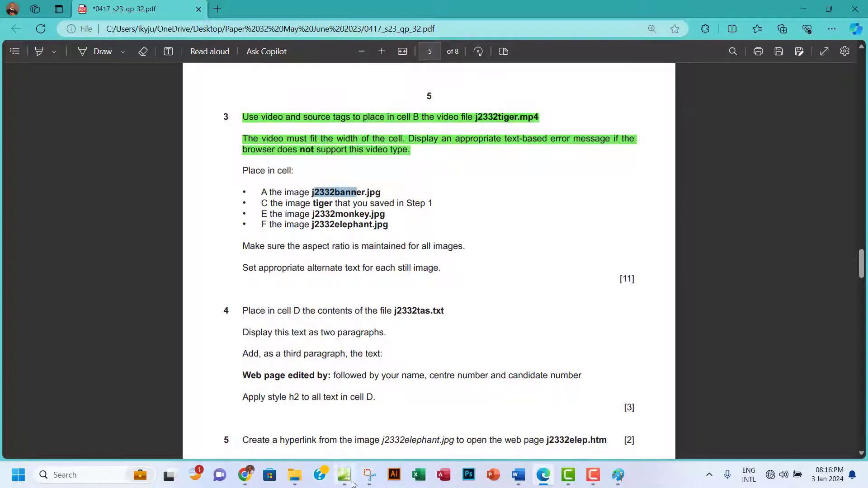
{"action": "left_click", "coordinate": [344, 475]}
{"action": "key", "text": "ctrl+z"}
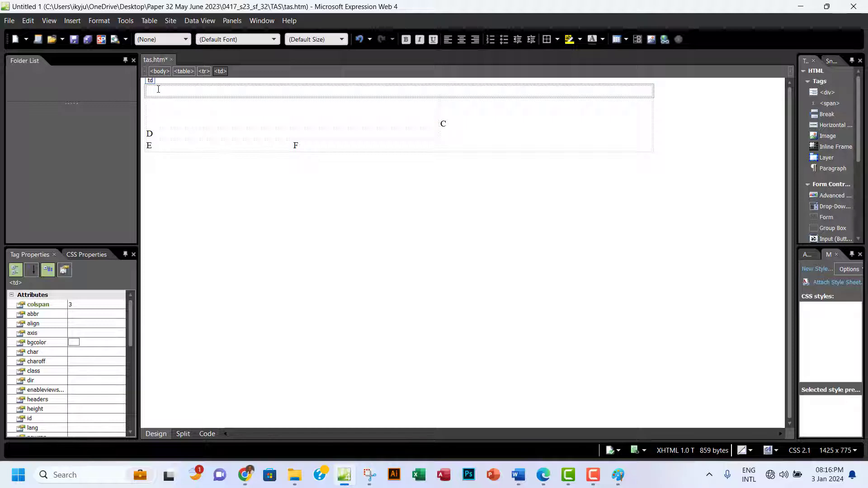
Insert the picture j2332banner.jpg from file into the top cell.
{"action": "left_click", "coordinate": [72, 21]}
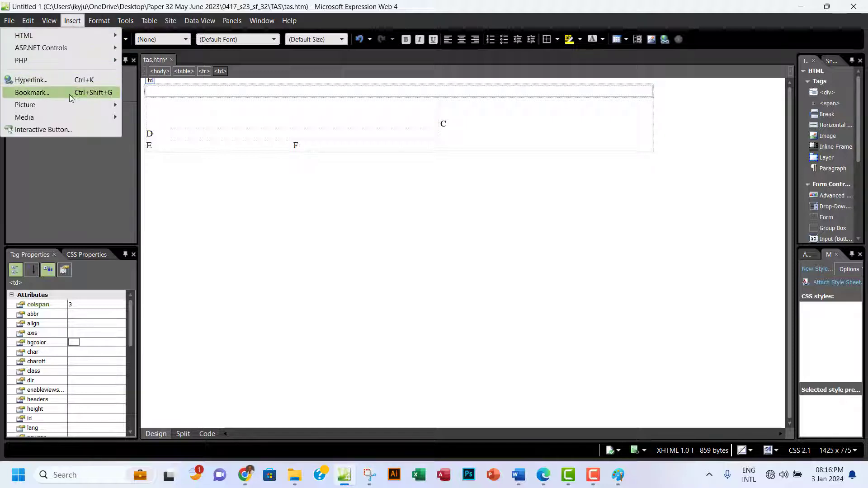
{"action": "mouse_move", "coordinate": [73, 112]}
{"action": "left_click", "coordinate": [154, 107]}
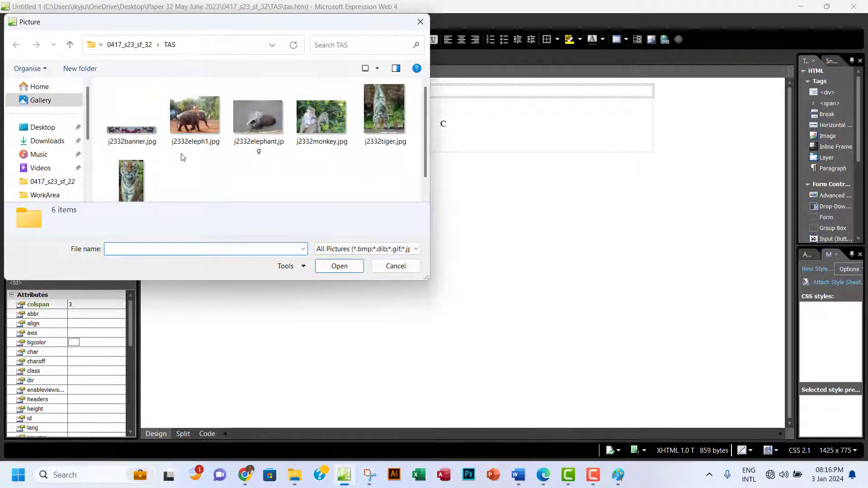
{"action": "left_click", "coordinate": [130, 136]}
{"action": "left_click", "coordinate": [324, 268]}
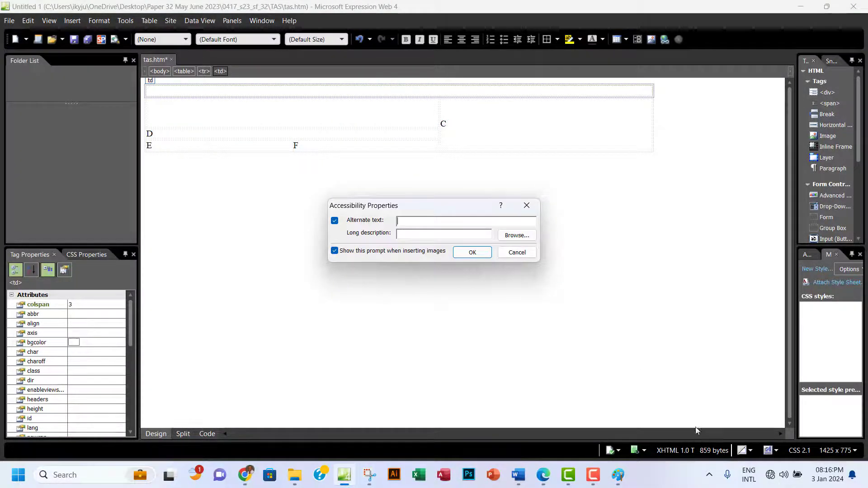
Check the aspect-ratio and alt-text requirements in the question, then give the banner alt text 'Banner'.
{"action": "left_click", "coordinate": [546, 476]}
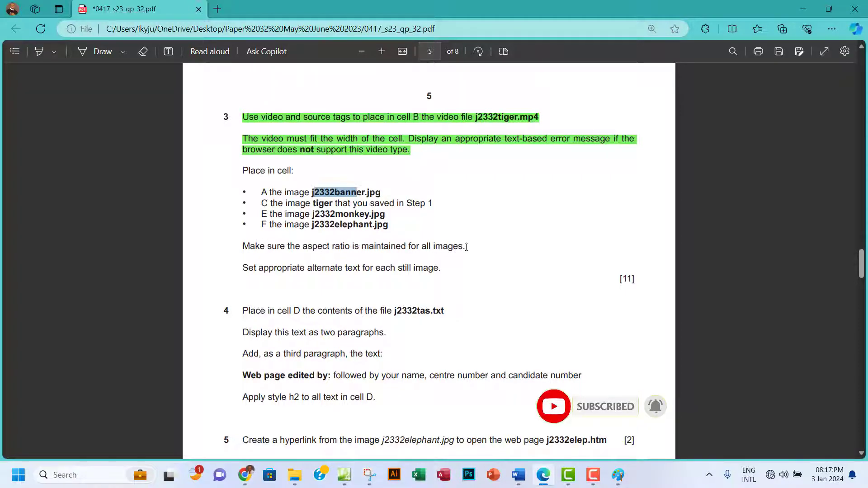
{"action": "left_click_drag", "start_coordinate": [467, 247], "coordinate": [229, 247]}
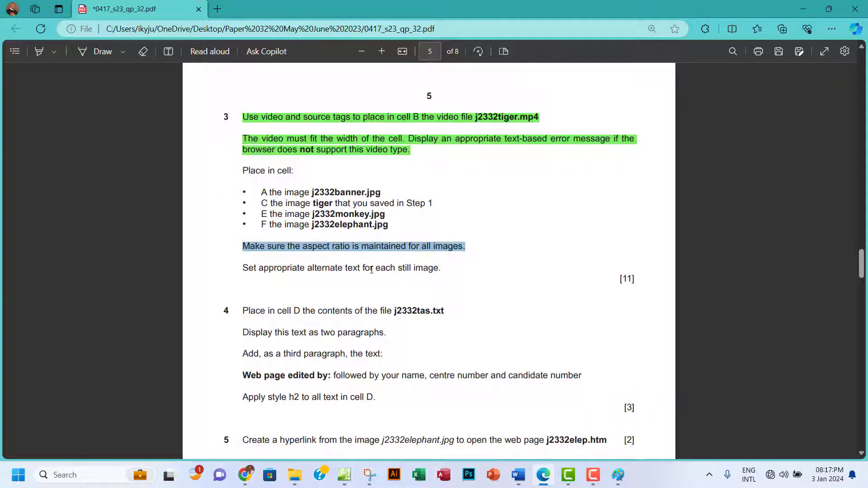
{"action": "left_click_drag", "start_coordinate": [447, 270], "coordinate": [230, 270]}
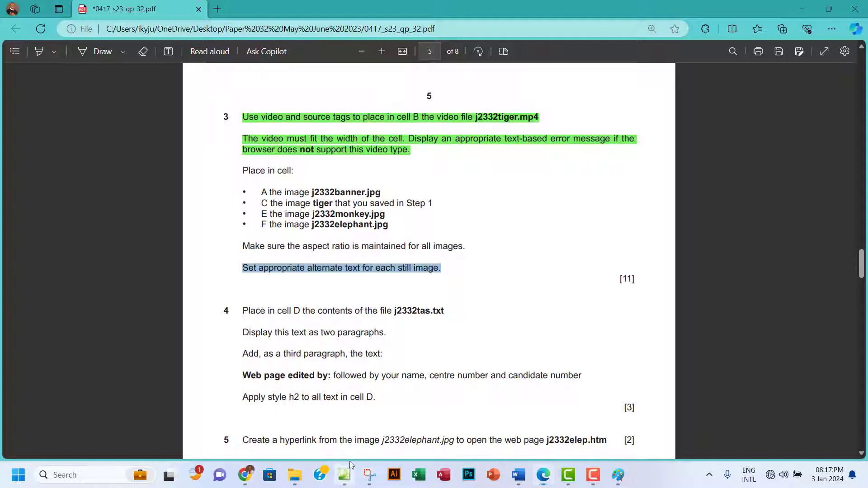
{"action": "left_click", "coordinate": [344, 475]}
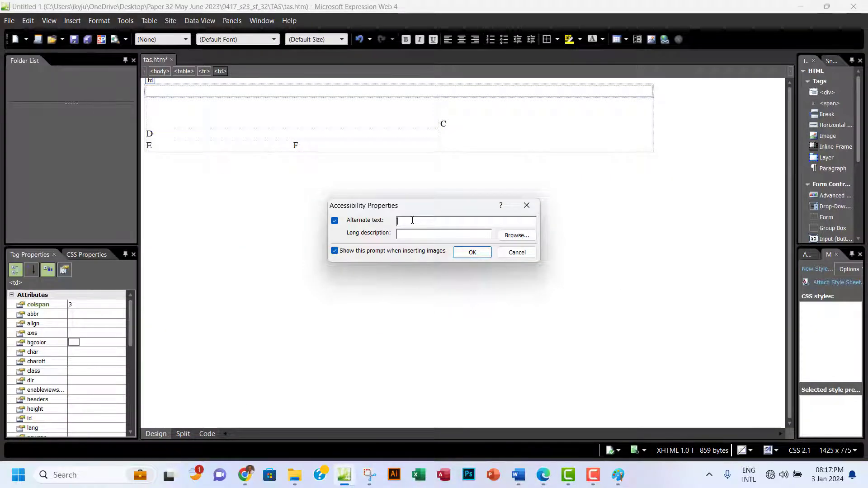
{"action": "type", "text": "Banner"}
{"action": "left_click", "coordinate": [471, 252]}
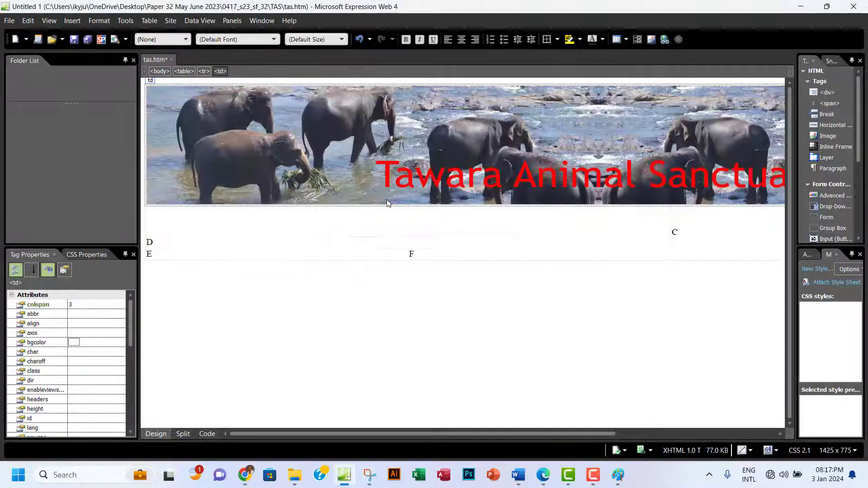
Save tas.htm and reload it in Chrome to confirm the banner sits above the tiger video.
{"action": "left_click", "coordinate": [74, 39]}
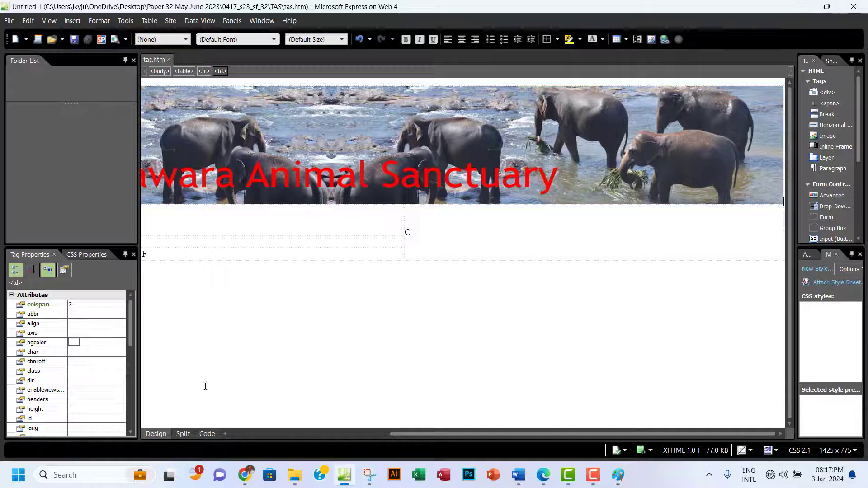
{"action": "left_click", "coordinate": [245, 475]}
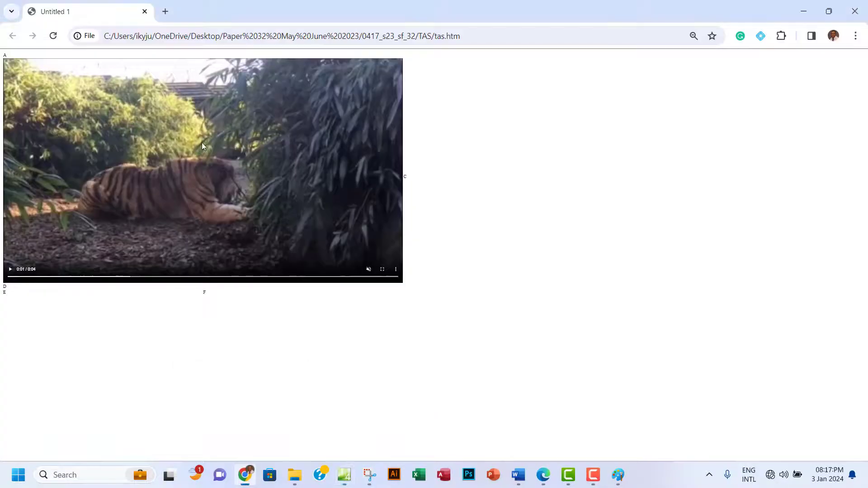
{"action": "left_click", "coordinate": [53, 36]}
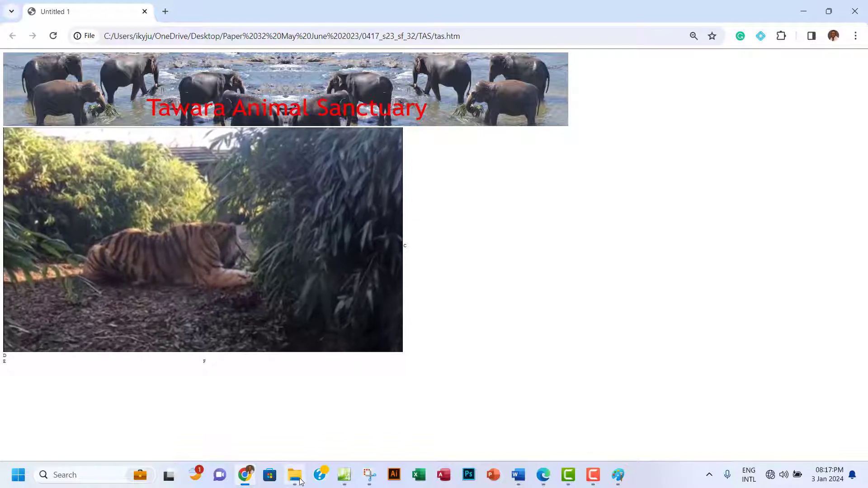
{"action": "left_click", "coordinate": [348, 480]}
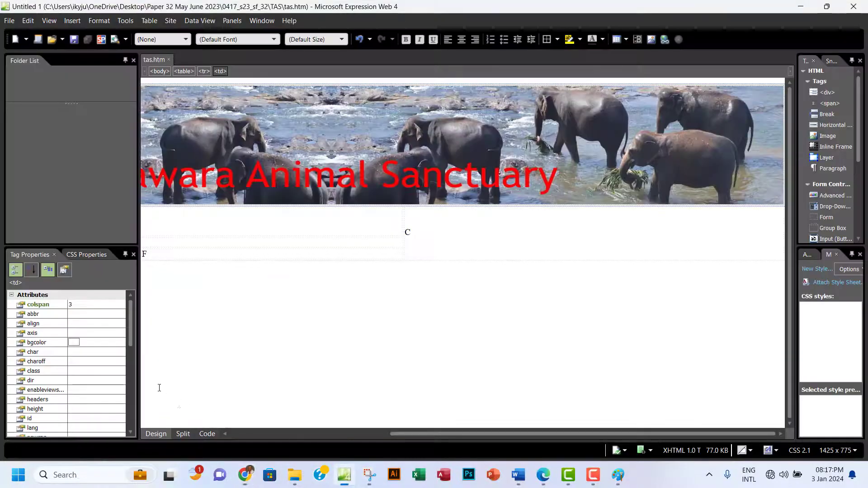
Inspect the page's HTML in Code view, return to Design, and bring up the question paper.
{"action": "left_click", "coordinate": [205, 435]}
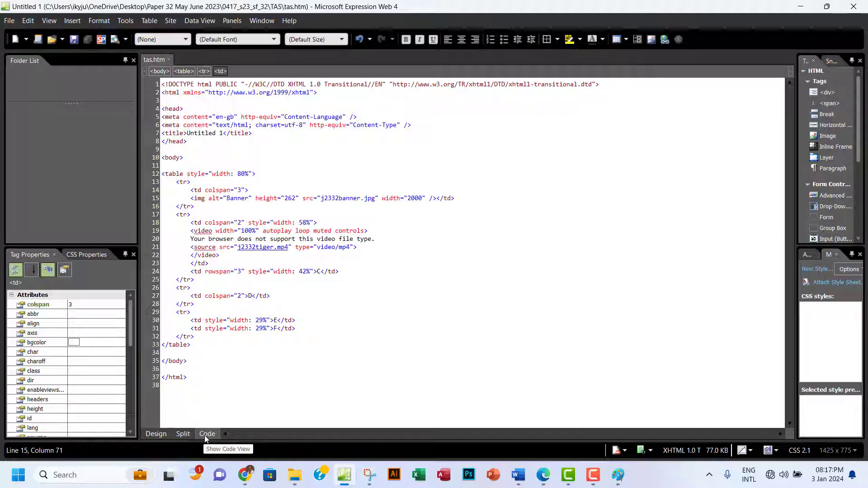
{"action": "left_click", "coordinate": [154, 433]}
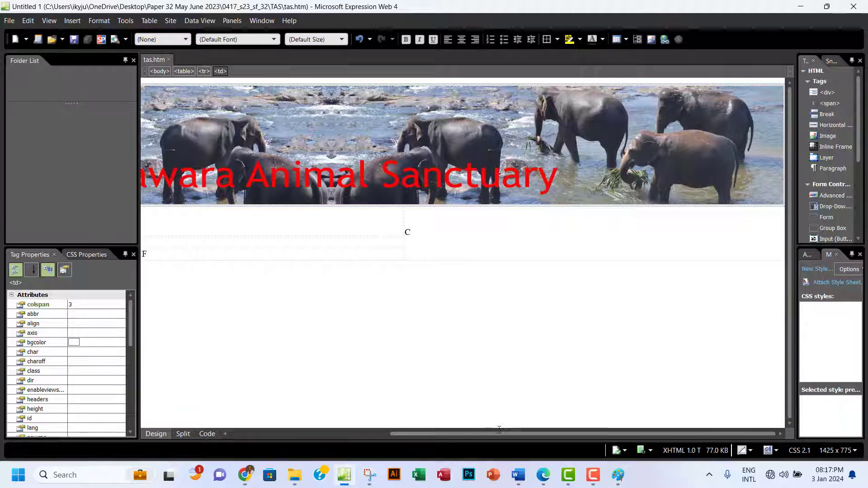
{"action": "left_click", "coordinate": [543, 475]}
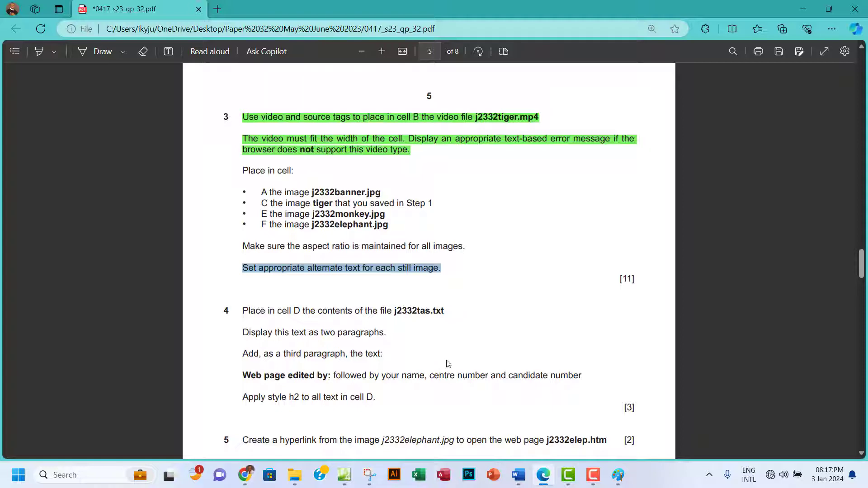
Insert the picture tiger_0004.png from file into cell C.
{"action": "left_click", "coordinate": [344, 475]}
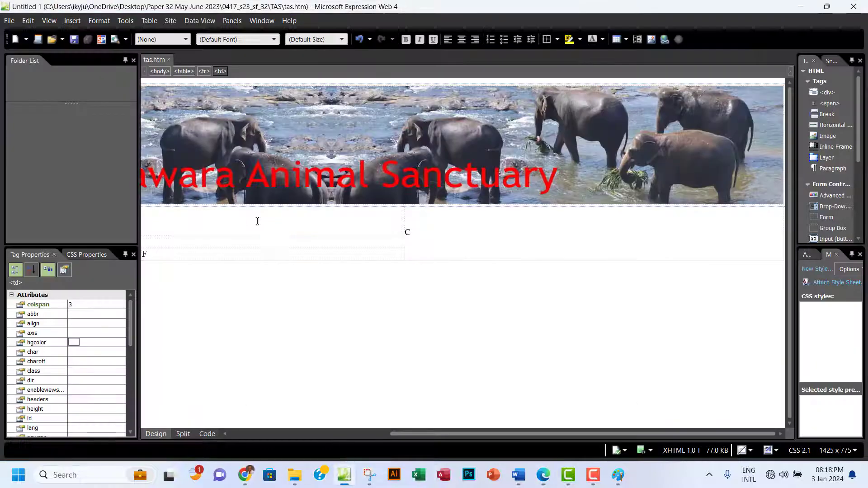
{"action": "left_click", "coordinate": [407, 232]}
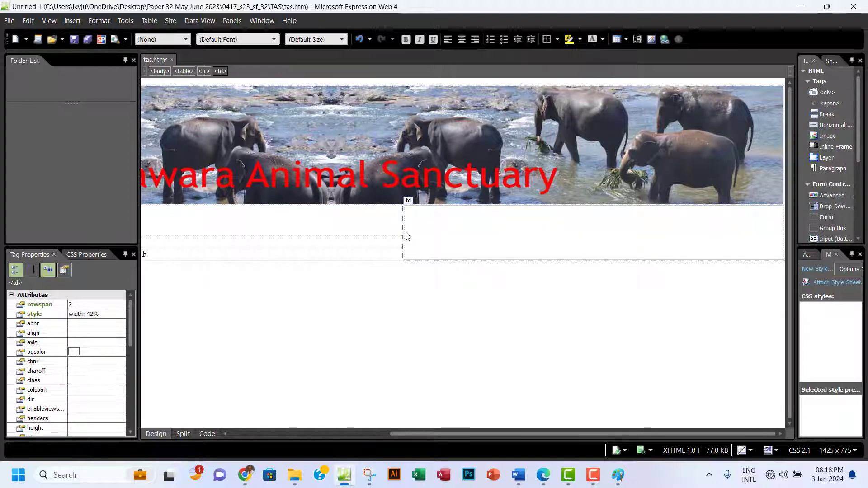
{"action": "left_click", "coordinate": [72, 20]}
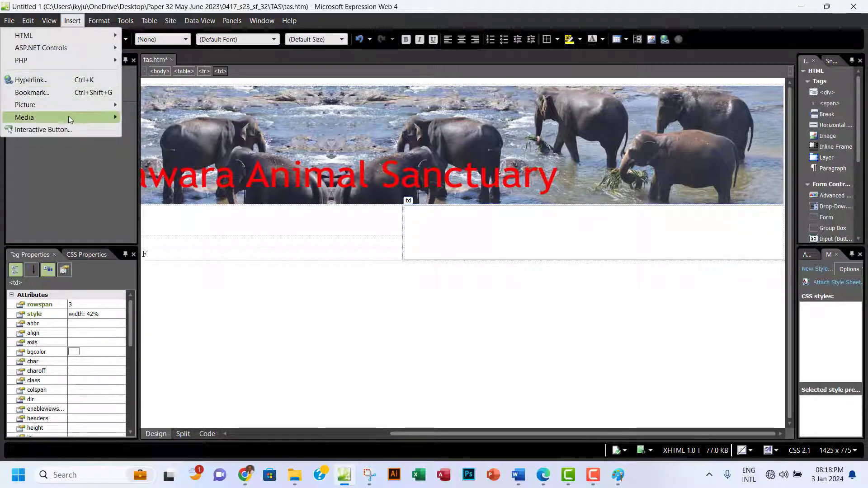
{"action": "mouse_move", "coordinate": [66, 105]}
{"action": "left_click", "coordinate": [145, 107]}
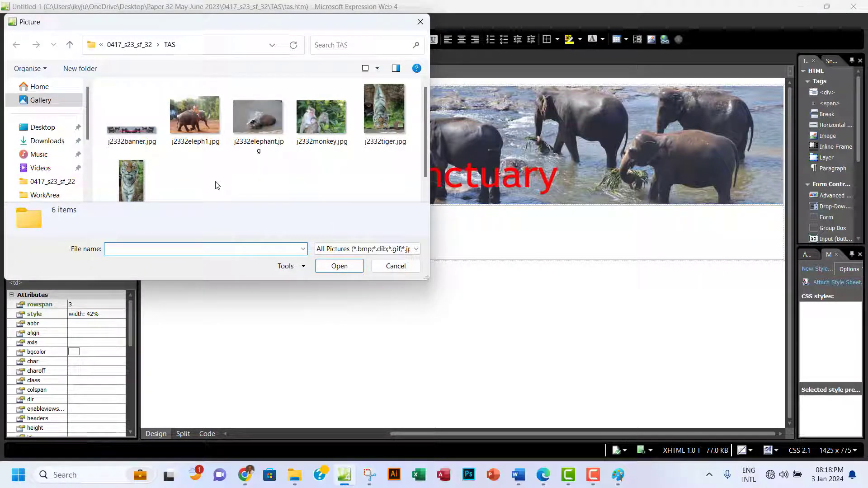
{"action": "scroll", "coordinate": [216, 184], "scroll_direction": "down", "scroll_amount": 1}
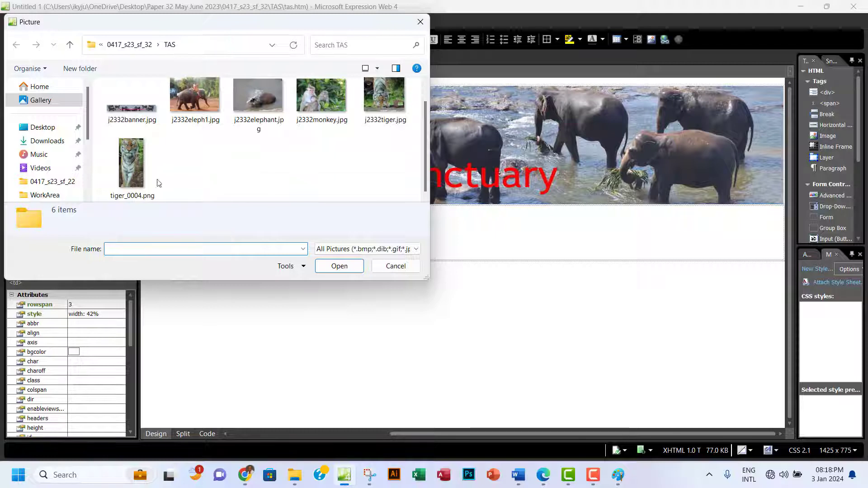
{"action": "left_click", "coordinate": [131, 163]}
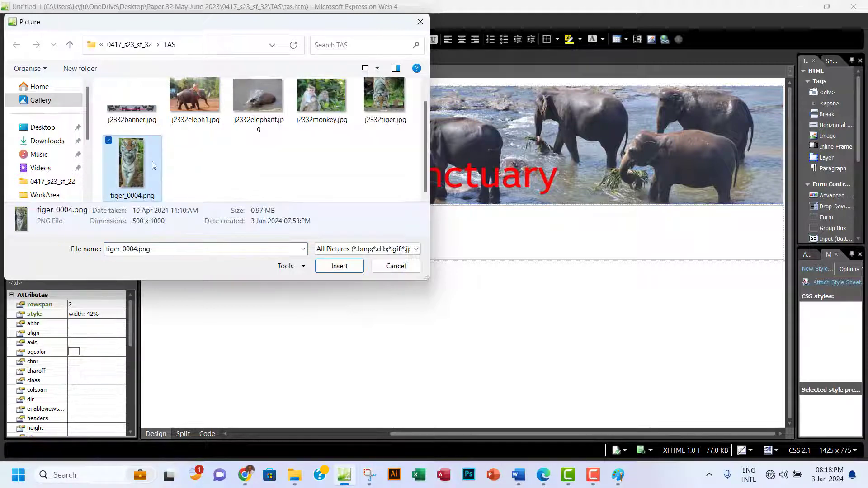
{"action": "left_click", "coordinate": [339, 267]}
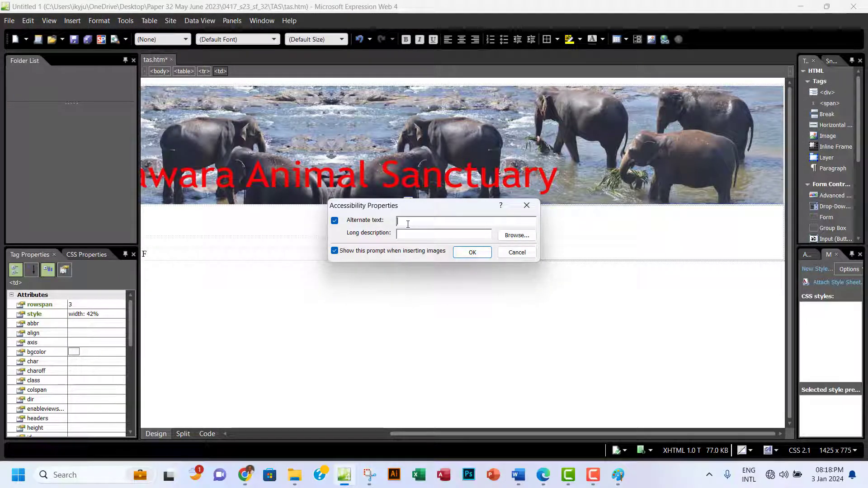
Give the tiger image alt text 'tiger', save tas.htm, and recheck the question paper.
{"action": "type", "text": "tiger"}
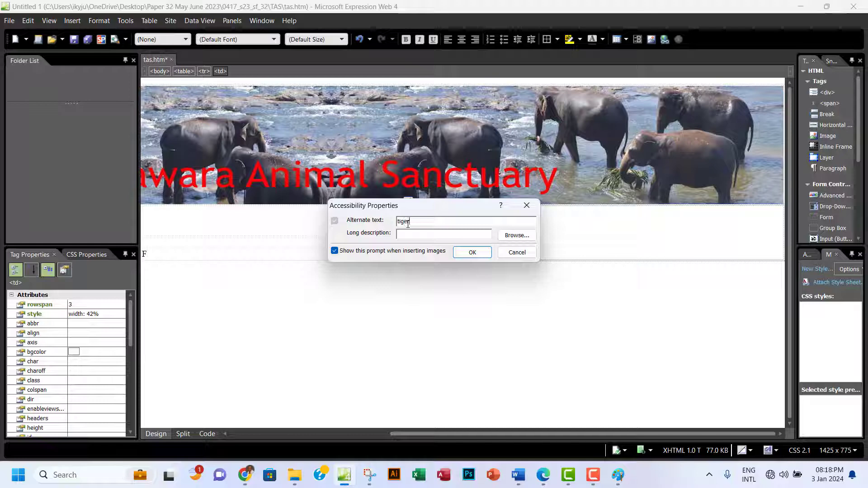
{"action": "left_click", "coordinate": [471, 252]}
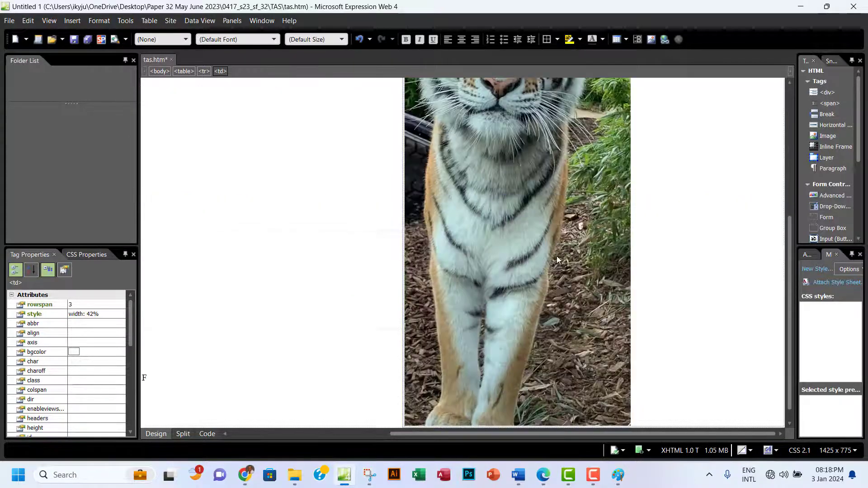
{"action": "scroll", "coordinate": [557, 256], "scroll_direction": "up", "scroll_amount": 3}
{"action": "scroll", "coordinate": [557, 256], "scroll_direction": "down", "scroll_amount": 3}
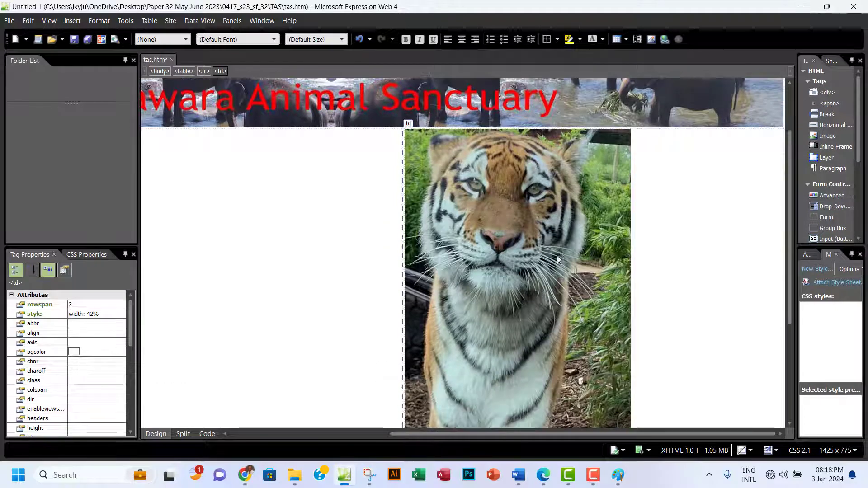
{"action": "left_click", "coordinate": [73, 39]}
{"action": "scroll", "coordinate": [347, 253], "scroll_direction": "down", "scroll_amount": 3}
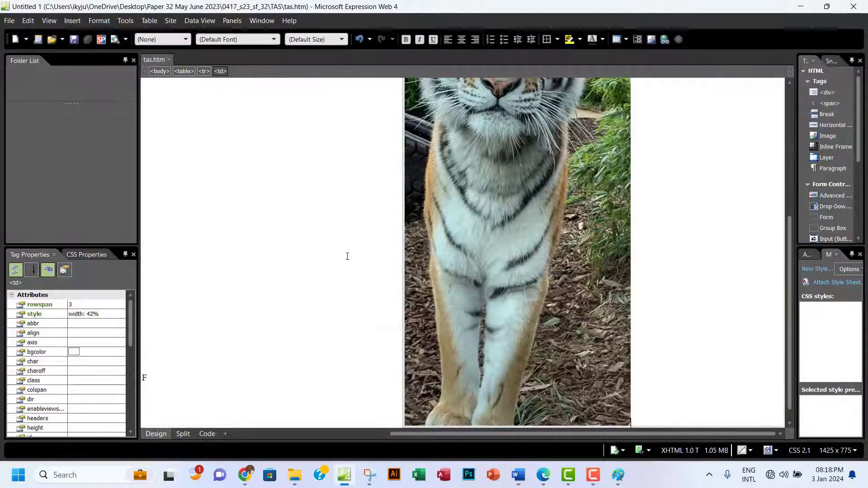
{"action": "scroll", "coordinate": [465, 303], "scroll_direction": "down", "scroll_amount": 1}
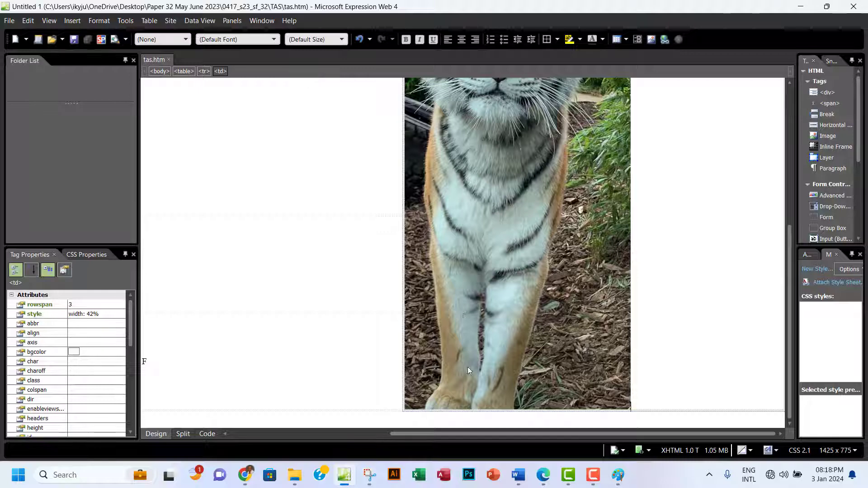
{"action": "left_click", "coordinate": [545, 475]}
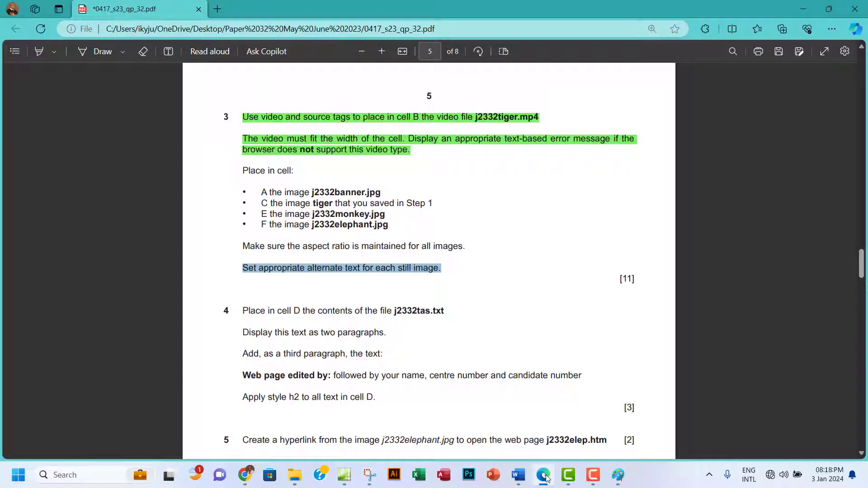
{"action": "left_click", "coordinate": [544, 474]}
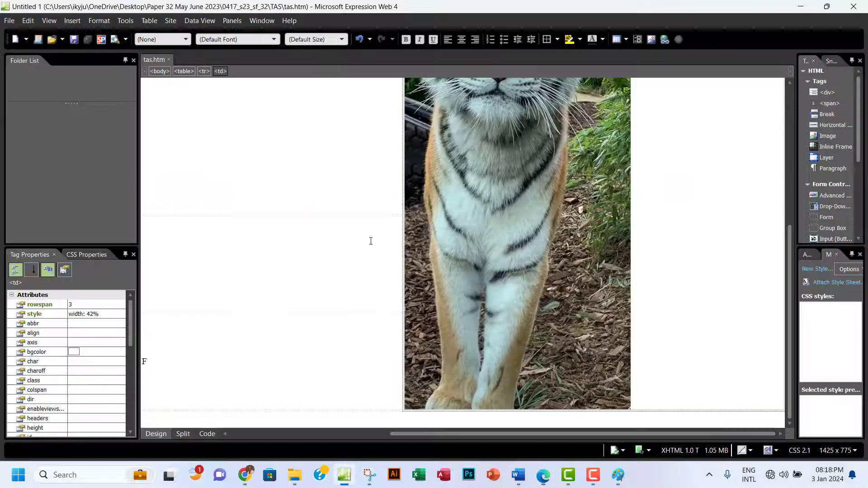
Delete the E placeholder and insert j2332monkey.jpg into cell E.
{"action": "left_click_drag", "start_coordinate": [465, 435], "coordinate": [301, 434]}
{"action": "left_click", "coordinate": [144, 363]}
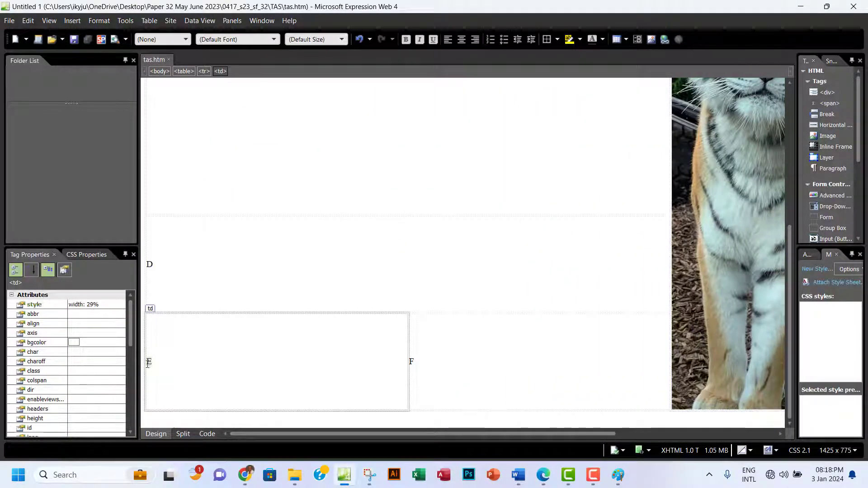
{"action": "key", "text": "Delete"}
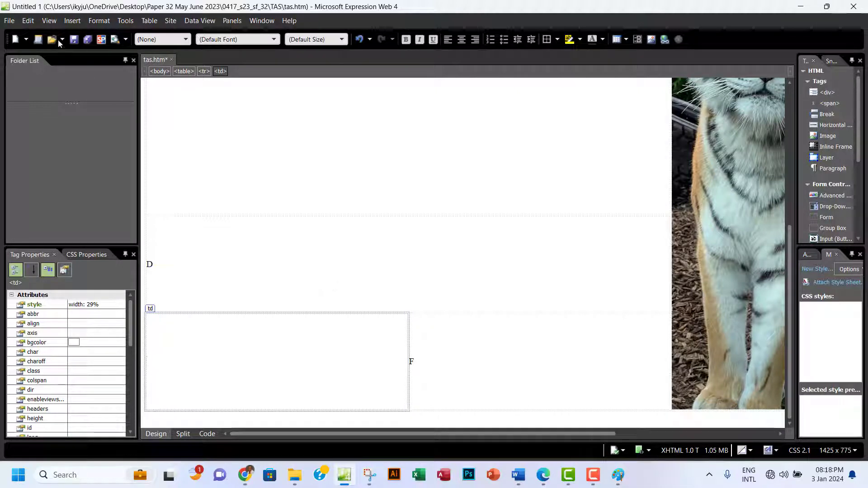
{"action": "left_click", "coordinate": [71, 21]}
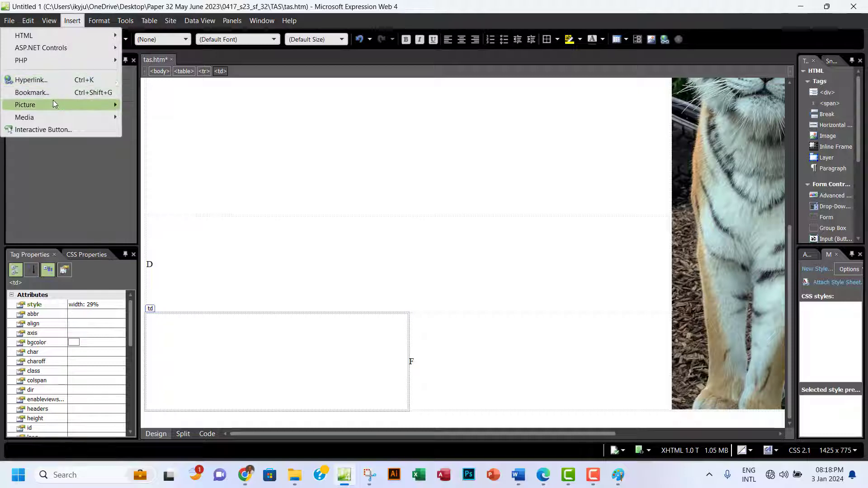
{"action": "mouse_move", "coordinate": [53, 103]}
{"action": "left_click", "coordinate": [164, 108]}
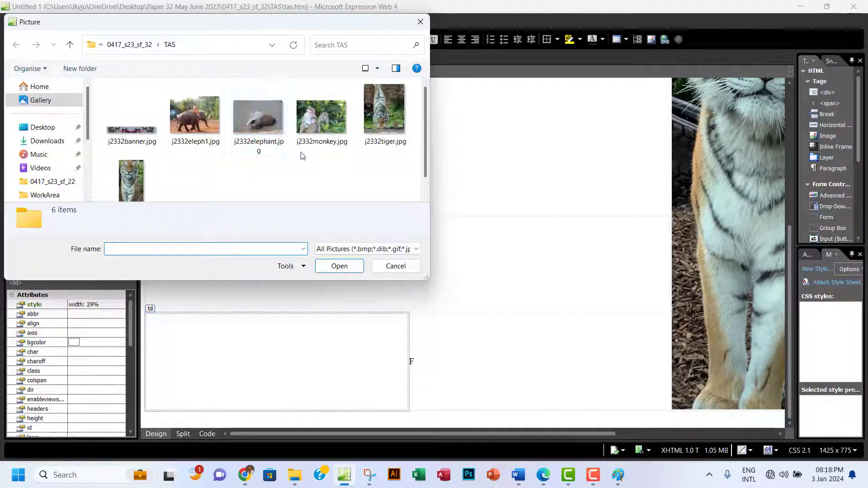
{"action": "left_click", "coordinate": [324, 146]}
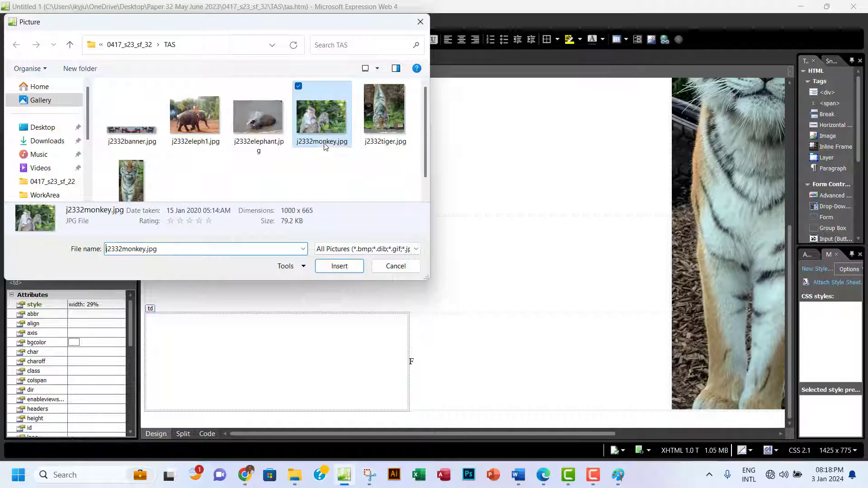
{"action": "left_click", "coordinate": [339, 267]}
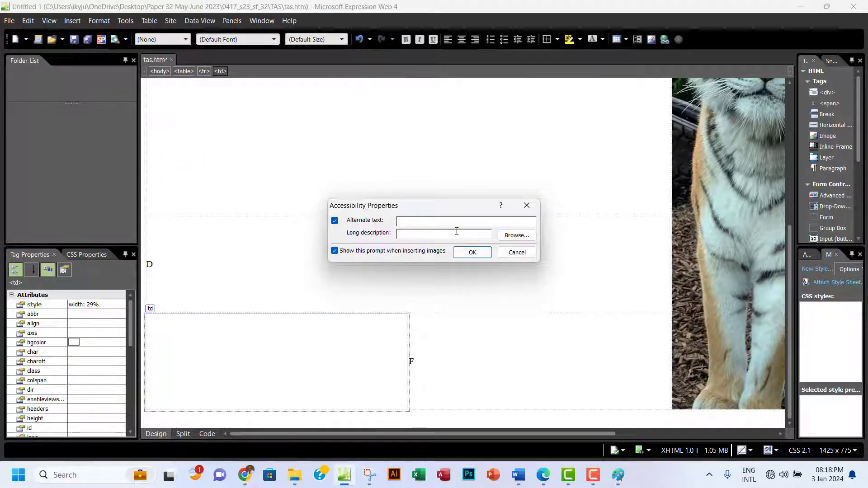
Give the monkey image alt text 'Monkeys' and glance at the question paper.
{"action": "type", "text": "Monkeys"}
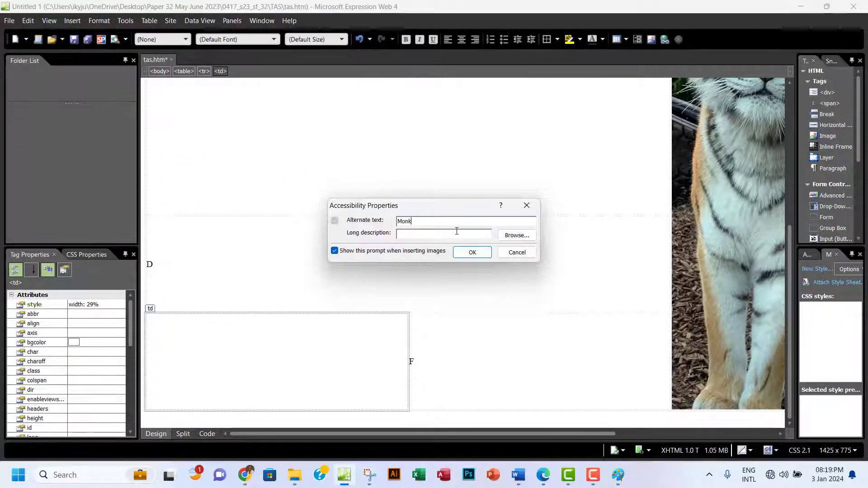
{"action": "left_click", "coordinate": [466, 253]}
{"action": "scroll", "coordinate": [398, 331], "scroll_direction": "up", "scroll_amount": 3}
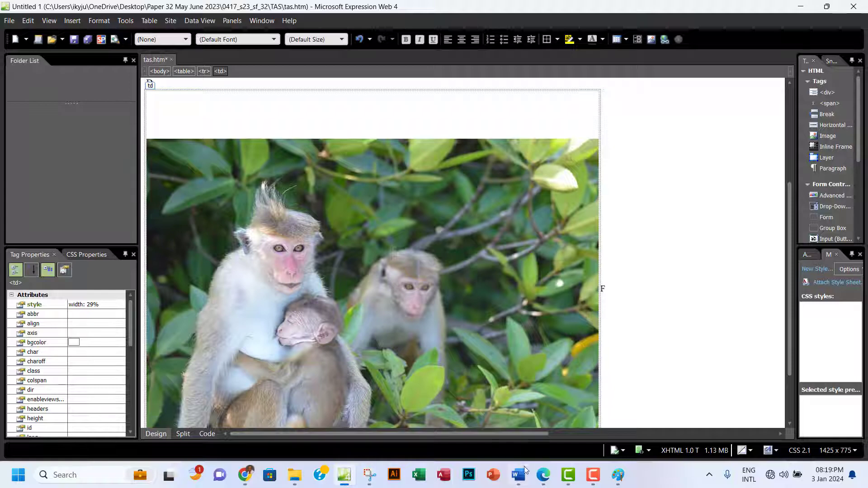
{"action": "left_click", "coordinate": [543, 475]}
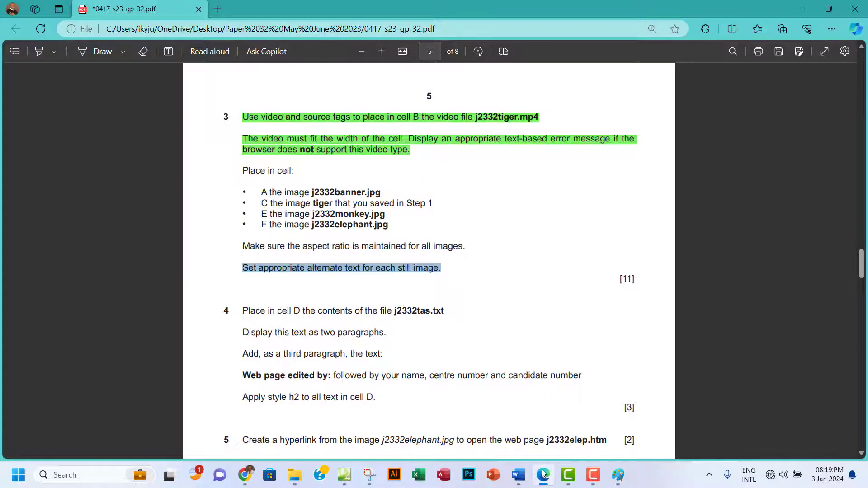
{"action": "left_click", "coordinate": [544, 475]}
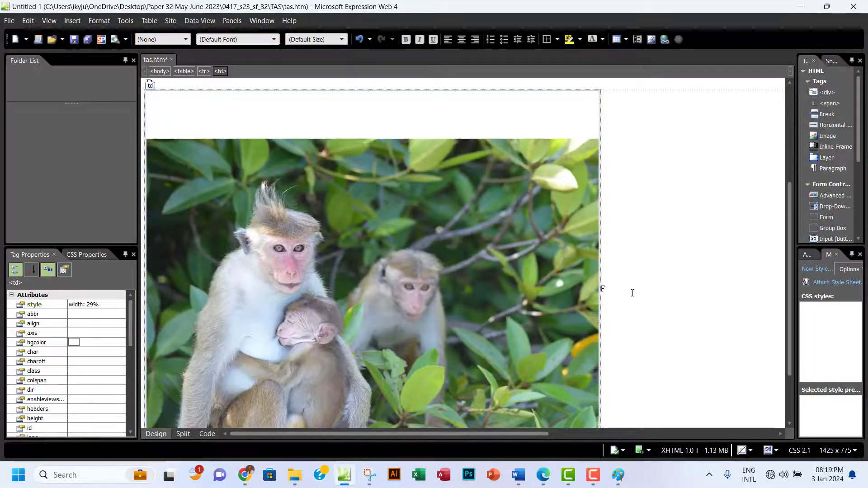
Insert j2332elephant.jpg into cell F with alt text 'Elephant', then save tas.htm.
{"action": "left_click", "coordinate": [603, 291]}
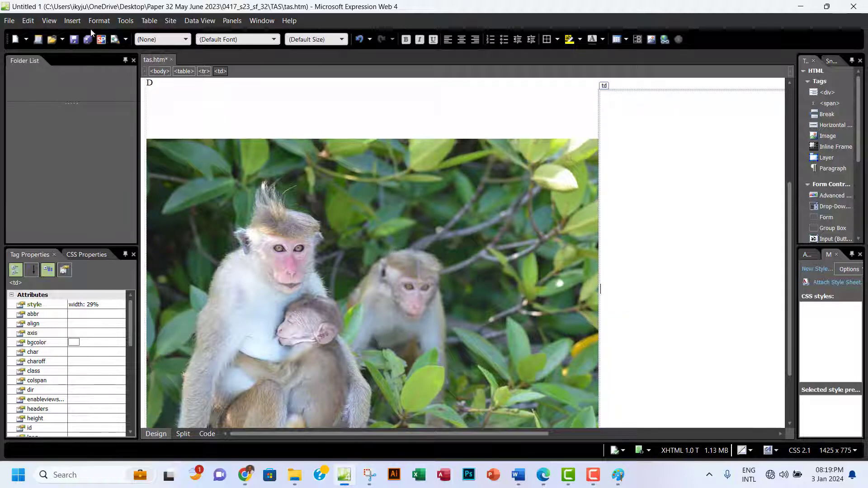
{"action": "left_click", "coordinate": [72, 21]}
{"action": "mouse_move", "coordinate": [69, 107]}
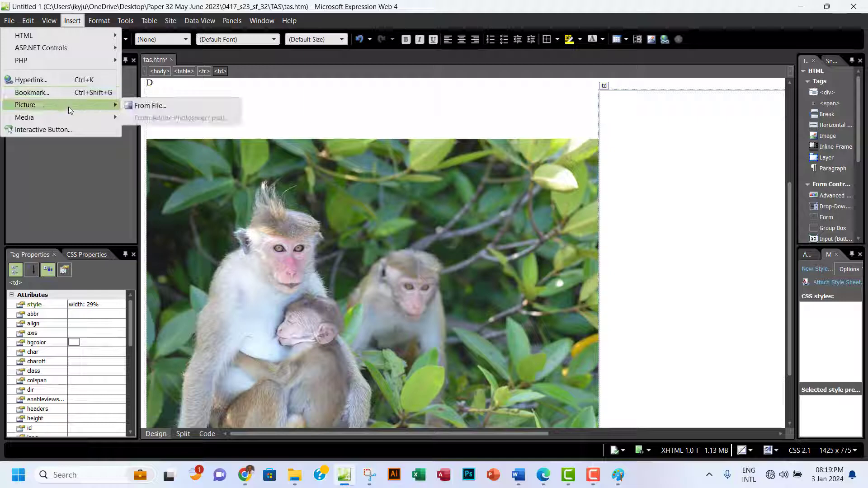
{"action": "left_click", "coordinate": [177, 105]}
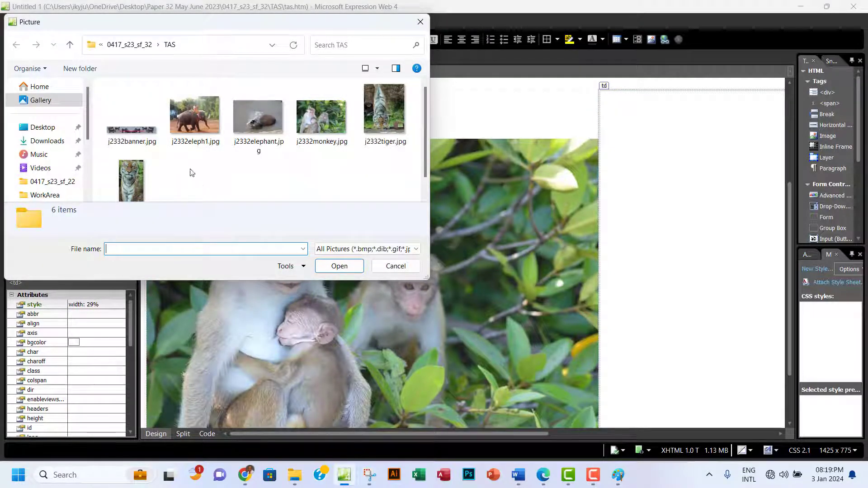
{"action": "left_click", "coordinate": [243, 144]}
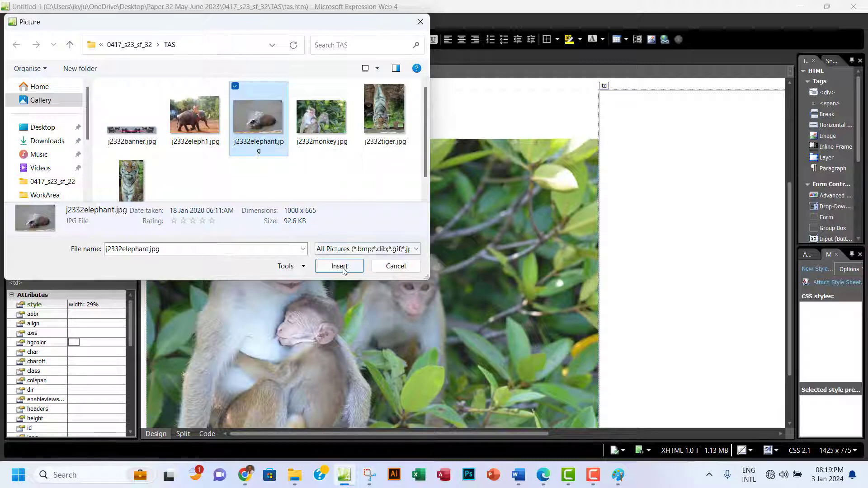
{"action": "left_click", "coordinate": [260, 244]}
{"action": "key", "text": "Return"}
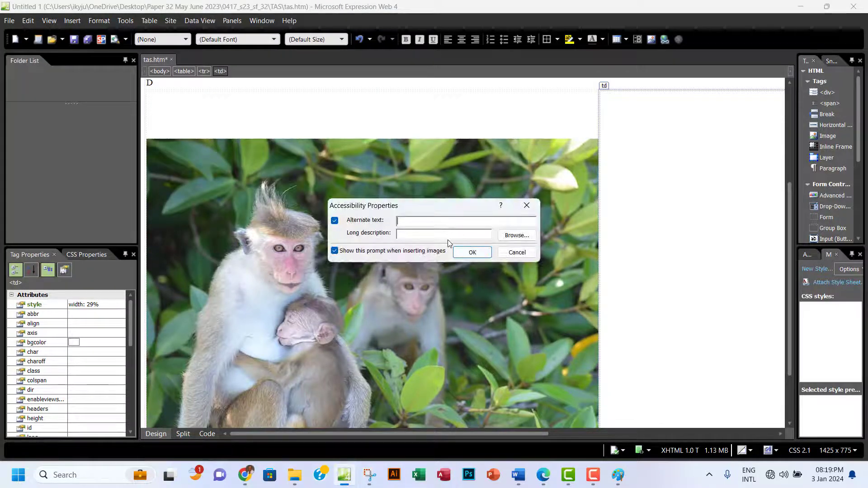
{"action": "type", "text": "Elephant"}
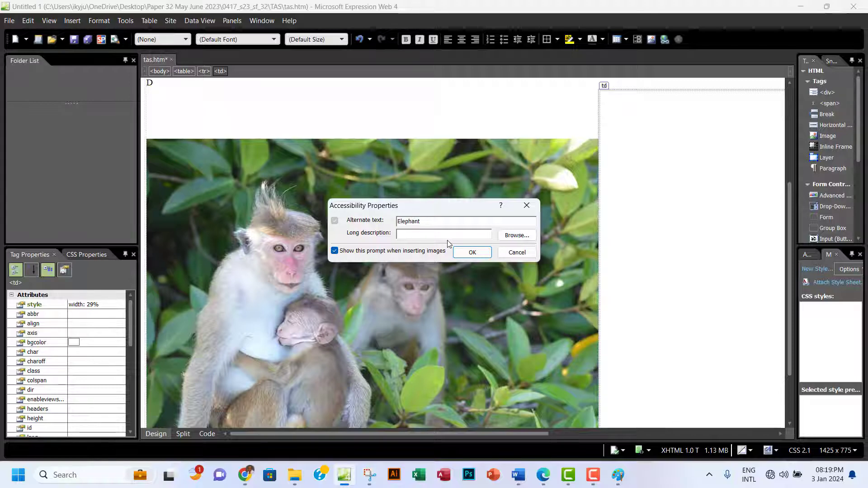
{"action": "left_click", "coordinate": [472, 253]}
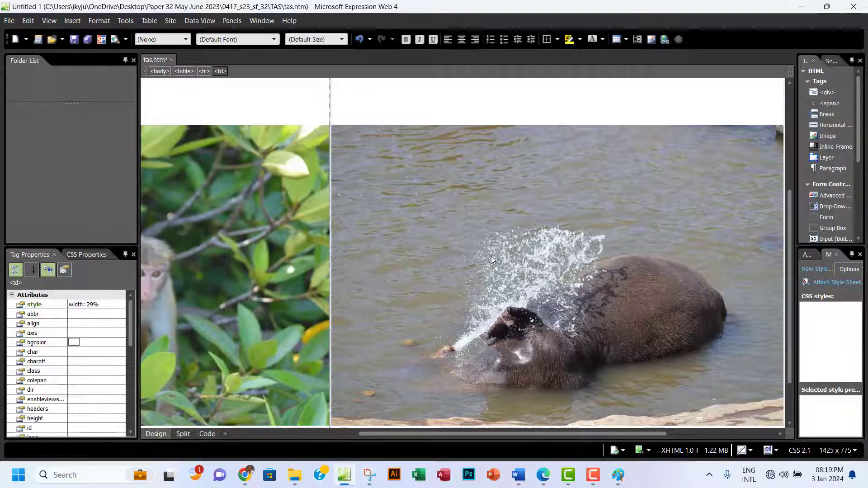
{"action": "scroll", "coordinate": [491, 256], "scroll_direction": "down", "scroll_amount": 1}
{"action": "left_click", "coordinate": [75, 40]}
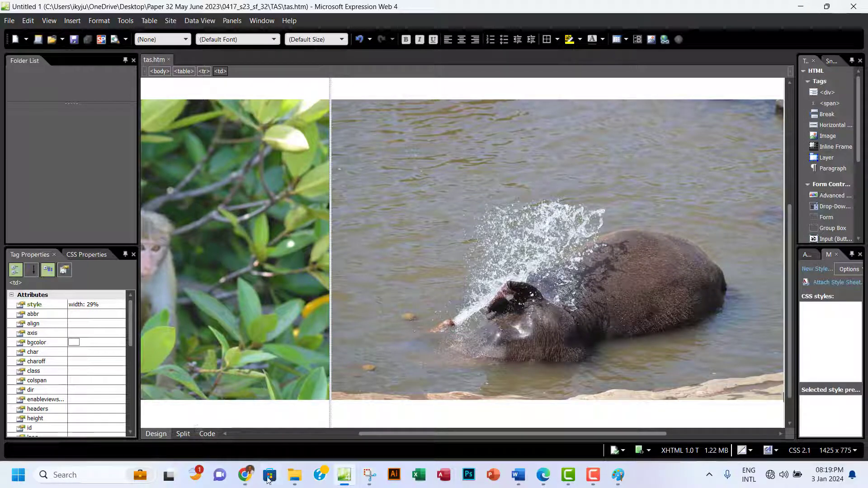
Reload tas.htm in Chrome and scroll through the banner, tiger video, tiger photo, monkeys and elephant.
{"action": "left_click", "coordinate": [244, 475]}
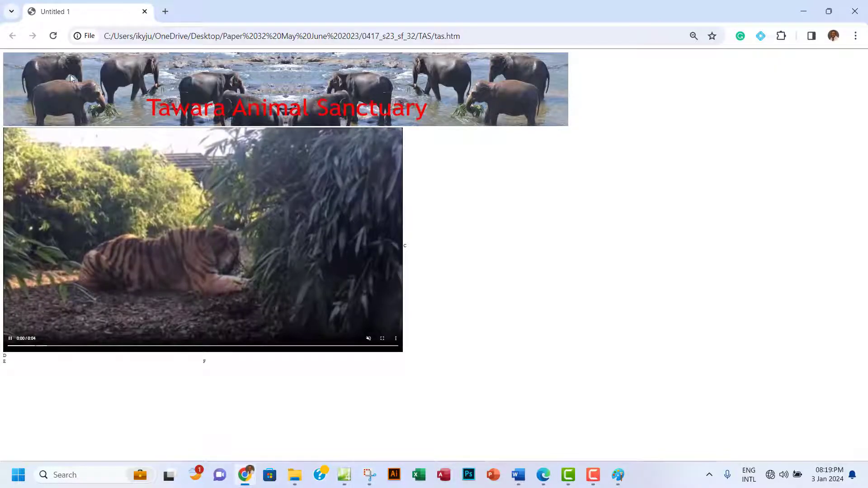
{"action": "left_click", "coordinate": [53, 36]}
{"action": "scroll", "coordinate": [307, 266], "scroll_direction": "down", "scroll_amount": 3}
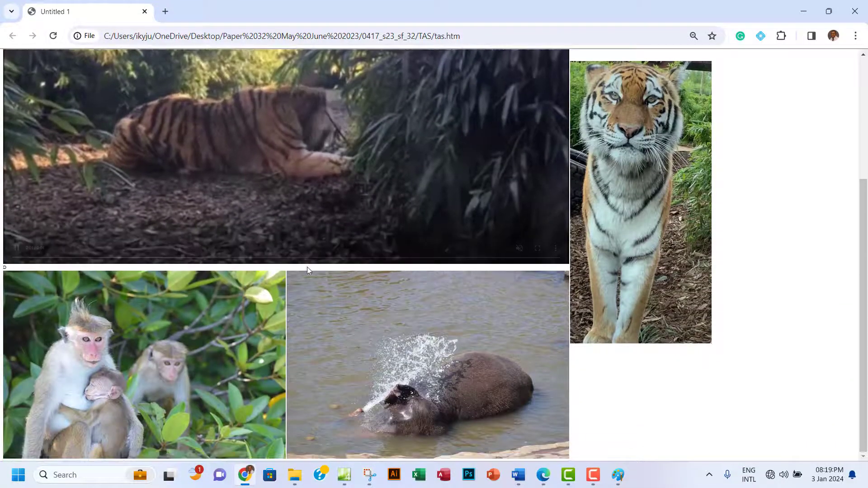
{"action": "scroll", "coordinate": [307, 271], "scroll_direction": "up", "scroll_amount": 1}
{"action": "scroll", "coordinate": [308, 271], "scroll_direction": "up", "scroll_amount": 3}
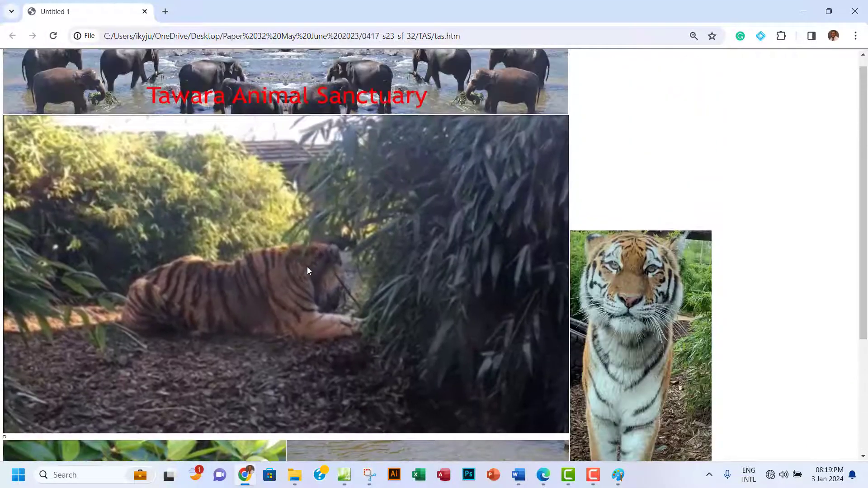
{"action": "scroll", "coordinate": [307, 271], "scroll_direction": "down", "scroll_amount": 3}
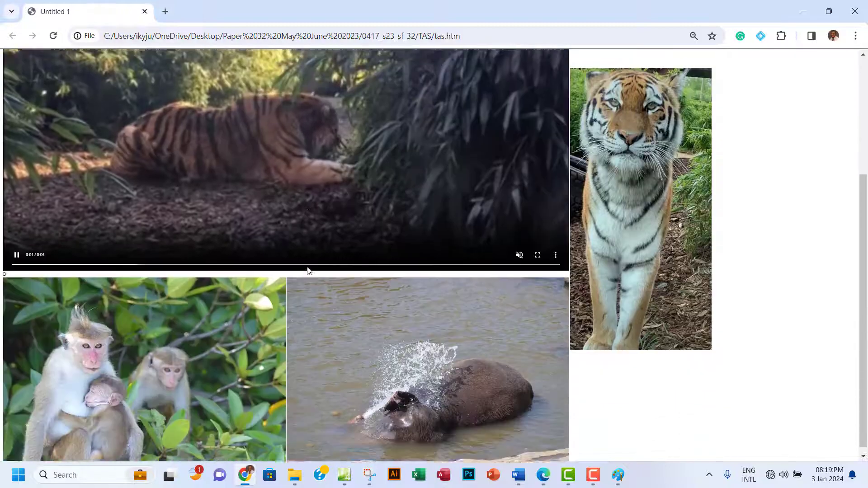
{"action": "scroll", "coordinate": [307, 270], "scroll_direction": "up", "scroll_amount": 2}
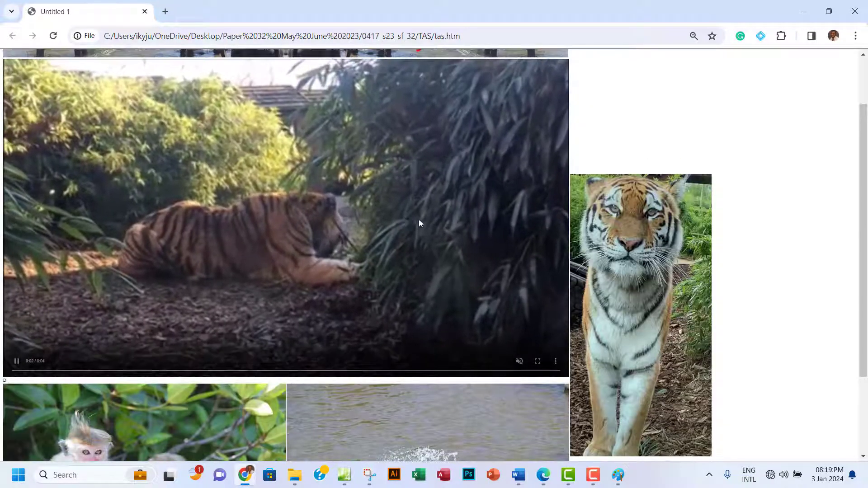
{"action": "scroll", "coordinate": [360, 275], "scroll_direction": "down", "scroll_amount": 2}
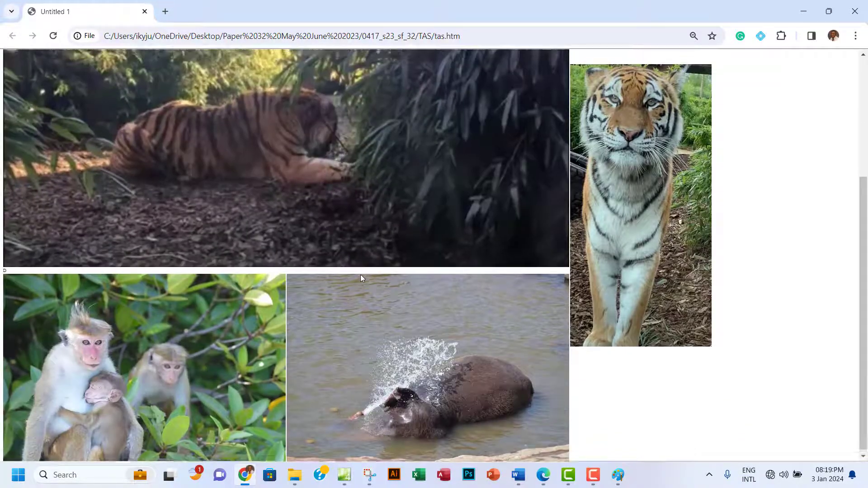
{"action": "scroll", "coordinate": [360, 275], "scroll_direction": "up", "scroll_amount": 2}
{"action": "scroll", "coordinate": [360, 275], "scroll_direction": "down", "scroll_amount": 2}
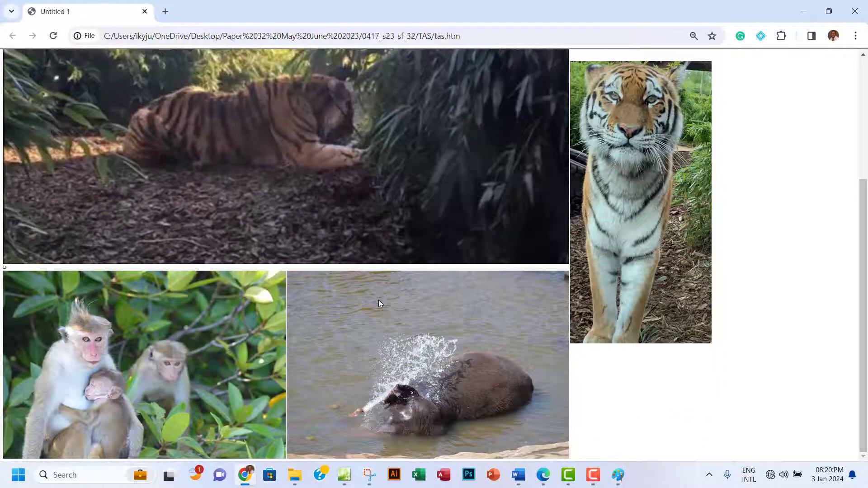
{"action": "scroll", "coordinate": [379, 300], "scroll_direction": "up", "scroll_amount": 1}
{"action": "scroll", "coordinate": [378, 304], "scroll_direction": "up", "scroll_amount": 2}
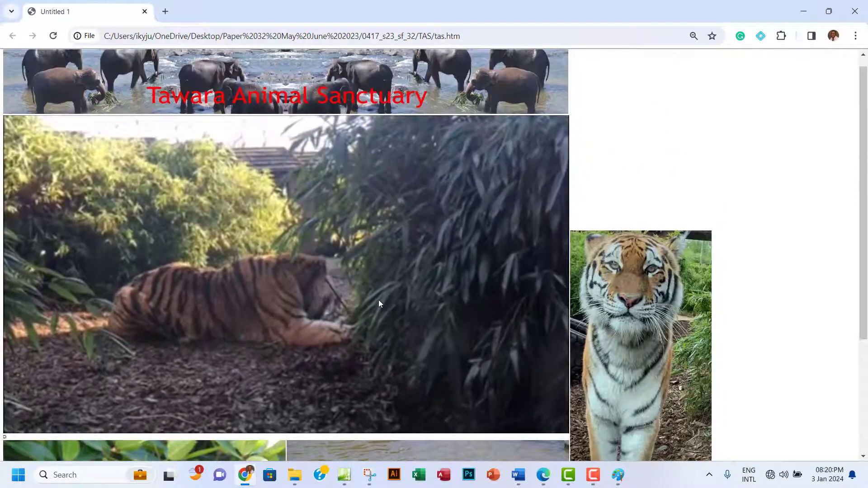
{"action": "scroll", "coordinate": [391, 300], "scroll_direction": "down", "scroll_amount": 3}
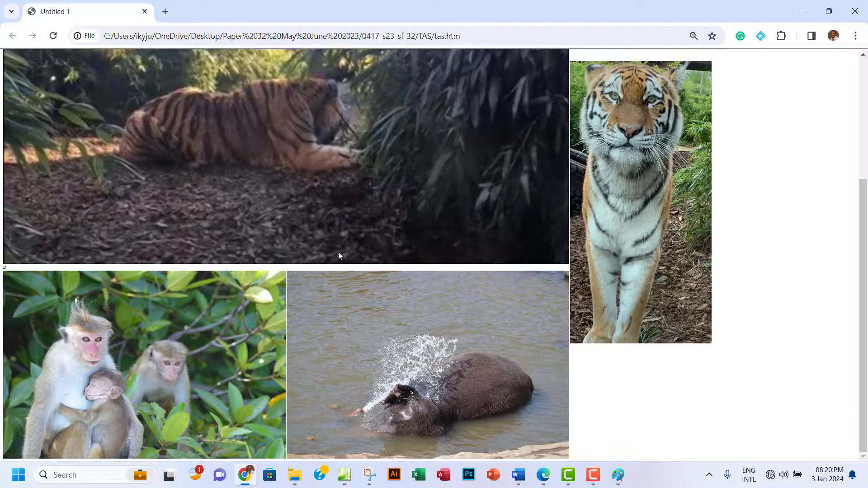
{"action": "scroll", "coordinate": [415, 299], "scroll_direction": "up", "scroll_amount": 3}
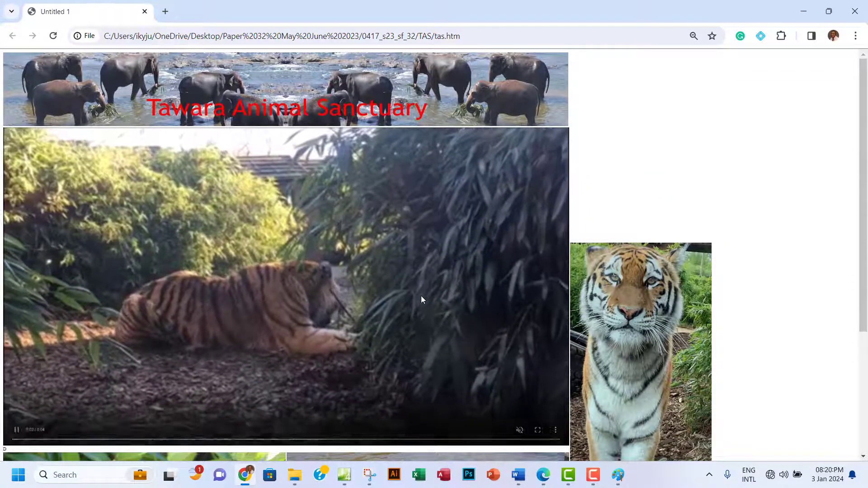
{"action": "scroll", "coordinate": [425, 339], "scroll_direction": "down", "scroll_amount": 4}
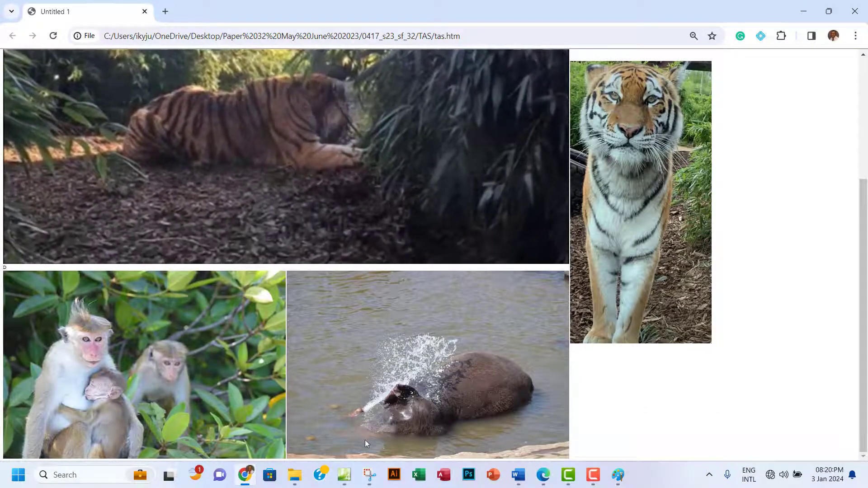
Highlight question 3's text from 'Place in cell' through the alternate-text sentence in green.
{"action": "left_click", "coordinate": [544, 475]}
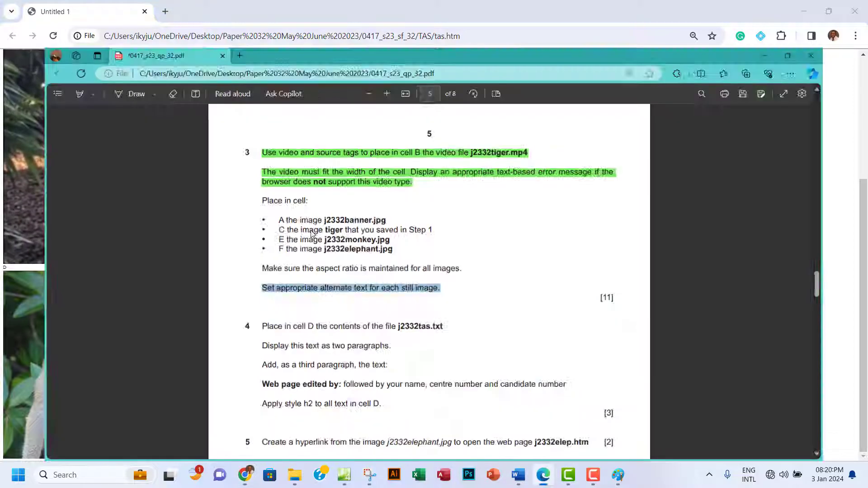
{"action": "scroll", "coordinate": [267, 139], "scroll_direction": "down", "scroll_amount": 2}
{"action": "left_click_drag", "start_coordinate": [243, 113], "coordinate": [441, 205]}
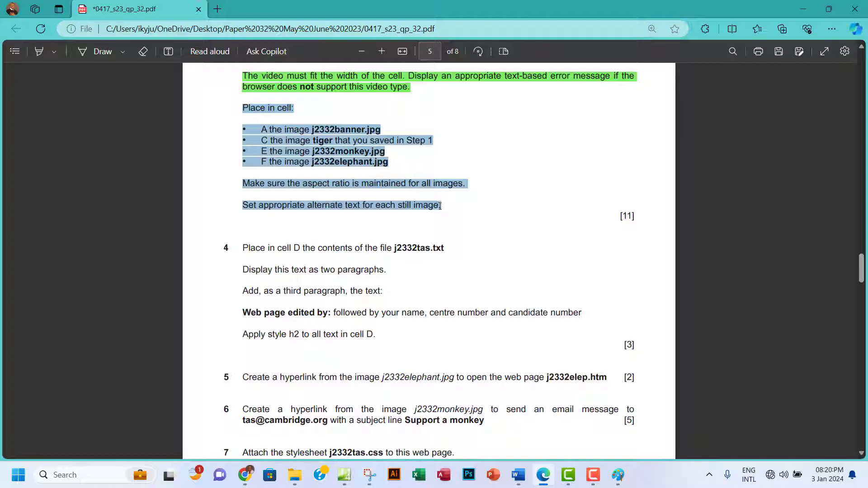
{"action": "mouse_move", "coordinate": [536, 146]}
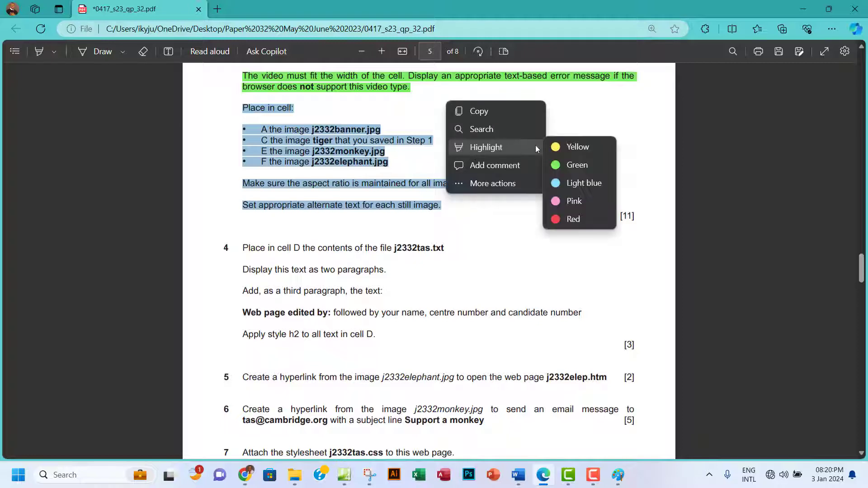
{"action": "left_click", "coordinate": [581, 165]}
{"action": "scroll", "coordinate": [456, 253], "scroll_direction": "down", "scroll_amount": 2}
{"action": "scroll", "coordinate": [457, 252], "scroll_direction": "down", "scroll_amount": 1}
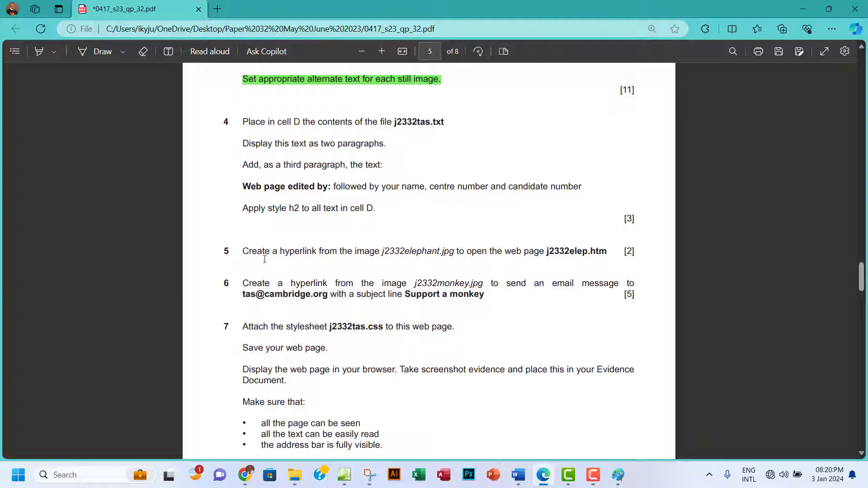
Open j2332tas.txt from the TAS folder in Notepad and copy its full text.
{"action": "left_click", "coordinate": [295, 475]}
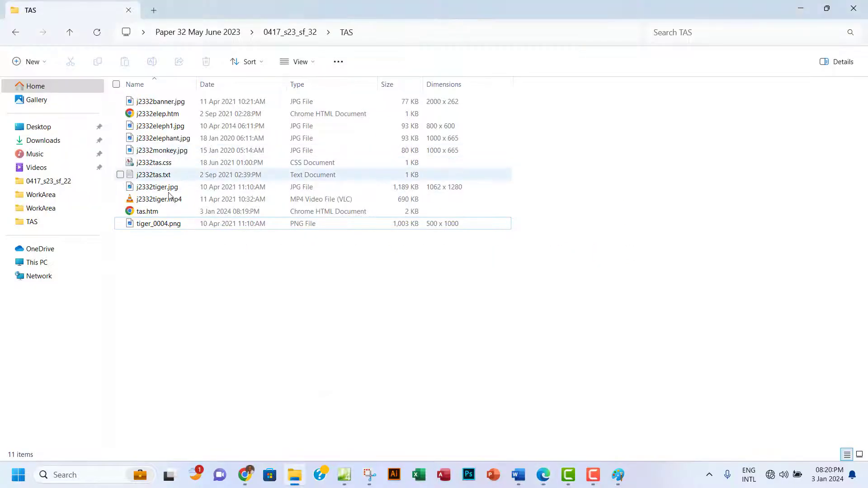
{"action": "double_click", "coordinate": [166, 177]}
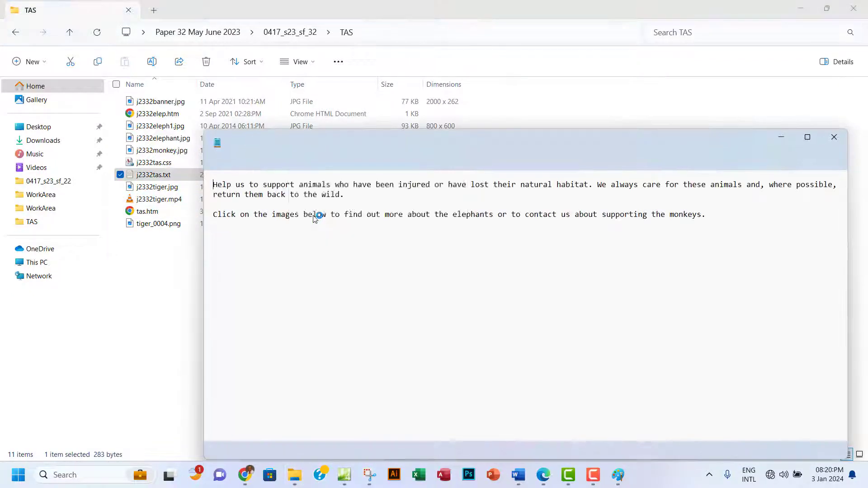
{"action": "left_click", "coordinate": [233, 194]}
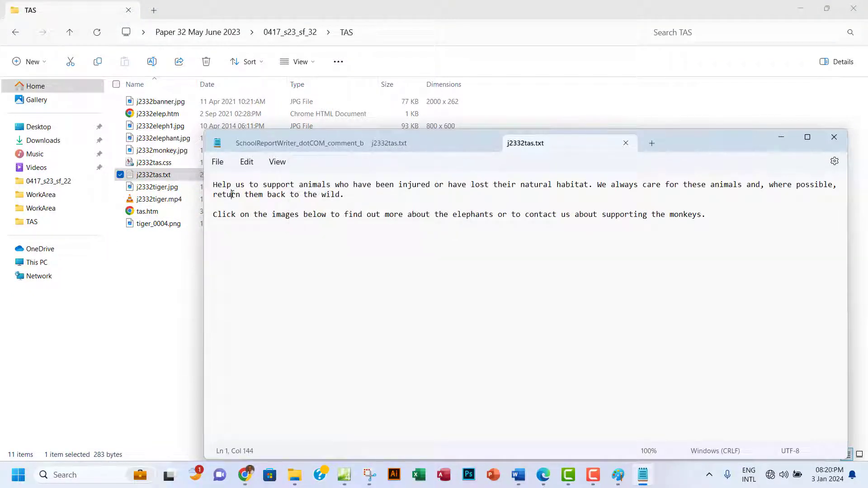
{"action": "key", "text": "ctrl+a"}
{"action": "key", "text": "ctrl+c"}
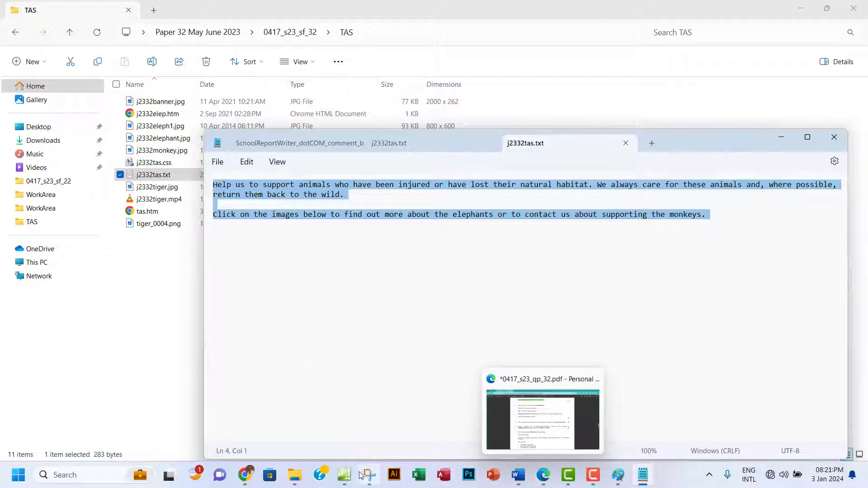
{"action": "left_click", "coordinate": [344, 475]}
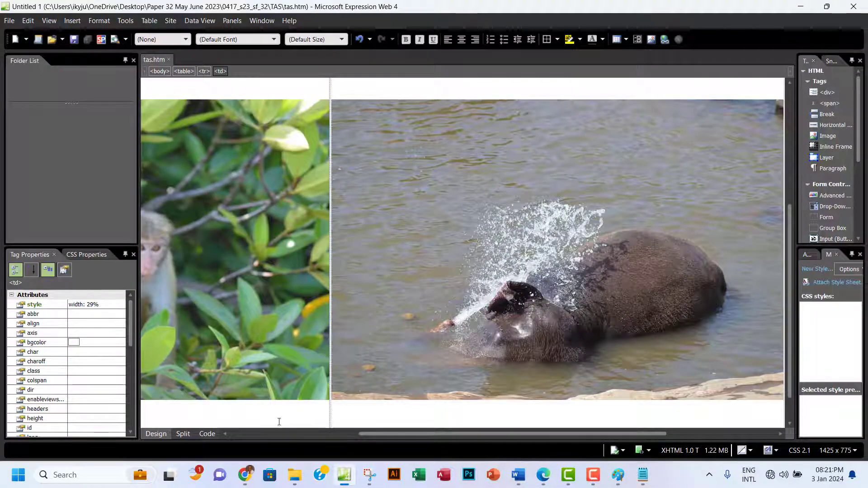
Delete the placeholder 'D' in cell D and paste j2332tas.txt's two paragraphs there.
{"action": "left_click_drag", "start_coordinate": [373, 434], "coordinate": [287, 435]}
{"action": "scroll", "coordinate": [337, 222], "scroll_direction": "up", "scroll_amount": 2}
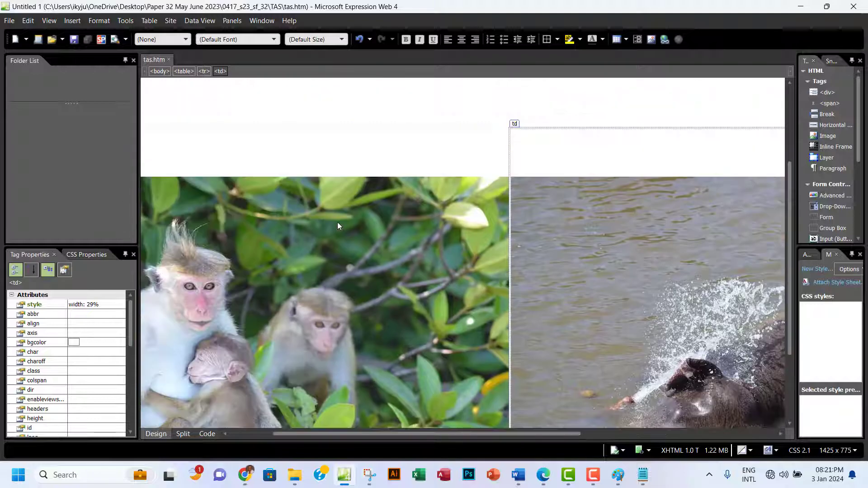
{"action": "scroll", "coordinate": [338, 223], "scroll_direction": "up", "scroll_amount": 2}
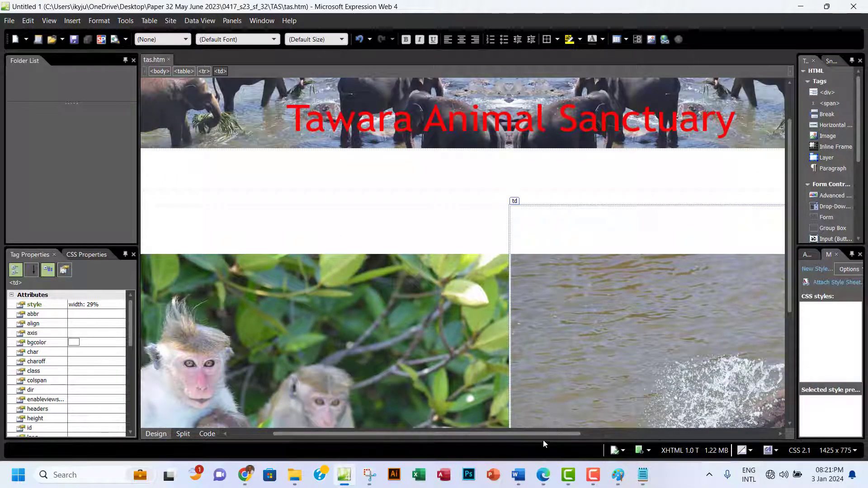
{"action": "left_click_drag", "start_coordinate": [541, 436], "coordinate": [499, 436]}
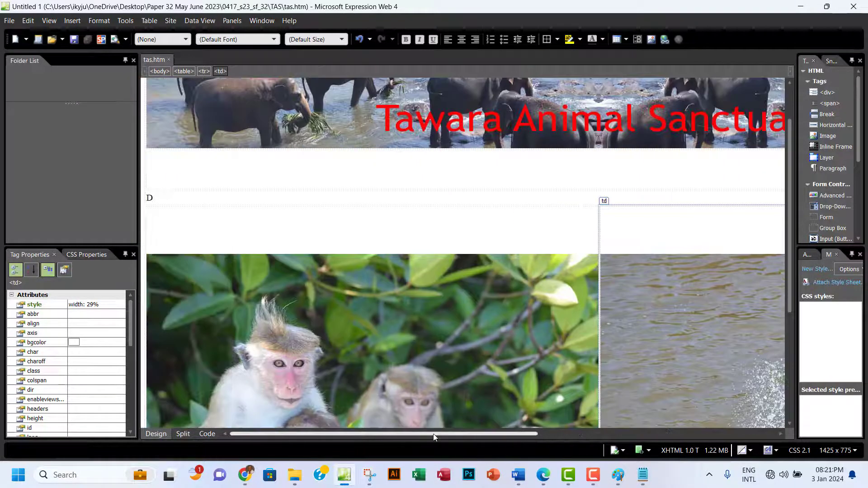
{"action": "left_click", "coordinate": [146, 201]}
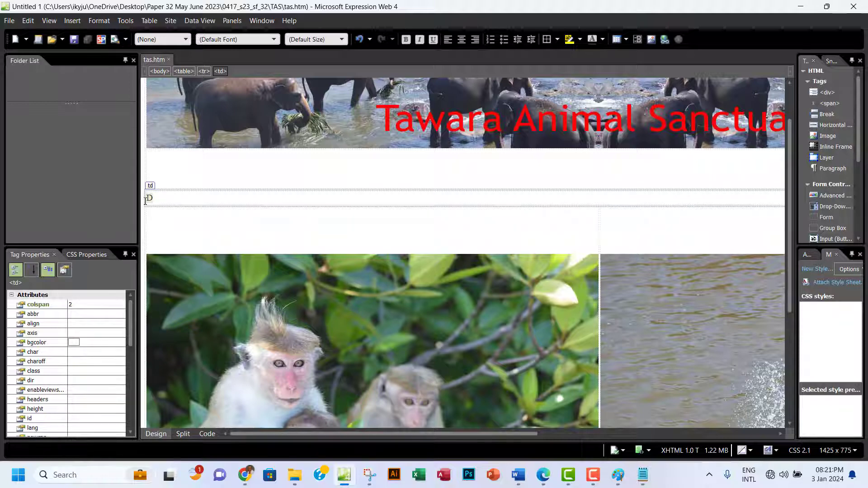
{"action": "key", "text": "Delete"}
{"action": "key", "text": "ctrl+v"}
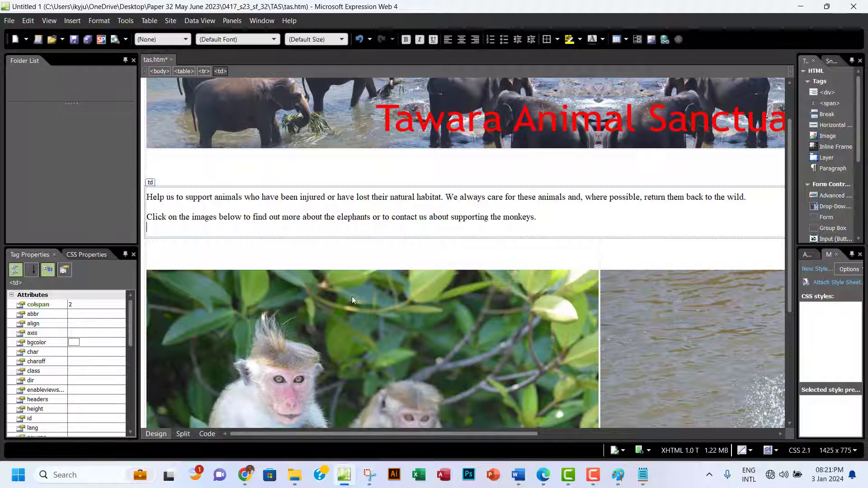
Copy the phrase 'Web page edited by:' from question 4 of the exam paper.
{"action": "left_click", "coordinate": [543, 474]}
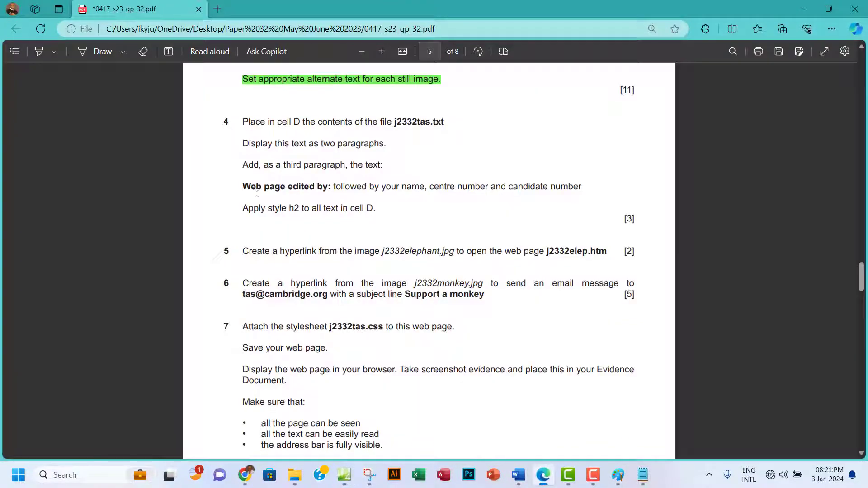
{"action": "left_click_drag", "start_coordinate": [246, 185], "coordinate": [331, 186]}
{"action": "key", "text": "ctrl+c"}
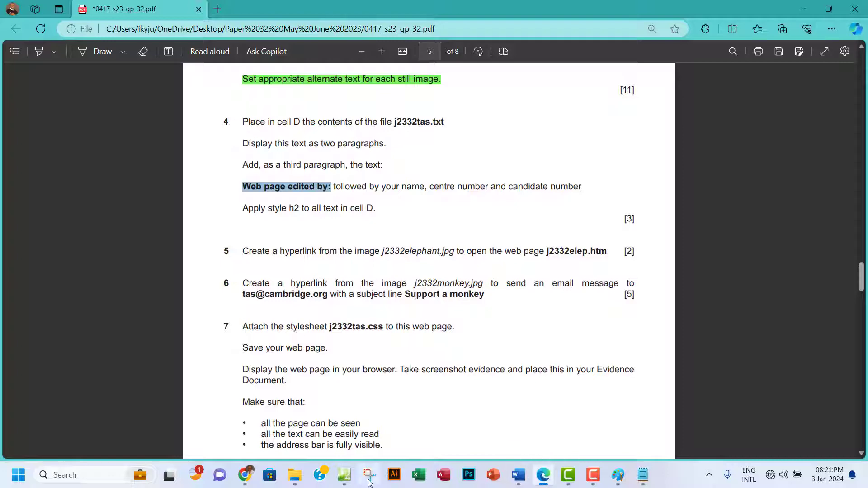
{"action": "left_click", "coordinate": [345, 477]}
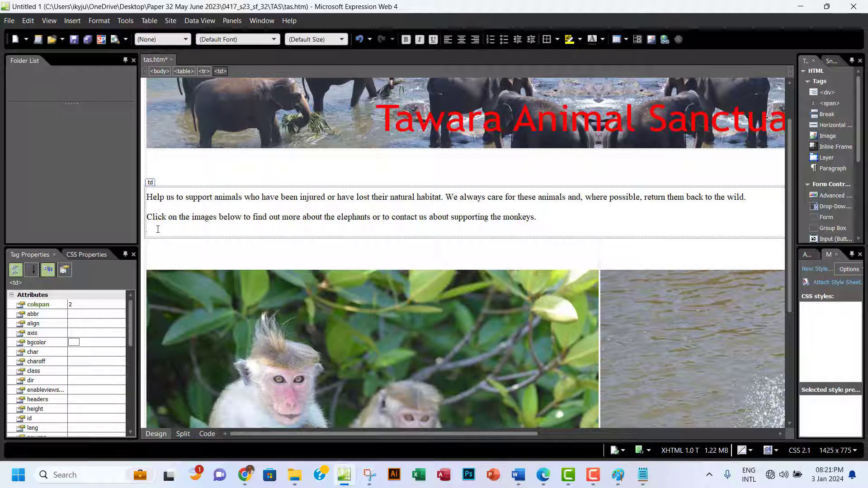
Paste 'Web page edited by:' as its own paragraph below the two paragraphs.
{"action": "key", "text": "ctrl+v"}
{"action": "left_click", "coordinate": [148, 227]}
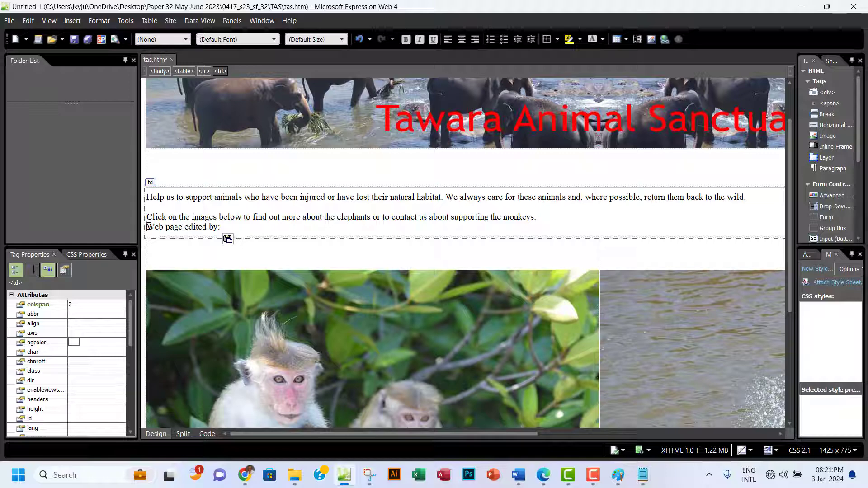
{"action": "key", "text": "Return"}
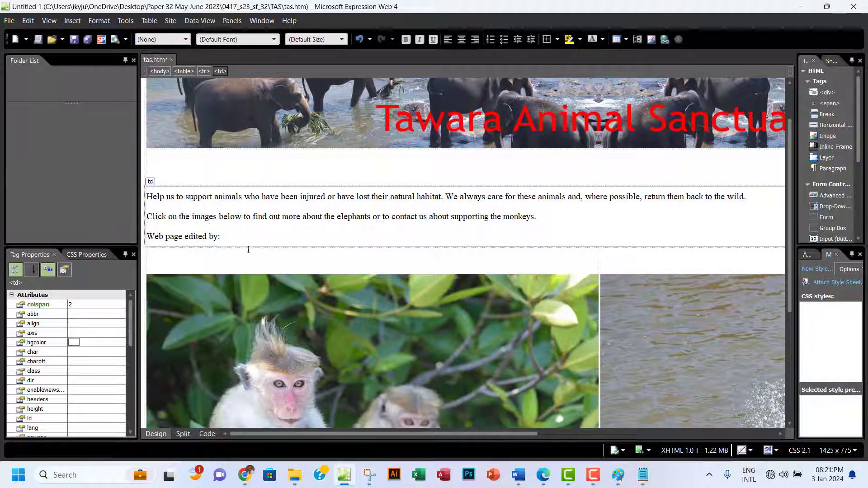
Add the candidate's name, centre number and candidate number after it, then save tas.htm.
{"action": "left_click", "coordinate": [225, 239]}
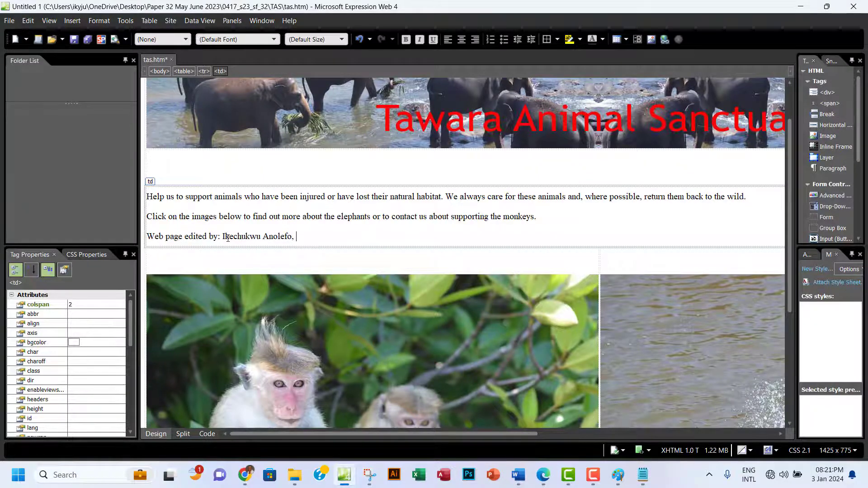
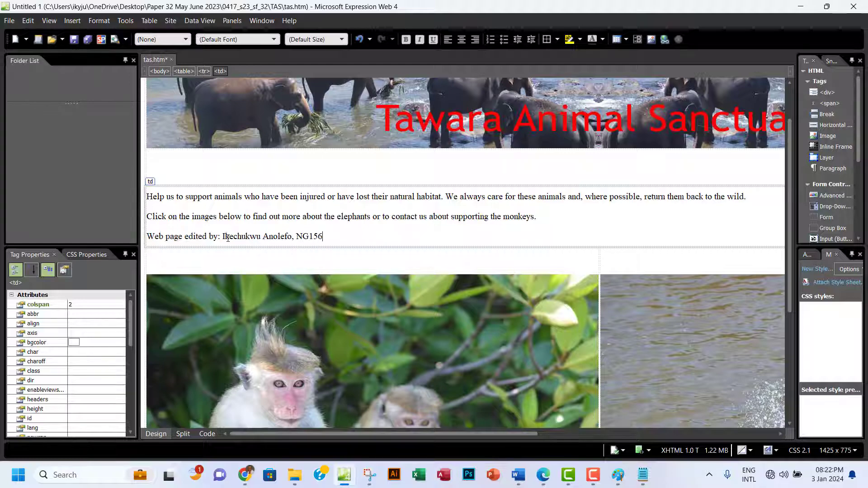
{"action": "left_click", "coordinate": [73, 40]}
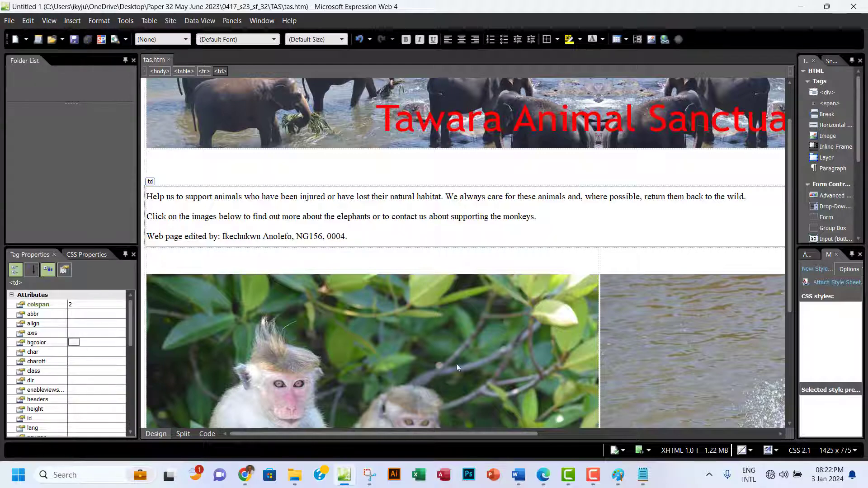
{"action": "left_click", "coordinate": [544, 475]}
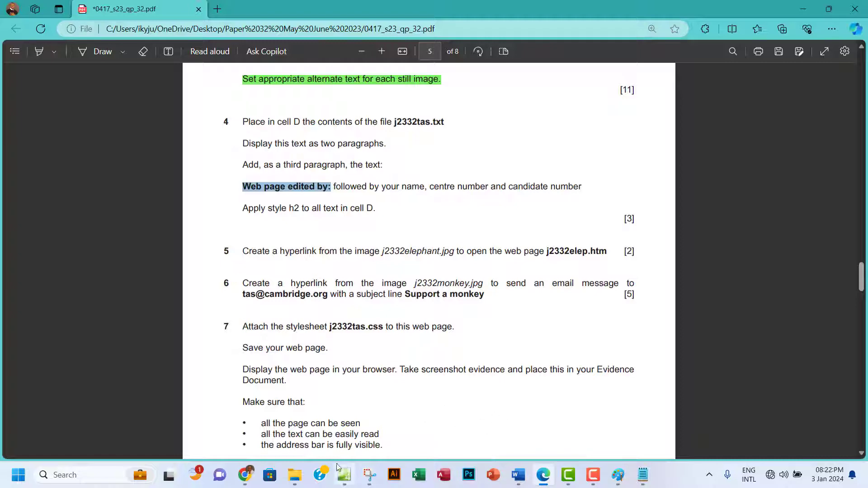
Apply Heading 2 to the three paragraphs in cell D and save tas.htm.
{"action": "left_click", "coordinate": [344, 475]}
{"action": "left_click_drag", "start_coordinate": [347, 237], "coordinate": [142, 196]}
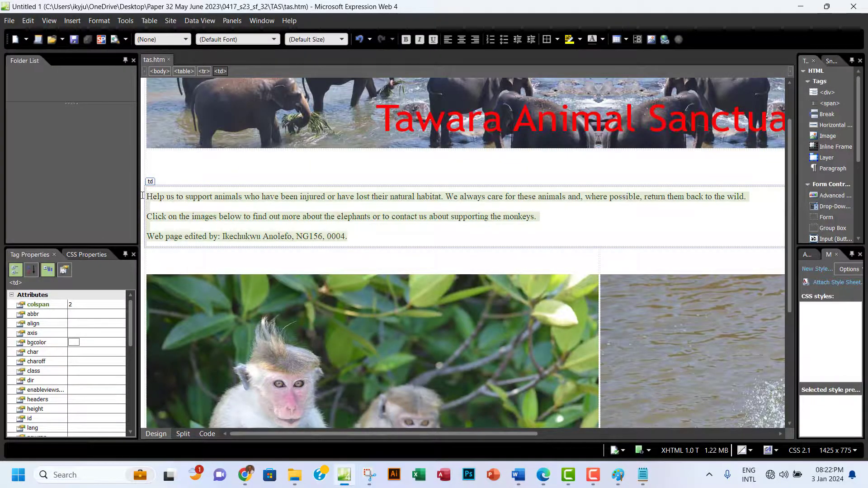
{"action": "left_click", "coordinate": [184, 40]}
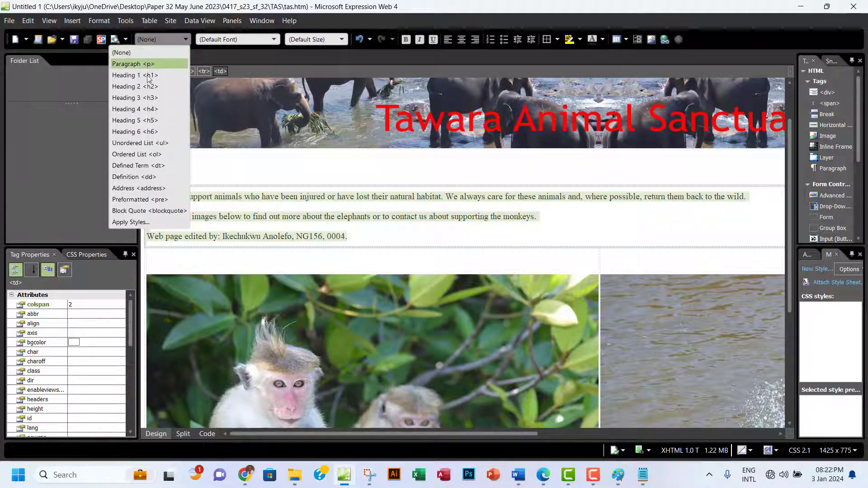
{"action": "left_click", "coordinate": [145, 90]}
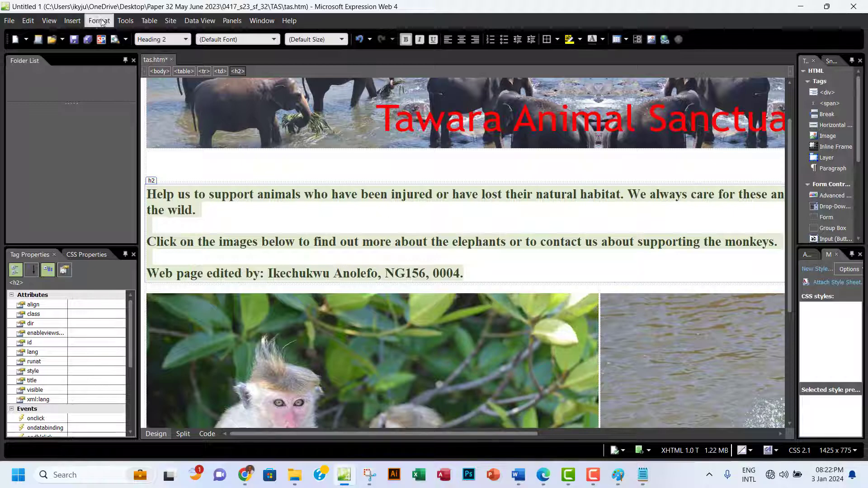
{"action": "left_click", "coordinate": [75, 40]}
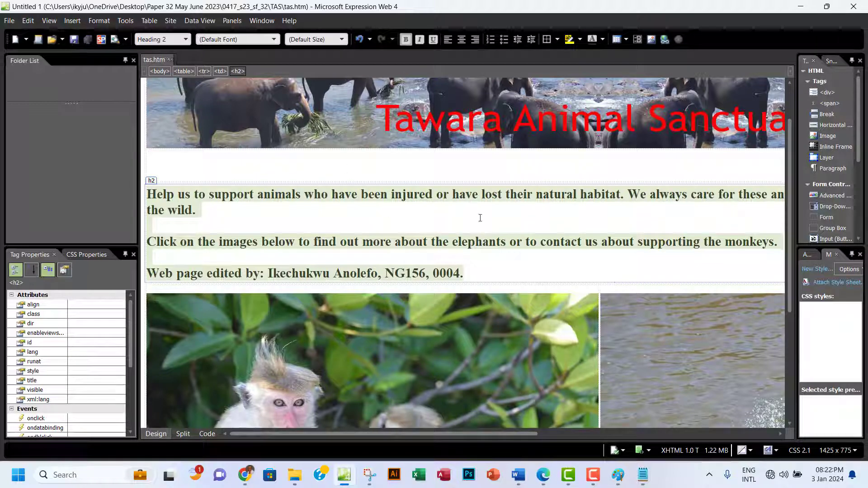
{"action": "left_click", "coordinate": [544, 475]}
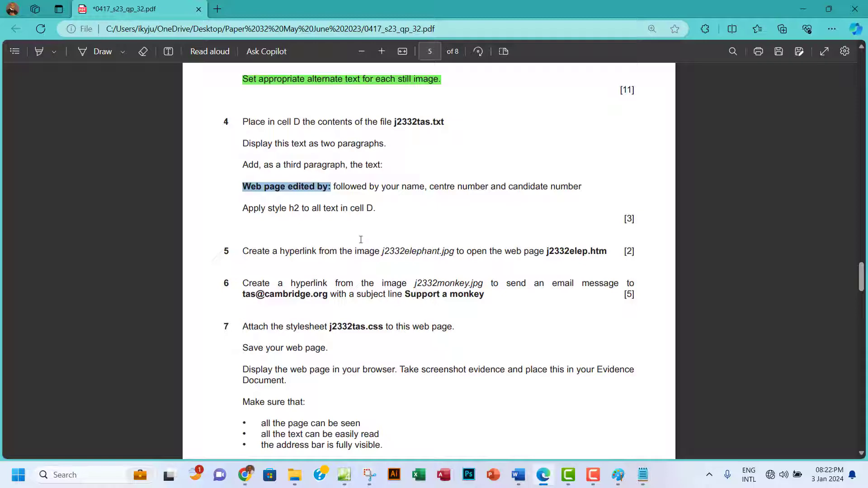
Highlight all of question 4's text in green.
{"action": "left_click_drag", "start_coordinate": [376, 211], "coordinate": [242, 121]}
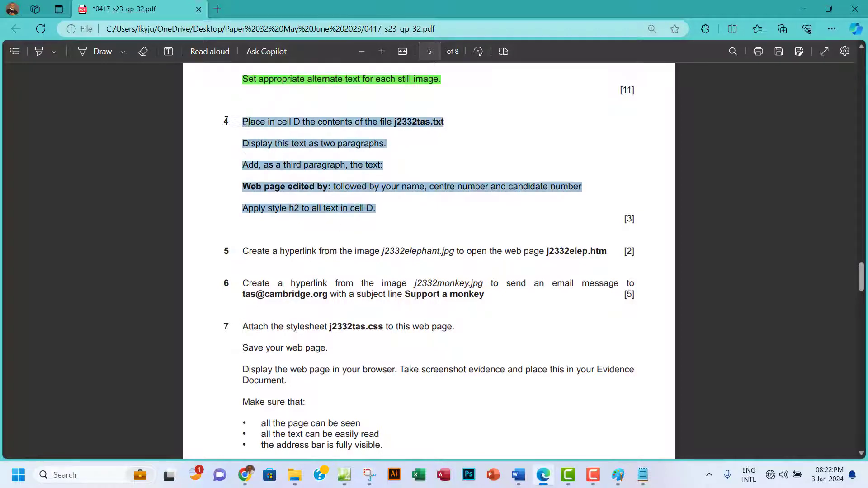
{"action": "mouse_move", "coordinate": [245, 85]}
{"action": "left_click", "coordinate": [357, 99]}
Scroll to question 5 and select the link target name j2332elep.htm.
{"action": "scroll", "coordinate": [431, 254], "scroll_direction": "down", "scroll_amount": 2}
{"action": "scroll", "coordinate": [431, 254], "scroll_direction": "down", "scroll_amount": 1}
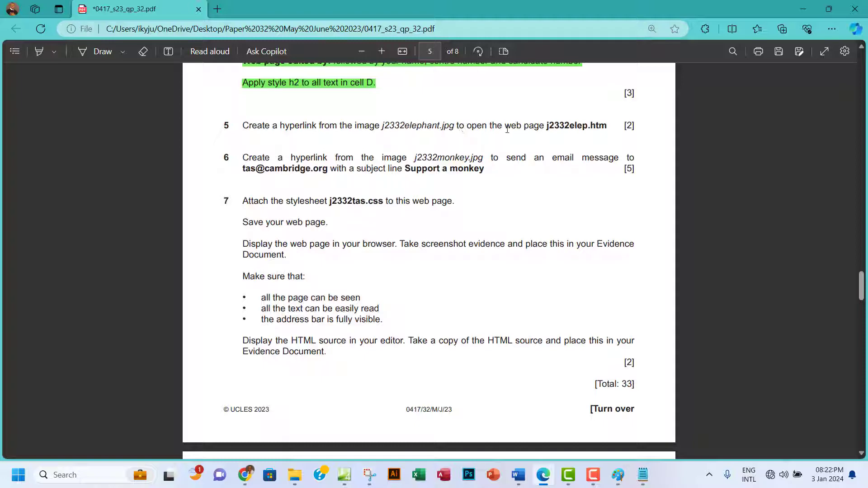
{"action": "left_click_drag", "start_coordinate": [549, 128], "coordinate": [604, 126]}
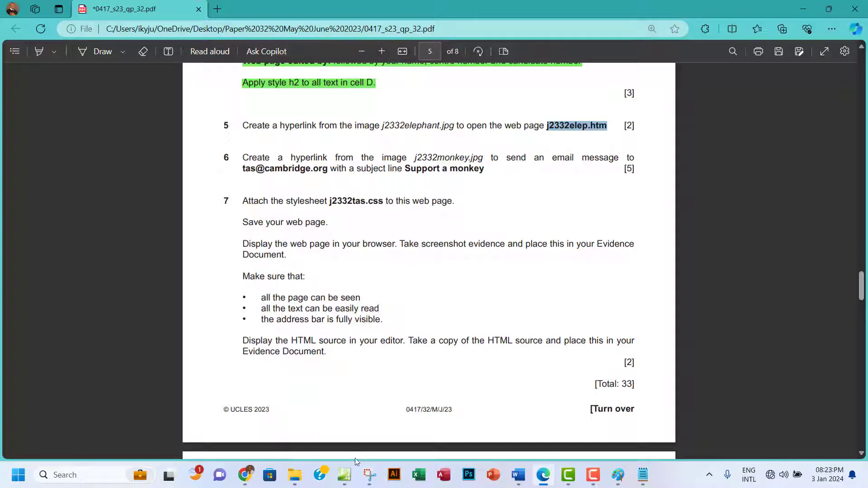
{"action": "left_click", "coordinate": [344, 475]}
{"action": "scroll", "coordinate": [371, 230], "scroll_direction": "down", "scroll_amount": 4}
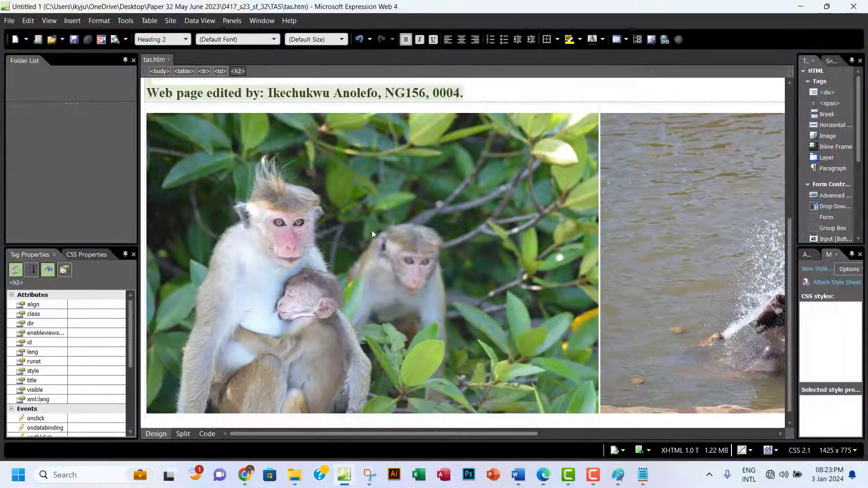
Switch the TAS folder's view to large thumbnails.
{"action": "left_click_drag", "start_coordinate": [522, 435], "coordinate": [631, 417]}
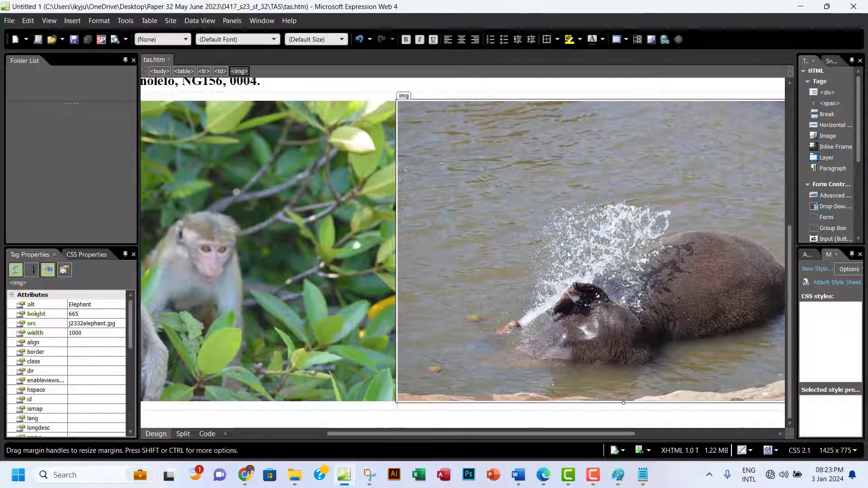
{"action": "left_click", "coordinate": [299, 478]}
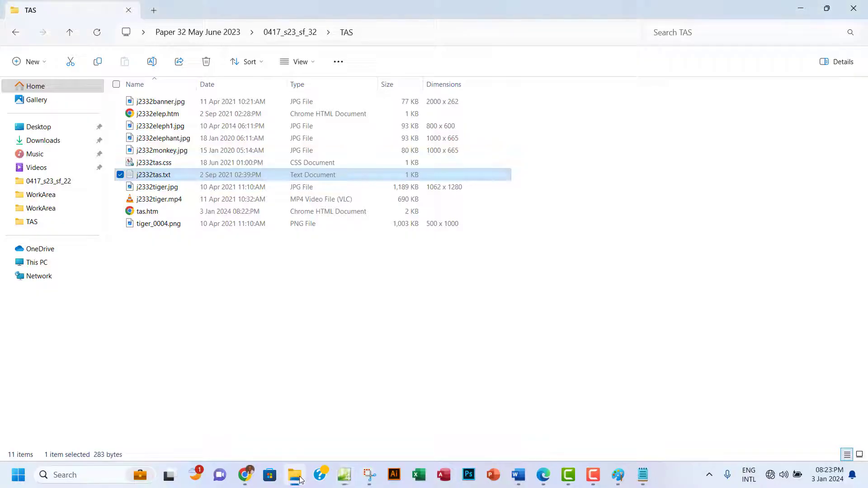
{"action": "left_click", "coordinate": [859, 455]}
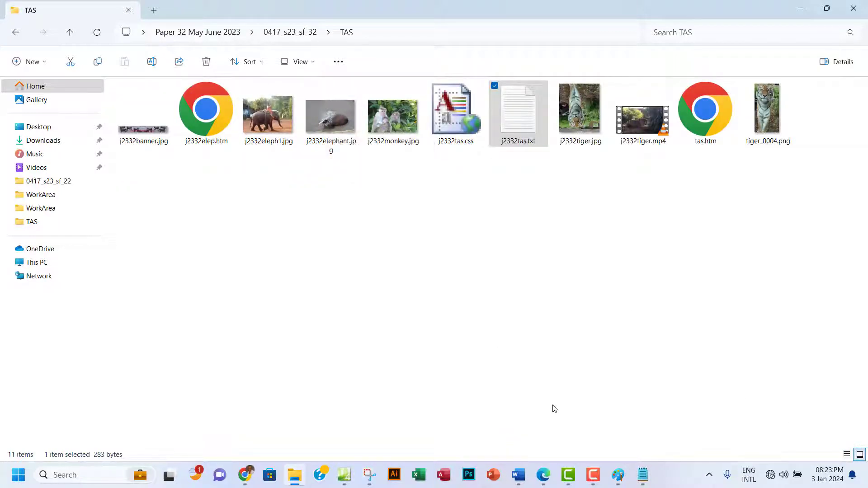
{"action": "left_click", "coordinate": [344, 475]}
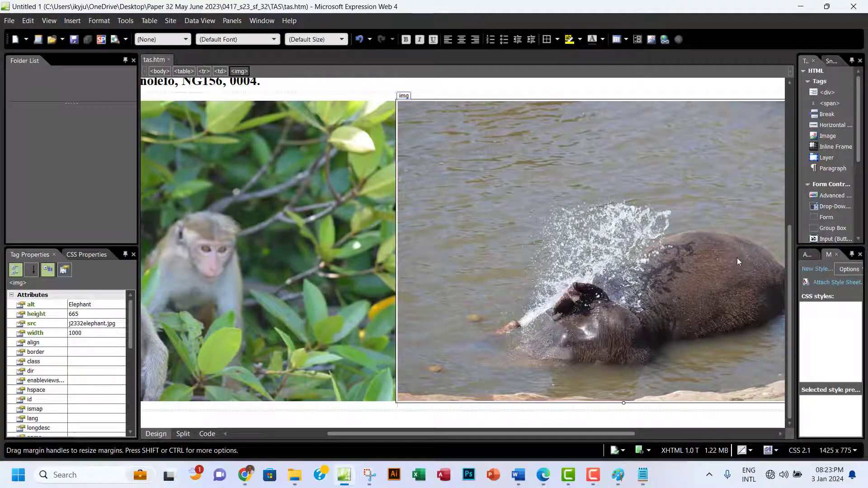
Hyperlink the elephant image to the existing file j2332elep.htm.
{"action": "right_click", "coordinate": [550, 213]}
{"action": "left_click", "coordinate": [497, 452]}
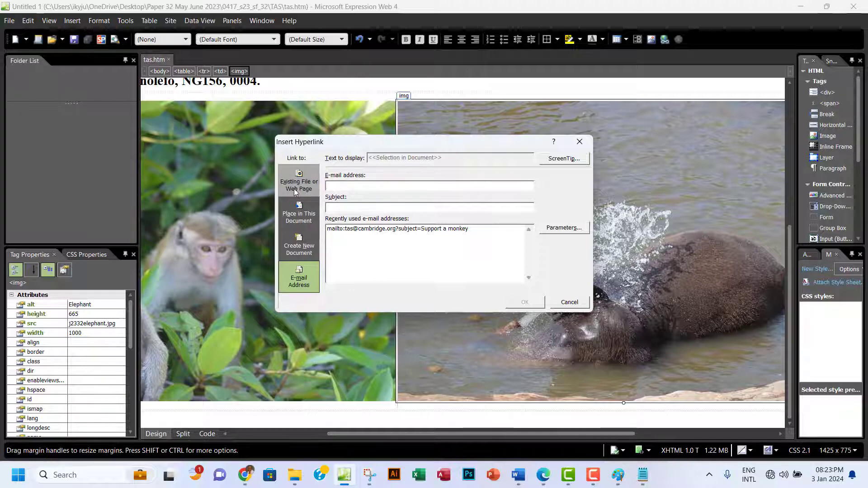
{"action": "left_click", "coordinate": [294, 189]}
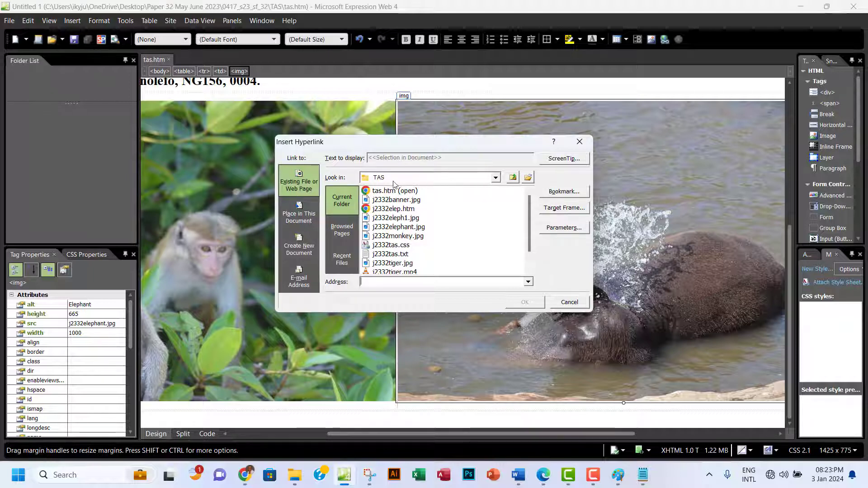
{"action": "left_click", "coordinate": [528, 178]}
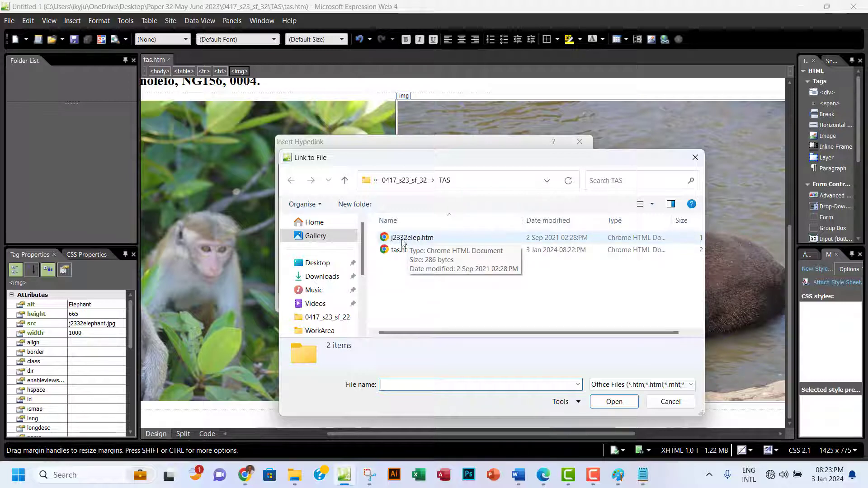
{"action": "left_click", "coordinate": [545, 482]}
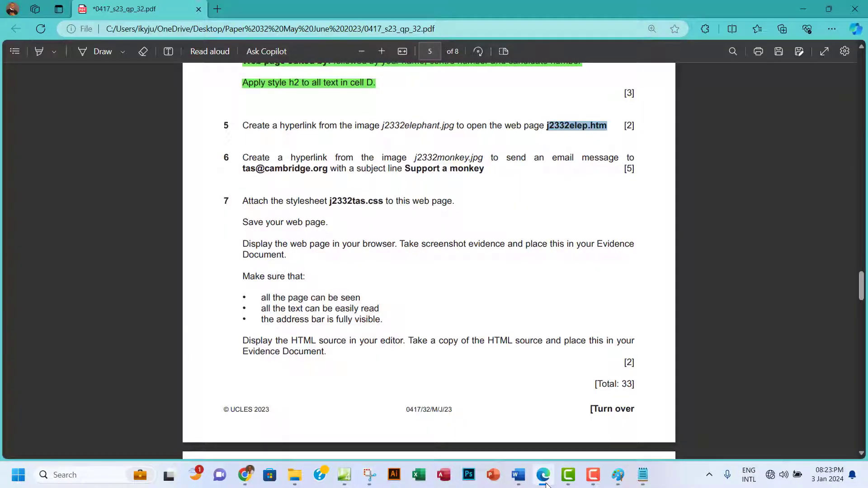
{"action": "left_click", "coordinate": [546, 482]}
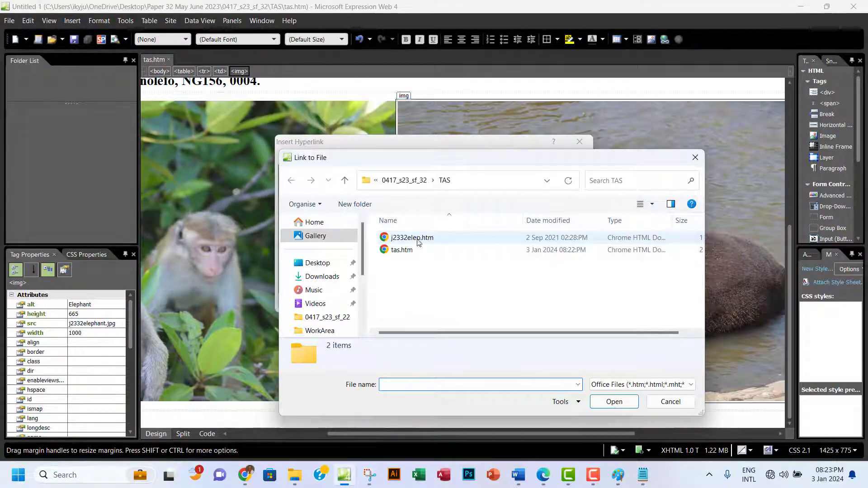
{"action": "left_click", "coordinate": [411, 238]}
{"action": "left_click", "coordinate": [614, 401]}
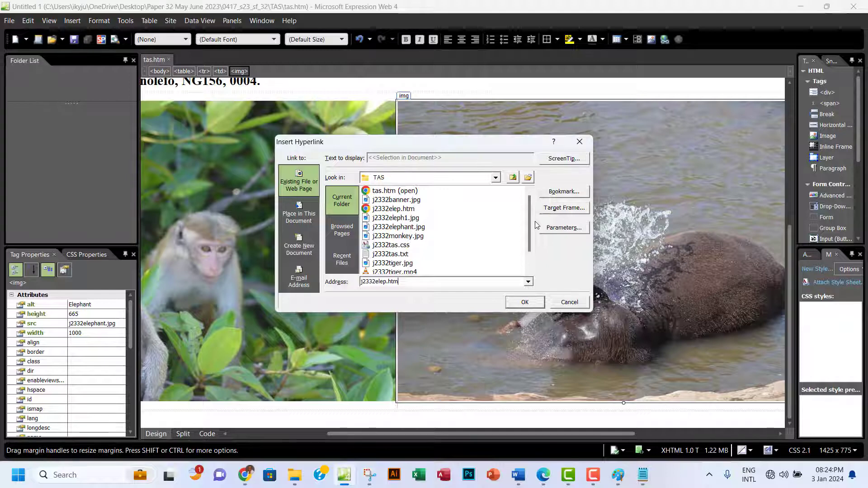
{"action": "left_click", "coordinate": [524, 302]}
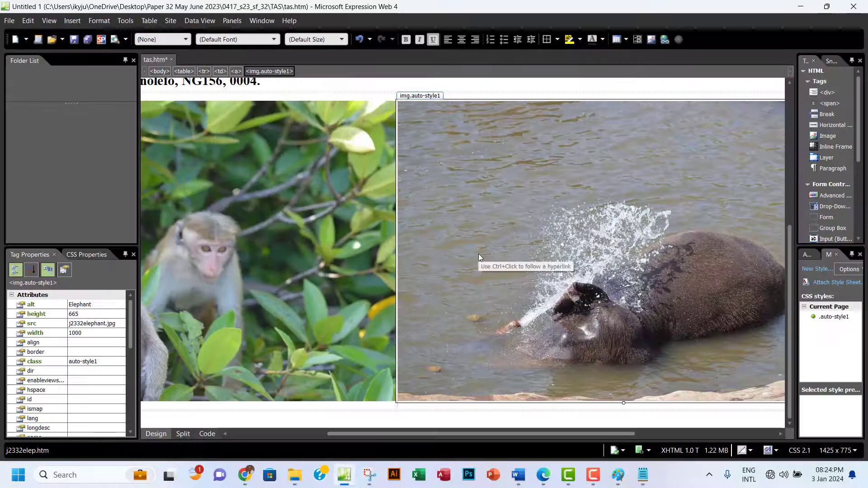
Save tas.htm, reload it in Chrome, test the elephant link, then close Chrome.
{"action": "key", "text": "ctrl+s"}
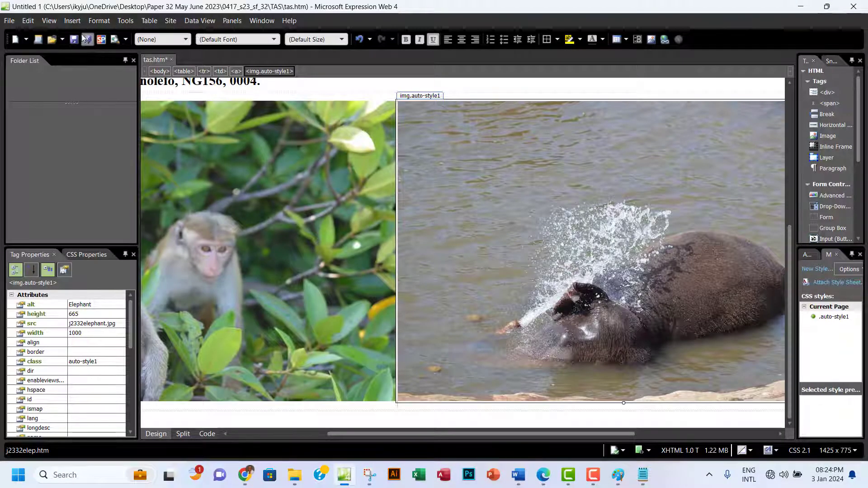
{"action": "left_click", "coordinate": [245, 475]}
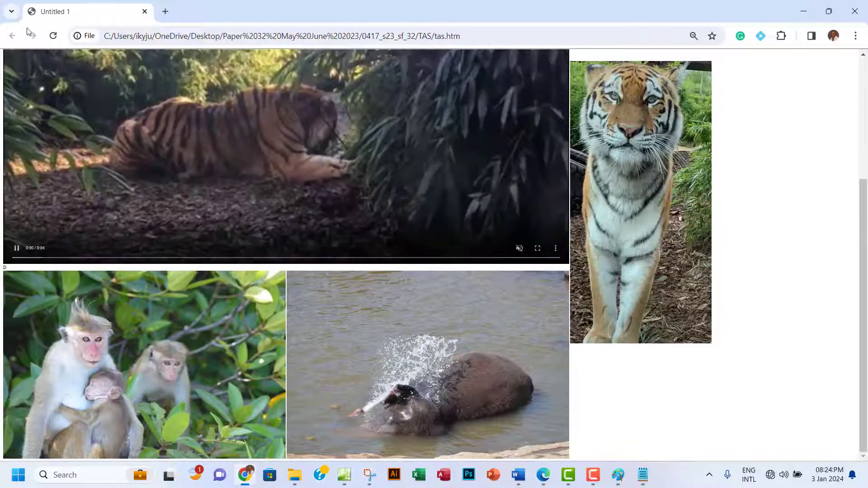
{"action": "left_click", "coordinate": [53, 36]}
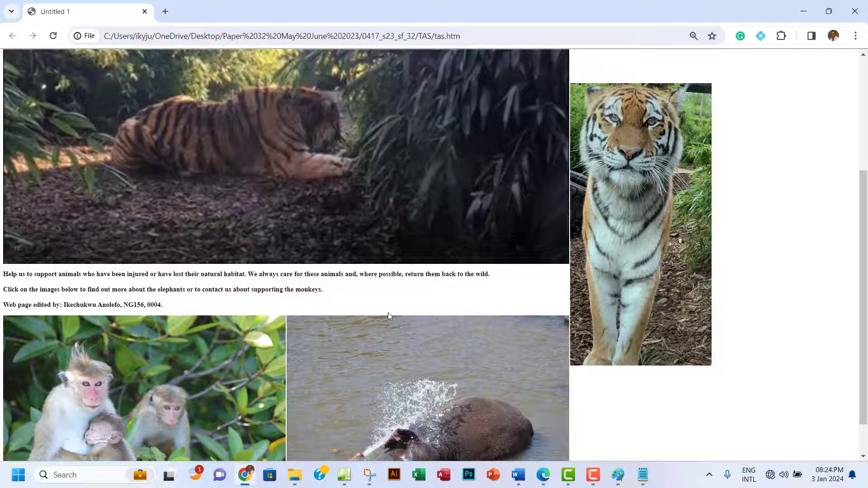
{"action": "left_click", "coordinate": [413, 385]}
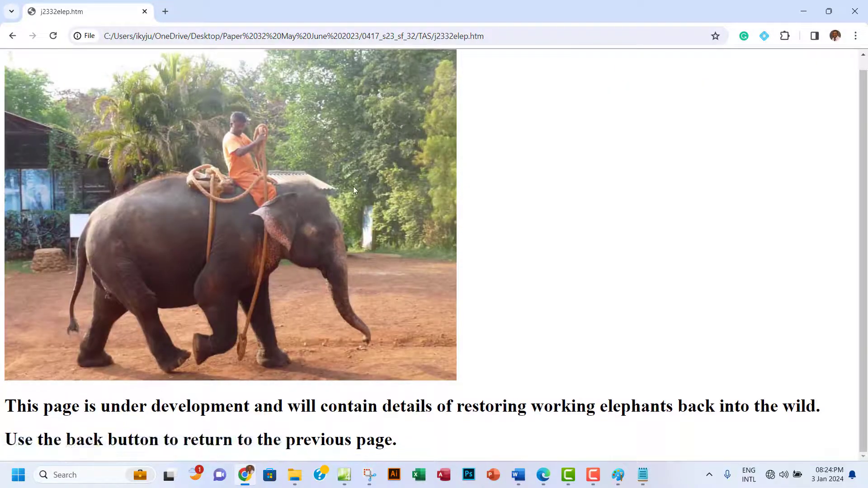
{"action": "left_click", "coordinate": [856, 11]}
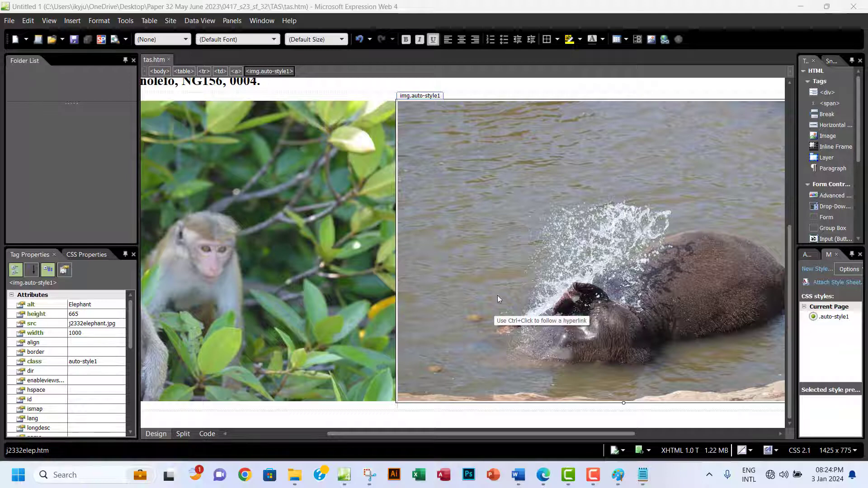
Copy the e-mail address given in question 6 of the exam paper.
{"action": "left_click", "coordinate": [543, 475]}
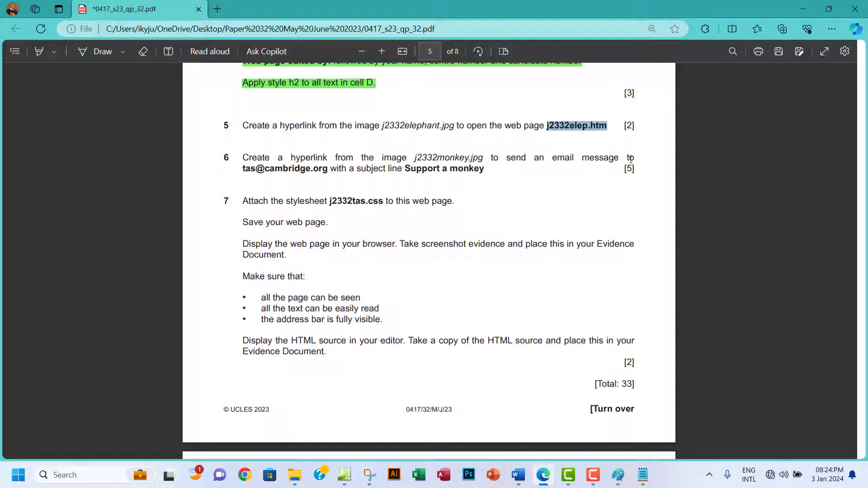
{"action": "right_click", "coordinate": [269, 173]}
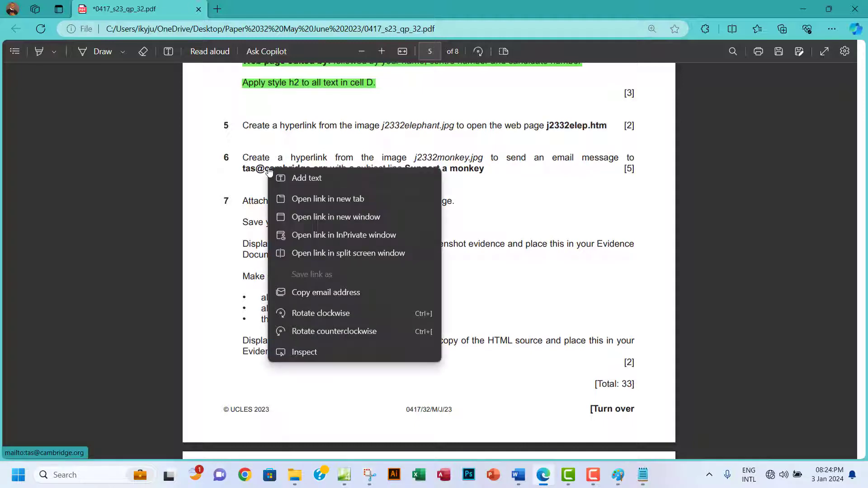
{"action": "left_click", "coordinate": [300, 293]}
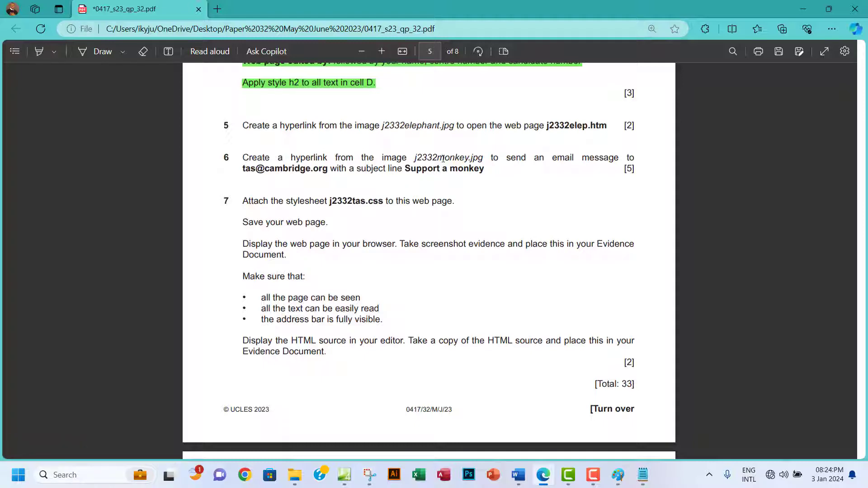
{"action": "left_click_drag", "start_coordinate": [437, 159], "coordinate": [473, 158]}
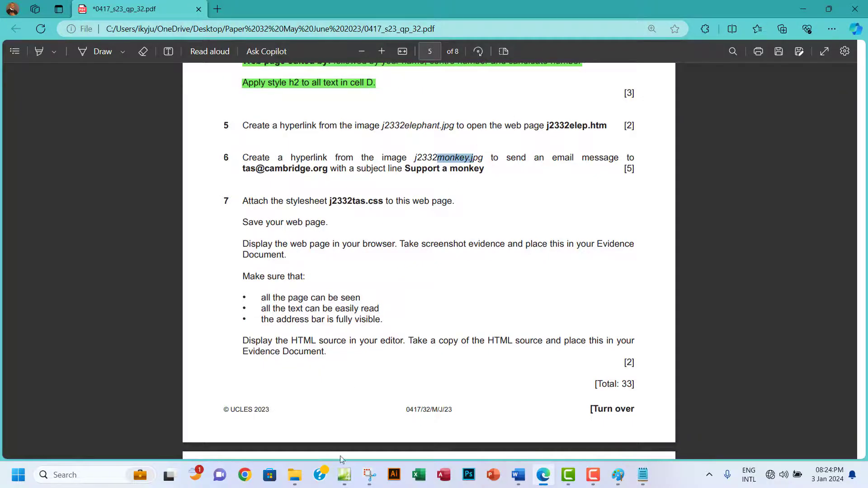
Start an e-mail hyperlink on the monkey image with the copied address.
{"action": "left_click", "coordinate": [344, 475]}
{"action": "left_click", "coordinate": [210, 274]}
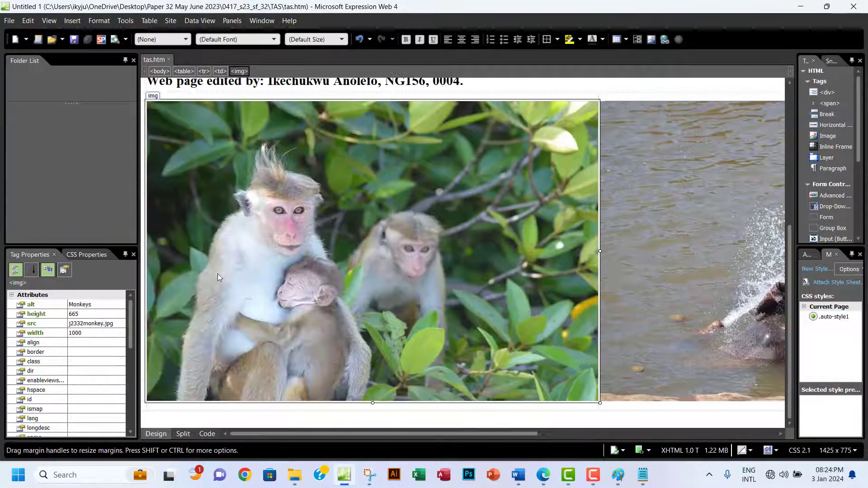
{"action": "right_click", "coordinate": [312, 242]}
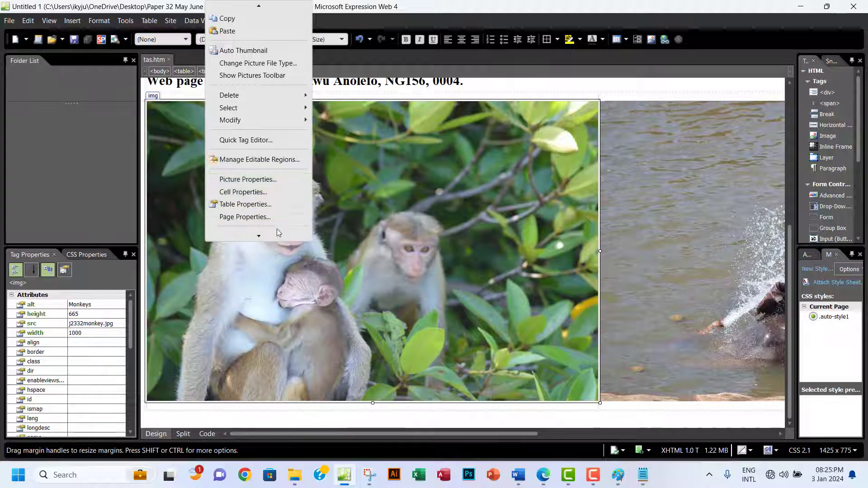
{"action": "mouse_move", "coordinate": [255, 235]}
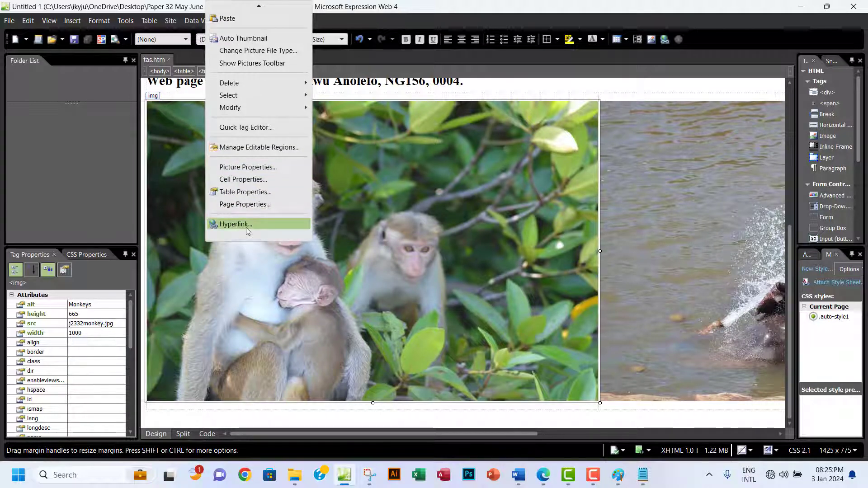
{"action": "left_click", "coordinate": [246, 227]}
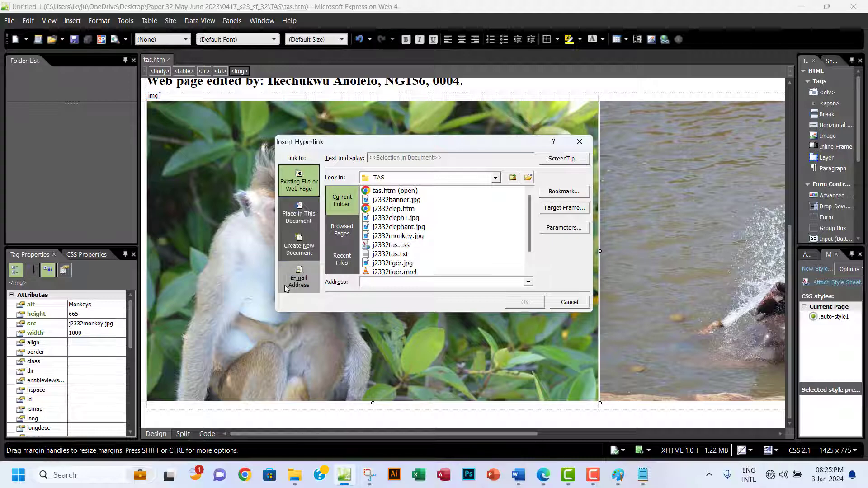
{"action": "left_click", "coordinate": [298, 282]}
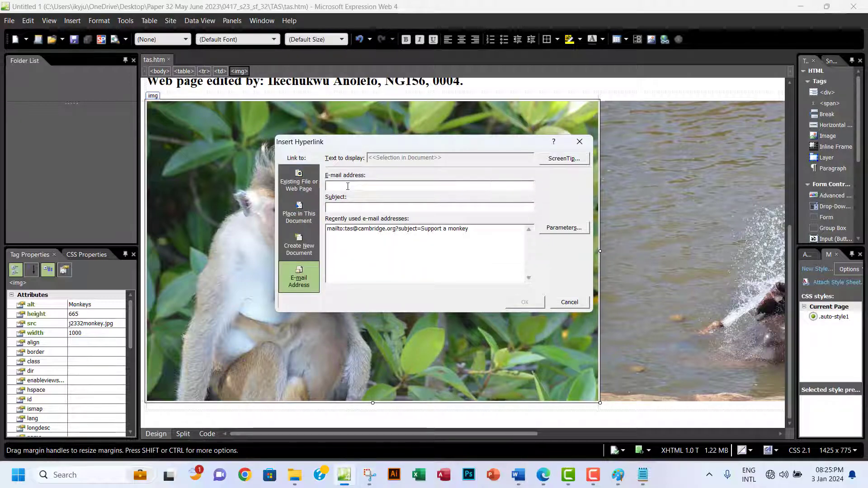
{"action": "key", "text": "ctrl+v"}
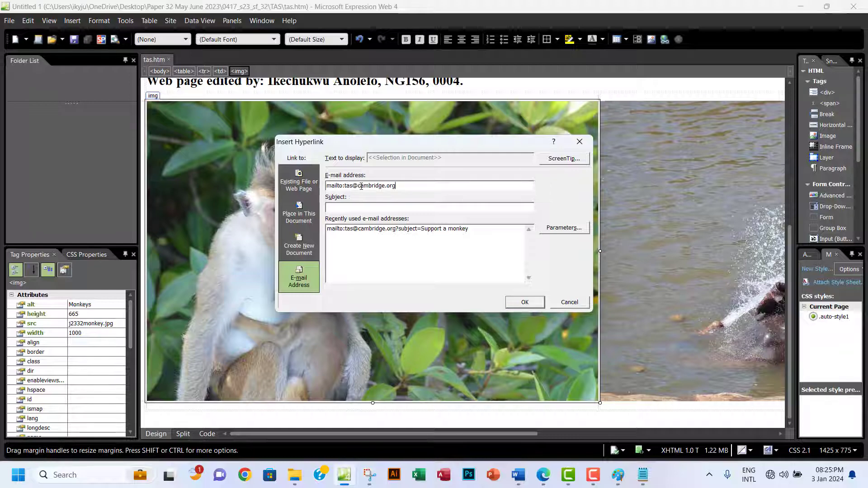
Copy 'Support a monkey' from the exam paper, set it as the subject, and confirm.
{"action": "left_click", "coordinate": [544, 474]}
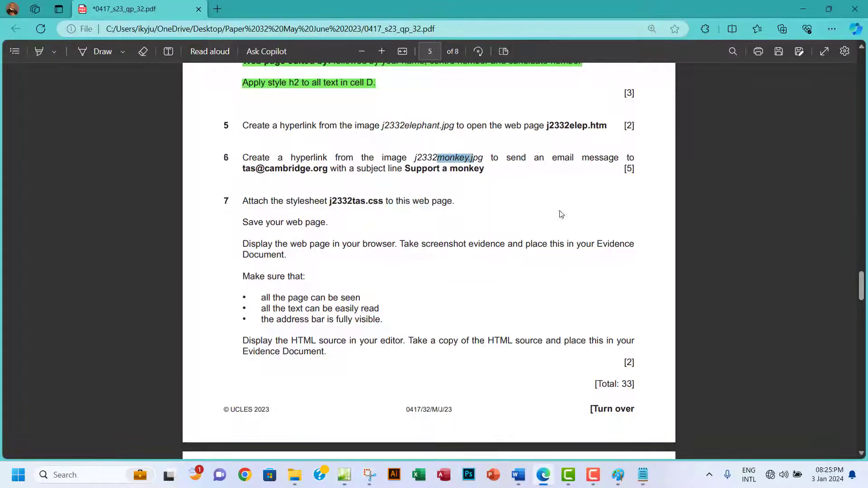
{"action": "left_click_drag", "start_coordinate": [399, 168], "coordinate": [485, 170]}
{"action": "key", "text": "ctrl+c"}
{"action": "left_click", "coordinate": [401, 170]}
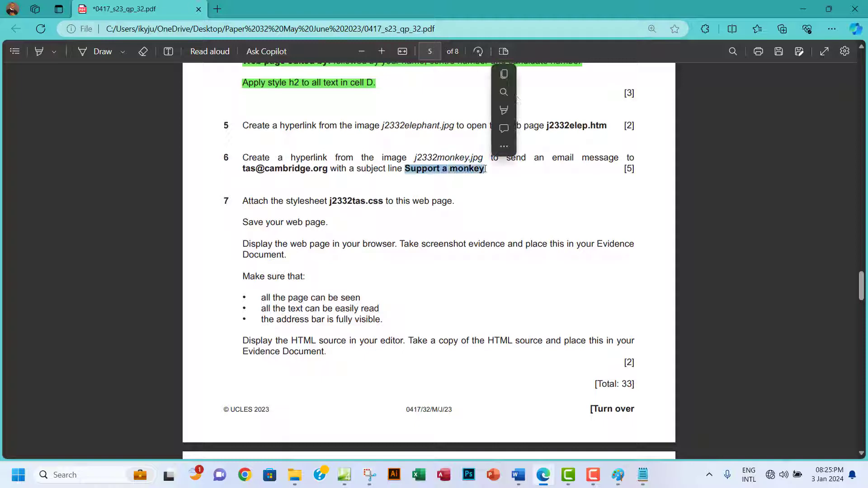
{"action": "left_click", "coordinate": [508, 75]}
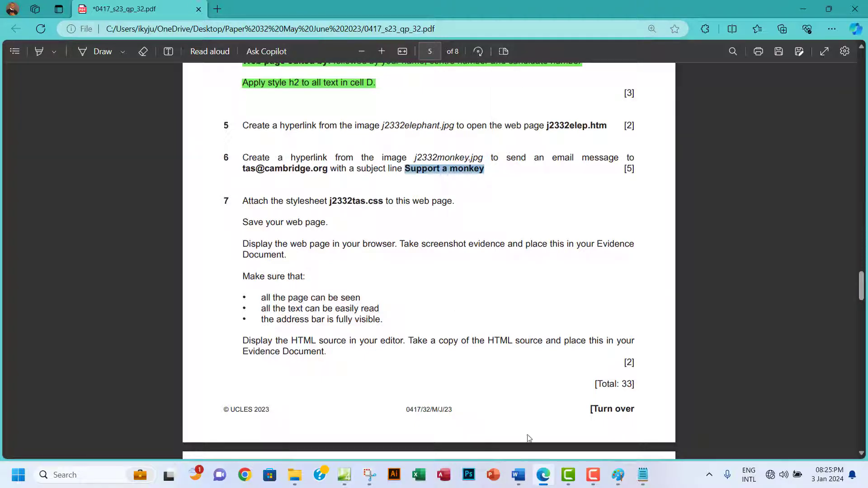
{"action": "left_click", "coordinate": [346, 475]}
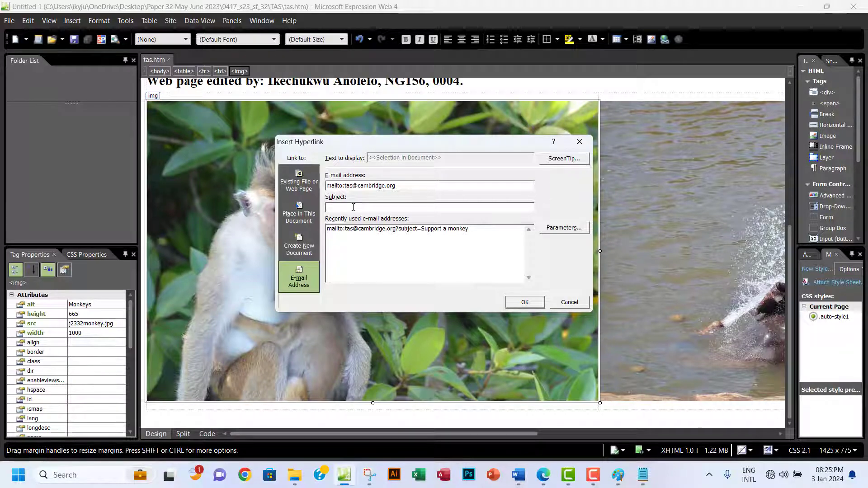
{"action": "key", "text": "ctrl+v"}
{"action": "left_click", "coordinate": [511, 306]}
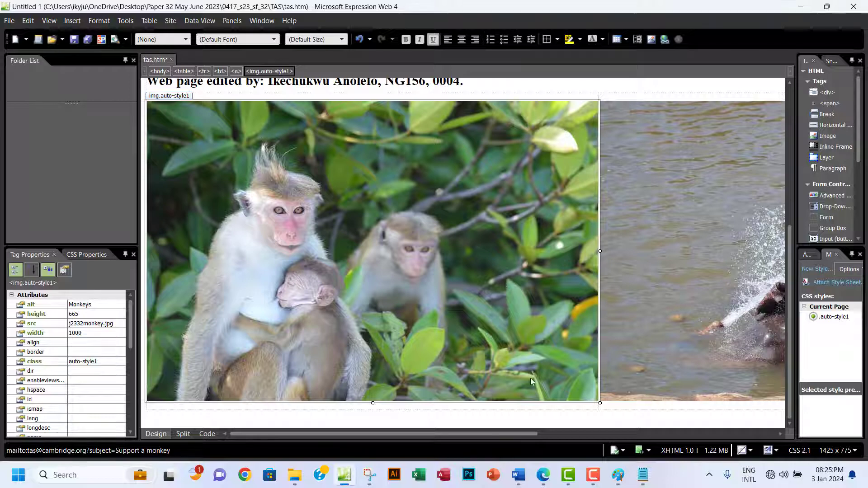
{"action": "left_click", "coordinate": [544, 475]}
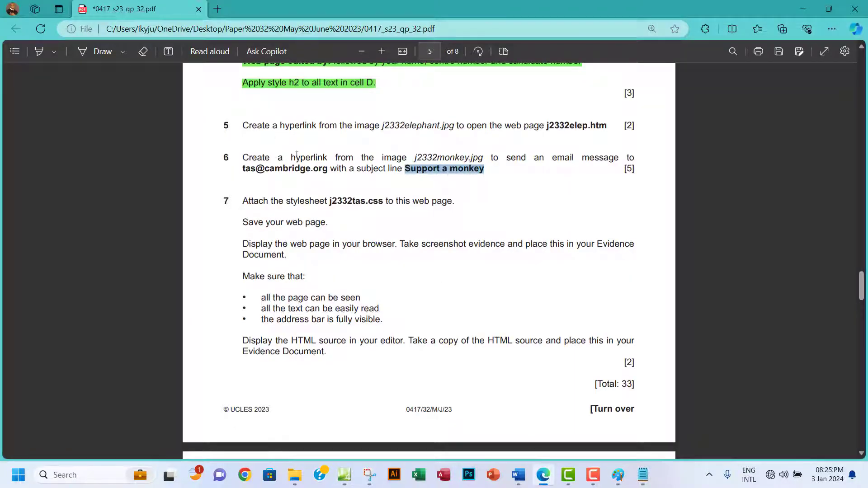
Save tas.htm and preview it maximized in Chrome at 1024 x 768.
{"action": "left_click", "coordinate": [345, 476]}
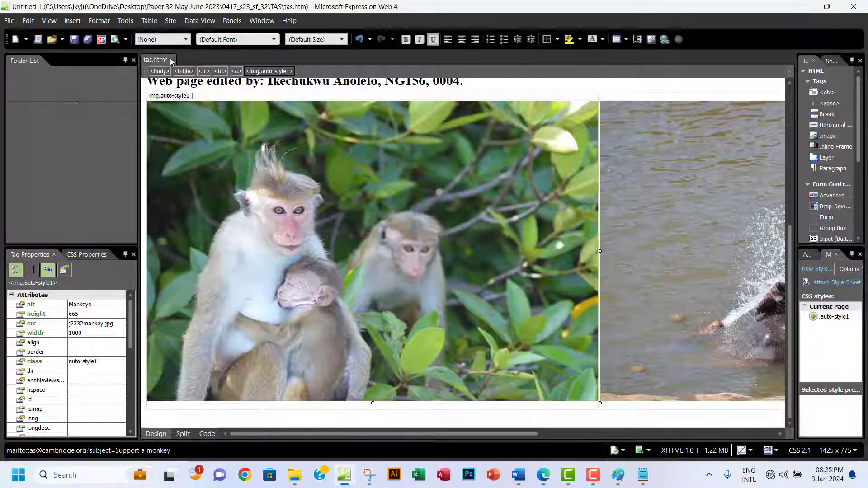
{"action": "left_click", "coordinate": [75, 39]}
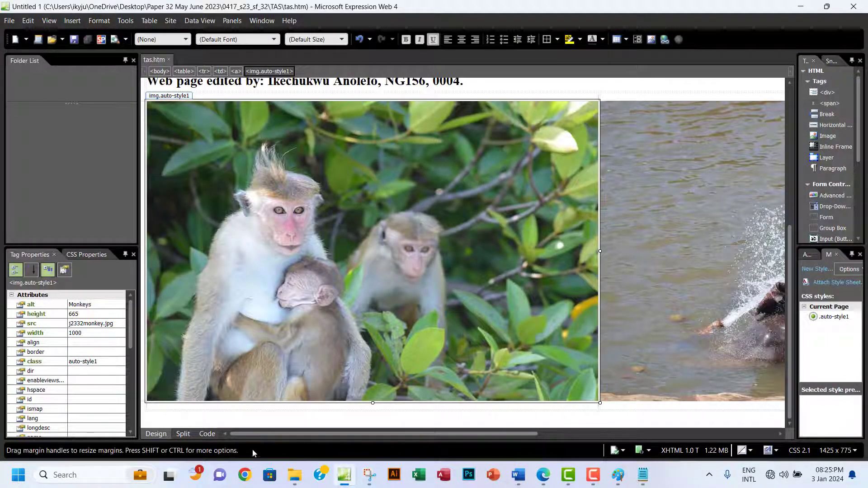
{"action": "left_click", "coordinate": [126, 39]}
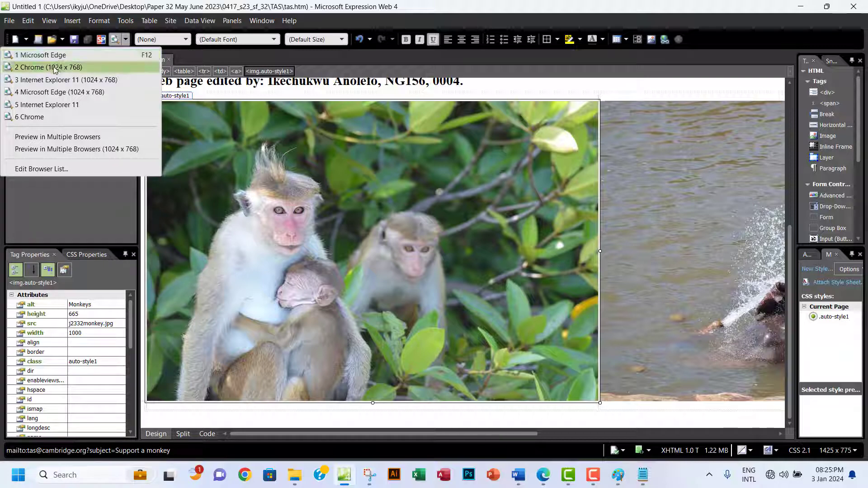
{"action": "left_click", "coordinate": [71, 67]}
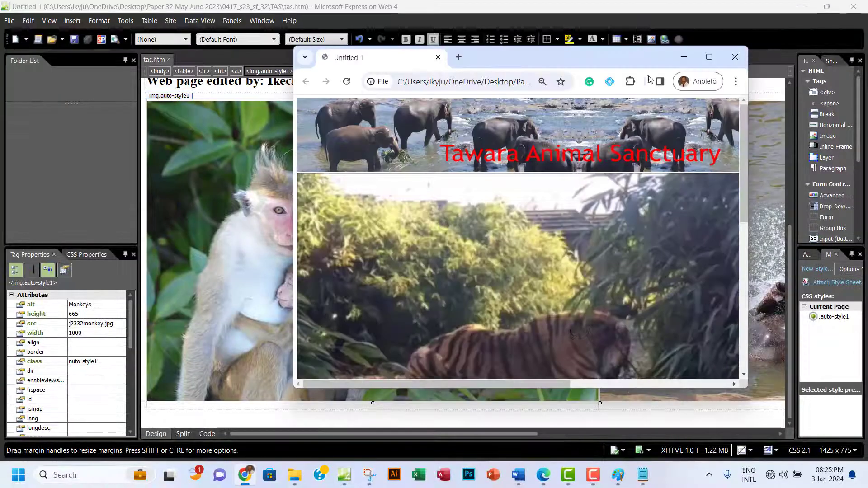
{"action": "left_click", "coordinate": [714, 62]}
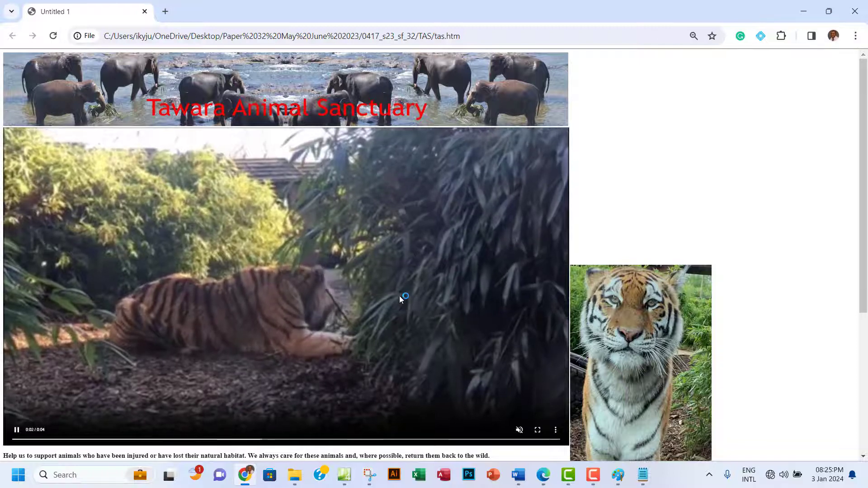
{"action": "scroll", "coordinate": [400, 296], "scroll_direction": "down", "scroll_amount": 3}
{"action": "scroll", "coordinate": [399, 300], "scroll_direction": "down", "scroll_amount": 1}
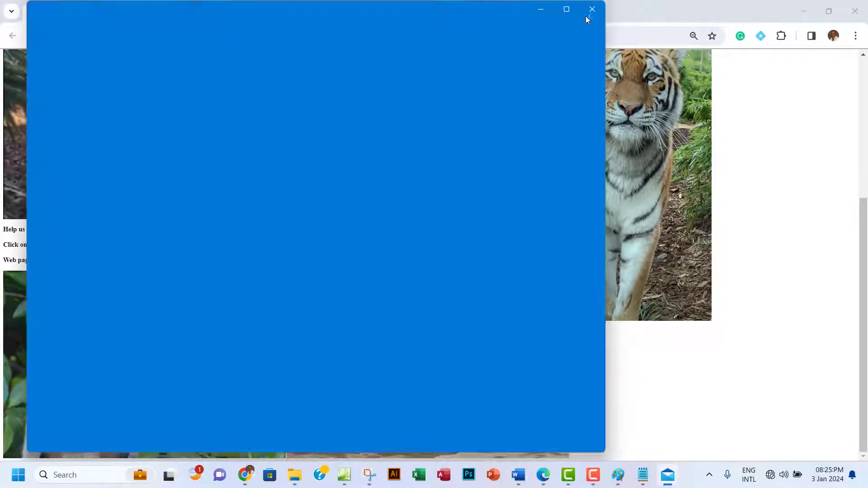
Test the monkey email link, close the mail error and Notepad, then select questions 5–6 in the paper.
{"action": "left_click", "coordinate": [589, 8]}
{"action": "mouse_move", "coordinate": [669, 480]}
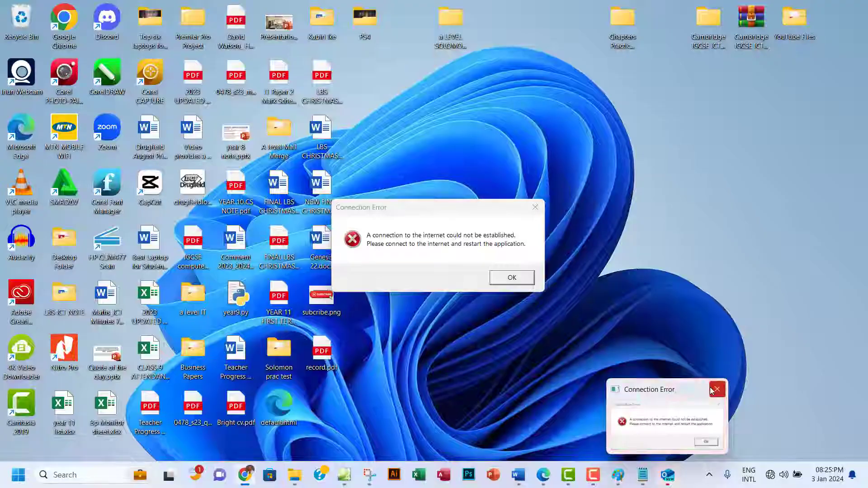
{"action": "left_click", "coordinate": [712, 389]}
{"action": "mouse_move", "coordinate": [642, 476]}
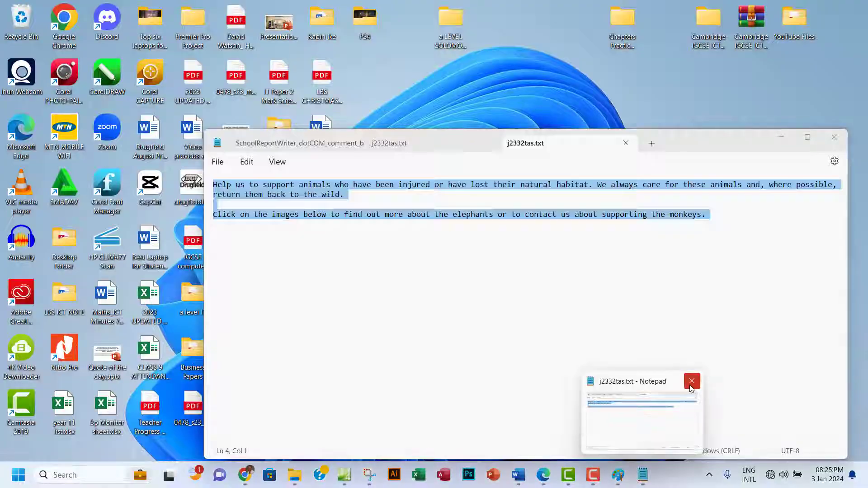
{"action": "left_click", "coordinate": [690, 384]}
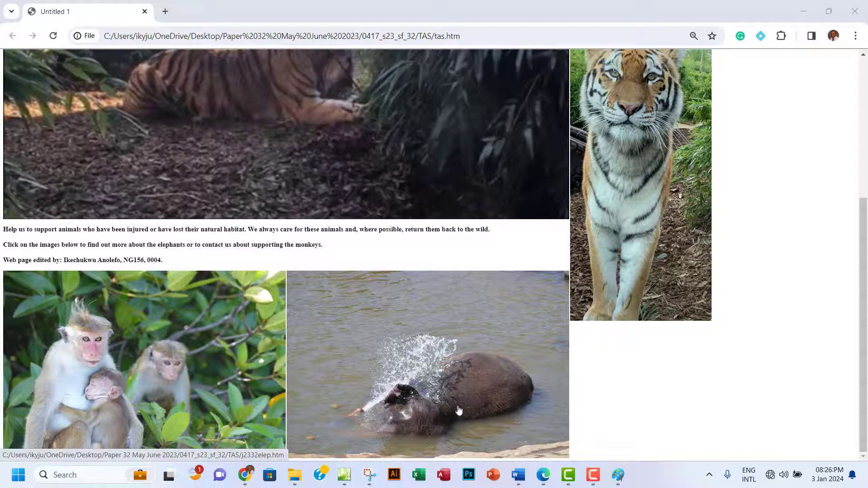
{"action": "left_click", "coordinate": [544, 475]}
{"action": "left_click_drag", "start_coordinate": [273, 135], "coordinate": [492, 169]}
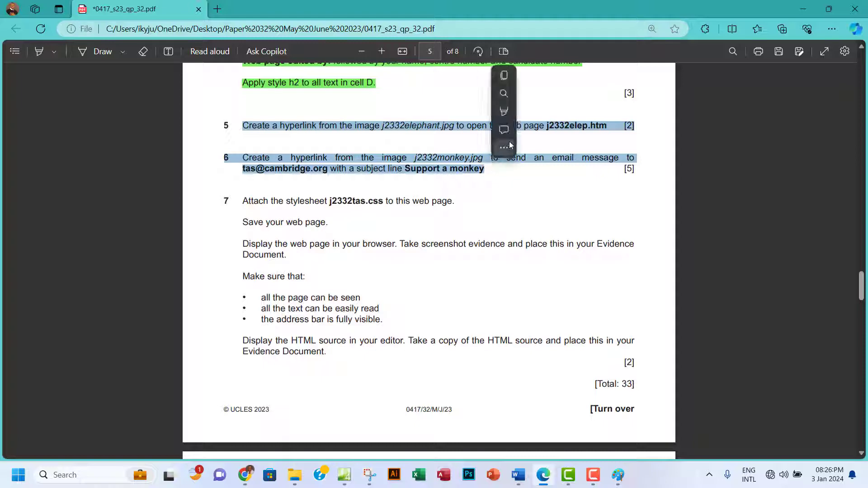
Highlight the selected questions 5 and 6 green, then go back to tas.htm in Expression Web.
{"action": "mouse_move", "coordinate": [566, 112]}
{"action": "left_click", "coordinate": [615, 130]}
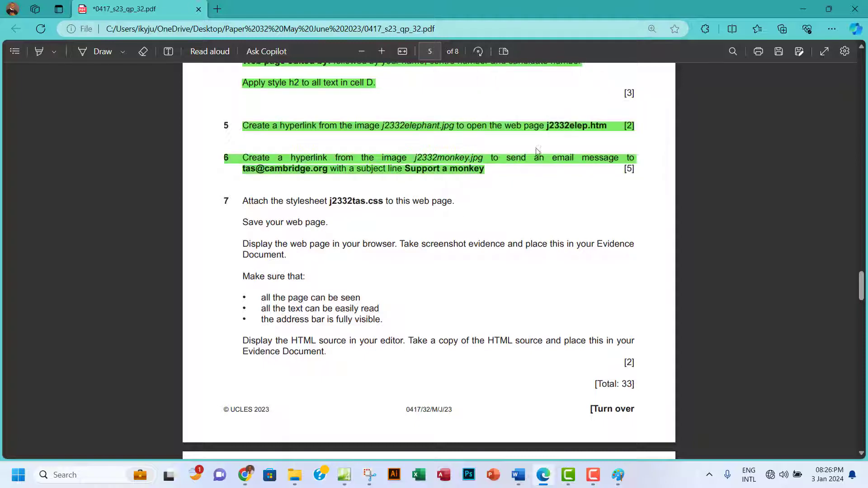
{"action": "scroll", "coordinate": [364, 205], "scroll_direction": "down", "scroll_amount": 1}
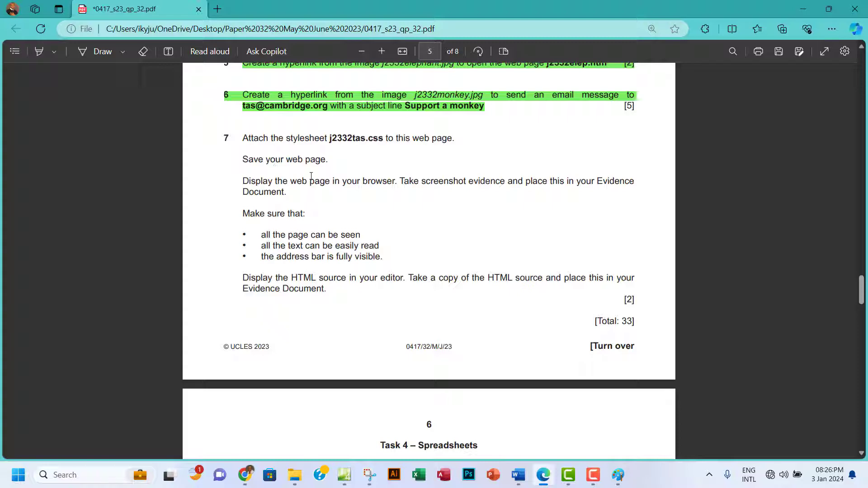
{"action": "left_click", "coordinate": [346, 475]}
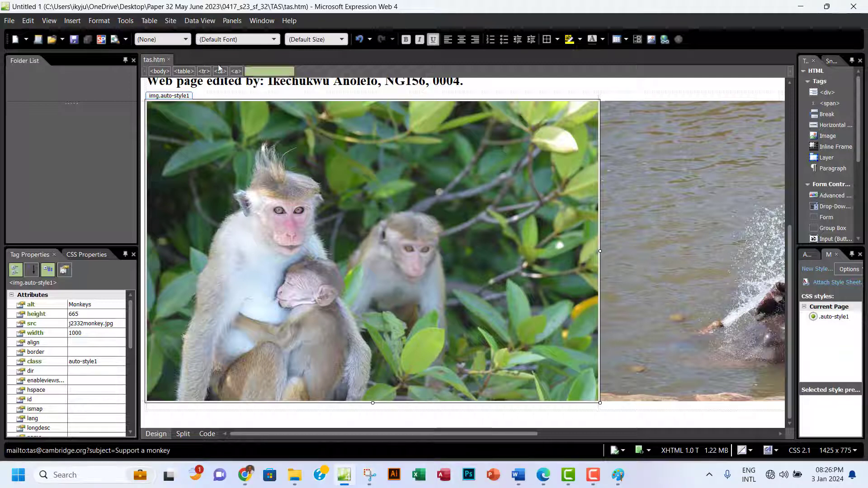
Link j2332tas.css to tas.htm with Attach Style Sheet and save the page.
{"action": "left_click", "coordinate": [100, 21]}
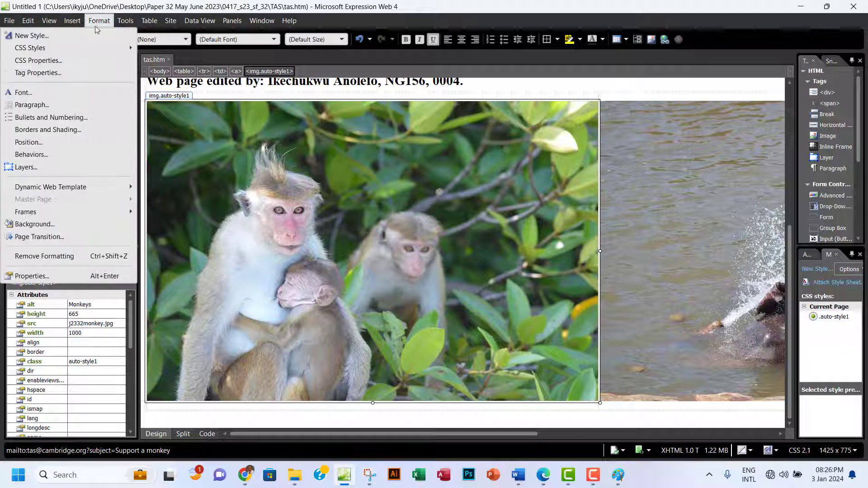
{"action": "mouse_move", "coordinate": [92, 48]}
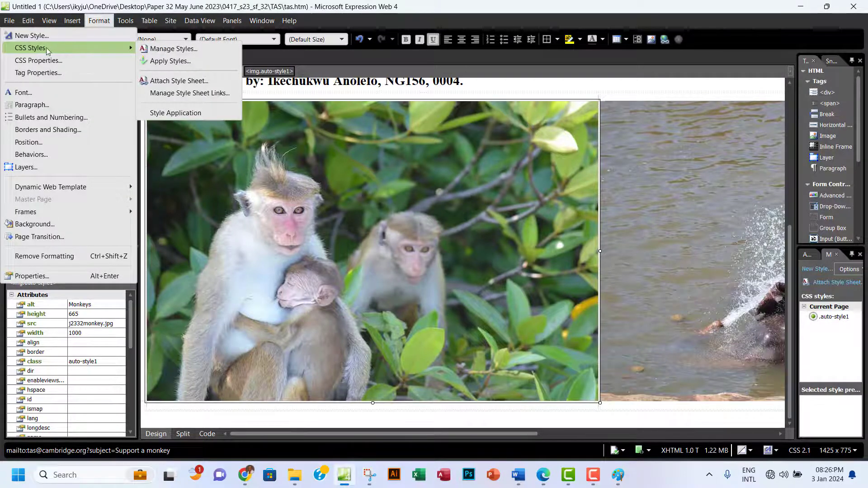
{"action": "left_click", "coordinate": [188, 80]}
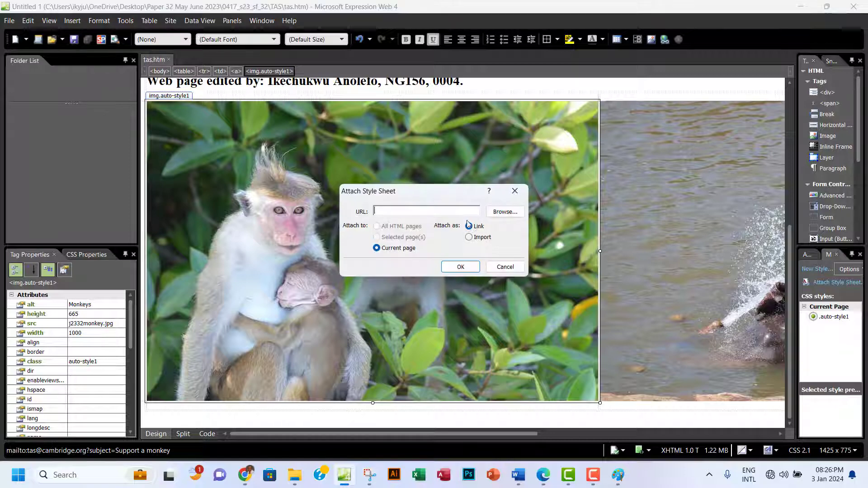
{"action": "left_click", "coordinate": [505, 211]}
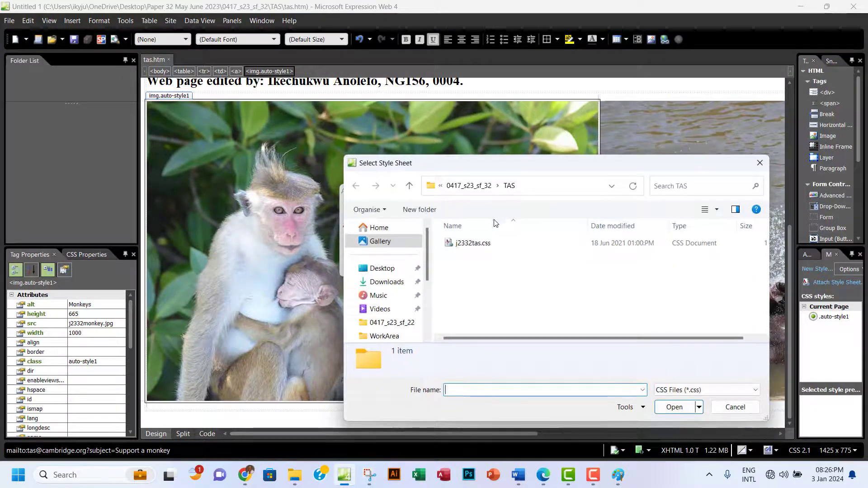
{"action": "left_click", "coordinate": [466, 247]}
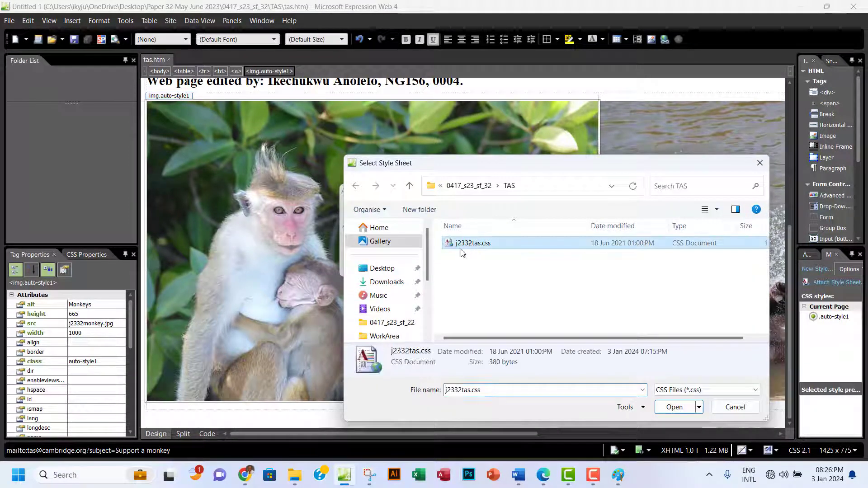
{"action": "left_click", "coordinate": [671, 410]}
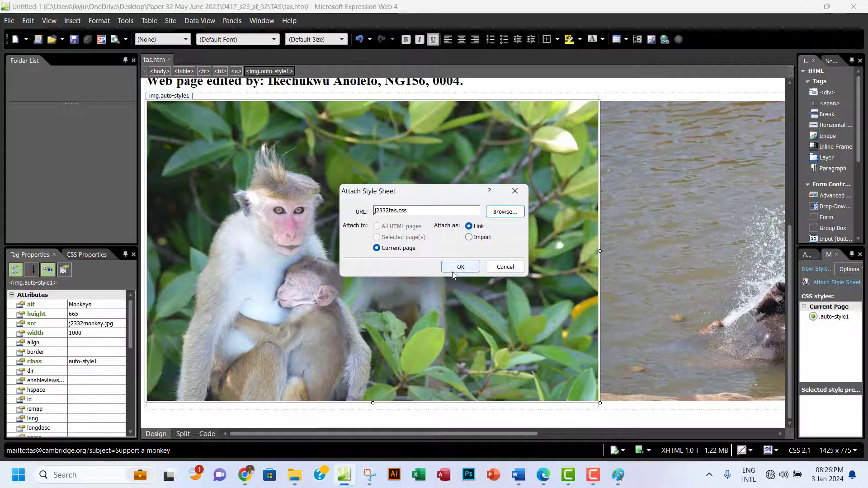
{"action": "left_click", "coordinate": [459, 268]}
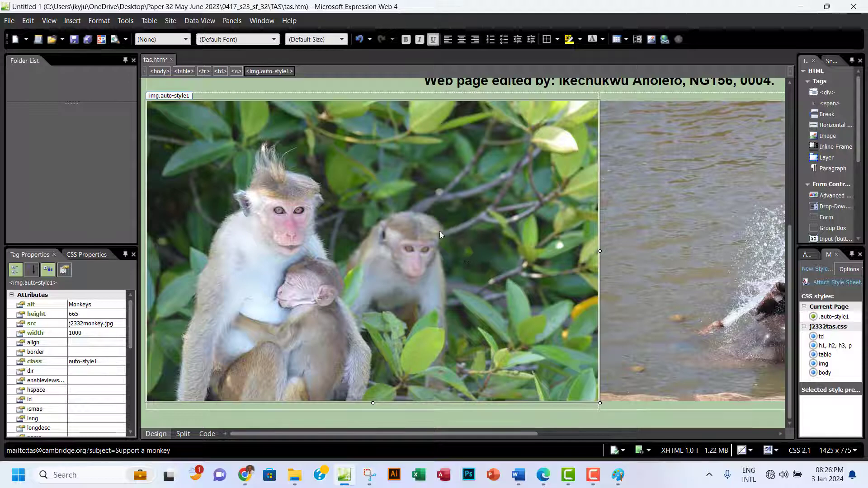
{"action": "left_click", "coordinate": [74, 40]}
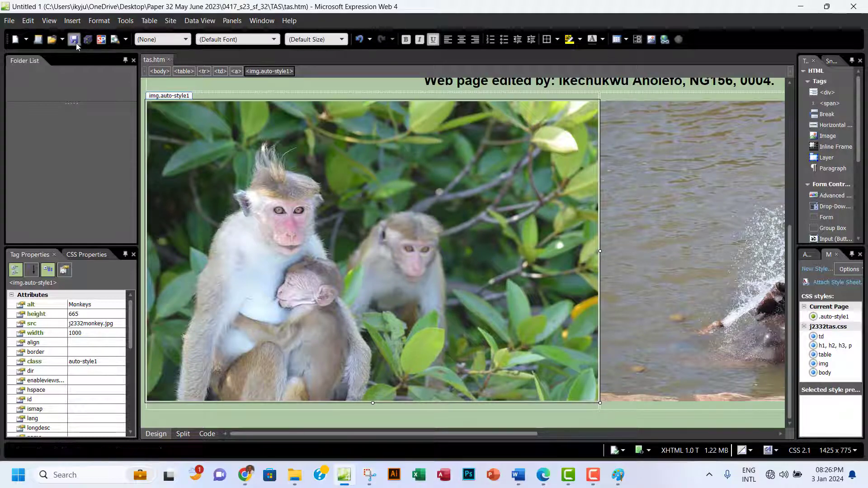
Reload tas.htm in Chrome and check its green, centred styling at narrow and full window widths.
{"action": "left_click", "coordinate": [246, 476]}
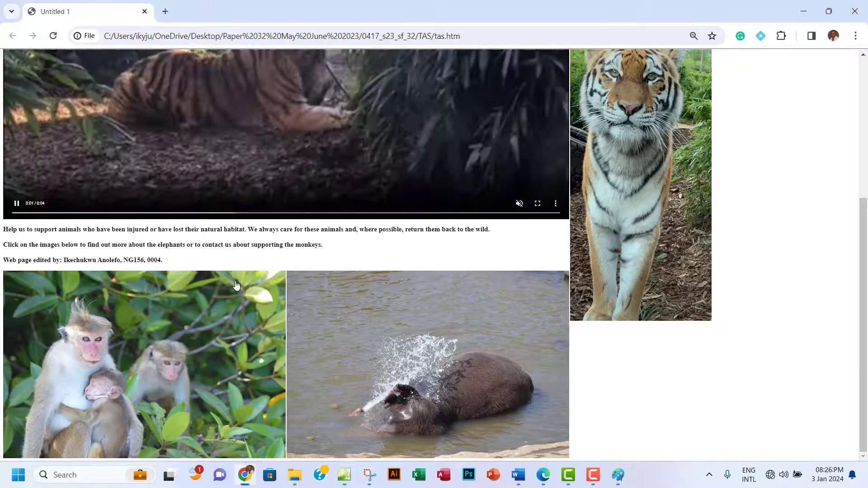
{"action": "left_click", "coordinate": [53, 37]}
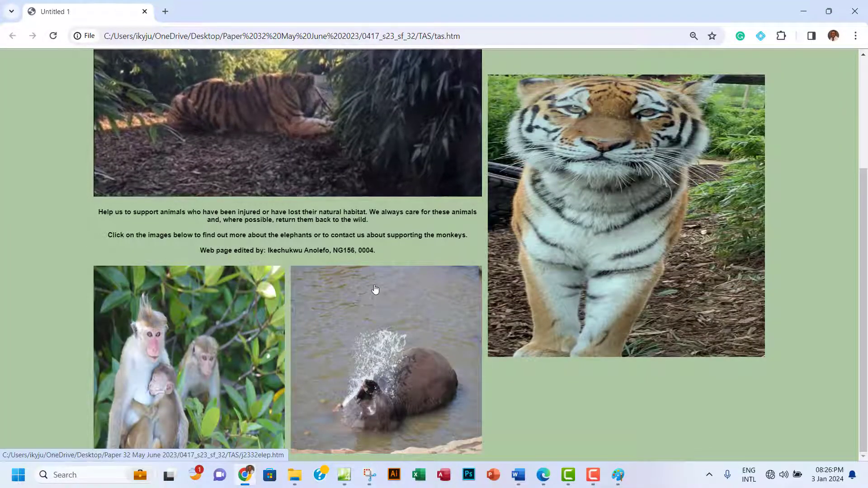
{"action": "scroll", "coordinate": [379, 290], "scroll_direction": "up", "scroll_amount": 4}
{"action": "scroll", "coordinate": [387, 229], "scroll_direction": "down", "scroll_amount": 4}
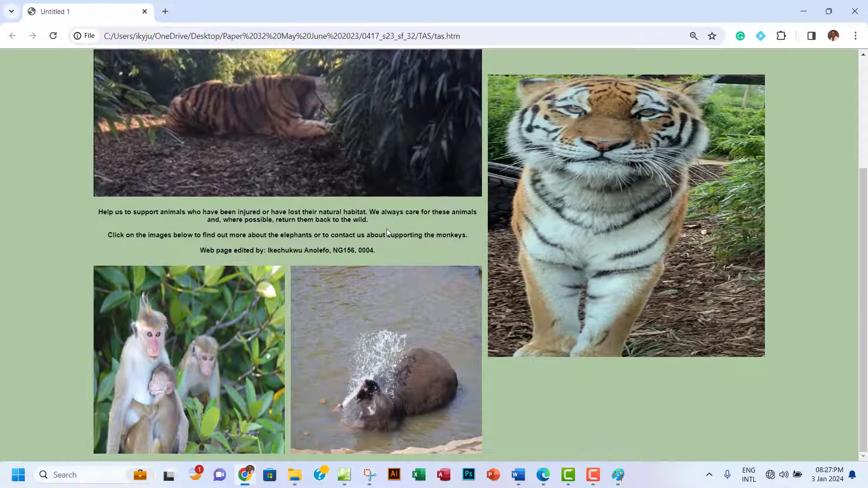
{"action": "scroll", "coordinate": [402, 190], "scroll_direction": "up", "scroll_amount": 4}
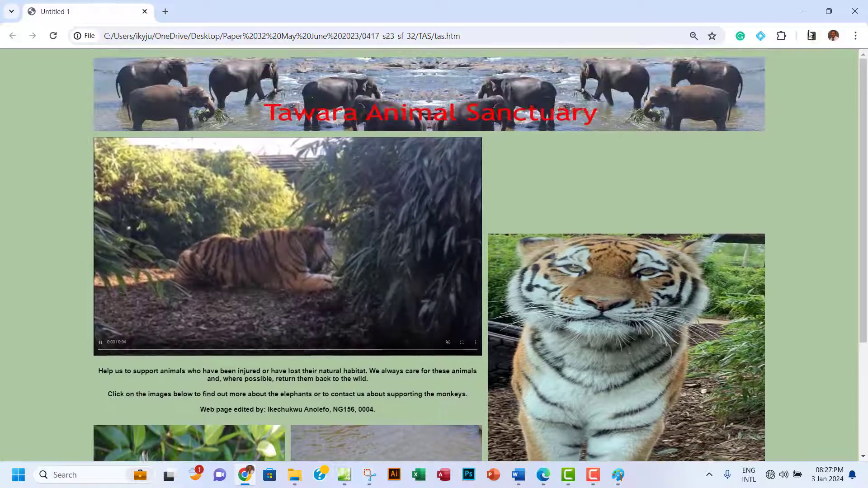
{"action": "left_click", "coordinate": [829, 11]}
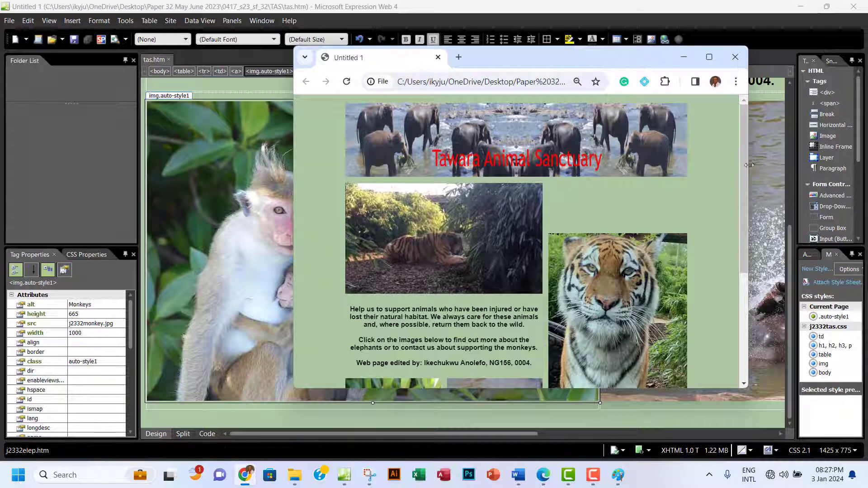
{"action": "left_click_drag", "start_coordinate": [747, 177], "coordinate": [660, 177]}
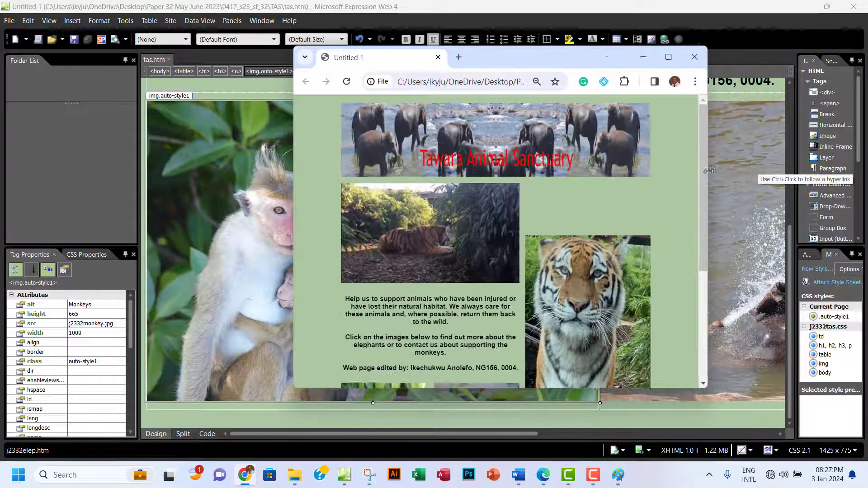
{"action": "left_click", "coordinate": [631, 57]}
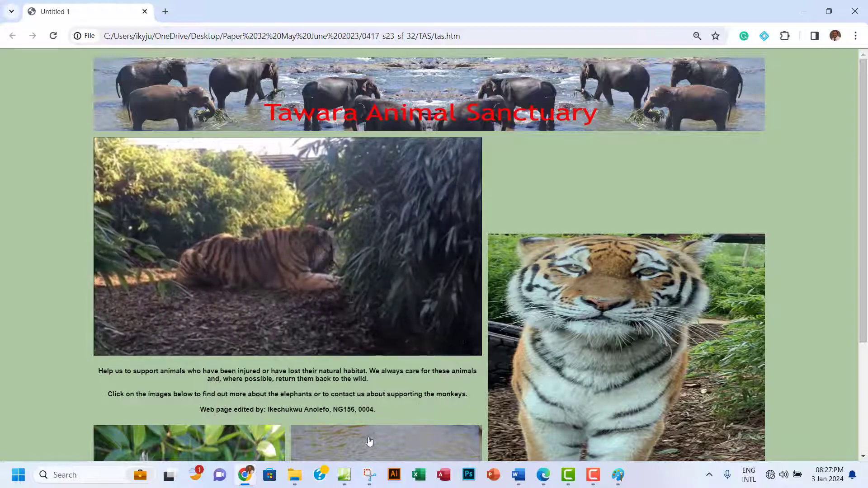
{"action": "left_click", "coordinate": [344, 474]}
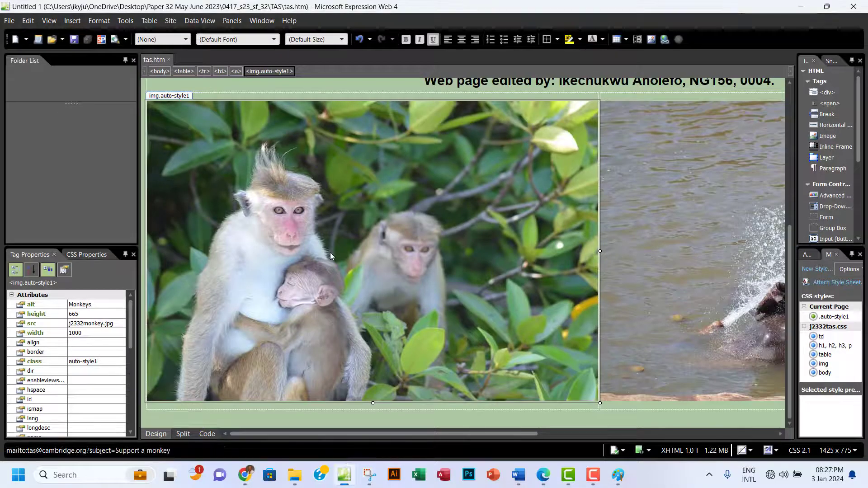
Select the elephant banner in Design view and show its image tag on line 21 in Code view.
{"action": "scroll", "coordinate": [331, 252], "scroll_direction": "up", "scroll_amount": 3}
{"action": "scroll", "coordinate": [330, 252], "scroll_direction": "down", "scroll_amount": 3}
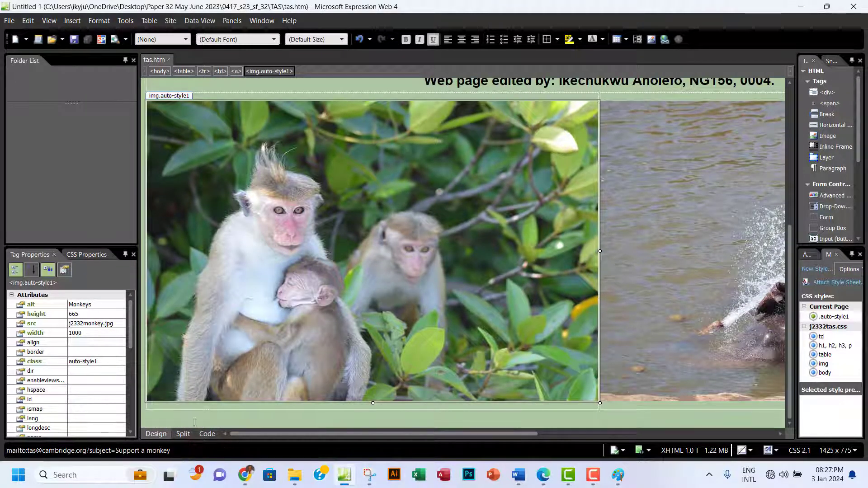
{"action": "left_click", "coordinate": [207, 434]}
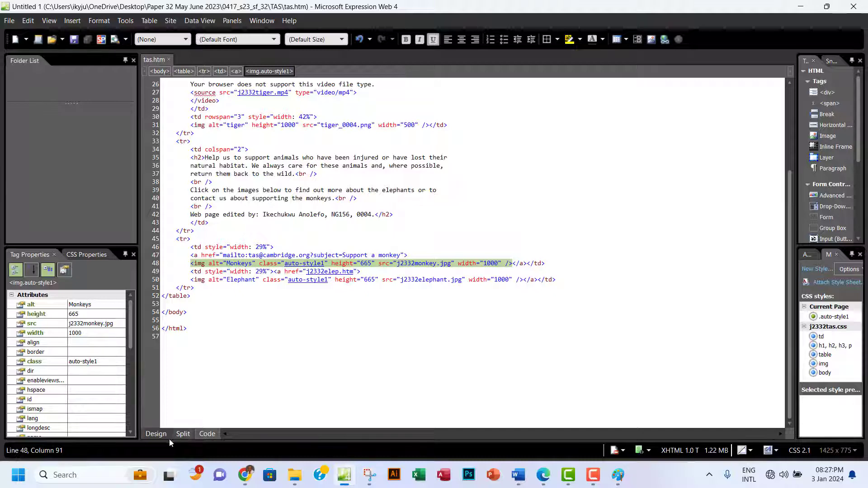
{"action": "left_click", "coordinate": [156, 434]}
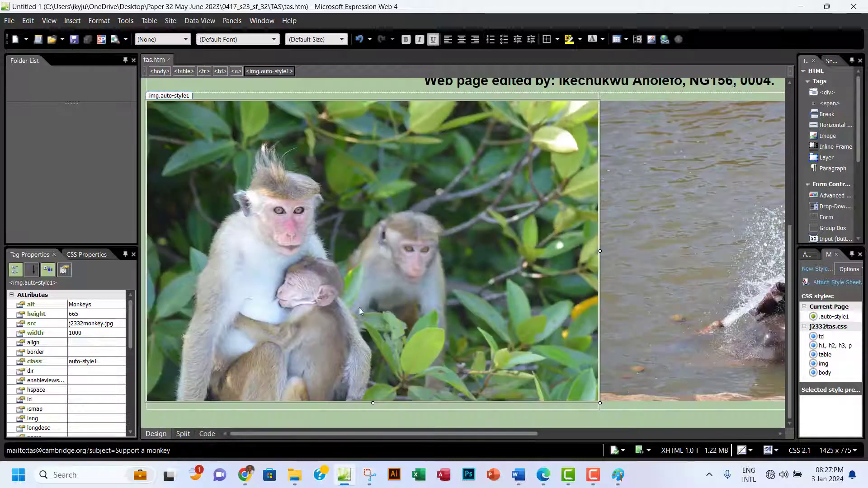
{"action": "scroll", "coordinate": [378, 274], "scroll_direction": "up", "scroll_amount": 3}
{"action": "scroll", "coordinate": [378, 274], "scroll_direction": "up", "scroll_amount": 6}
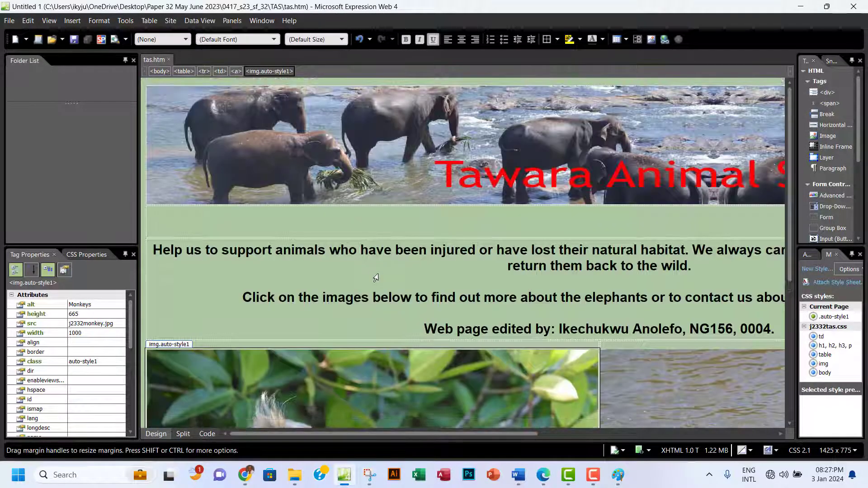
{"action": "left_click", "coordinate": [446, 151]}
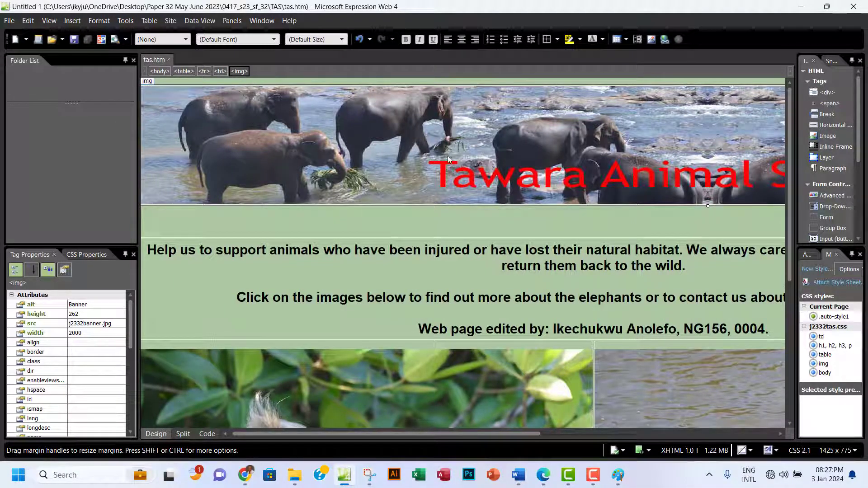
{"action": "left_click", "coordinate": [209, 434]}
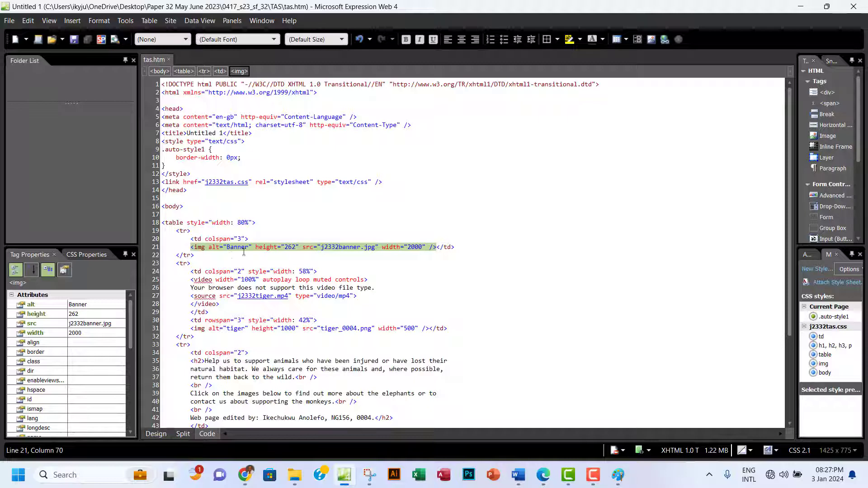
{"action": "left_click", "coordinate": [276, 248]}
Delete height="262" from the banner's tag, set its width to 100%, and check it in Design view.
{"action": "left_click_drag", "start_coordinate": [298, 247], "coordinate": [256, 248]}
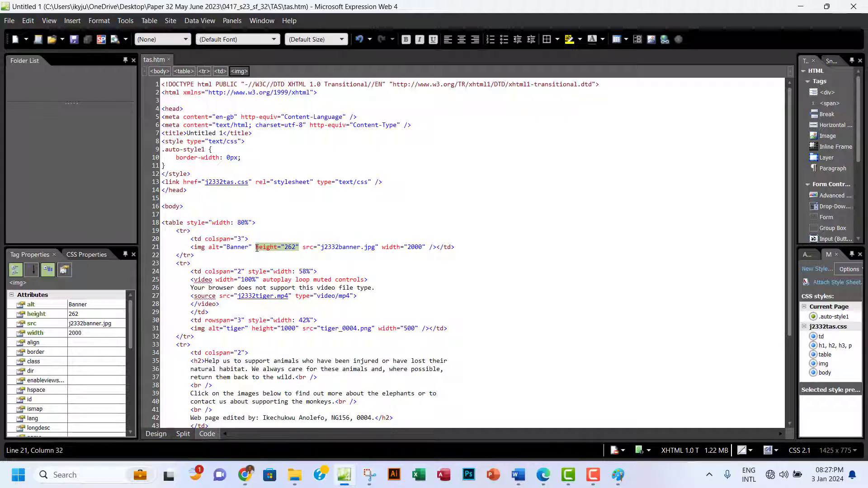
{"action": "key", "text": "Delete"}
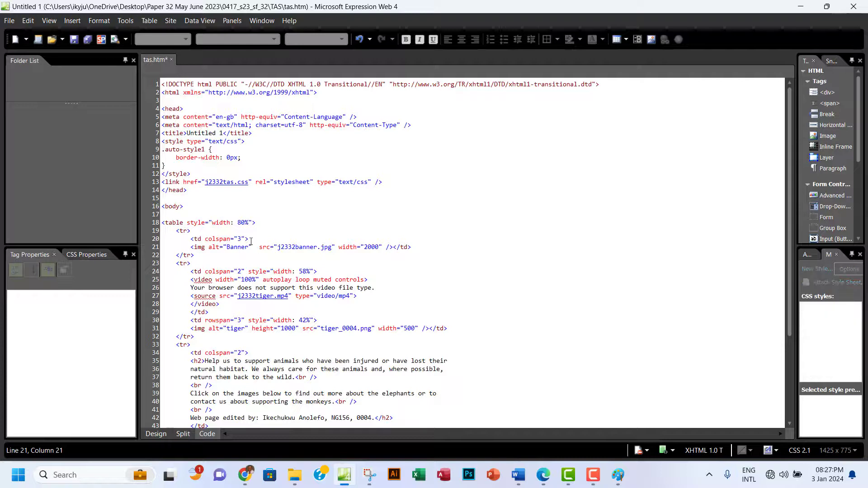
{"action": "key", "text": "BackSpace"}
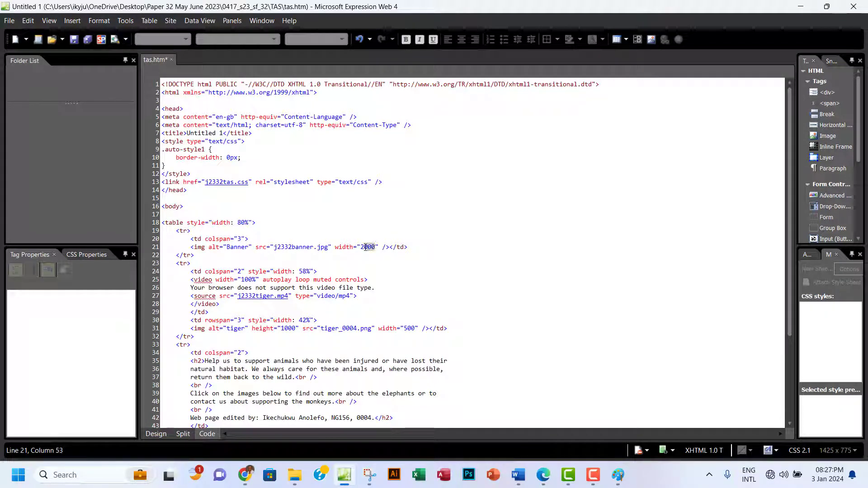
{"action": "type", "text": "100"}
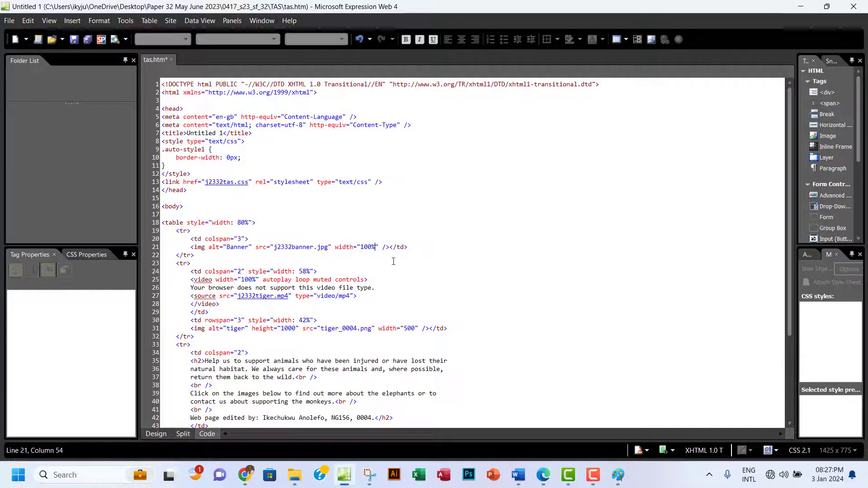
{"action": "scroll", "coordinate": [405, 272], "scroll_direction": "down", "scroll_amount": 2}
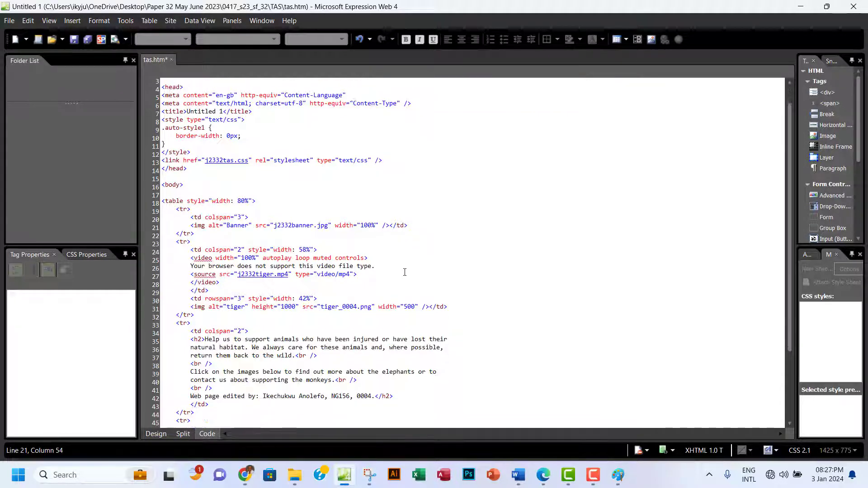
{"action": "scroll", "coordinate": [405, 272], "scroll_direction": "down", "scroll_amount": 1}
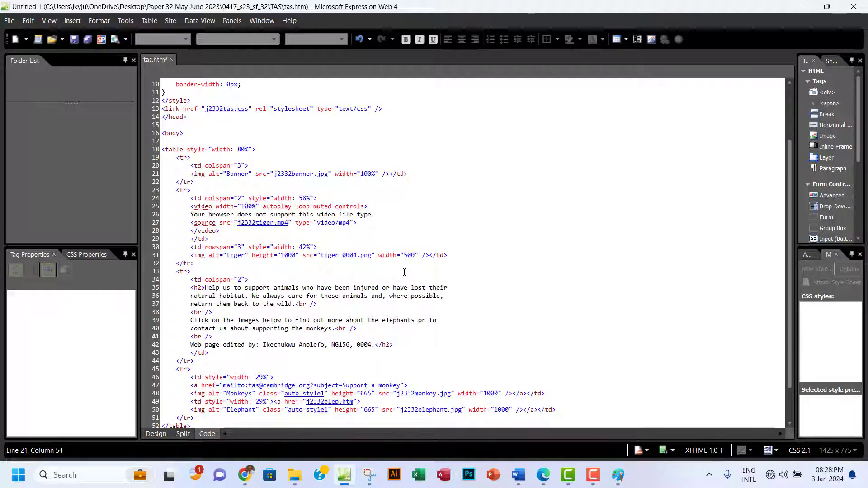
{"action": "scroll", "coordinate": [348, 285], "scroll_direction": "down", "scroll_amount": 1}
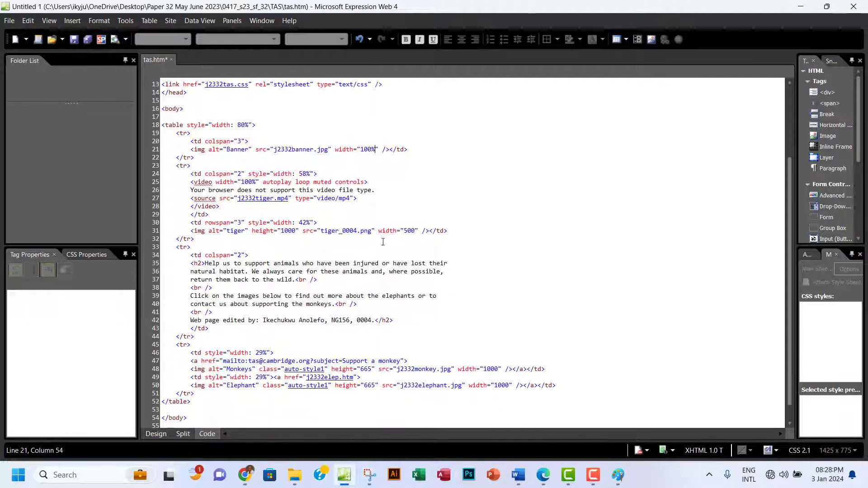
{"action": "left_click", "coordinate": [156, 434]}
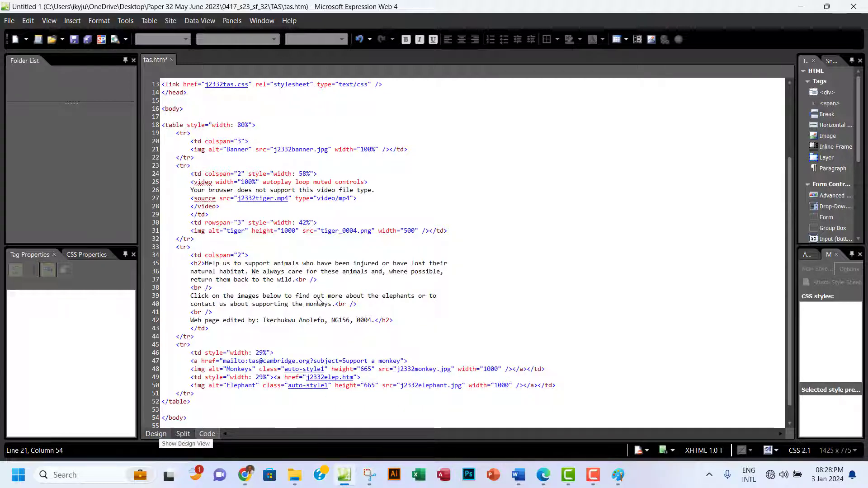
{"action": "scroll", "coordinate": [370, 245], "scroll_direction": "down", "scroll_amount": 5}
{"action": "scroll", "coordinate": [370, 242], "scroll_direction": "down", "scroll_amount": 3}
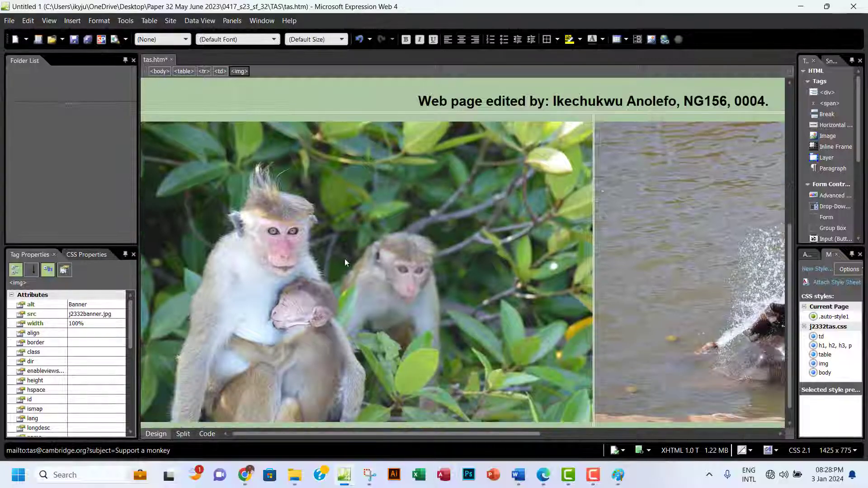
Remove the monkey image's height="665" on line 48 and change its width from 1000 to 100%.
{"action": "left_click", "coordinate": [325, 257]}
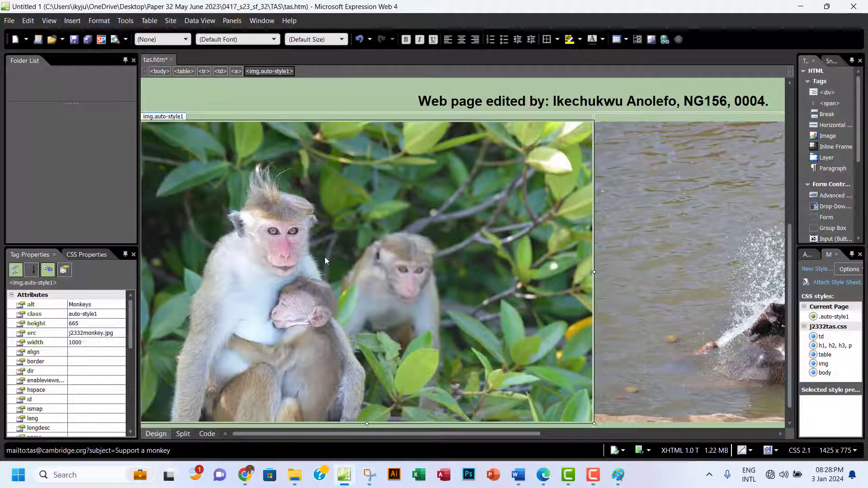
{"action": "left_click", "coordinate": [207, 434]}
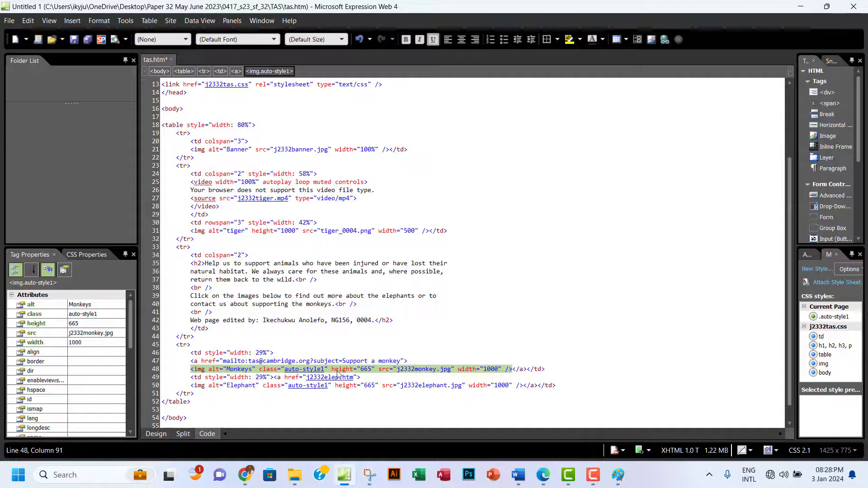
{"action": "left_click", "coordinate": [335, 371]}
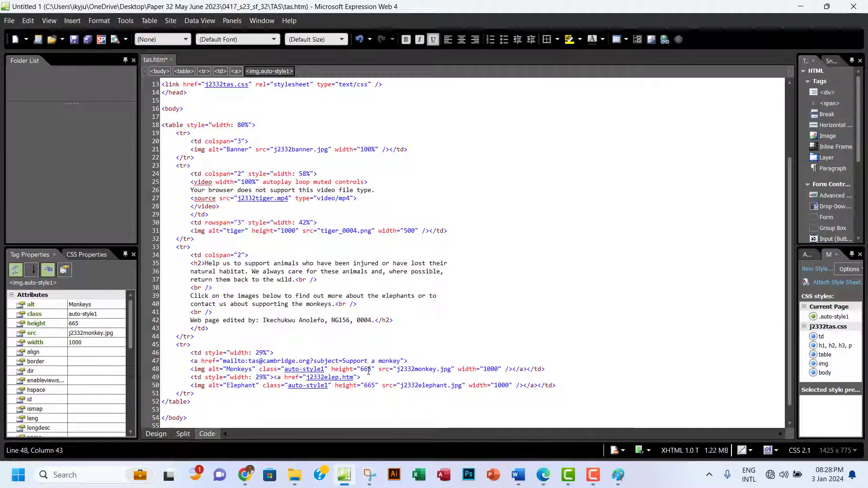
{"action": "left_click_drag", "start_coordinate": [374, 371], "coordinate": [332, 370]}
{"action": "key", "text": "Delete"}
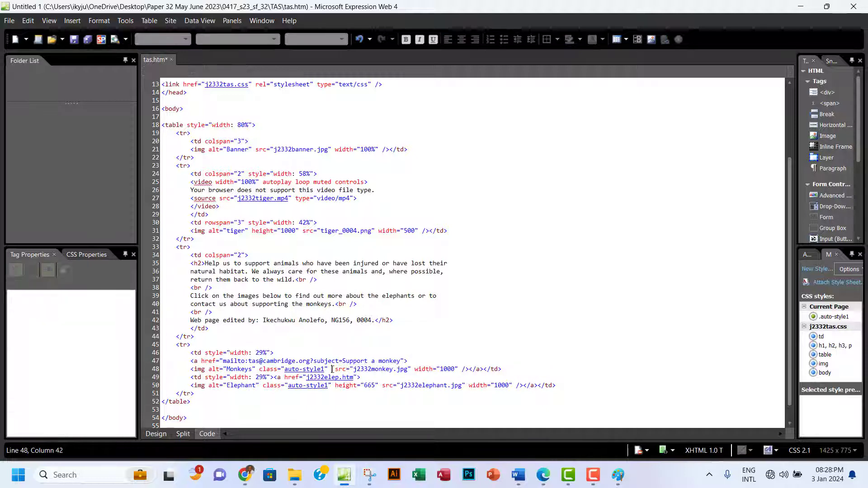
{"action": "key", "text": "BackSpace"}
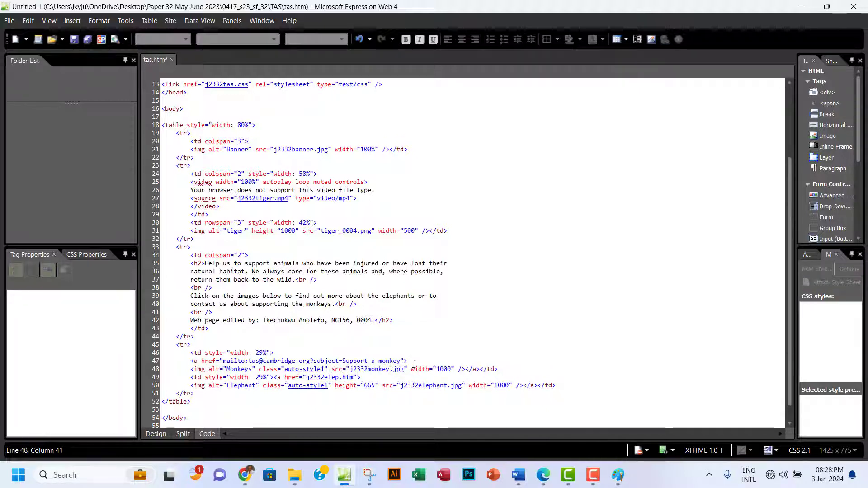
{"action": "left_click", "coordinate": [450, 369]}
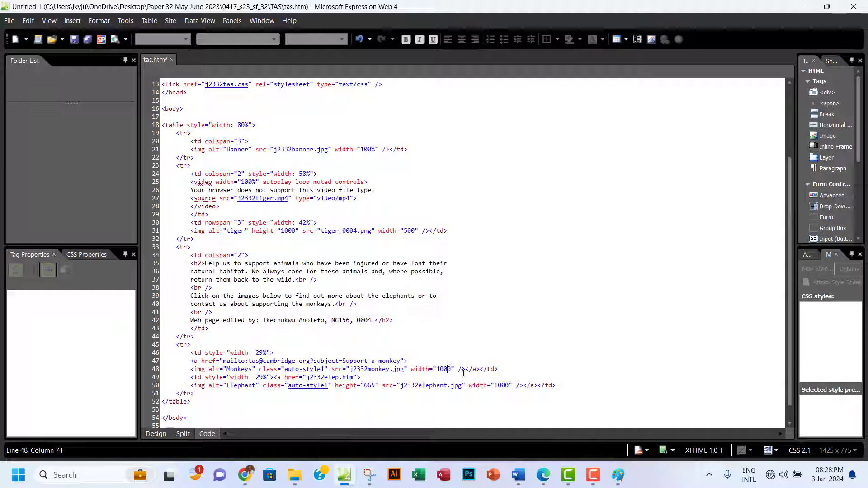
{"action": "key", "text": "BackSpace"}
{"action": "type", "text": "%"}
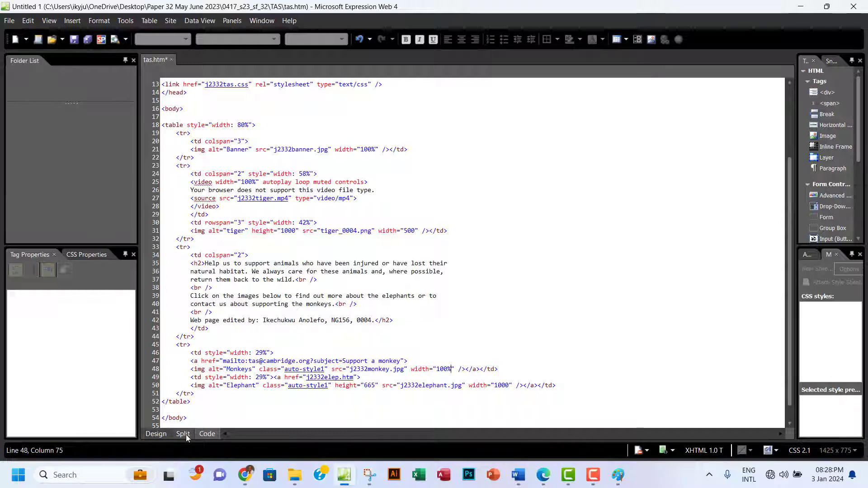
{"action": "scroll", "coordinate": [312, 272], "scroll_direction": "down", "scroll_amount": 2}
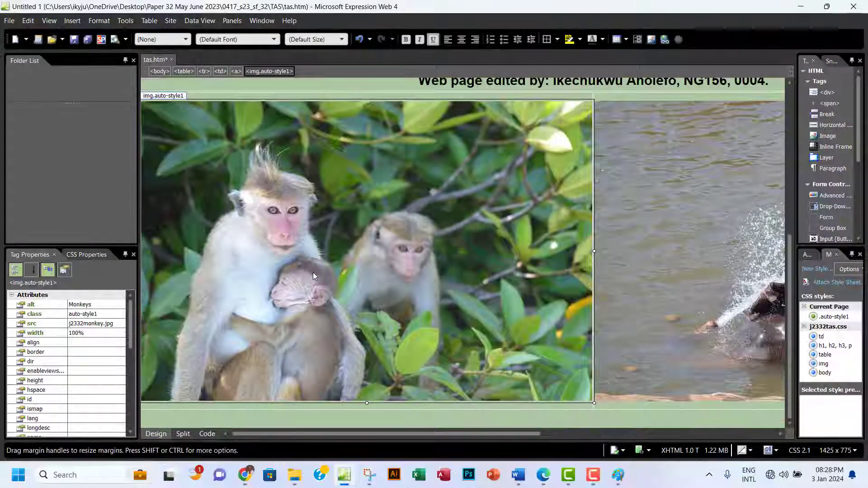
Remove the elephant image's height="665" on line 50, set its width to 100%, and check Design view.
{"action": "left_click", "coordinate": [696, 288]}
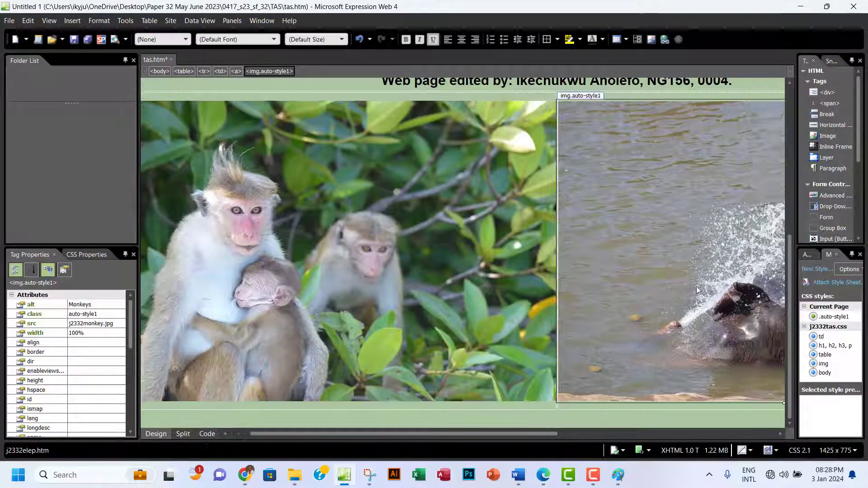
{"action": "left_click", "coordinate": [206, 434]}
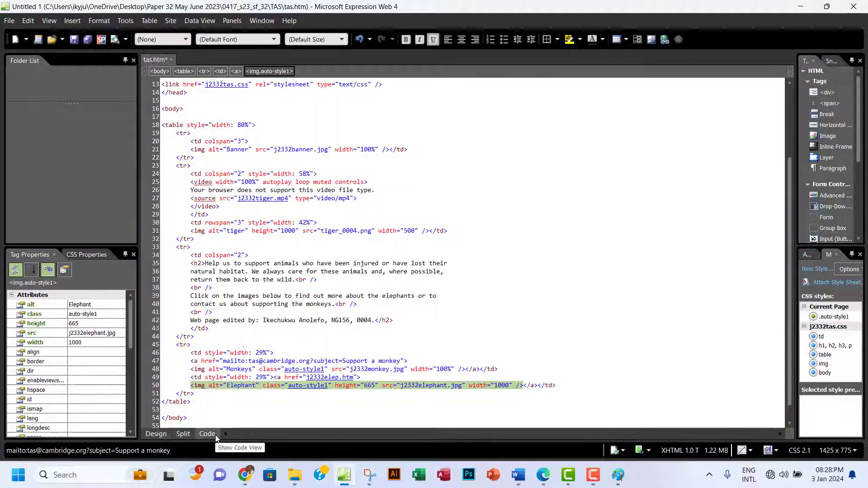
{"action": "left_click", "coordinate": [376, 385]}
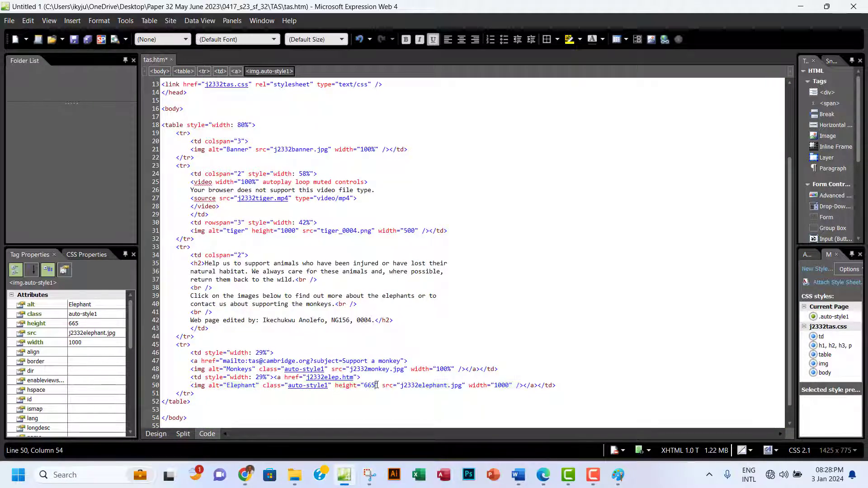
{"action": "left_click_drag", "start_coordinate": [378, 386], "coordinate": [335, 388]}
{"action": "key", "text": "Delete"}
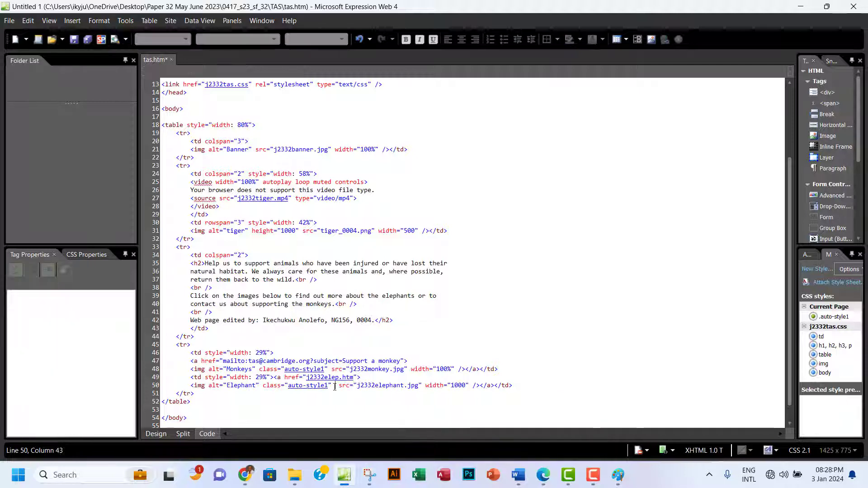
{"action": "key", "text": "BackSpace"}
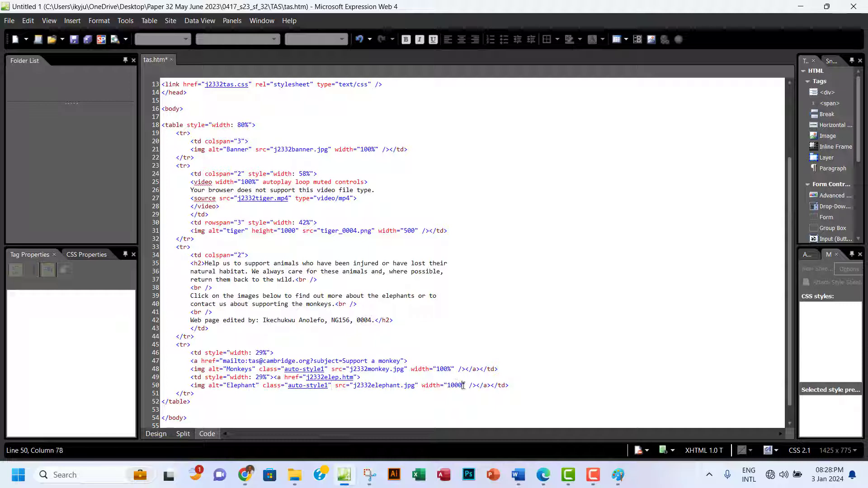
{"action": "key", "text": "BackSpace"}
{"action": "type", "text": "%"}
{"action": "left_click", "coordinate": [156, 434]}
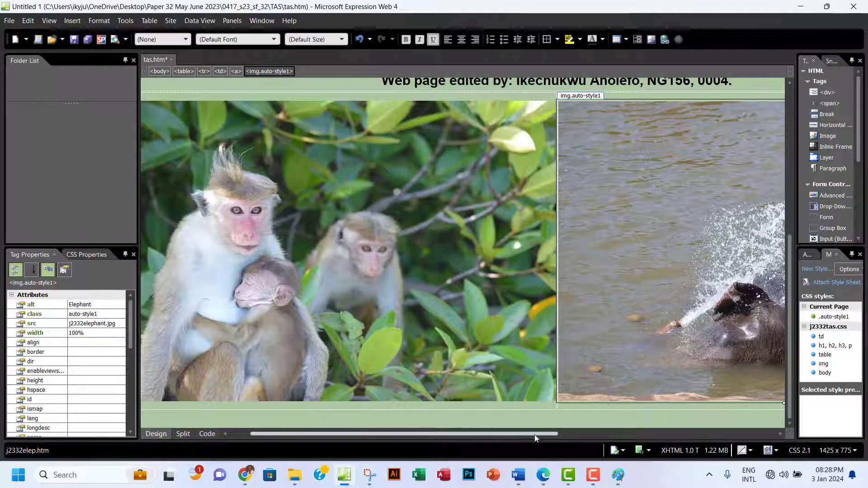
{"action": "left_click_drag", "start_coordinate": [534, 435], "coordinate": [733, 433]}
Delete the tiger image's height="1000" on line 31 and change its width from 500 to 100%.
{"action": "left_click", "coordinate": [672, 249]}
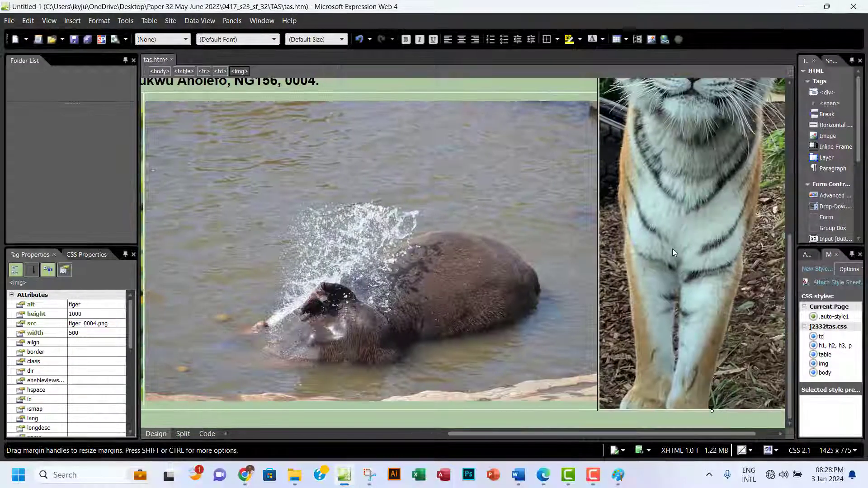
{"action": "left_click", "coordinate": [207, 433]}
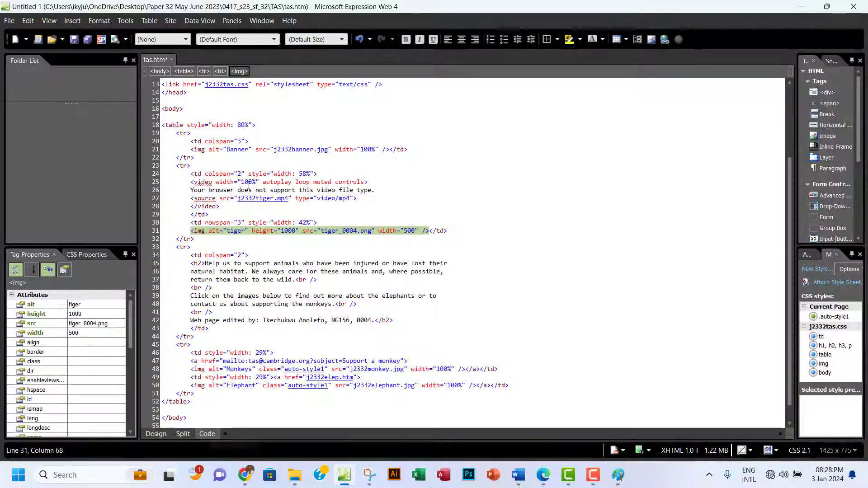
{"action": "left_click", "coordinate": [293, 231]}
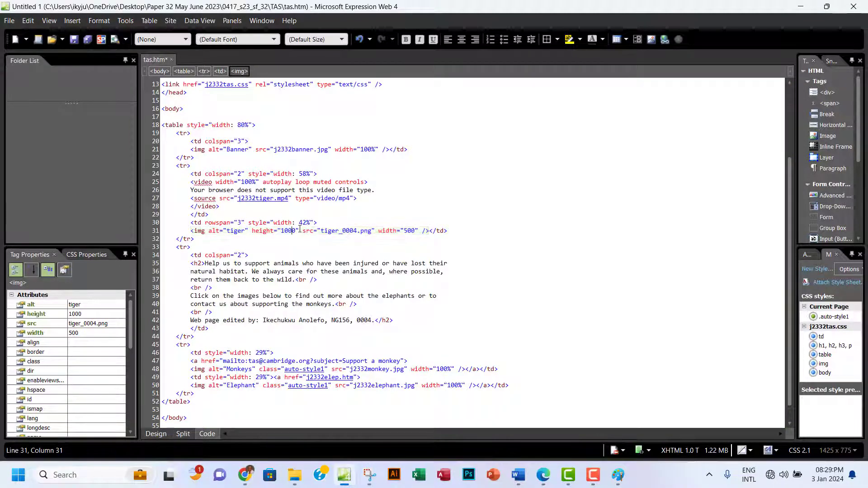
{"action": "left_click_drag", "start_coordinate": [301, 232], "coordinate": [253, 234]}
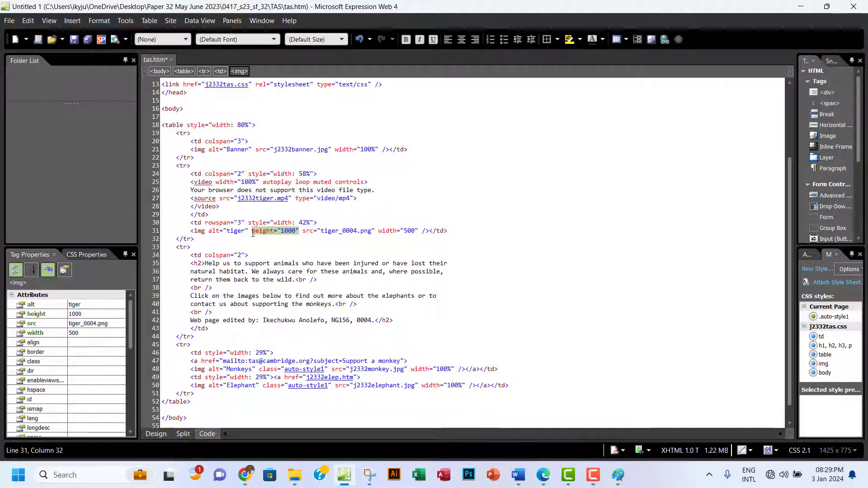
{"action": "key", "text": "Delete"}
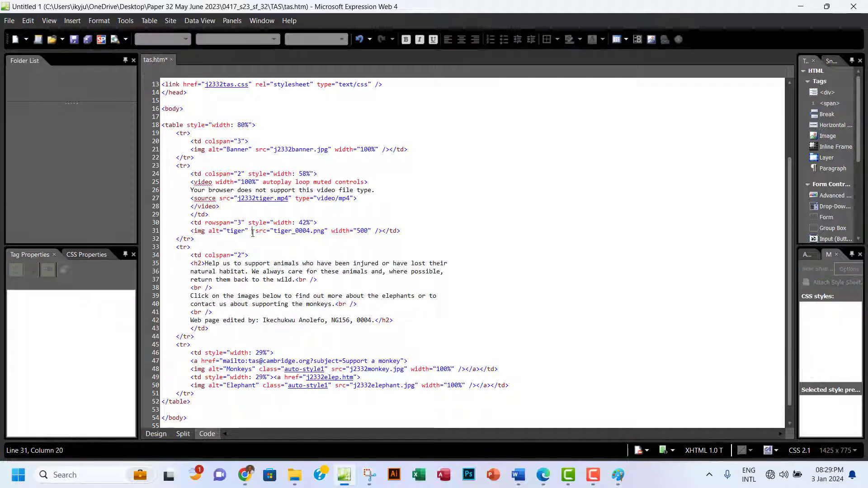
{"action": "key", "text": "BackSpace"}
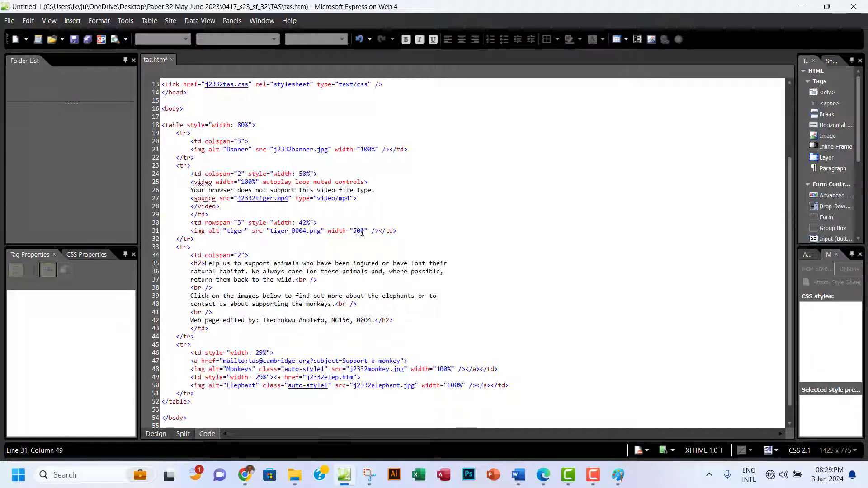
{"action": "key", "text": "BackSpace"}
{"action": "type", "text": "100%"}
{"action": "left_click", "coordinate": [544, 471]}
{"action": "scroll", "coordinate": [384, 280], "scroll_direction": "up", "scroll_amount": 7}
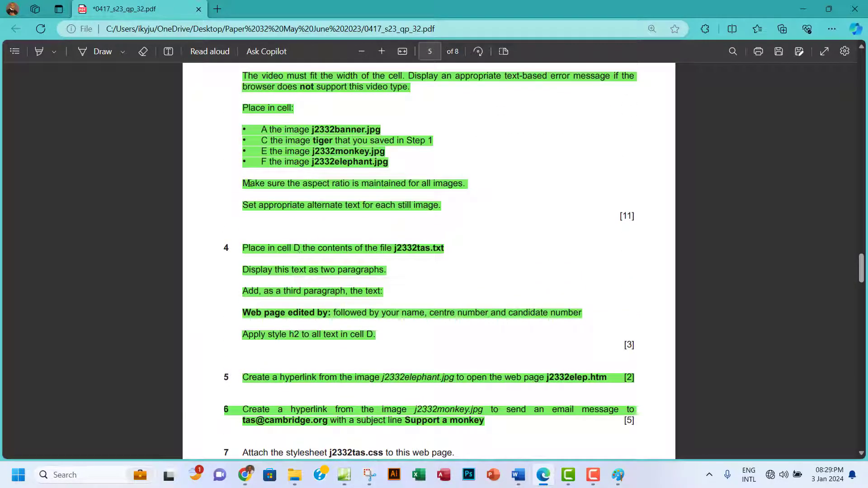
{"action": "left_click_drag", "start_coordinate": [254, 184], "coordinate": [361, 185]}
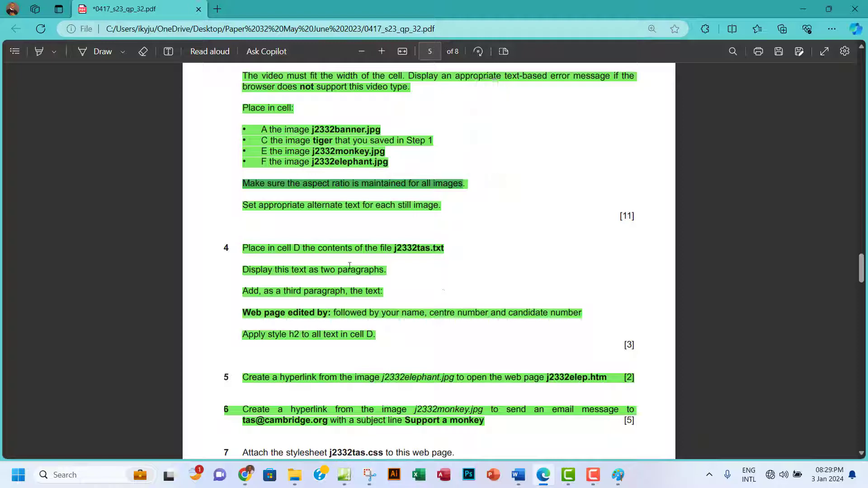
{"action": "left_click", "coordinate": [344, 475]}
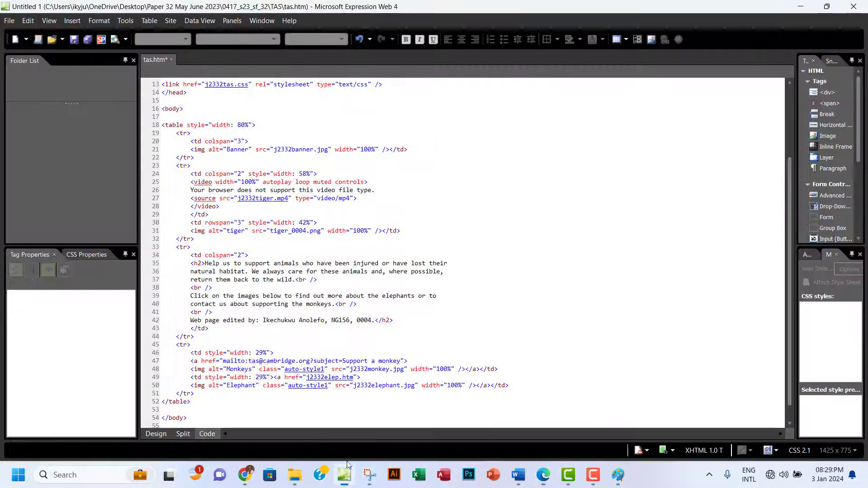
Save tas.htm, reload it in Chrome to check the proportionally scaling images, then return to the exam paper.
{"action": "left_click", "coordinate": [73, 39]}
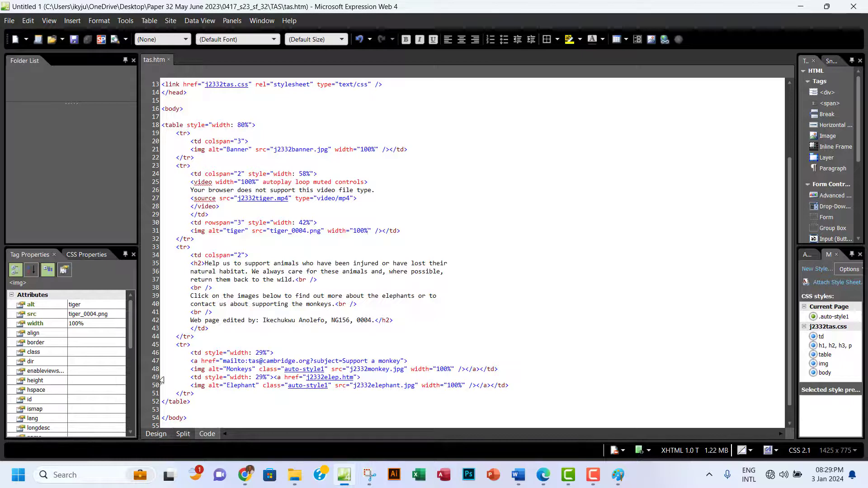
{"action": "left_click", "coordinate": [245, 475]}
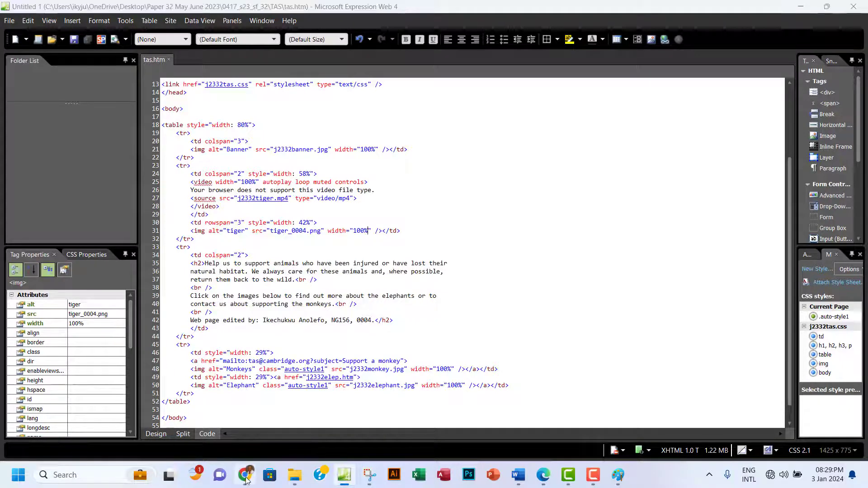
{"action": "left_click", "coordinate": [55, 37]}
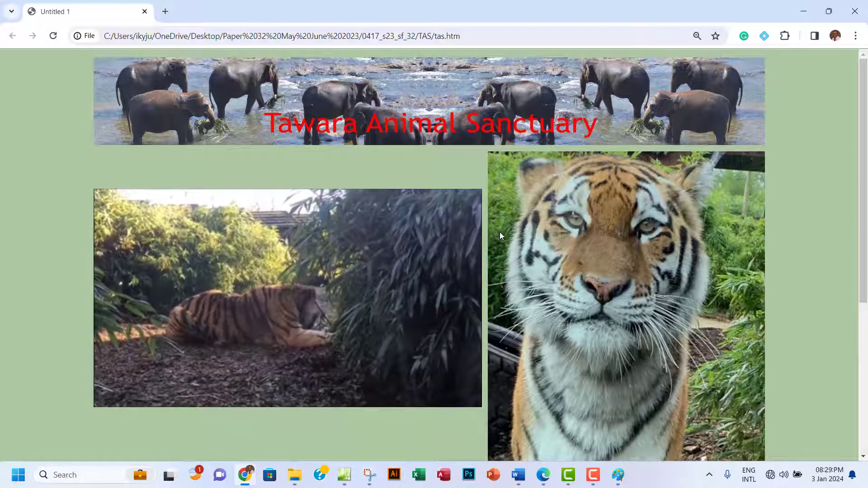
{"action": "scroll", "coordinate": [566, 257], "scroll_direction": "down", "scroll_amount": 3}
{"action": "scroll", "coordinate": [566, 256], "scroll_direction": "down", "scroll_amount": 3}
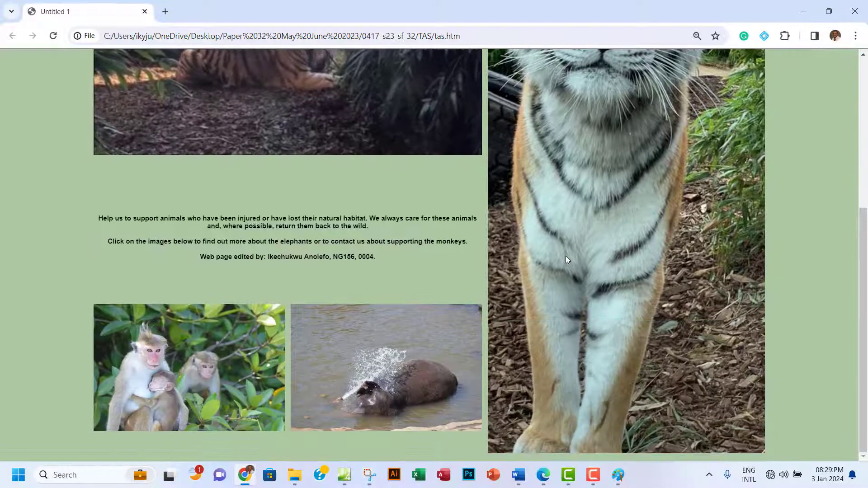
{"action": "scroll", "coordinate": [566, 256], "scroll_direction": "up", "scroll_amount": 1}
{"action": "scroll", "coordinate": [566, 256], "scroll_direction": "up", "scroll_amount": 2}
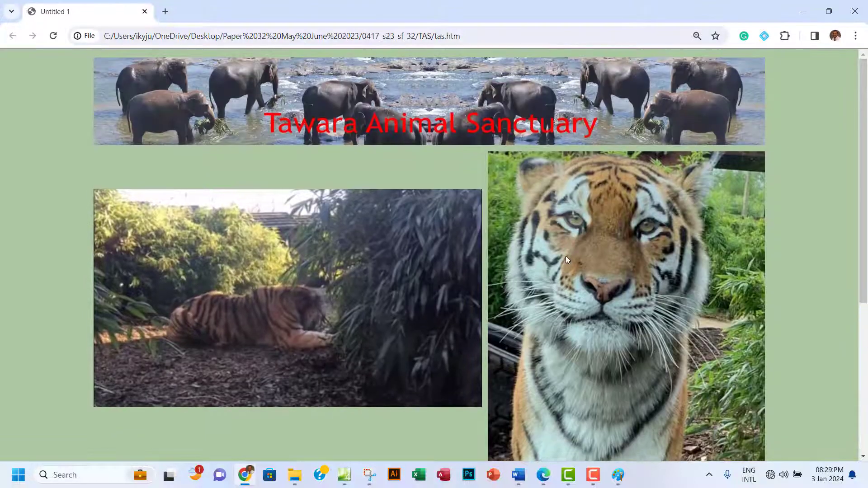
{"action": "scroll", "coordinate": [566, 256], "scroll_direction": "down", "scroll_amount": 5}
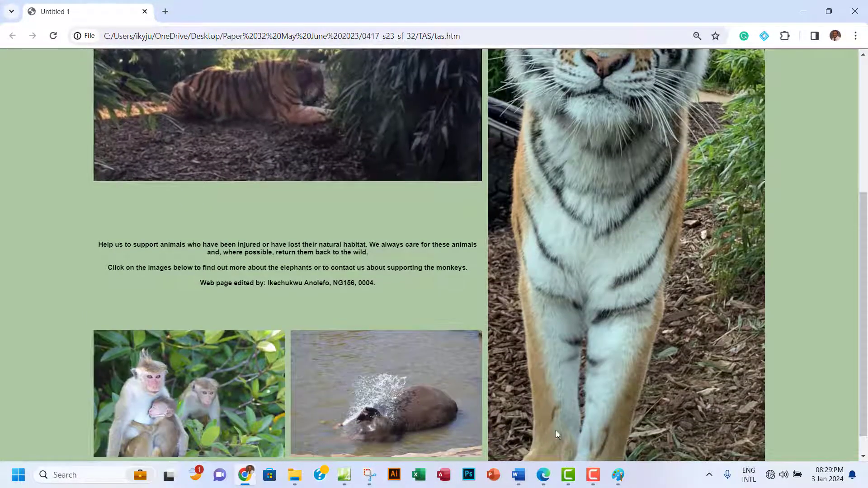
{"action": "left_click", "coordinate": [543, 474]}
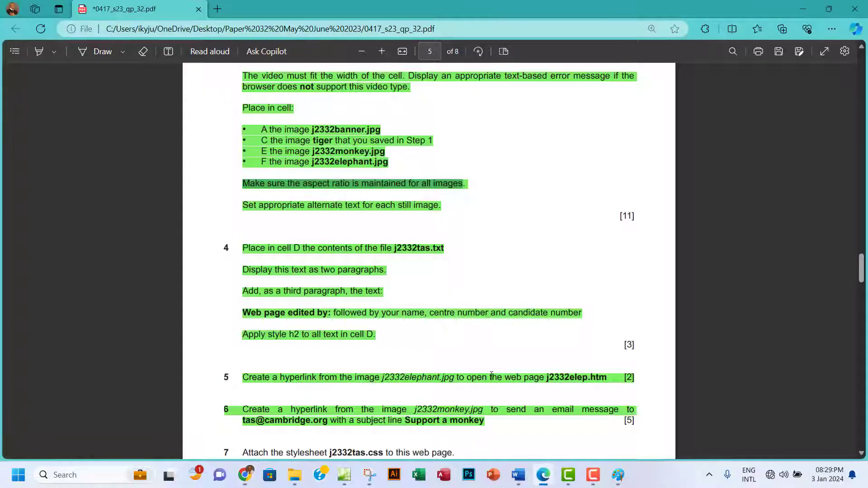
Highlight question 7's stylesheet and save-page lines green, then select the address-bar bullet.
{"action": "scroll", "coordinate": [492, 375], "scroll_direction": "down", "scroll_amount": 5}
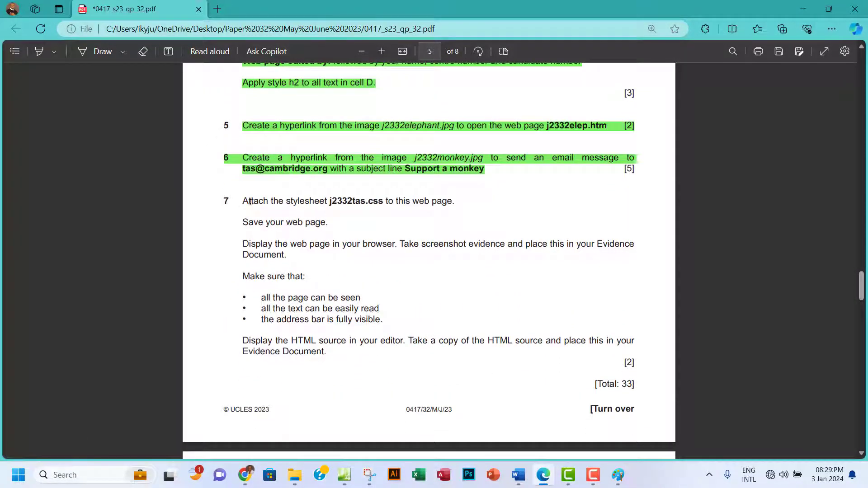
{"action": "left_click_drag", "start_coordinate": [243, 201], "coordinate": [330, 222]}
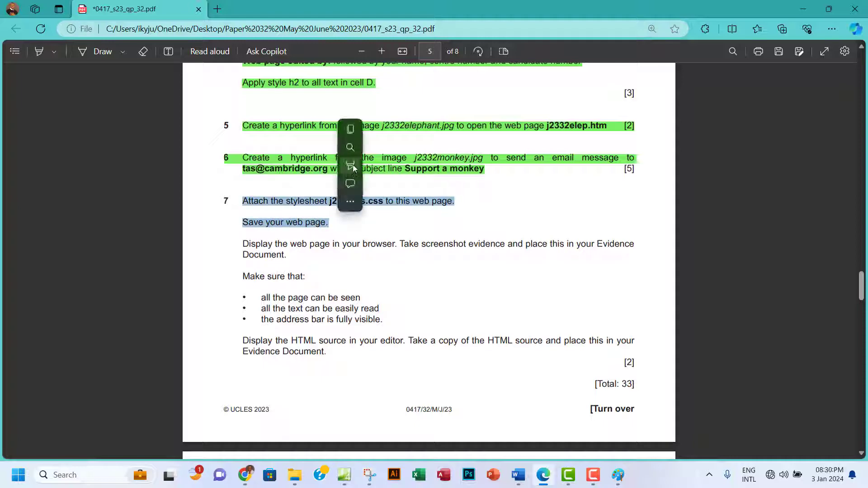
{"action": "mouse_move", "coordinate": [354, 168]}
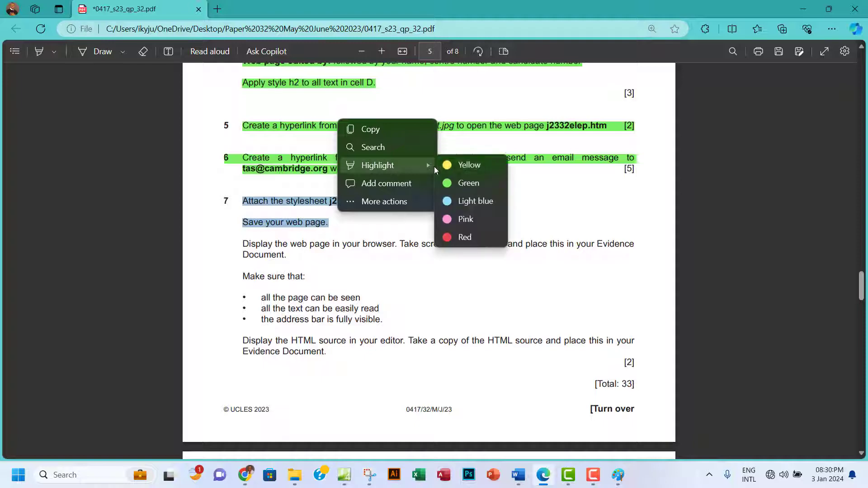
{"action": "left_click", "coordinate": [464, 186]}
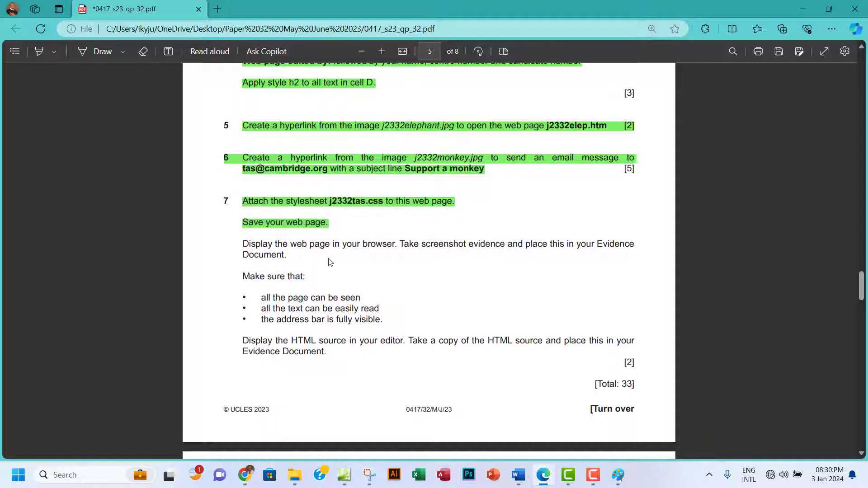
{"action": "scroll", "coordinate": [330, 262], "scroll_direction": "down", "scroll_amount": 2}
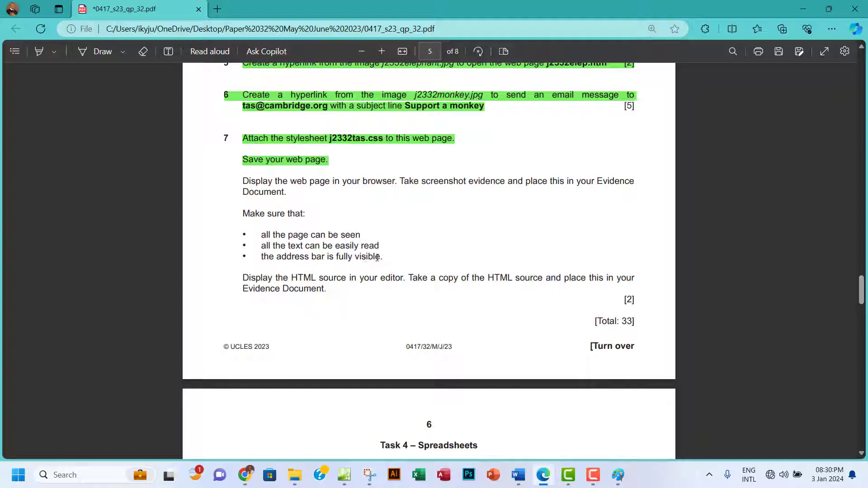
{"action": "left_click_drag", "start_coordinate": [309, 257], "coordinate": [244, 258]}
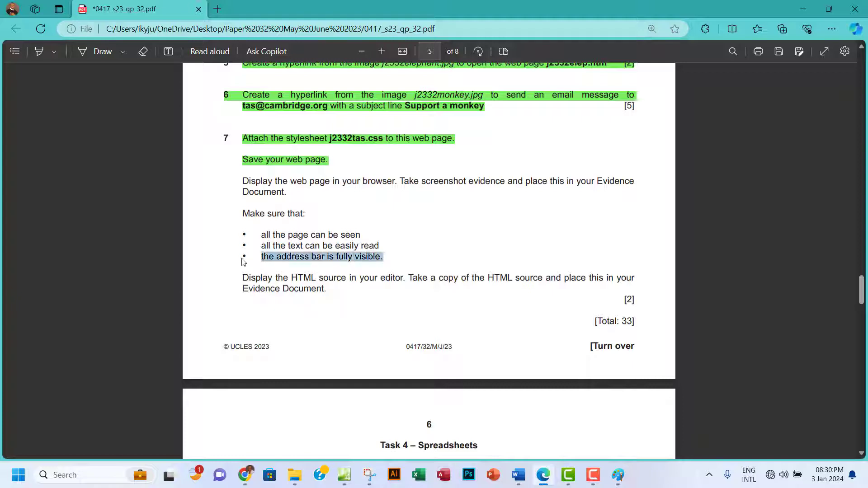
Restore the Chrome window showing tas.htm and resize it taller and wider.
{"action": "left_click", "coordinate": [245, 475]}
{"action": "scroll", "coordinate": [612, 235], "scroll_direction": "up", "scroll_amount": 5}
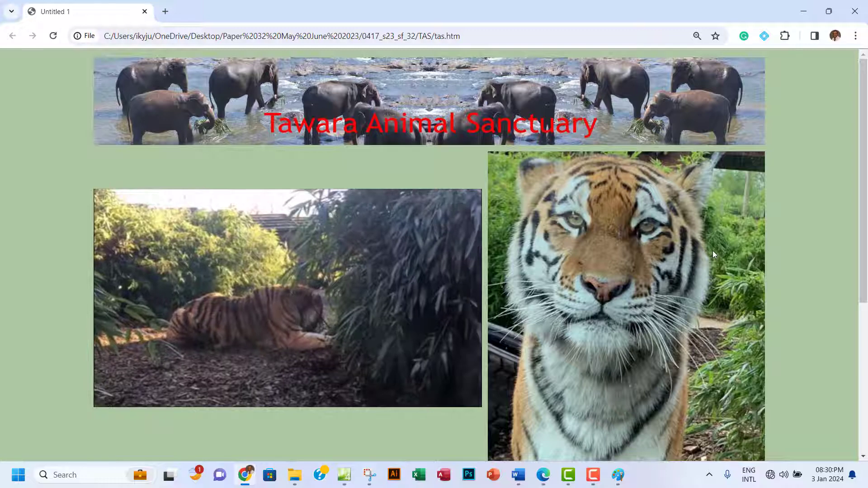
{"action": "left_click", "coordinate": [856, 36]}
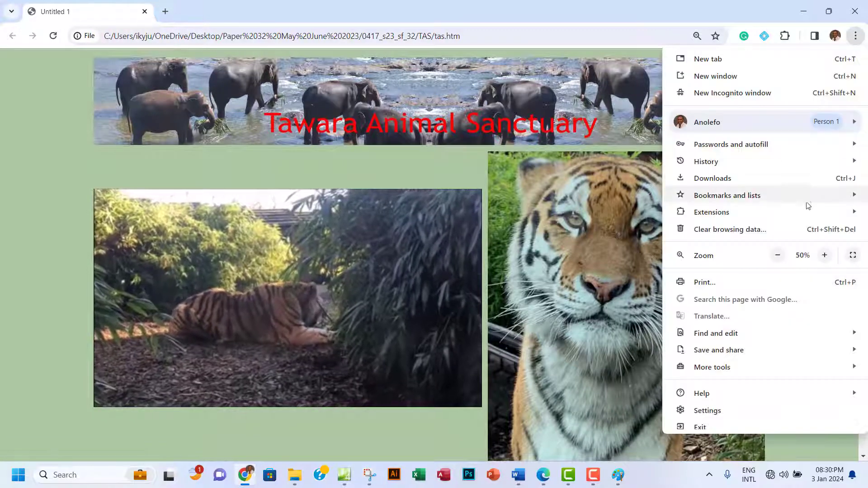
{"action": "left_click", "coordinate": [828, 11]}
{"action": "left_click", "coordinate": [829, 12]}
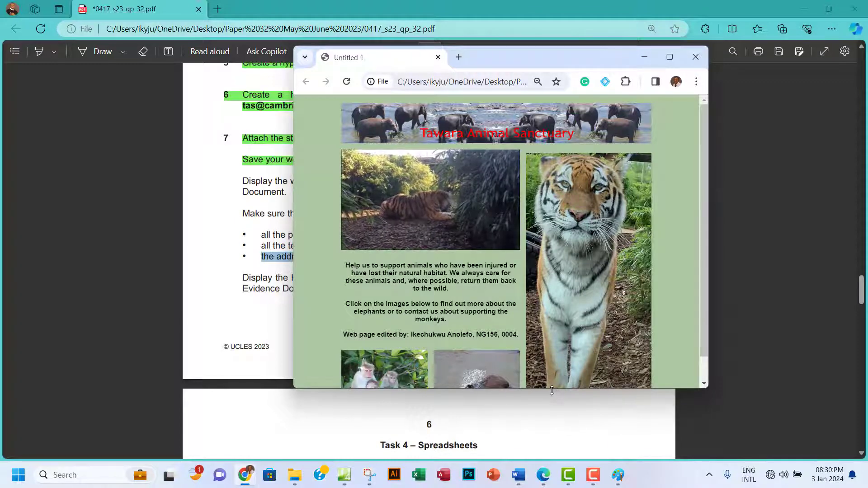
{"action": "left_click_drag", "start_coordinate": [553, 388], "coordinate": [554, 460]}
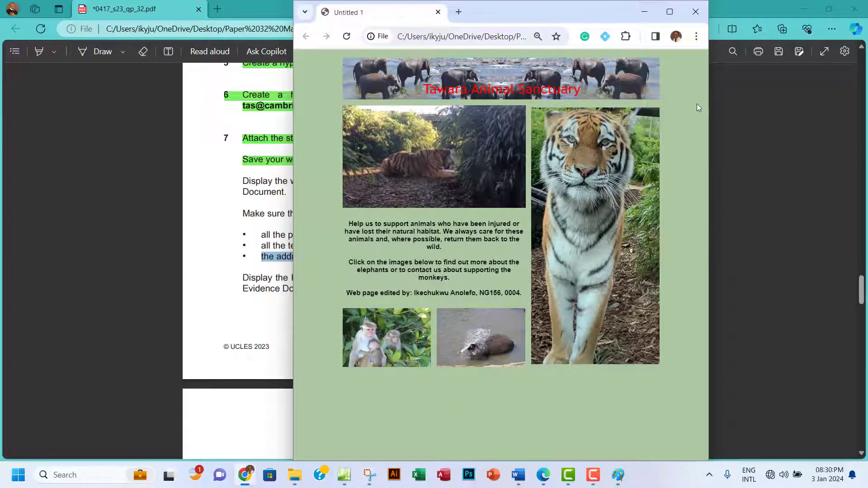
{"action": "left_click_drag", "start_coordinate": [708, 119], "coordinate": [792, 120]}
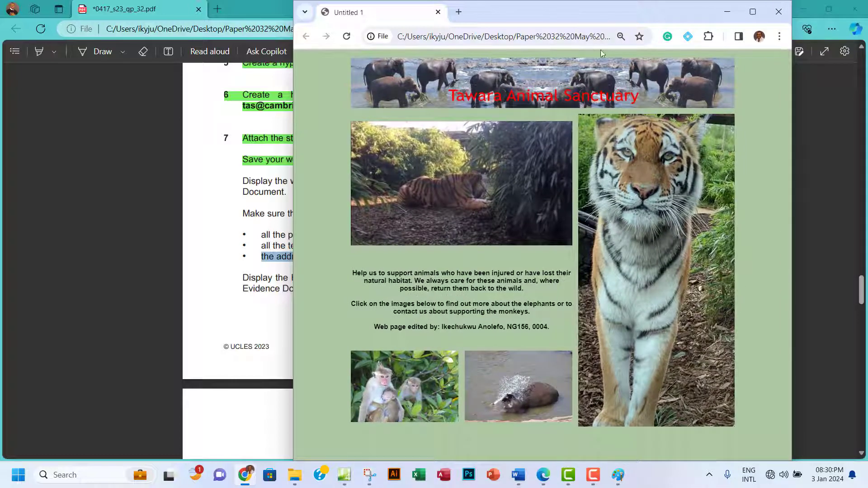
Check the full page address and minimise the exam paper covering the browser.
{"action": "left_click", "coordinate": [554, 38]}
{"action": "left_click", "coordinate": [558, 38]}
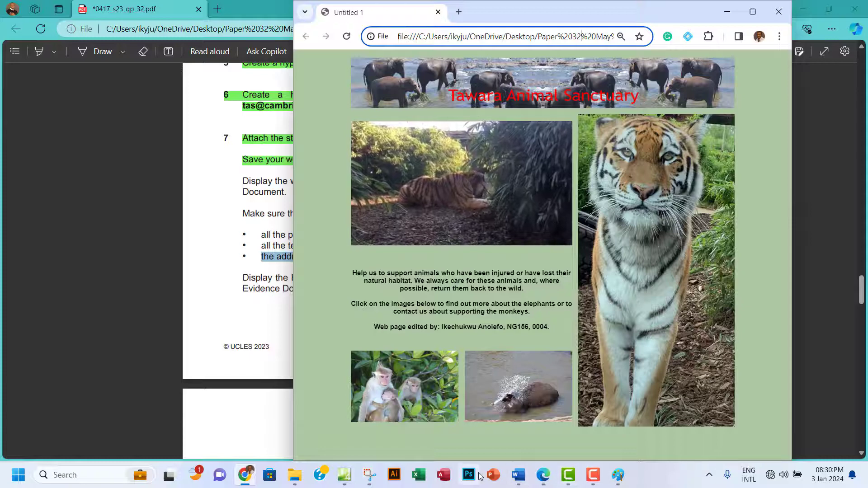
{"action": "left_click", "coordinate": [544, 476]}
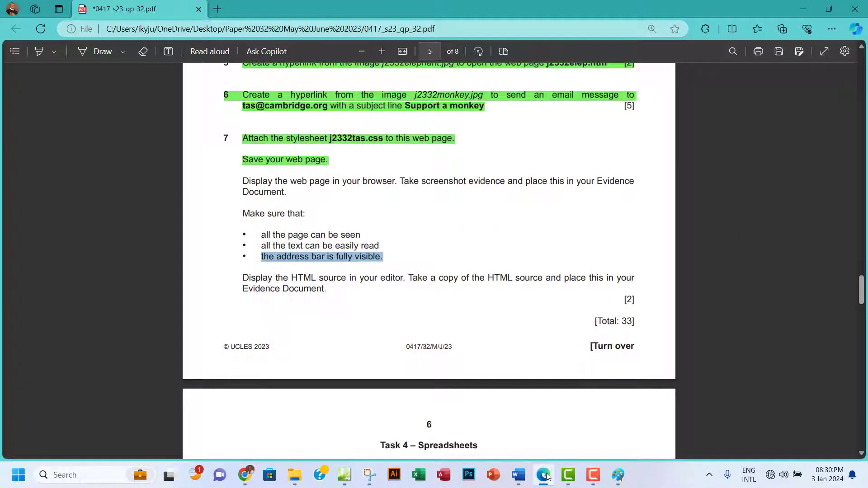
{"action": "left_click", "coordinate": [545, 476]}
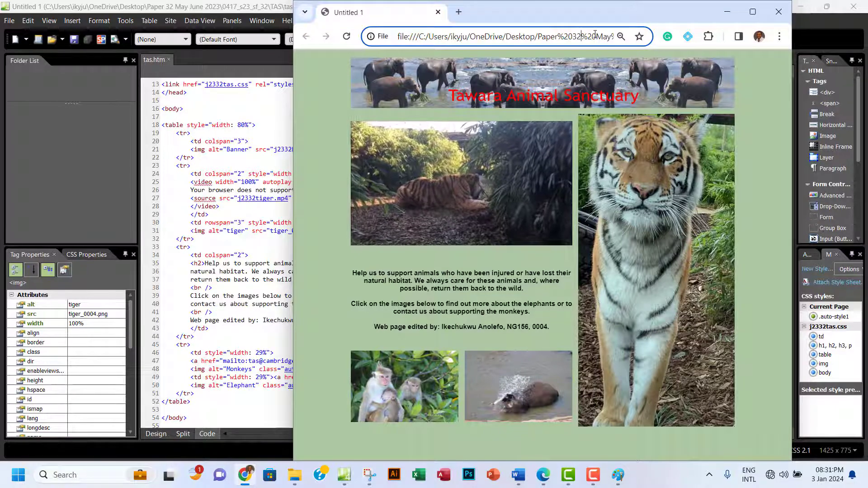
Delete the OneDrive, Desktop and May June 2023 parts from the tas.htm address and reload it.
{"action": "left_click_drag", "start_coordinate": [592, 37], "coordinate": [474, 40]}
{"action": "left_click", "coordinate": [513, 35]}
{"action": "key", "text": "BackSpace"}
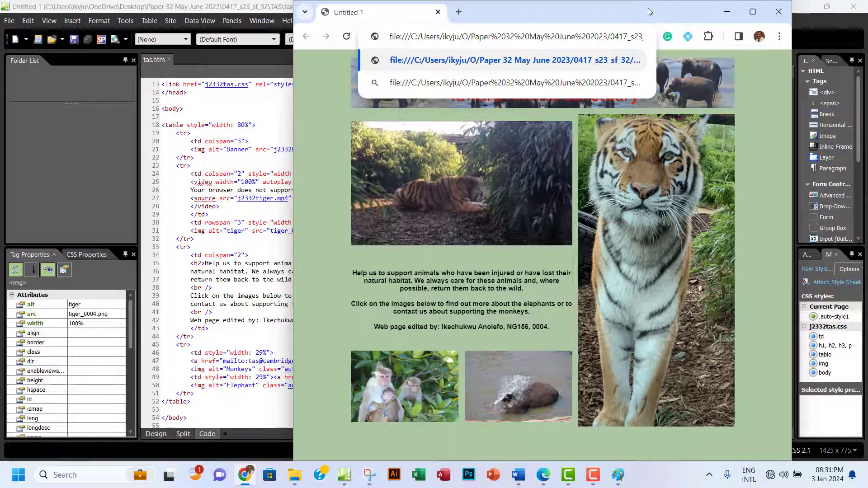
{"action": "key", "text": "BackSpace"}
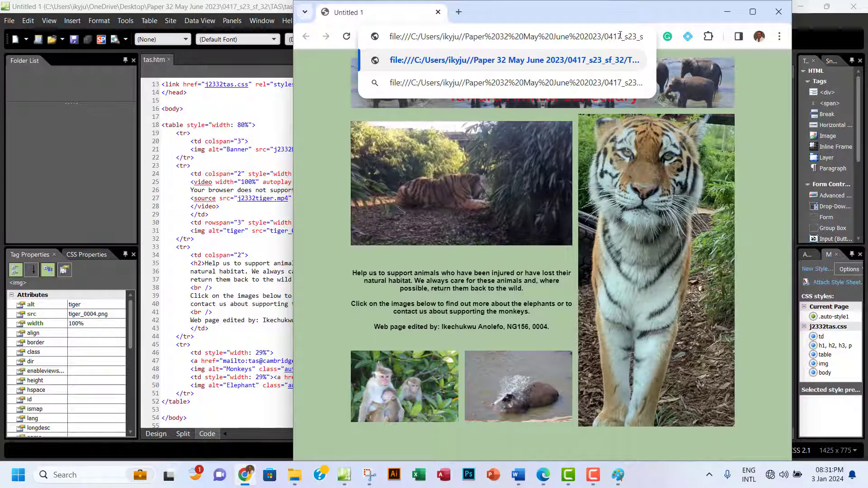
{"action": "left_click_drag", "start_coordinate": [618, 36], "coordinate": [512, 39]}
{"action": "key", "text": "BackSpace"}
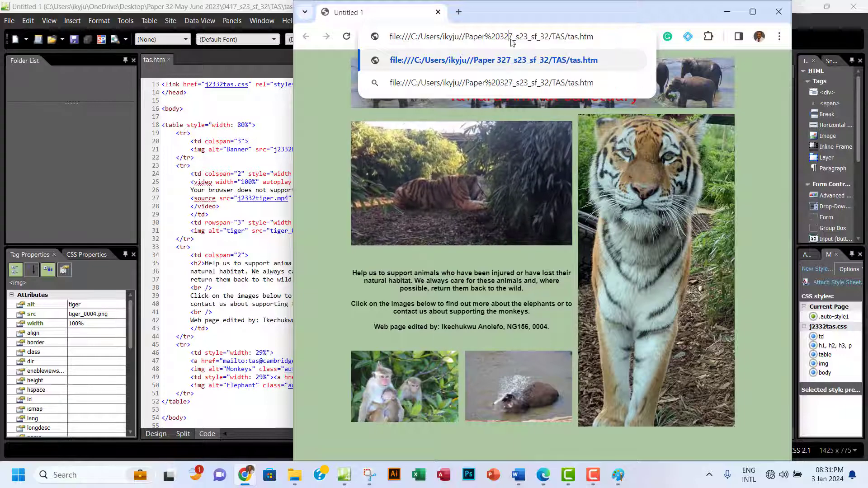
{"action": "key", "text": "Return"}
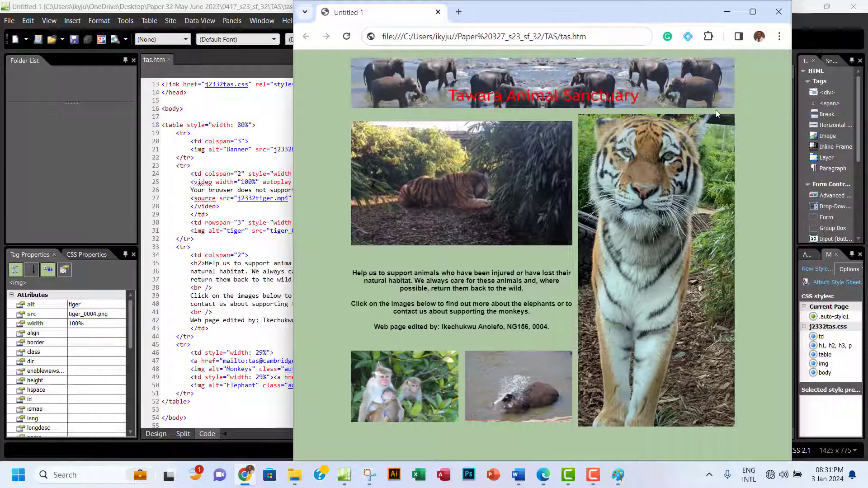
{"action": "left_click_drag", "start_coordinate": [549, 39], "coordinate": [589, 35]}
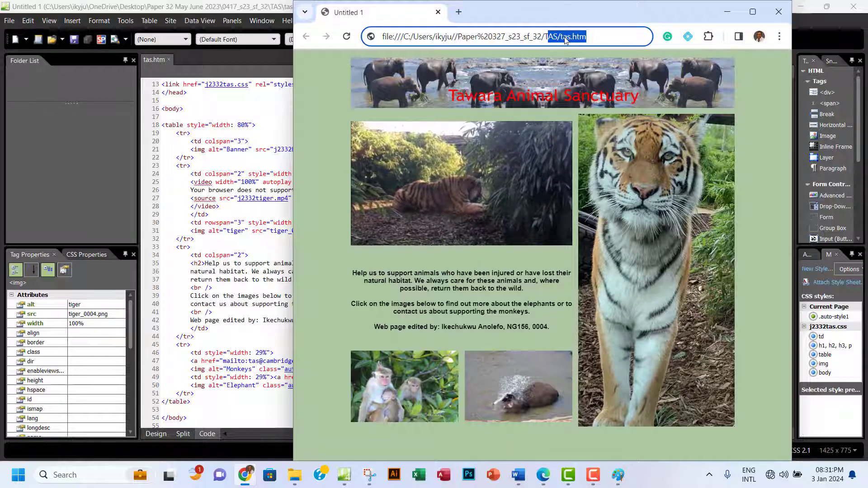
{"action": "left_click", "coordinate": [592, 37]}
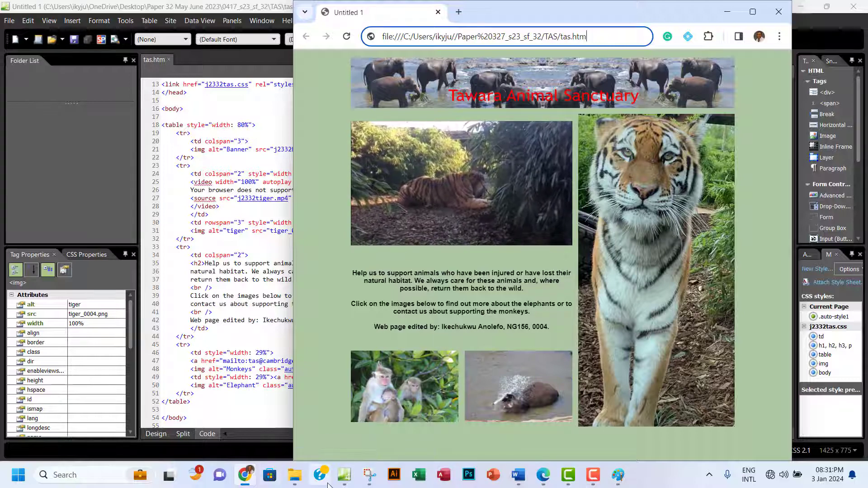
Capture the browser window showing the whole tas.htm page with Snipping Tool and copy it.
{"action": "left_click", "coordinate": [369, 478]}
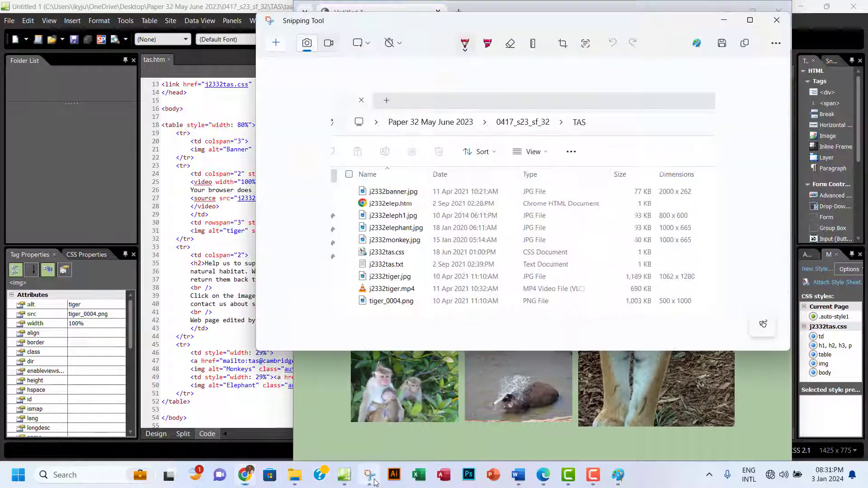
{"action": "left_click", "coordinate": [274, 43]}
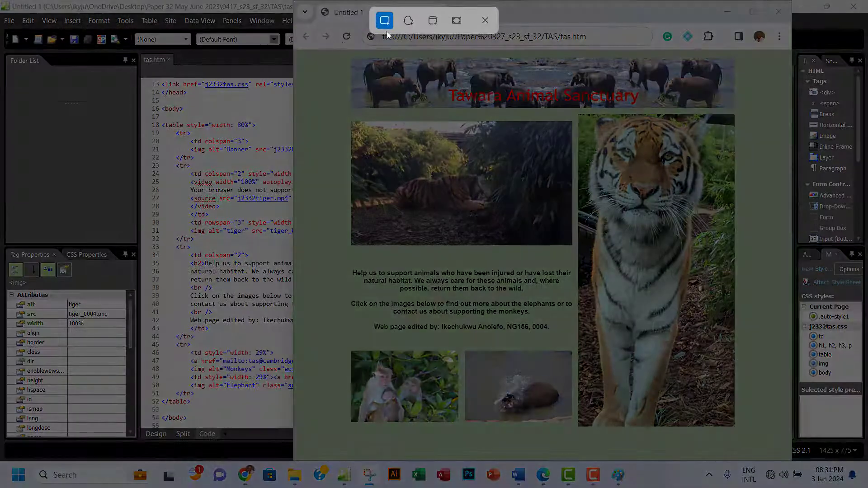
{"action": "left_click_drag", "start_coordinate": [317, 4], "coordinate": [785, 461]}
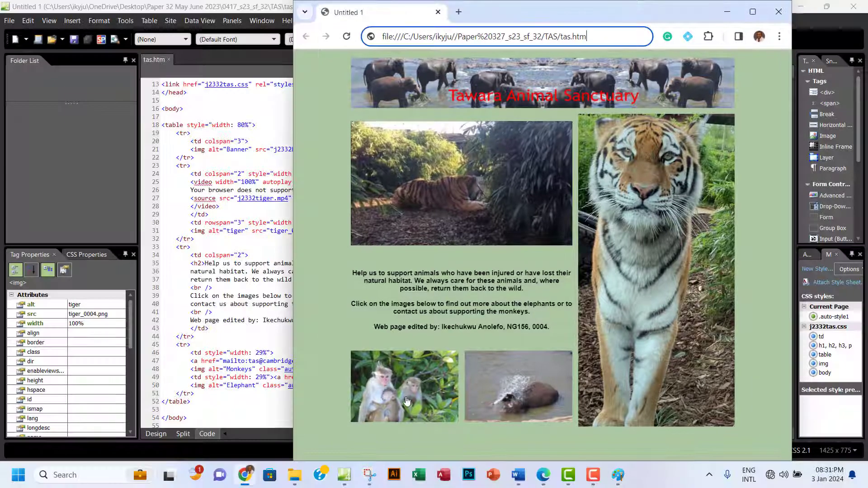
{"action": "left_click", "coordinate": [369, 474]}
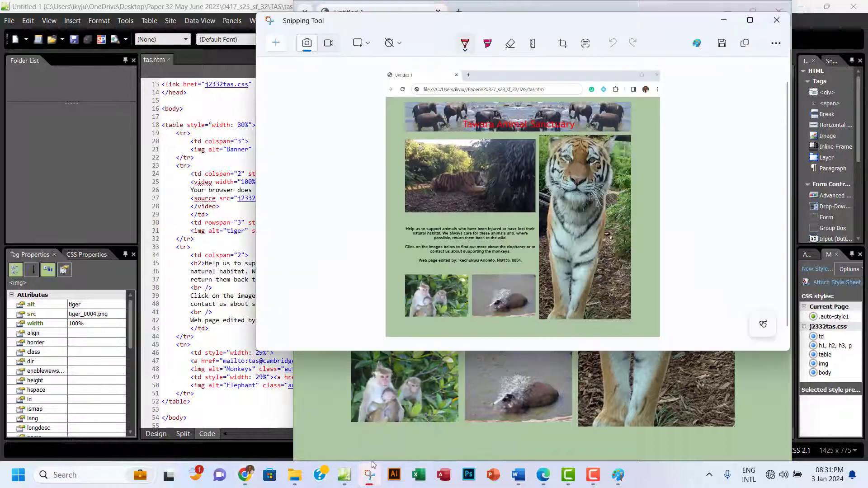
{"action": "left_click", "coordinate": [745, 43]}
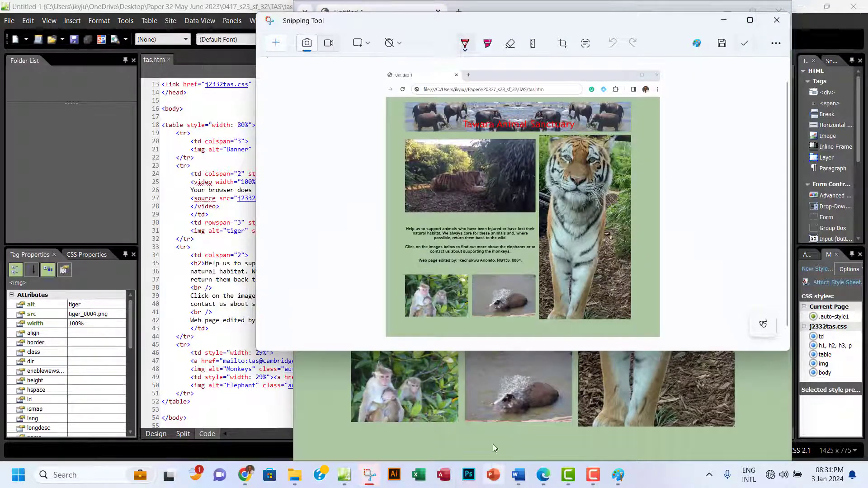
Minimise the exam paper and bring up the Word evidence document.
{"action": "left_click", "coordinate": [545, 477]}
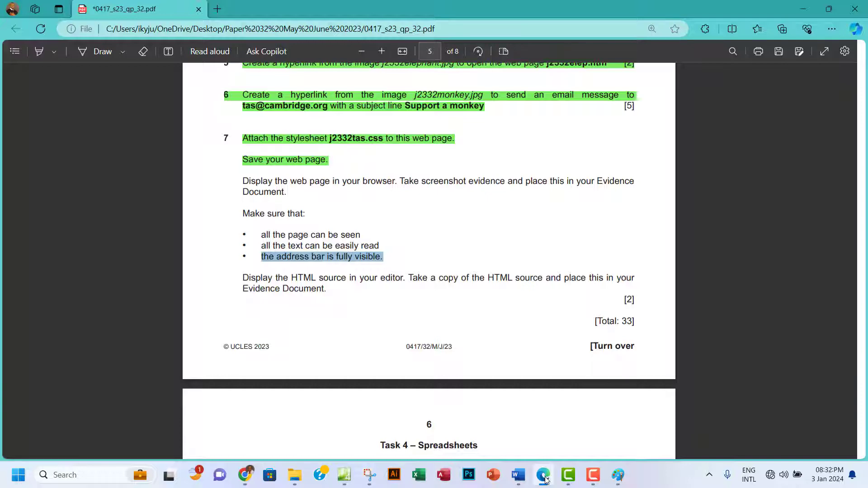
{"action": "left_click", "coordinate": [544, 477]}
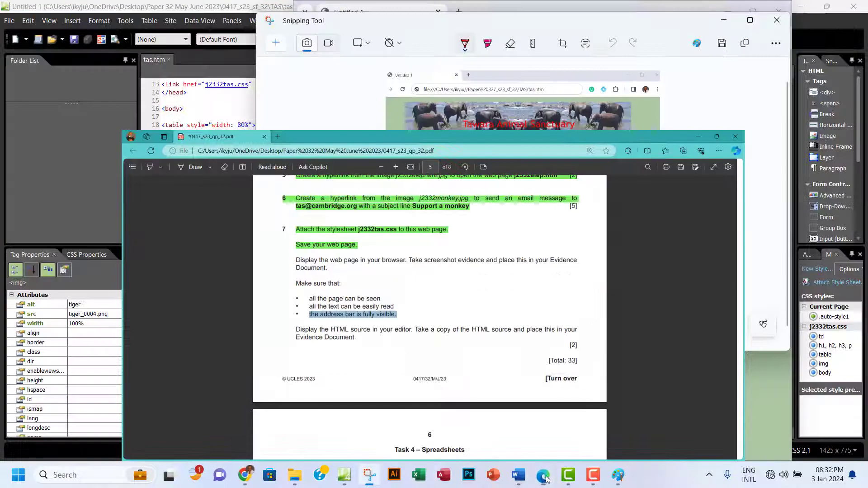
{"action": "left_click", "coordinate": [518, 474]}
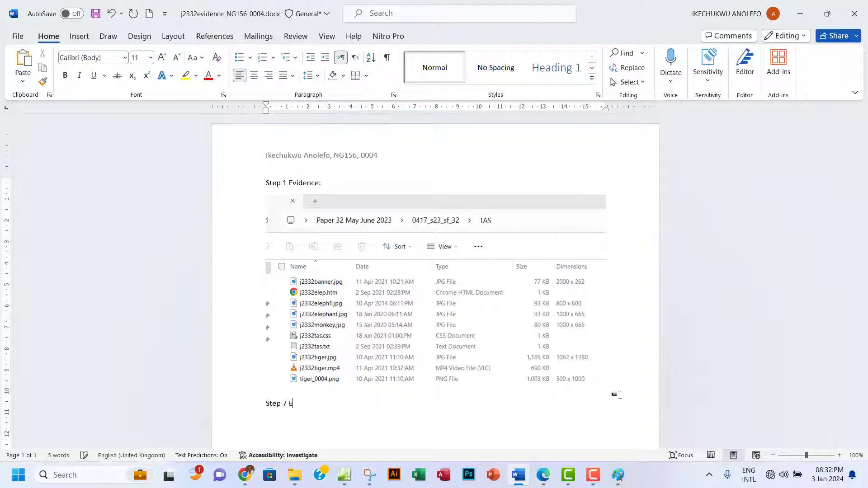
Finish the 'Step 7 Evidence:' heading and paste the tas.htm page screenshot beneath it.
{"action": "type", "text": "vidence:"}
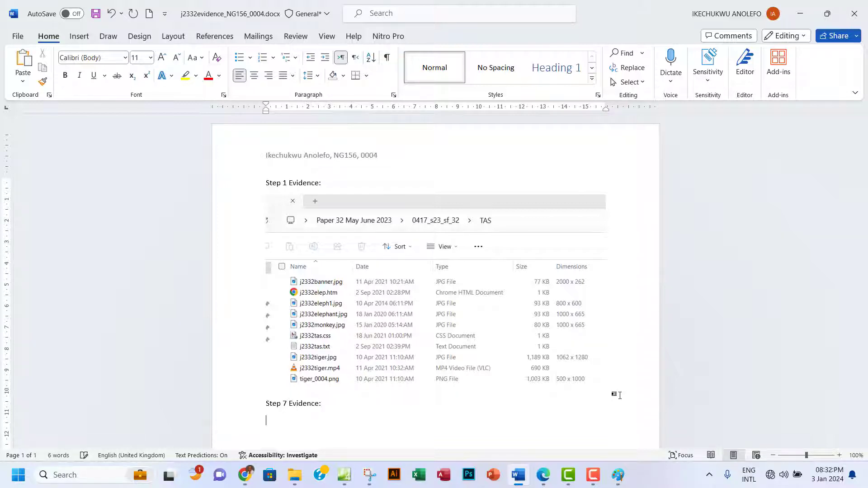
{"action": "key", "text": "ctrl+v"}
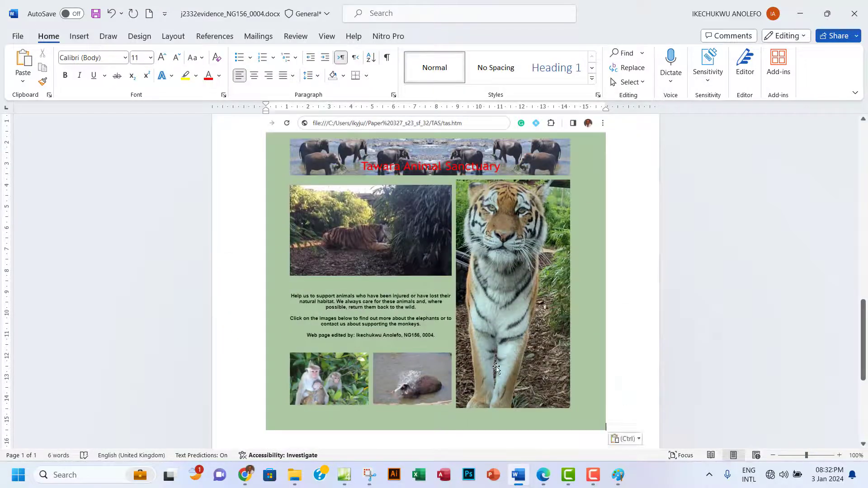
{"action": "scroll", "coordinate": [496, 367], "scroll_direction": "up", "scroll_amount": 7}
{"action": "scroll", "coordinate": [496, 367], "scroll_direction": "up", "scroll_amount": 2}
{"action": "scroll", "coordinate": [496, 367], "scroll_direction": "down", "scroll_amount": 10}
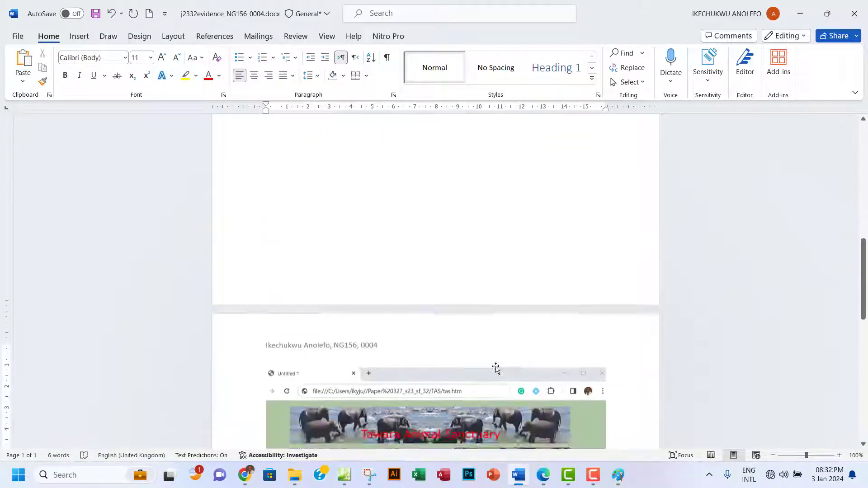
{"action": "left_click", "coordinate": [495, 367]}
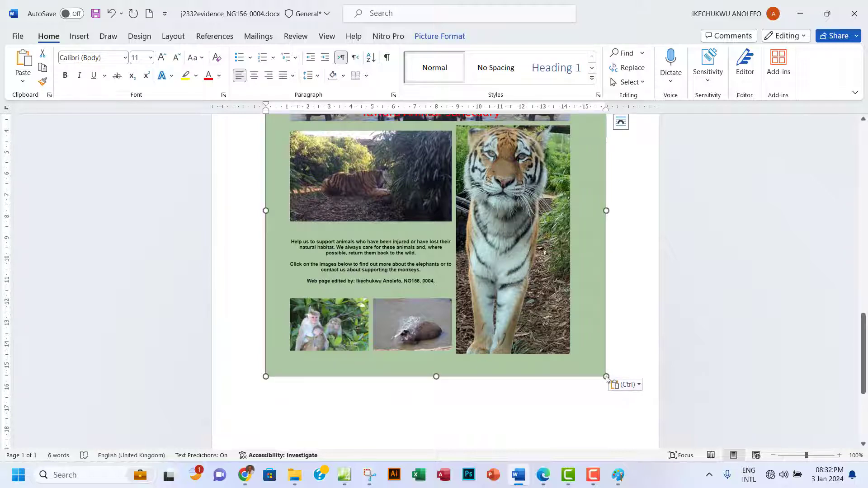
Shrink the Step 1 file-listing screenshot by dragging its corner handle inward, then return to the exam paper.
{"action": "scroll", "coordinate": [432, 324], "scroll_direction": "up", "scroll_amount": 5}
{"action": "scroll", "coordinate": [432, 325], "scroll_direction": "down", "scroll_amount": 2}
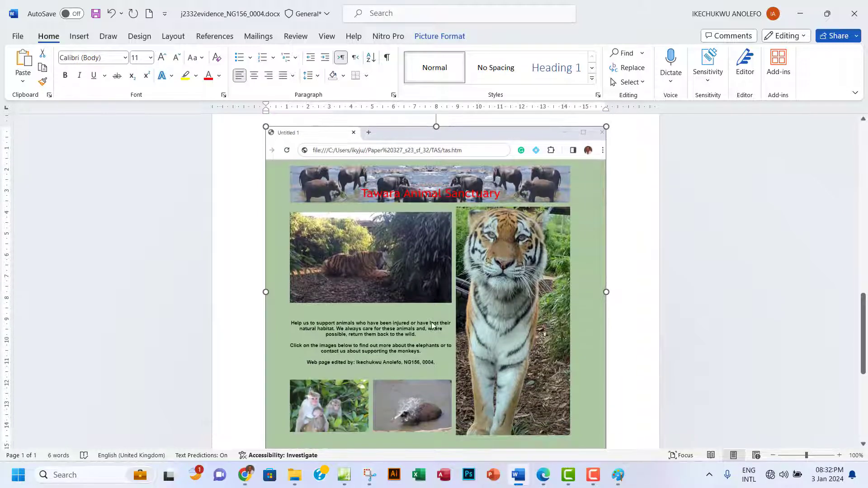
{"action": "scroll", "coordinate": [432, 325], "scroll_direction": "up", "scroll_amount": 15}
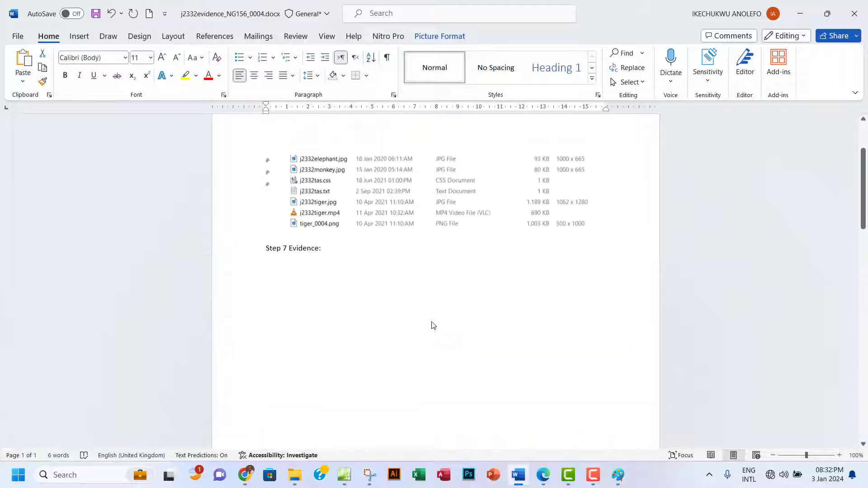
{"action": "scroll", "coordinate": [432, 325], "scroll_direction": "up", "scroll_amount": 4}
{"action": "left_click", "coordinate": [420, 306]}
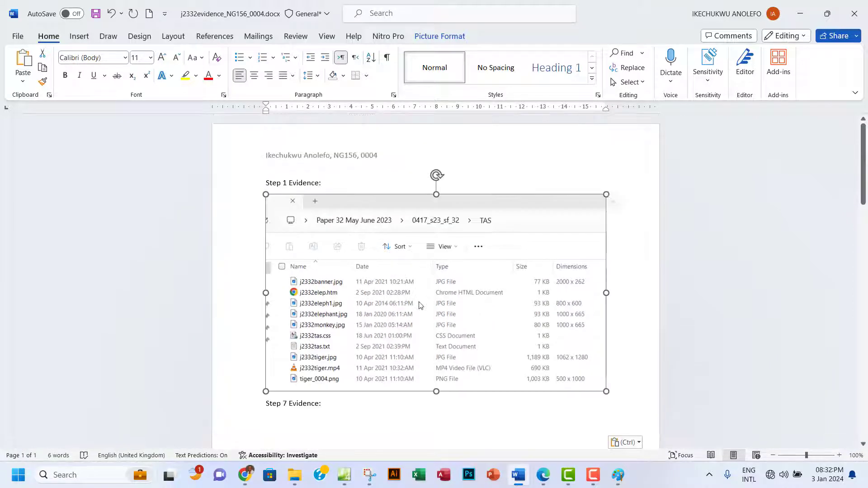
{"action": "left_click_drag", "start_coordinate": [606, 392], "coordinate": [531, 349]}
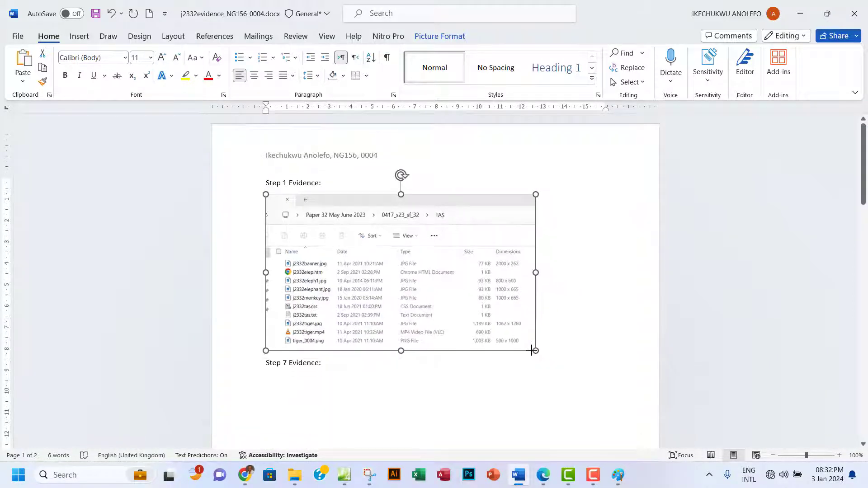
{"action": "scroll", "coordinate": [528, 353], "scroll_direction": "down", "scroll_amount": 6}
{"action": "scroll", "coordinate": [528, 353], "scroll_direction": "down", "scroll_amount": 2}
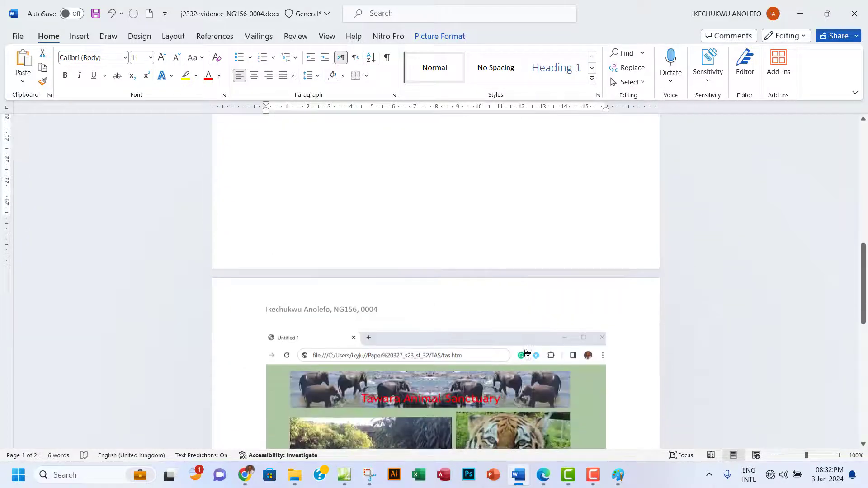
{"action": "scroll", "coordinate": [527, 353], "scroll_direction": "up", "scroll_amount": 14}
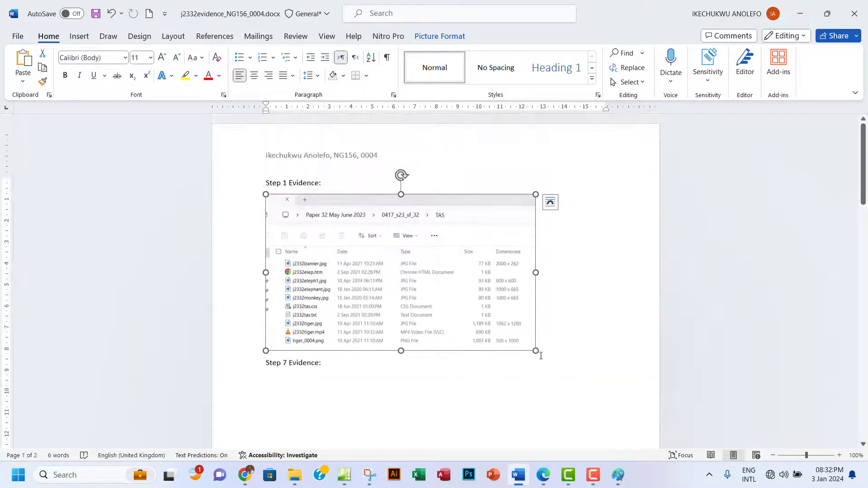
{"action": "left_click_drag", "start_coordinate": [538, 354], "coordinate": [503, 333]}
{"action": "scroll", "coordinate": [548, 348], "scroll_direction": "down", "scroll_amount": 3}
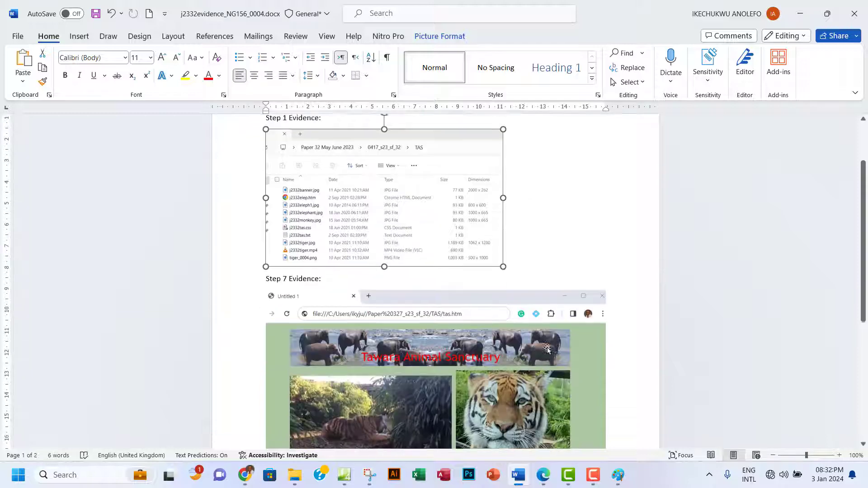
{"action": "scroll", "coordinate": [547, 348], "scroll_direction": "down", "scroll_amount": 5}
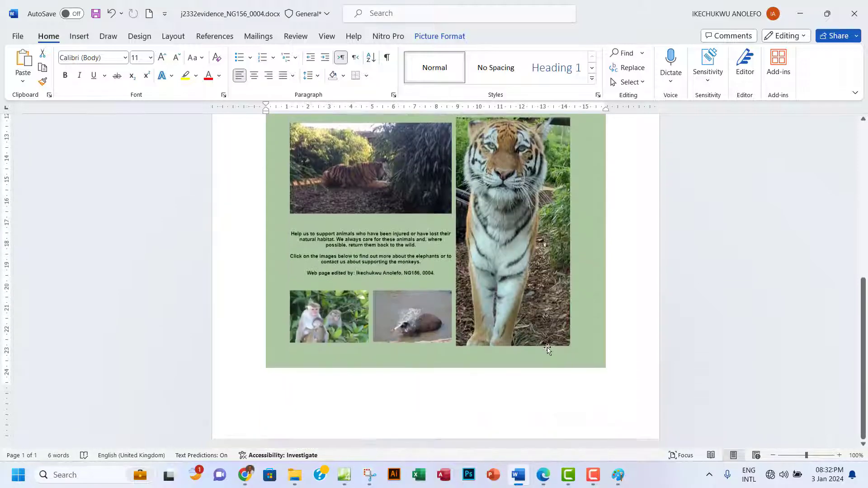
{"action": "left_click", "coordinate": [543, 475]}
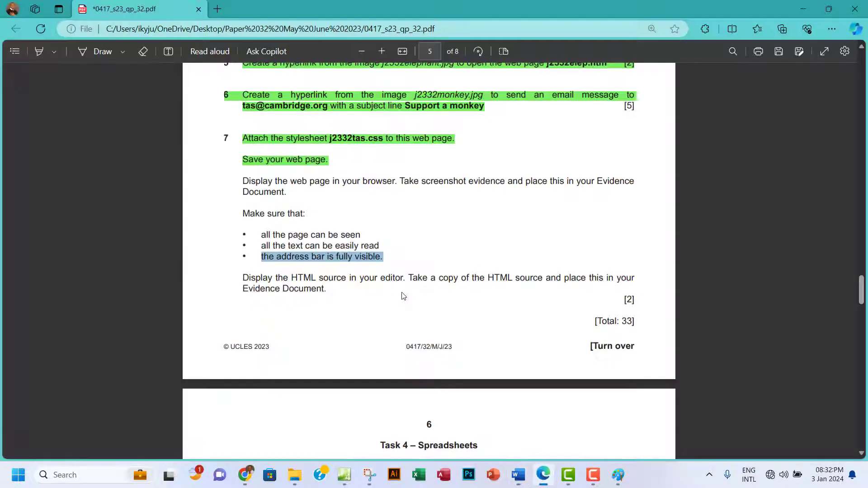
Select and copy the entire tas.htm HTML source from Expression Web's code view.
{"action": "scroll", "coordinate": [404, 296], "scroll_direction": "down", "scroll_amount": 1}
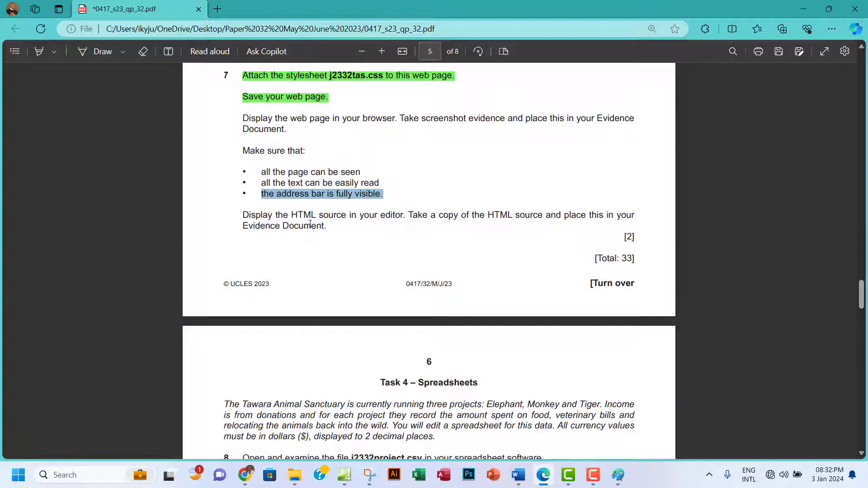
{"action": "left_click", "coordinate": [345, 475]}
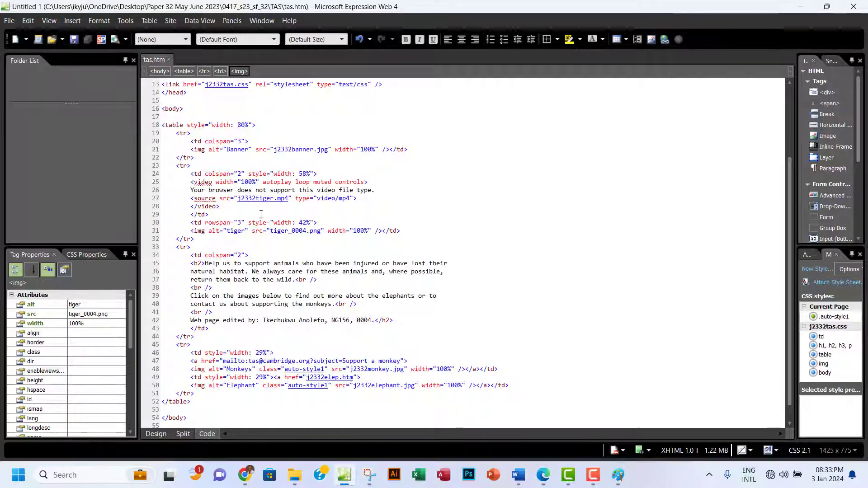
{"action": "left_click", "coordinate": [249, 190]}
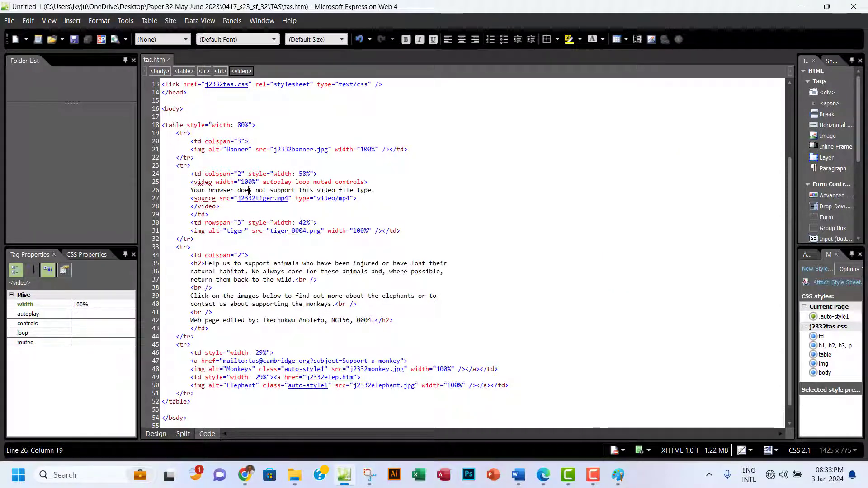
{"action": "key", "text": "ctrl+a"}
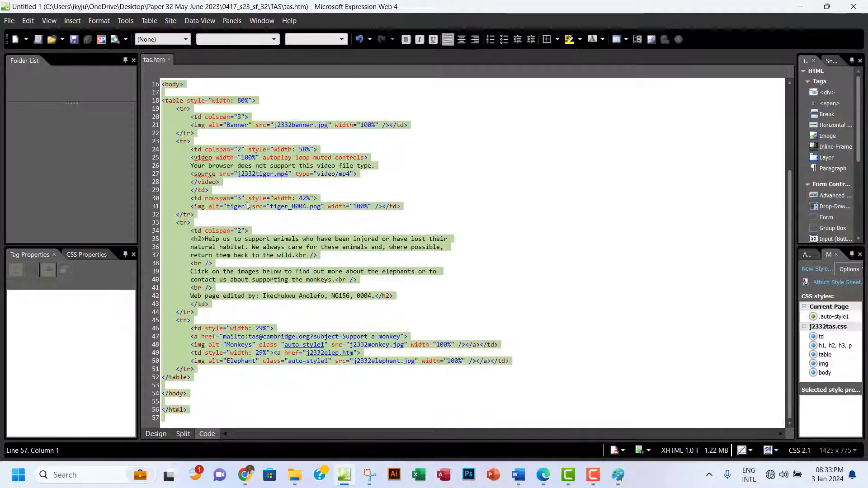
{"action": "left_click", "coordinate": [518, 475]}
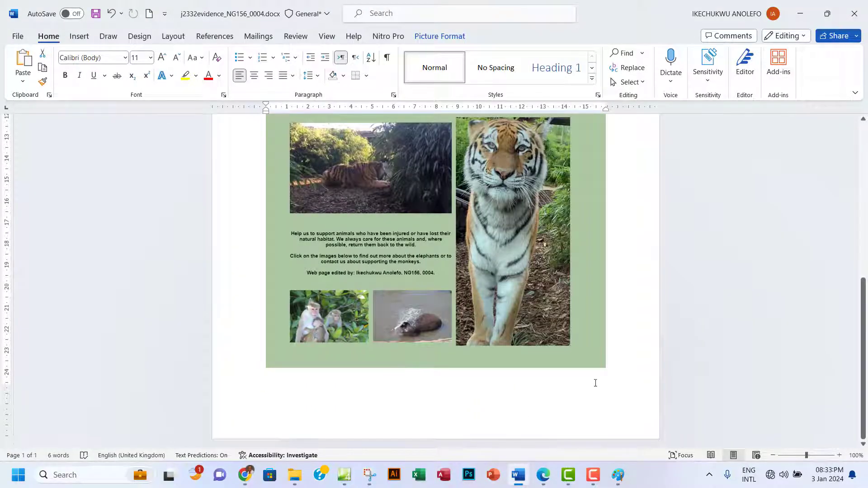
Paste the copied tas.htm HTML source on a new line after the Step 7 screenshot.
{"action": "left_click", "coordinate": [621, 368]}
{"action": "key", "text": "Return"}
{"action": "key", "text": "Return"}
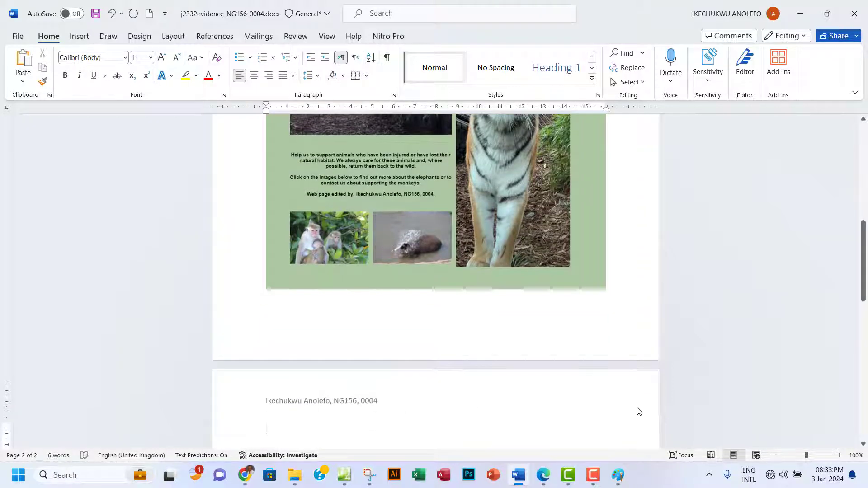
{"action": "type", "text": "Step Av"}
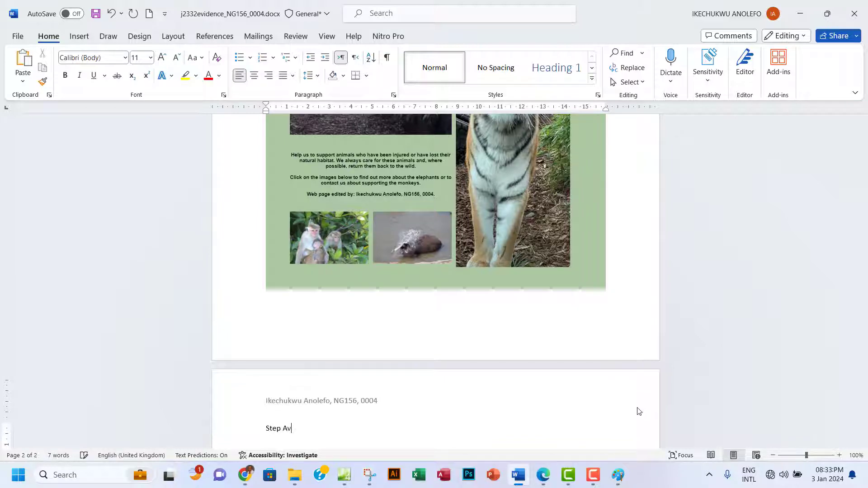
{"action": "type", "text": " Ev"}
{"action": "key", "text": "BackSpace"}
{"action": "key", "text": "BackSpace"}
{"action": "key", "text": "BackSpace"}
{"action": "key", "text": "BackSpace"}
{"action": "key", "text": "BackSpace"}
{"action": "key", "text": "BackSpace"}
{"action": "key", "text": "ctrl+v"}
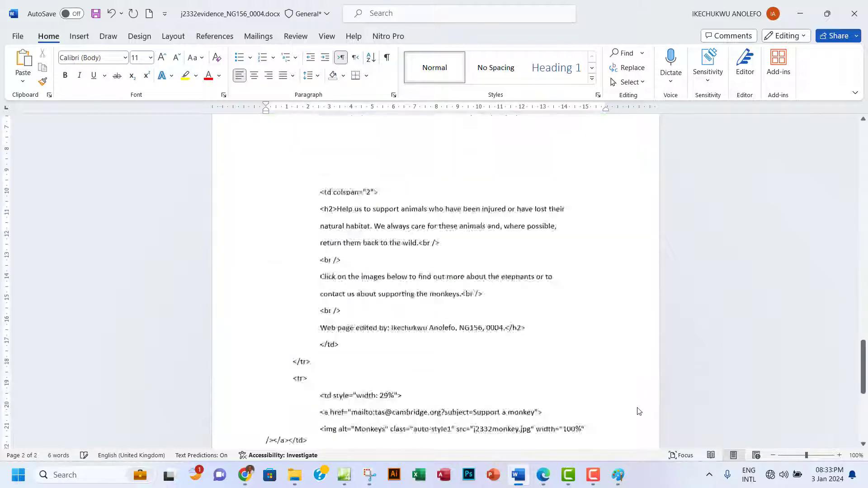
{"action": "scroll", "coordinate": [390, 385], "scroll_direction": "up", "scroll_amount": 9}
{"action": "scroll", "coordinate": [389, 386], "scroll_direction": "up", "scroll_amount": 15}
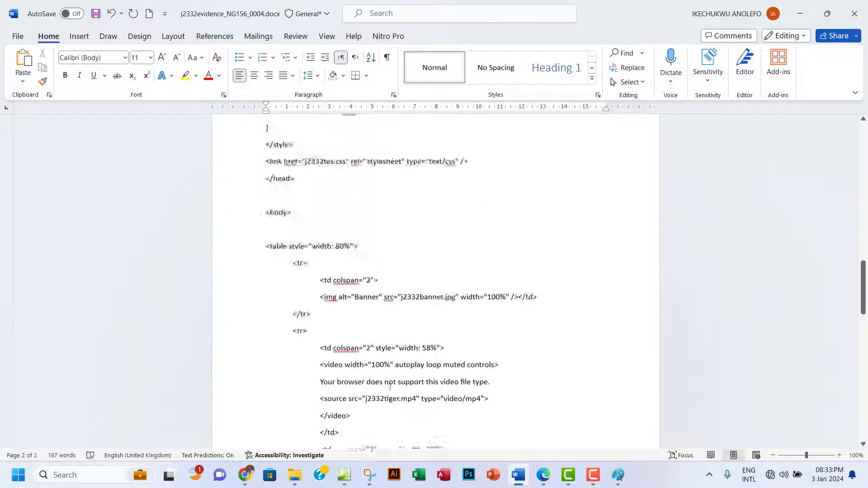
{"action": "scroll", "coordinate": [390, 387], "scroll_direction": "down", "scroll_amount": 2}
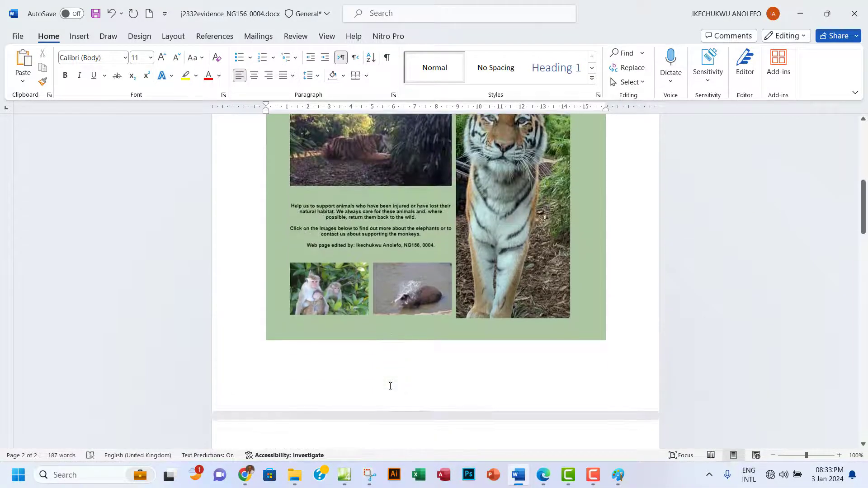
{"action": "left_click", "coordinate": [544, 480]}
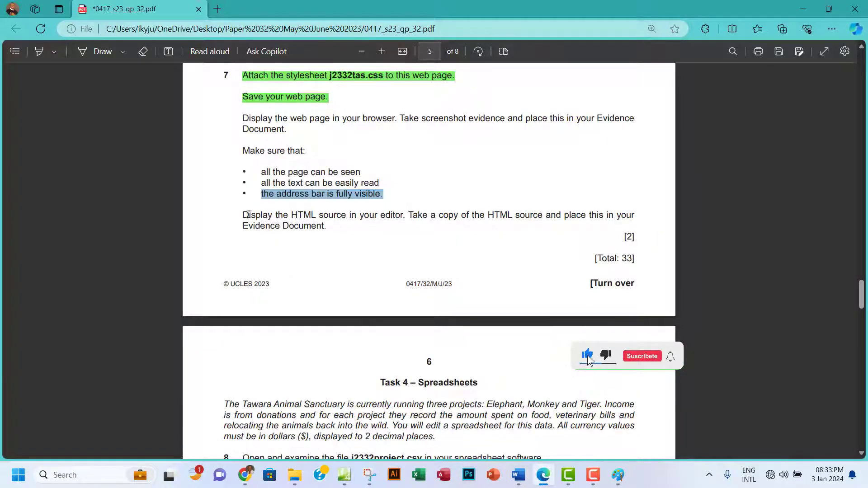
Highlight the remaining question 7 instructions in the exam paper green.
{"action": "left_click_drag", "start_coordinate": [244, 118], "coordinate": [327, 226]}
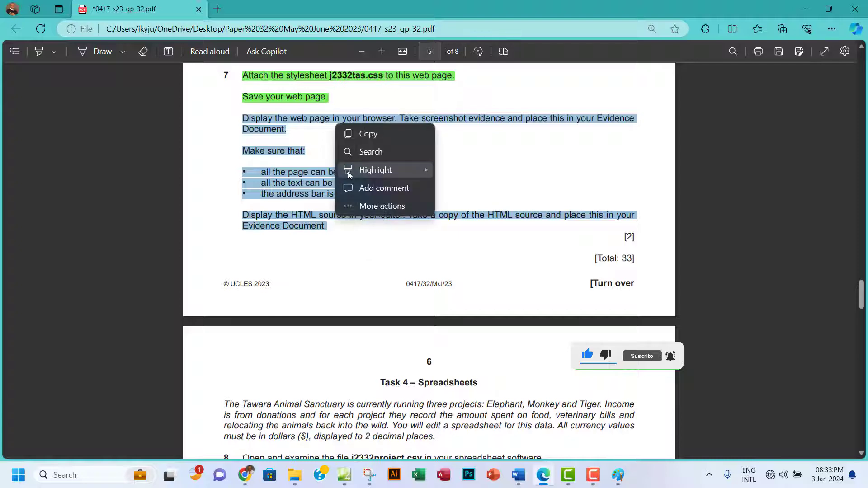
{"action": "mouse_move", "coordinate": [362, 172]}
{"action": "left_click", "coordinate": [466, 189]}
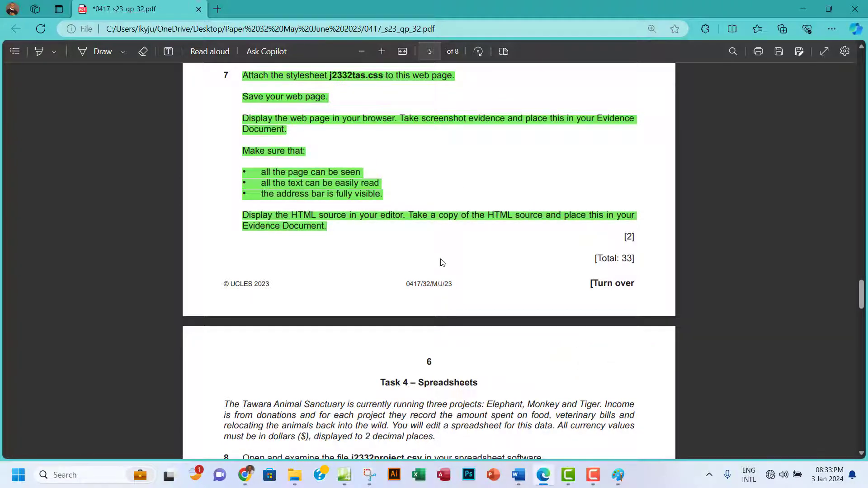
{"action": "scroll", "coordinate": [446, 239], "scroll_direction": "up", "scroll_amount": 2}
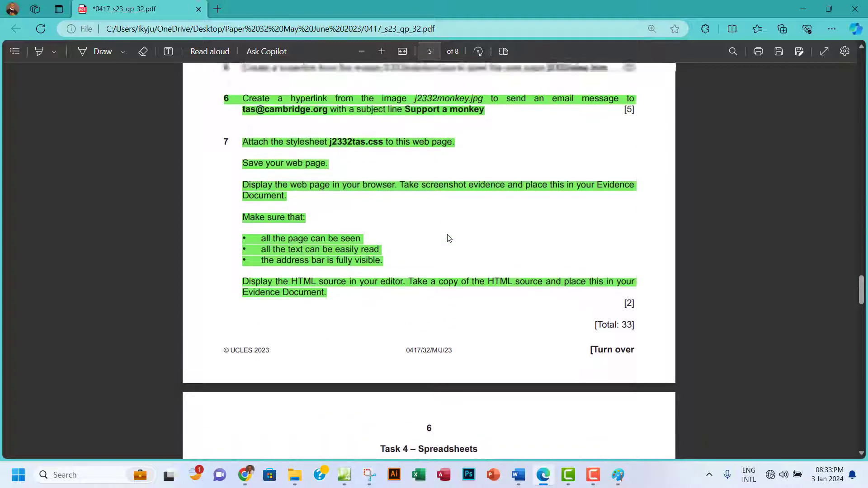
{"action": "scroll", "coordinate": [449, 238], "scroll_direction": "up", "scroll_amount": 2}
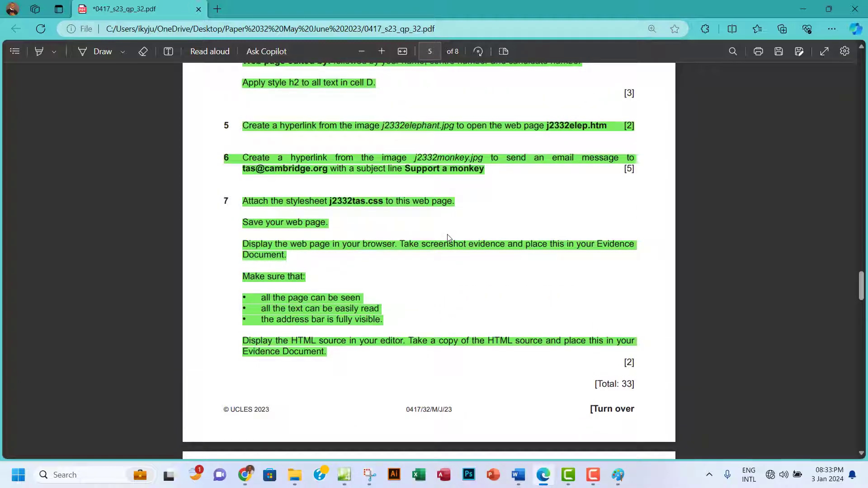